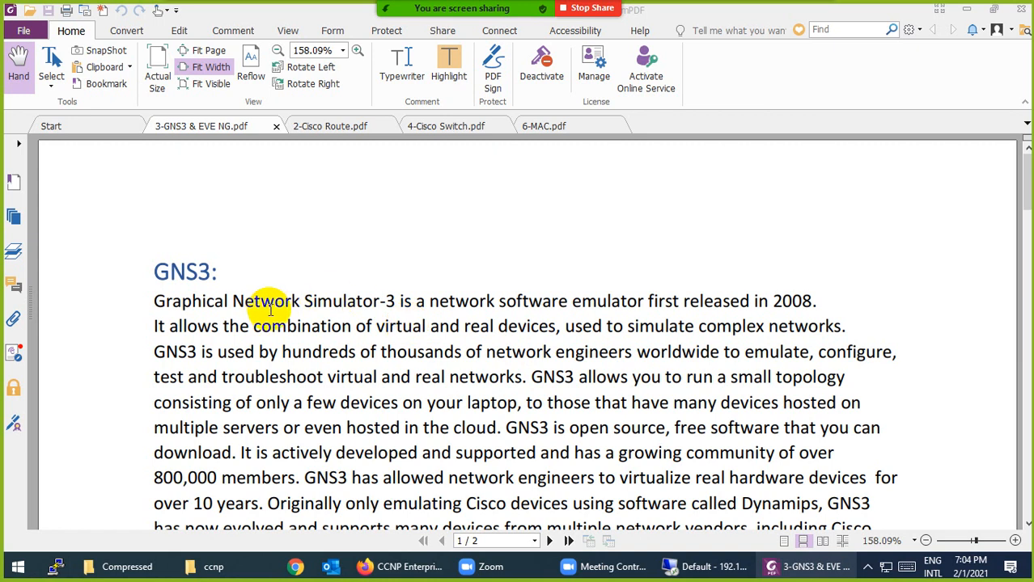
Highlight 'Graphical Network Simulator-3' and '2008' in yellow in the GNS3 opening sentence
{"action": "left_click_drag", "start_coordinate": [396, 303], "coordinate": [154, 302]}
{"action": "left_click", "coordinate": [448, 65]}
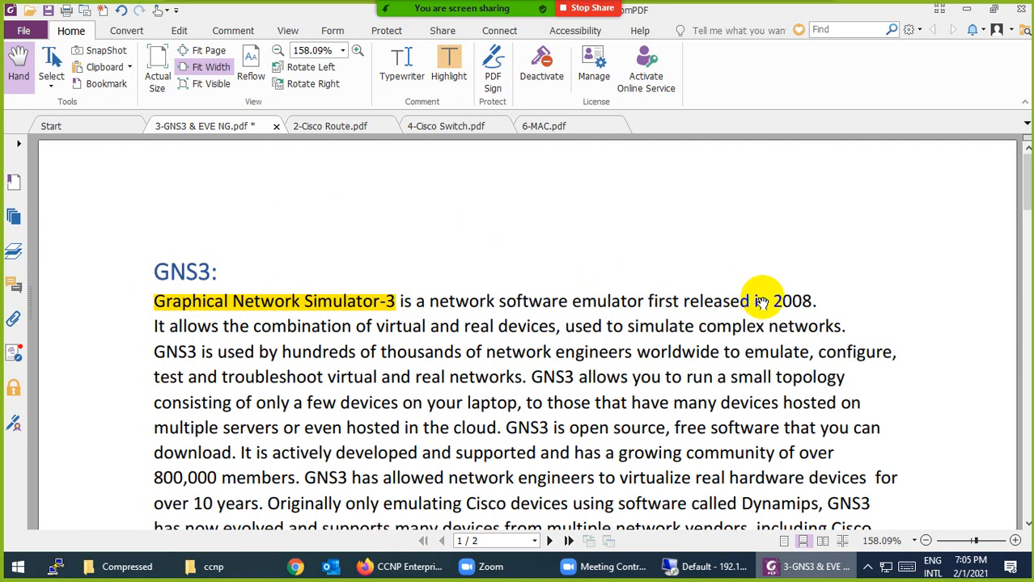
{"action": "left_click_drag", "start_coordinate": [759, 301], "coordinate": [850, 298]}
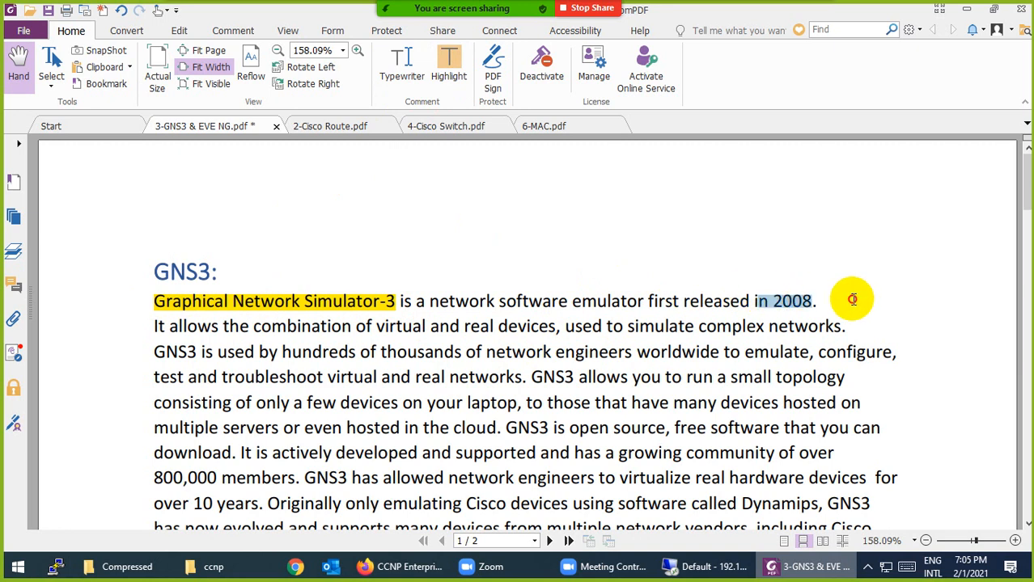
{"action": "left_click", "coordinate": [449, 68]}
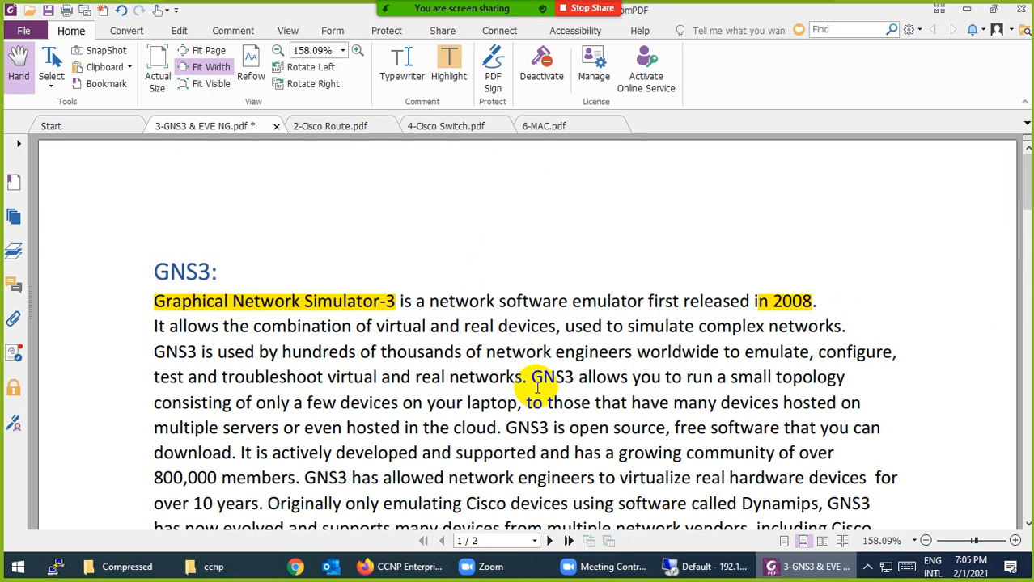
{"action": "scroll", "coordinate": [537, 387], "scroll_direction": "down", "scroll_amount": 1}
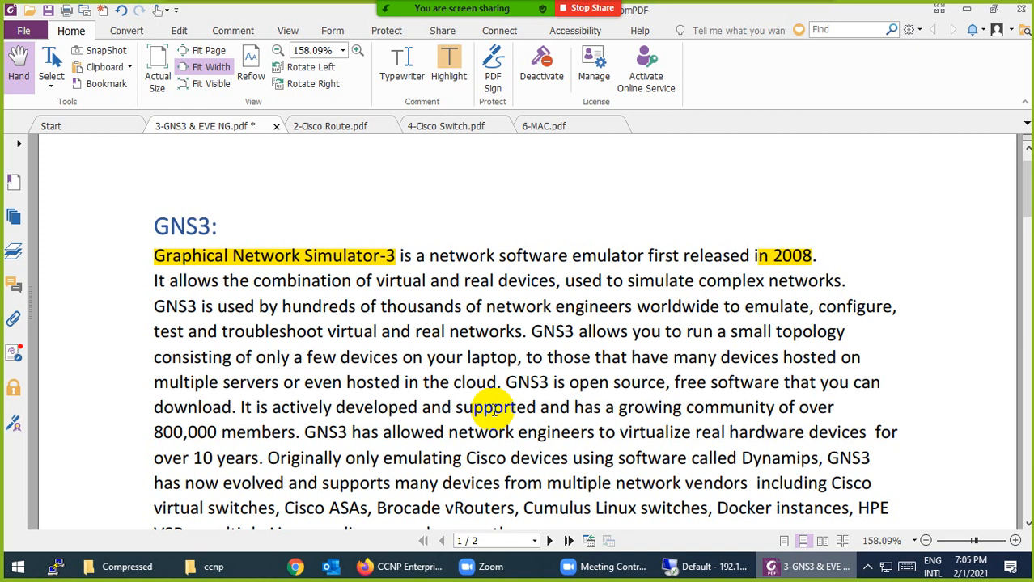
{"action": "scroll", "coordinate": [493, 411], "scroll_direction": "down", "scroll_amount": 2}
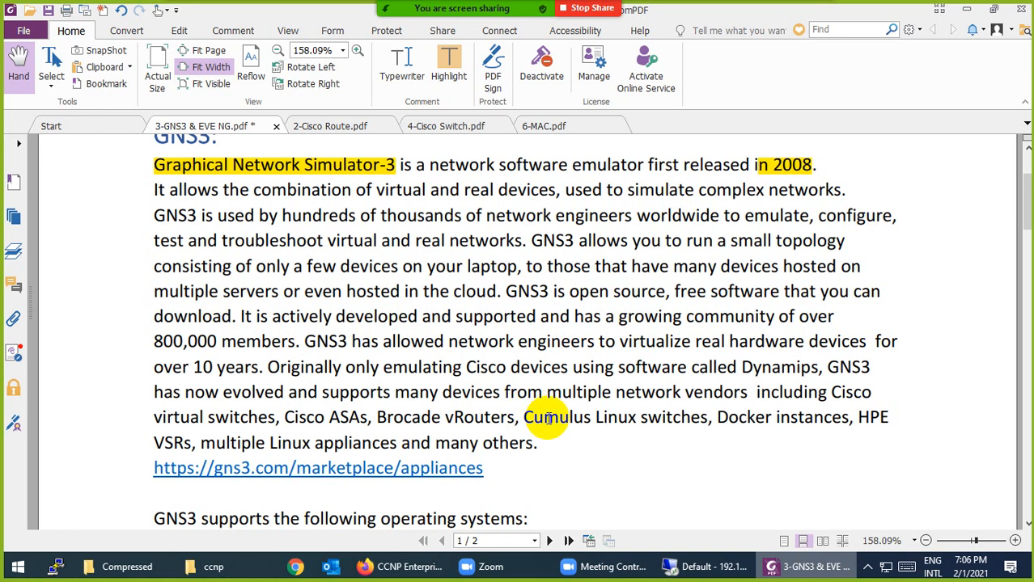
Scroll past the GNS3 requirements table and logos to the EVE NG section on page 2
{"action": "scroll", "coordinate": [549, 418], "scroll_direction": "down", "scroll_amount": 5}
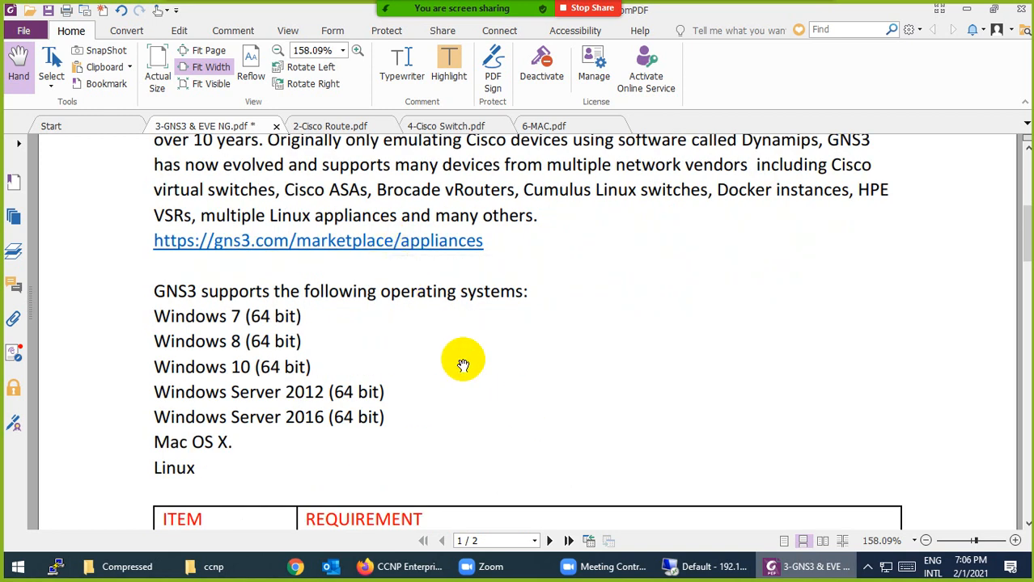
{"action": "scroll", "coordinate": [463, 363], "scroll_direction": "down", "scroll_amount": 2}
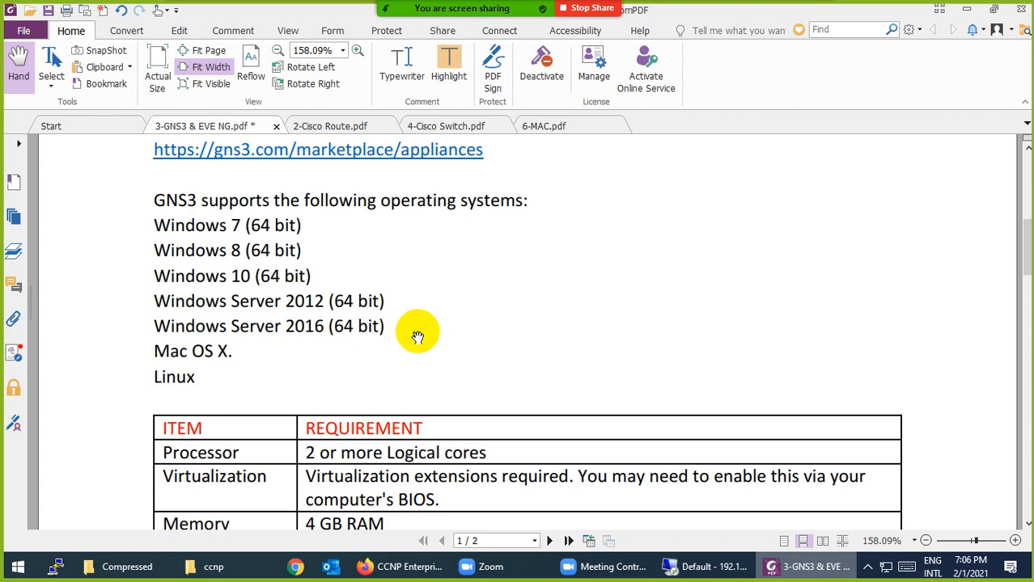
{"action": "scroll", "coordinate": [418, 337], "scroll_direction": "down", "scroll_amount": 3}
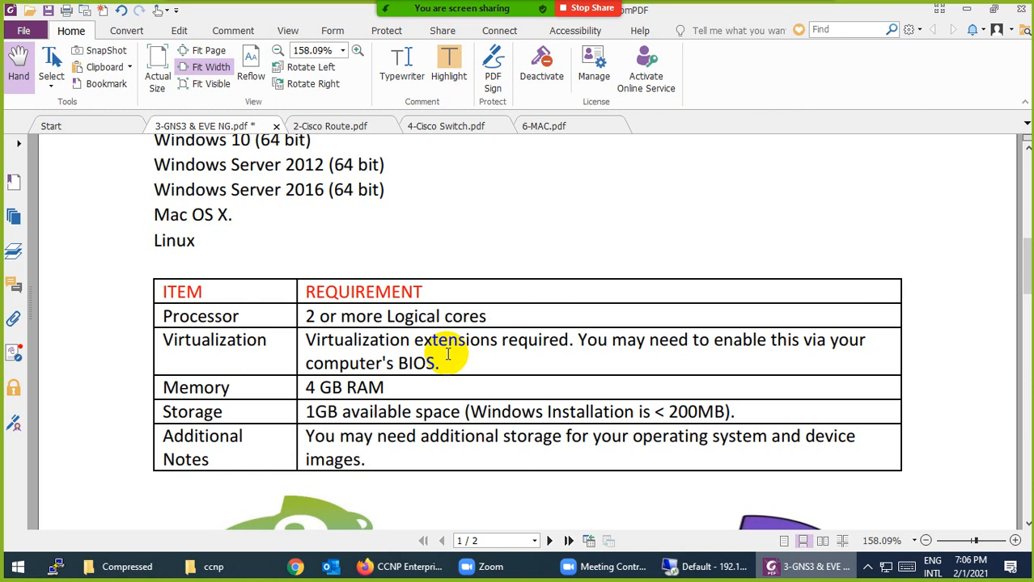
{"action": "scroll", "coordinate": [447, 353], "scroll_direction": "down", "scroll_amount": 2}
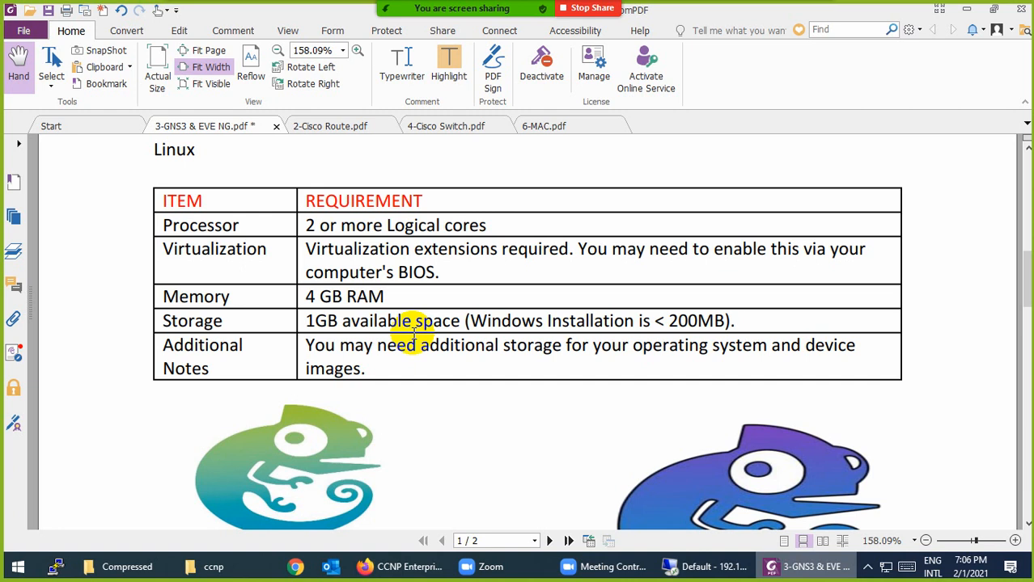
{"action": "scroll", "coordinate": [412, 337], "scroll_direction": "down", "scroll_amount": 3}
{"action": "scroll", "coordinate": [412, 338], "scroll_direction": "down", "scroll_amount": 2}
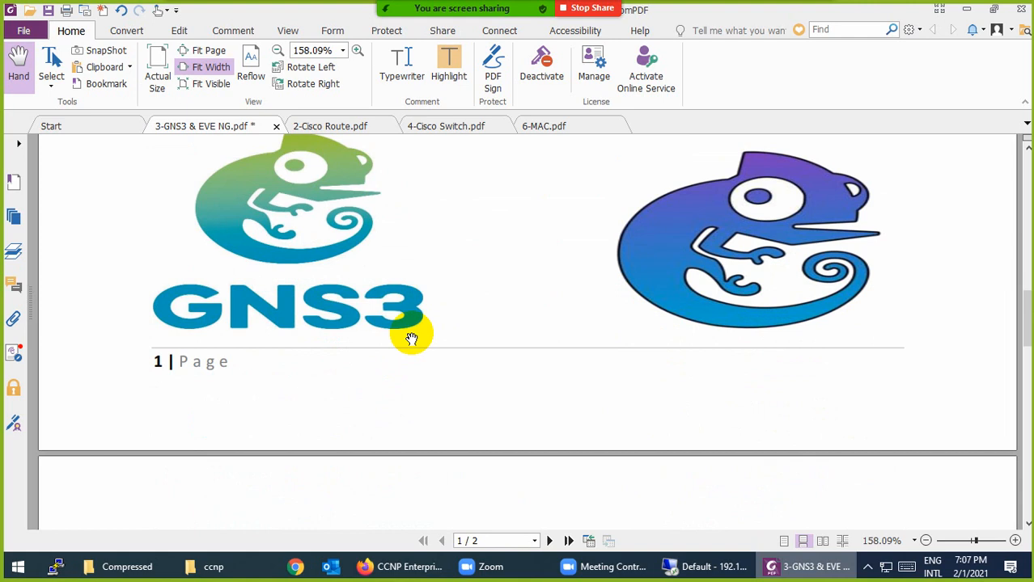
{"action": "scroll", "coordinate": [412, 338], "scroll_direction": "down", "scroll_amount": 4}
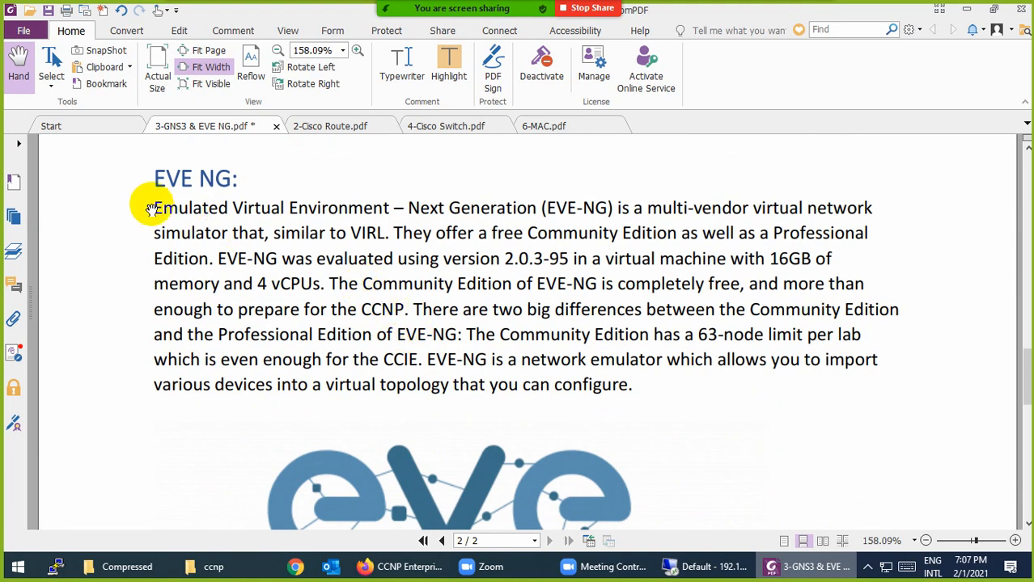
Highlight 'Emulated Virtual Environment – Next Generation (EVE-NG)', '2.0.3-95' and 'Community Edition' in yellow
{"action": "left_click_drag", "start_coordinate": [154, 208], "coordinate": [613, 209]}
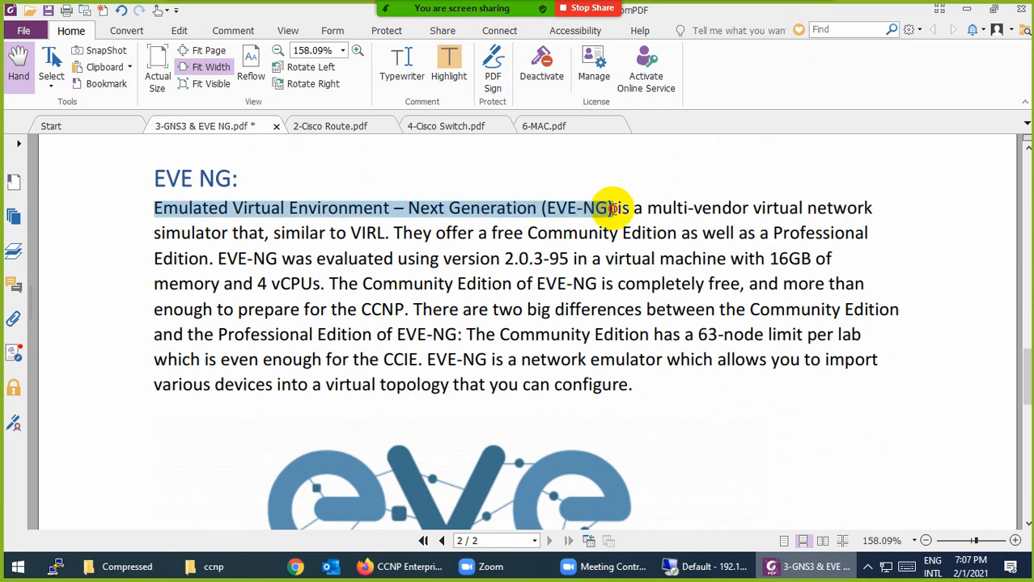
{"action": "left_click", "coordinate": [449, 70]}
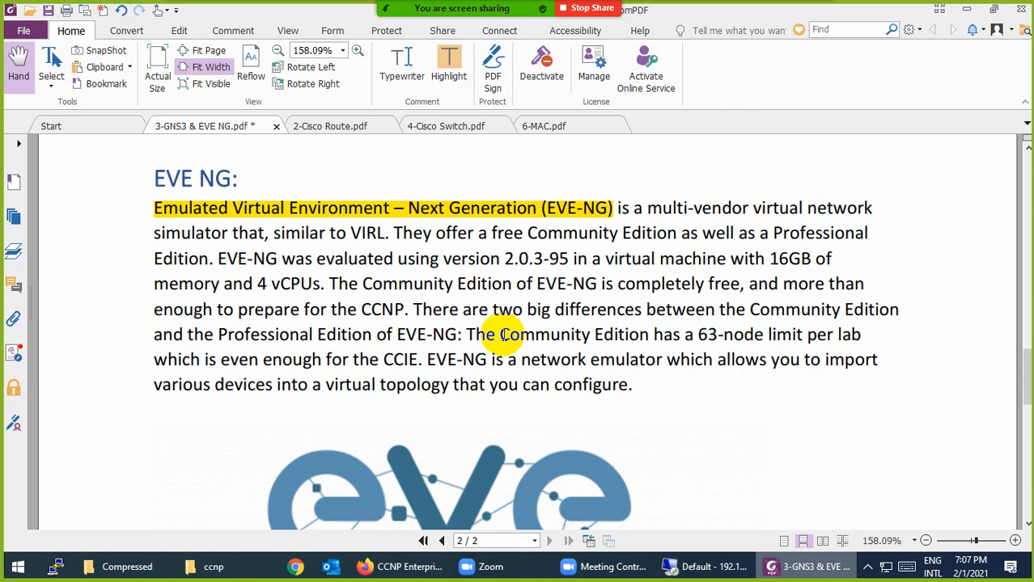
{"action": "left_click_drag", "start_coordinate": [492, 259], "coordinate": [569, 259]}
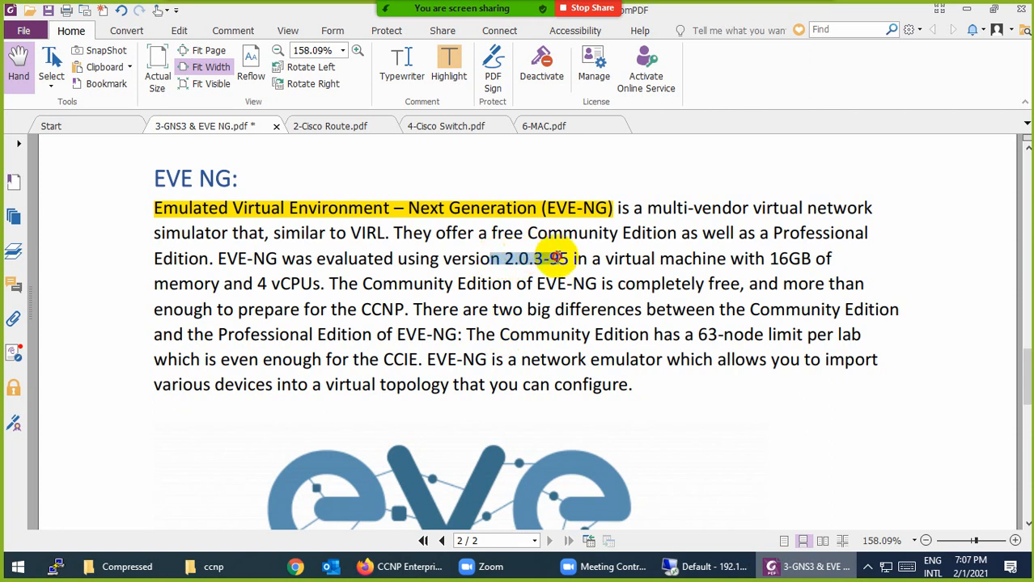
{"action": "left_click", "coordinate": [448, 68]}
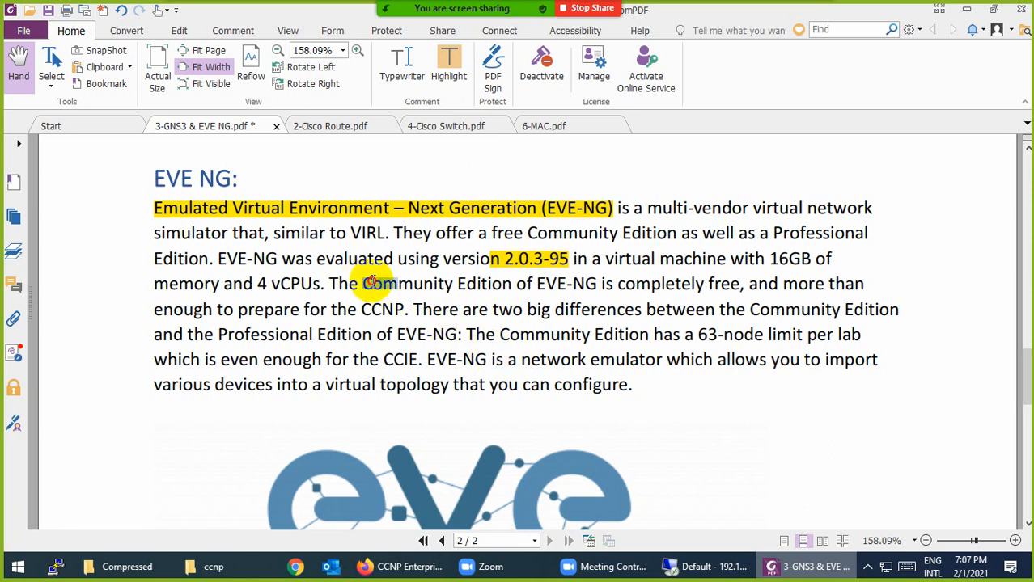
{"action": "left_click_drag", "start_coordinate": [363, 283], "coordinate": [507, 284]}
{"action": "left_click", "coordinate": [449, 63]}
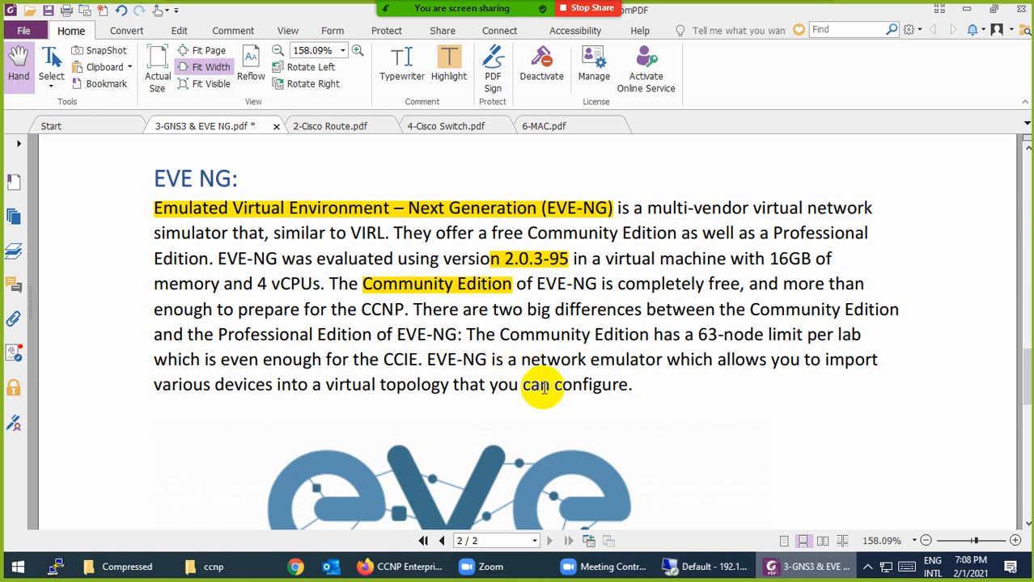
Highlight 'Community Edition has a 63-node' limit phrase, then scroll to the end of page 2
{"action": "left_click_drag", "start_coordinate": [499, 335], "coordinate": [771, 335]}
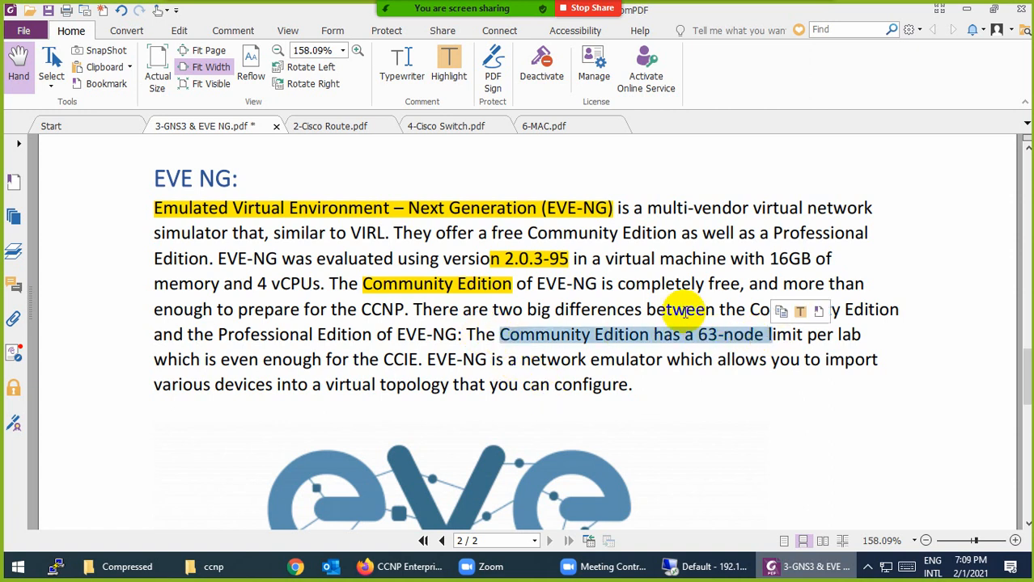
{"action": "left_click", "coordinate": [449, 65]}
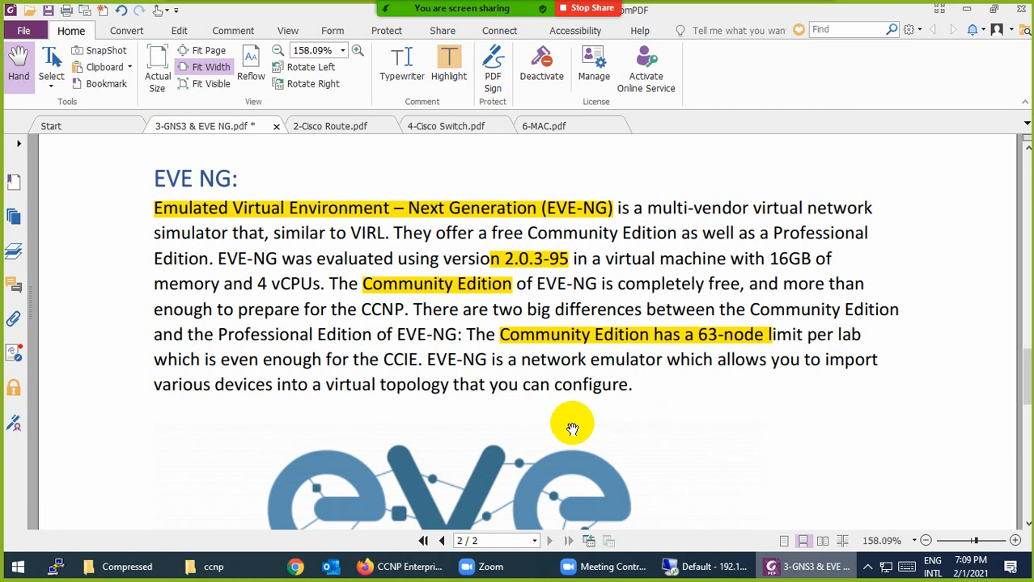
{"action": "scroll", "coordinate": [572, 429], "scroll_direction": "down", "scroll_amount": 5}
{"action": "scroll", "coordinate": [572, 429], "scroll_direction": "down", "scroll_amount": 10}
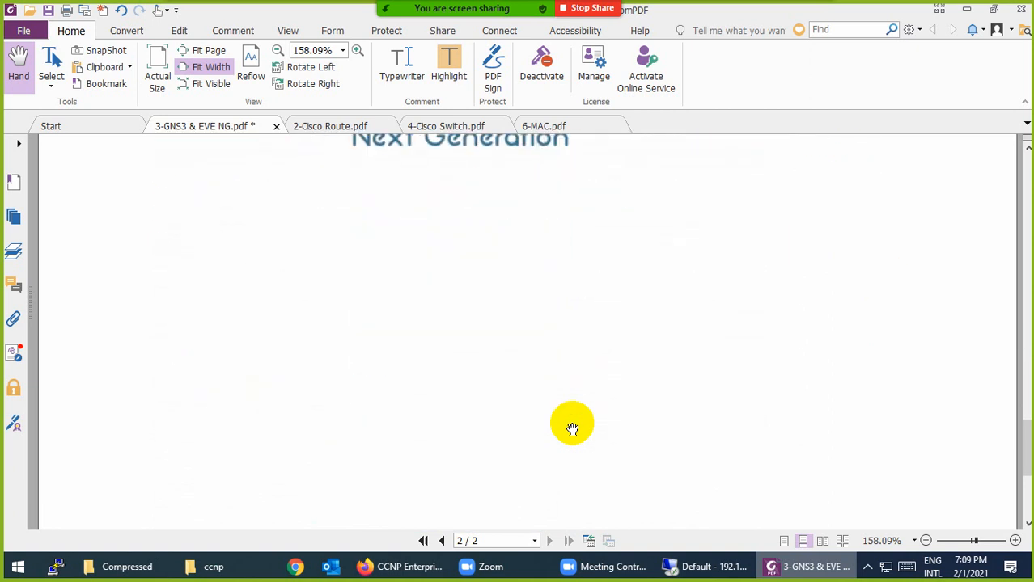
{"action": "scroll", "coordinate": [568, 429], "scroll_direction": "up", "scroll_amount": 5}
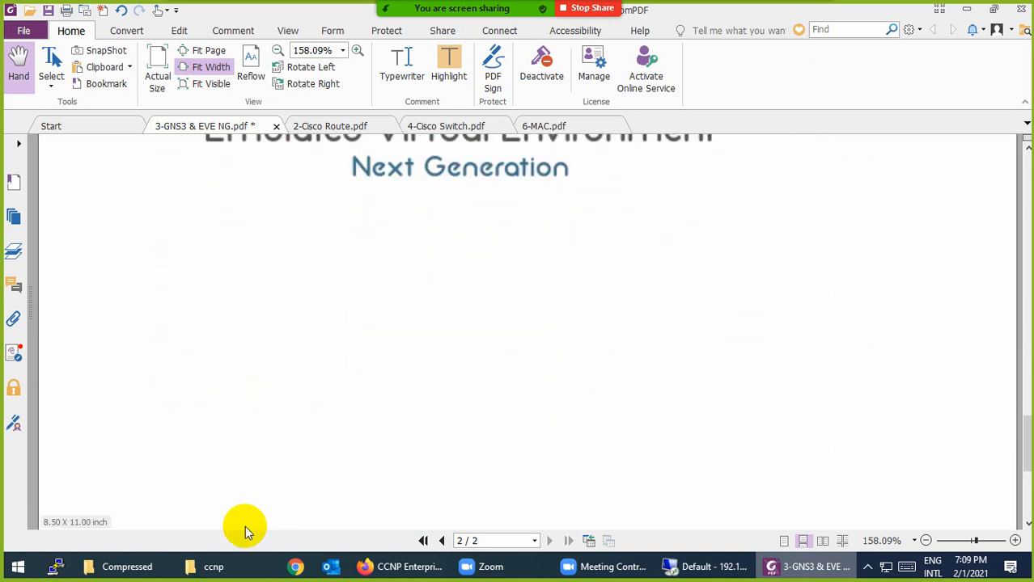
From the desktop, open EVE-NG Links.txt in Notepad and close the folder window
{"action": "key", "text": "super+d"}
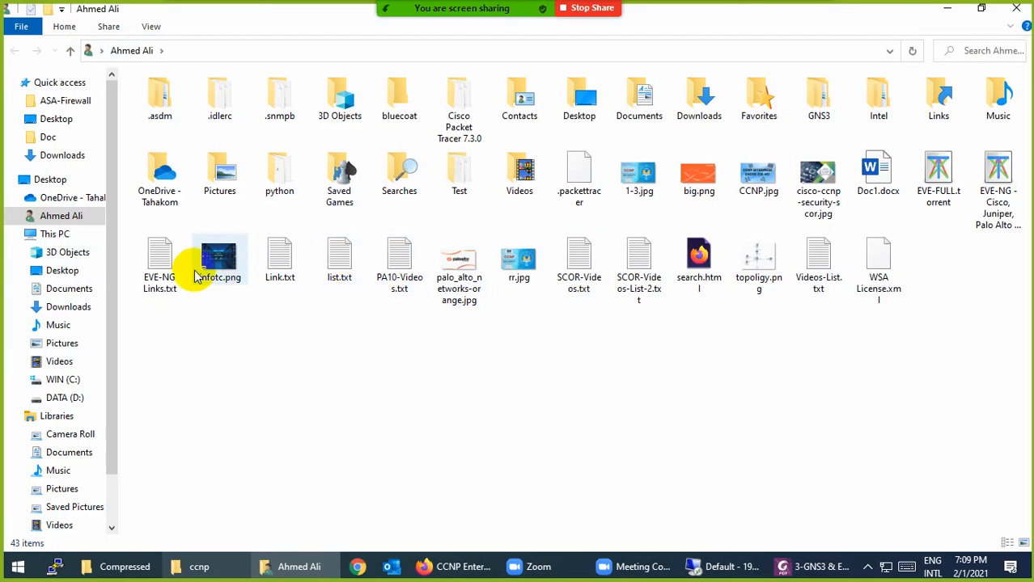
{"action": "double_click", "coordinate": [162, 265]}
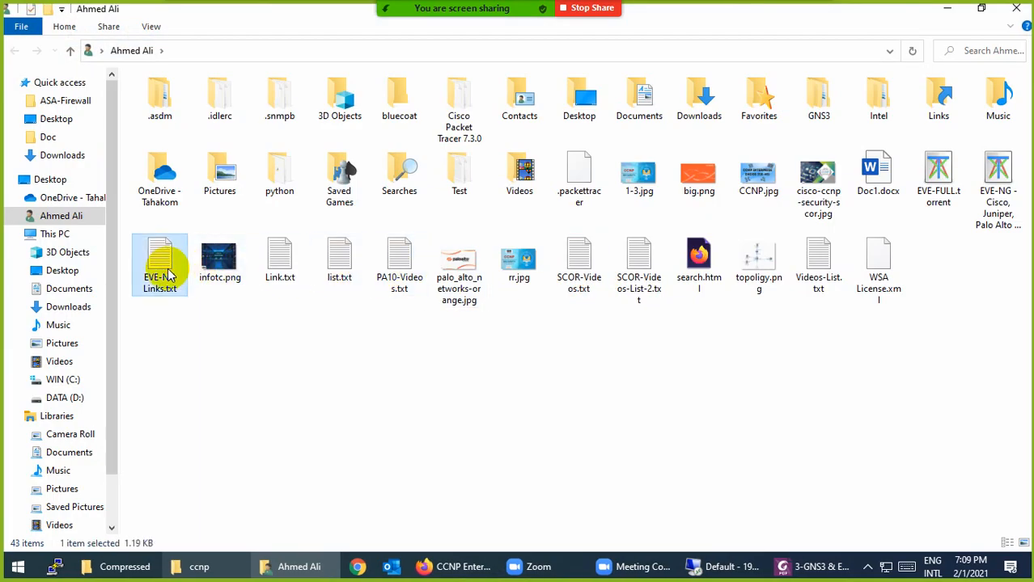
{"action": "left_click", "coordinate": [1016, 8]}
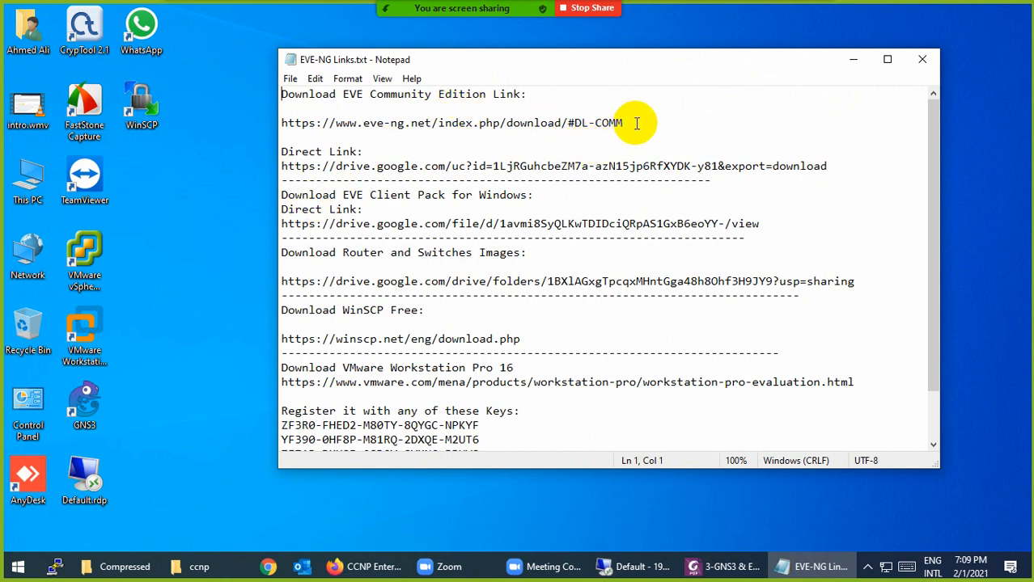
Open the EVE Community Edition download link from the notes in Firefox
{"action": "left_click_drag", "start_coordinate": [624, 123], "coordinate": [225, 111]}
{"action": "key", "text": "ctrl+c"}
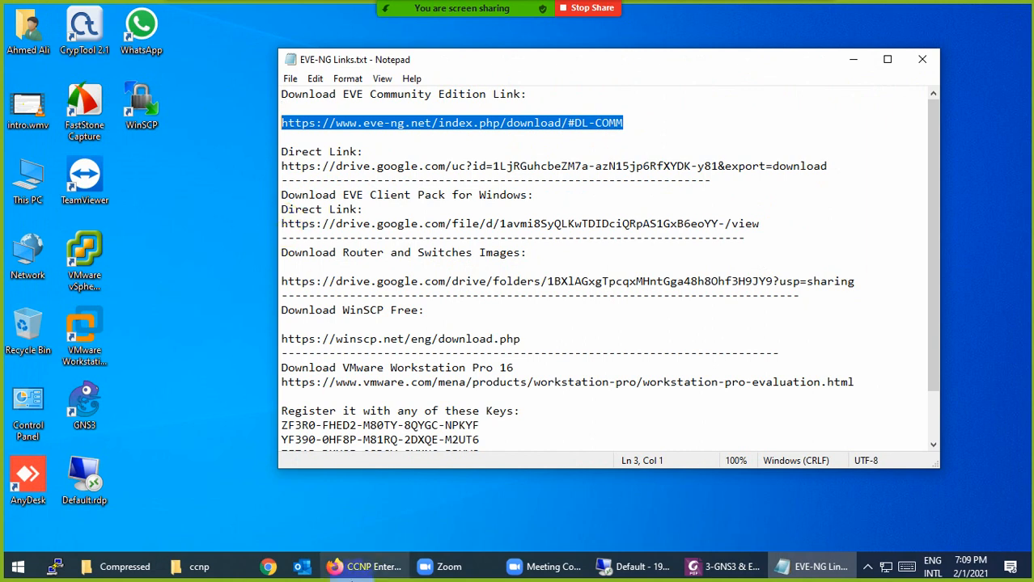
{"action": "left_click", "coordinate": [364, 567]}
{"action": "left_click", "coordinate": [284, 58]}
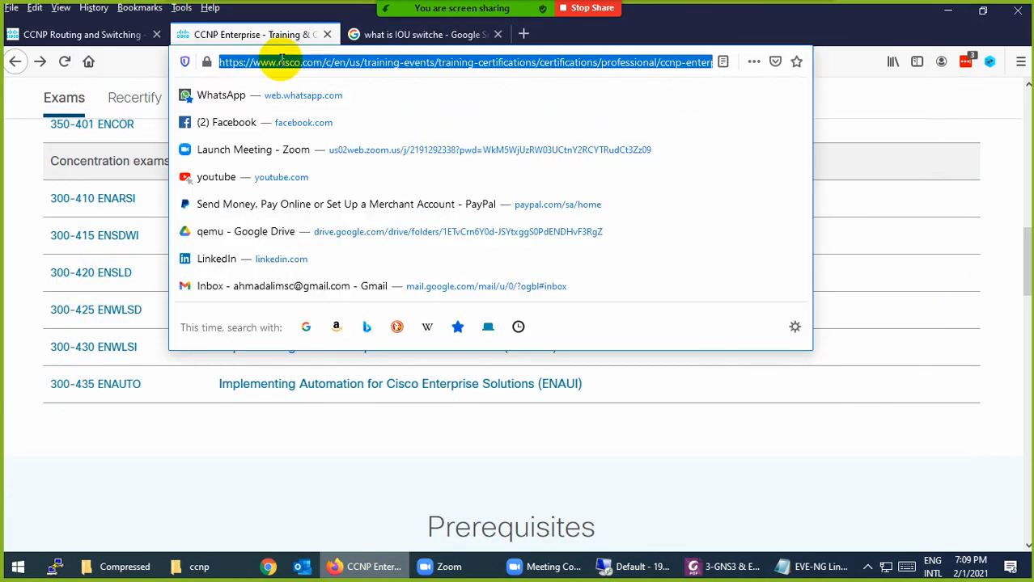
{"action": "key", "text": "ctrl+v"}
{"action": "key", "text": "Return"}
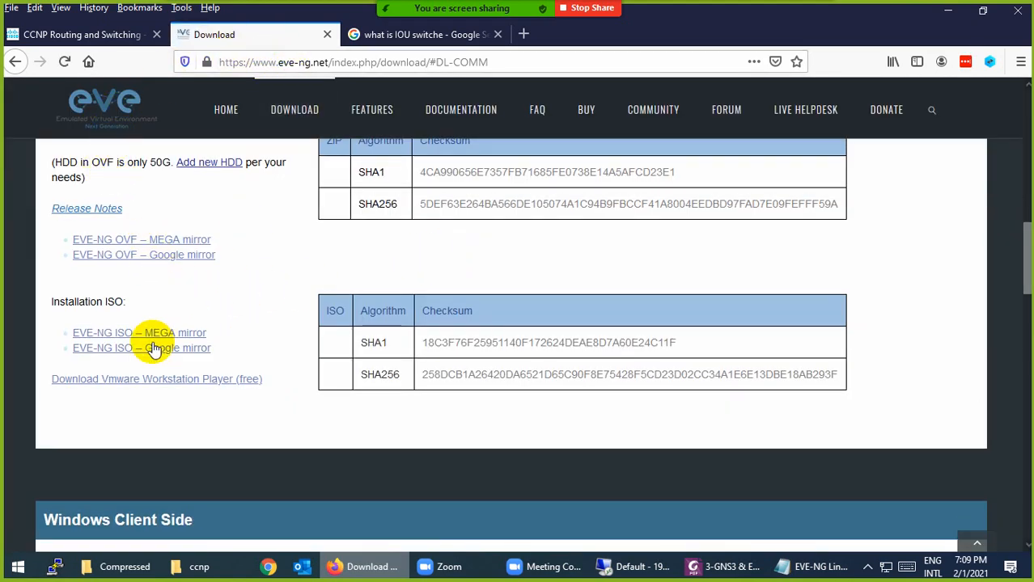
Open the Google mirror for the OVF, confirm EVE-Community.ova is already downloaded, then close that tab
{"action": "double_click", "coordinate": [103, 162]}
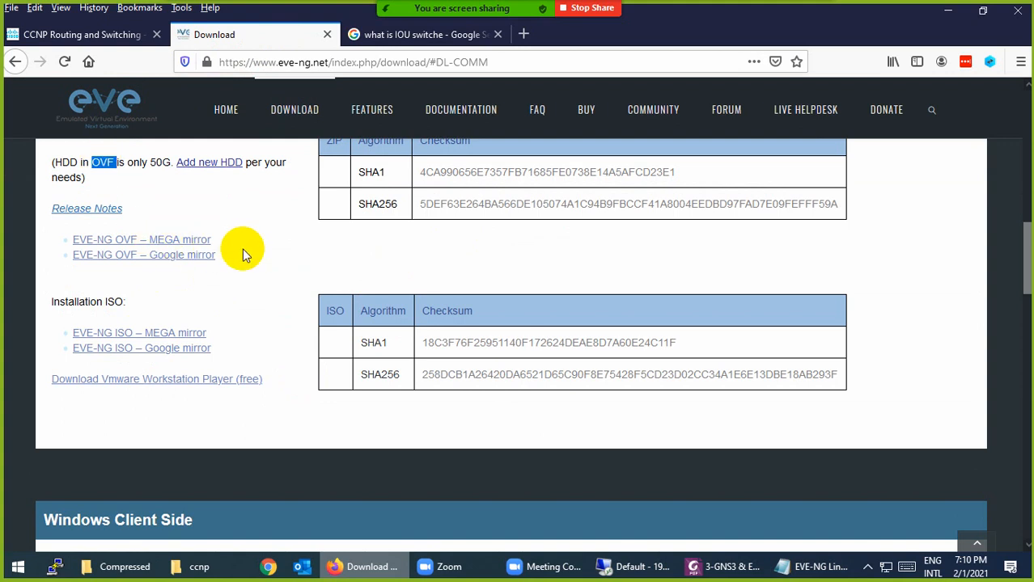
{"action": "left_click", "coordinate": [157, 255]}
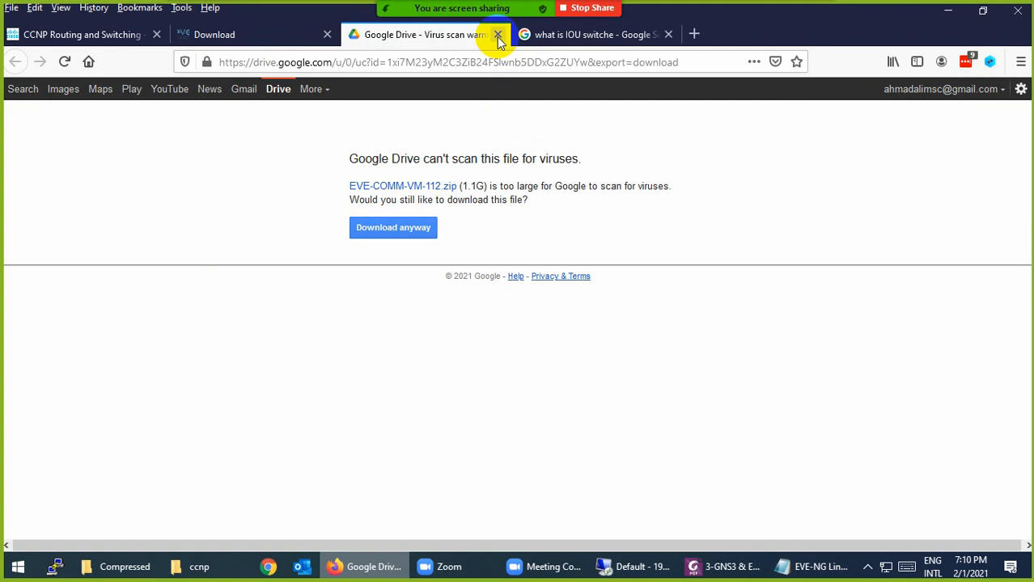
{"action": "left_click", "coordinate": [122, 567]}
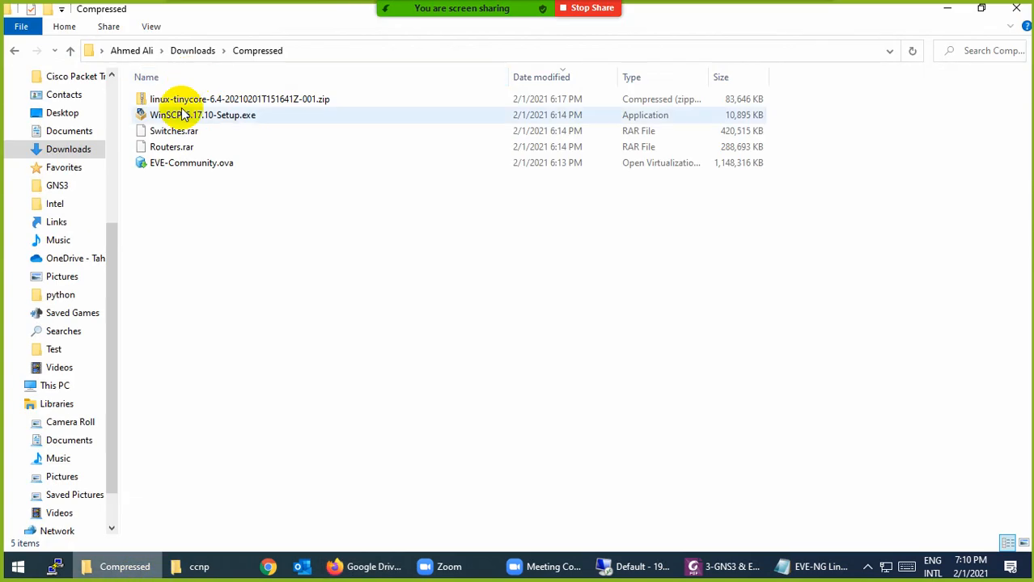
{"action": "left_click", "coordinate": [167, 165]}
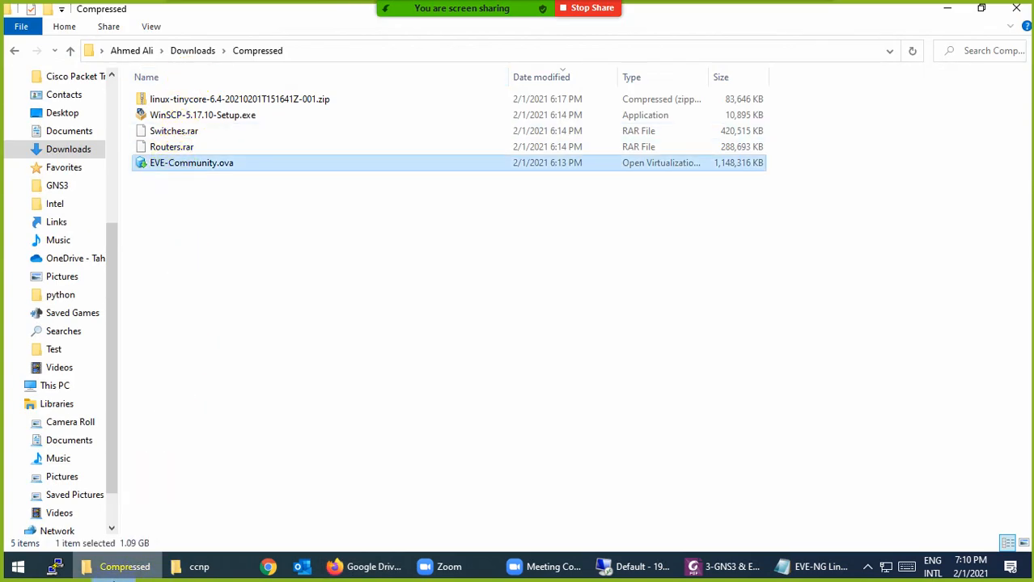
{"action": "left_click", "coordinate": [122, 567]}
{"action": "left_click", "coordinate": [493, 35]}
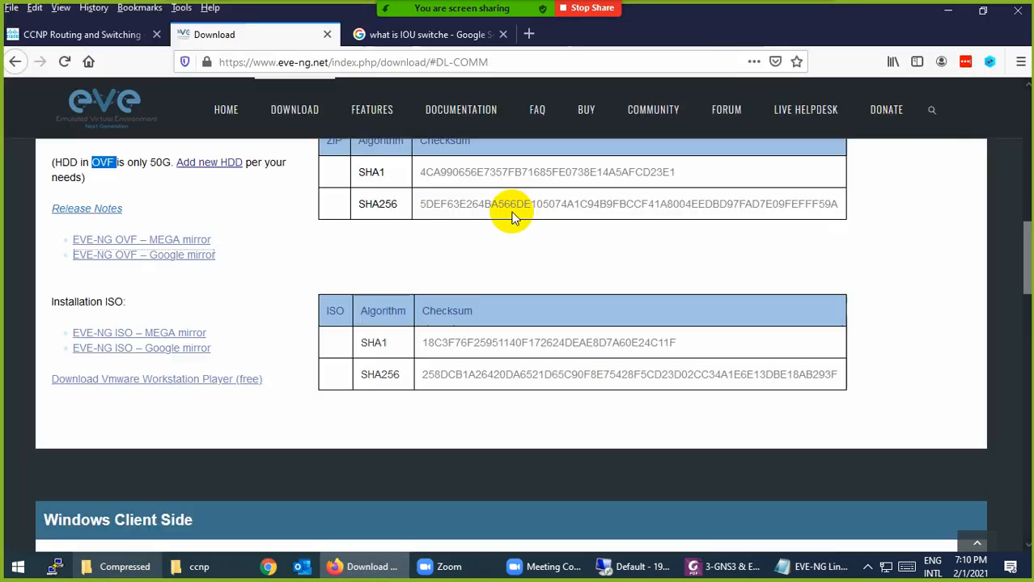
{"action": "left_click", "coordinate": [812, 567]}
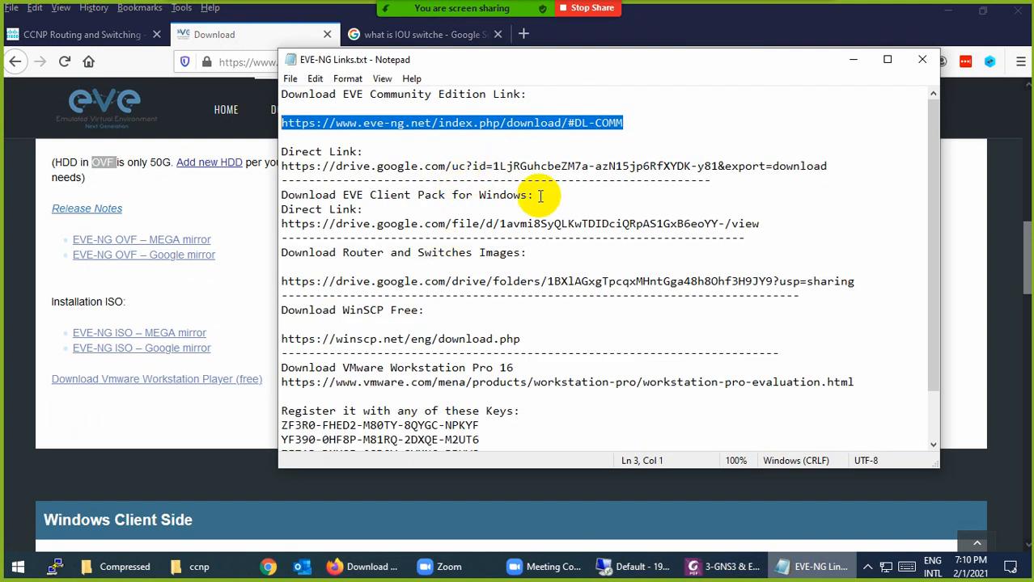
Open the EVE Client Pack Google Drive link from the notes in Firefox
{"action": "left_click_drag", "start_coordinate": [812, 230], "coordinate": [259, 224]}
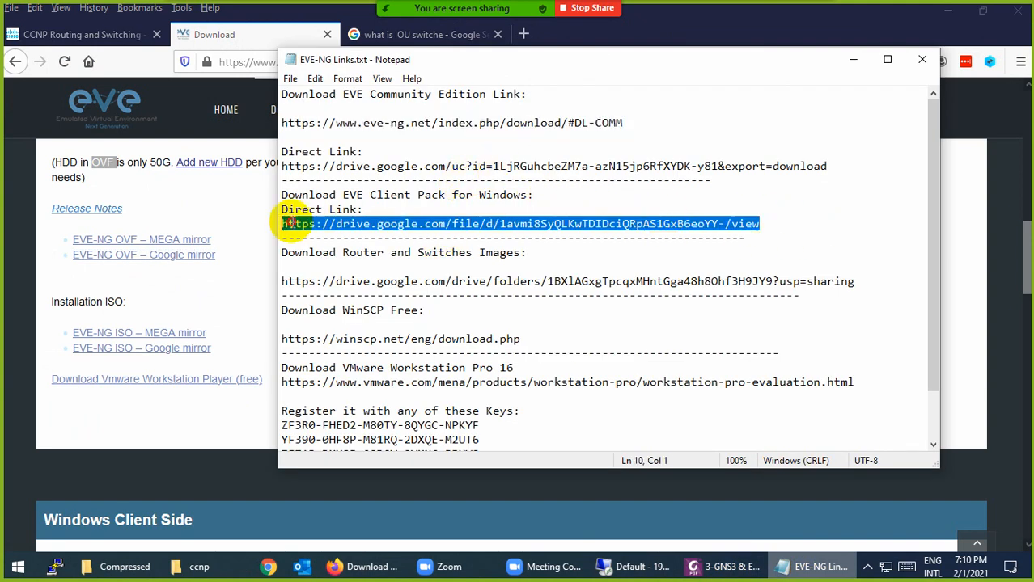
{"action": "left_click", "coordinate": [231, 65]}
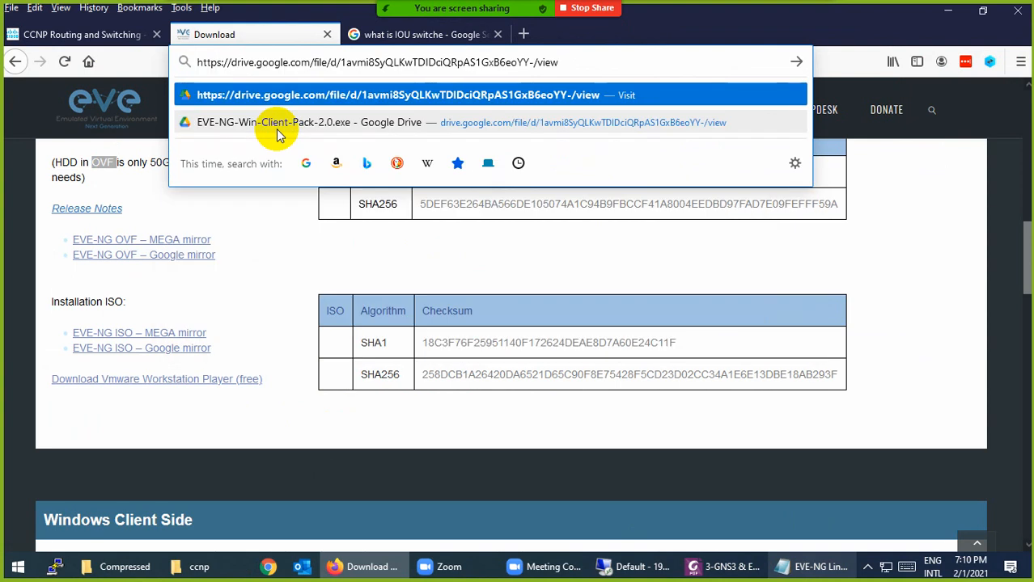
{"action": "left_click", "coordinate": [276, 128]}
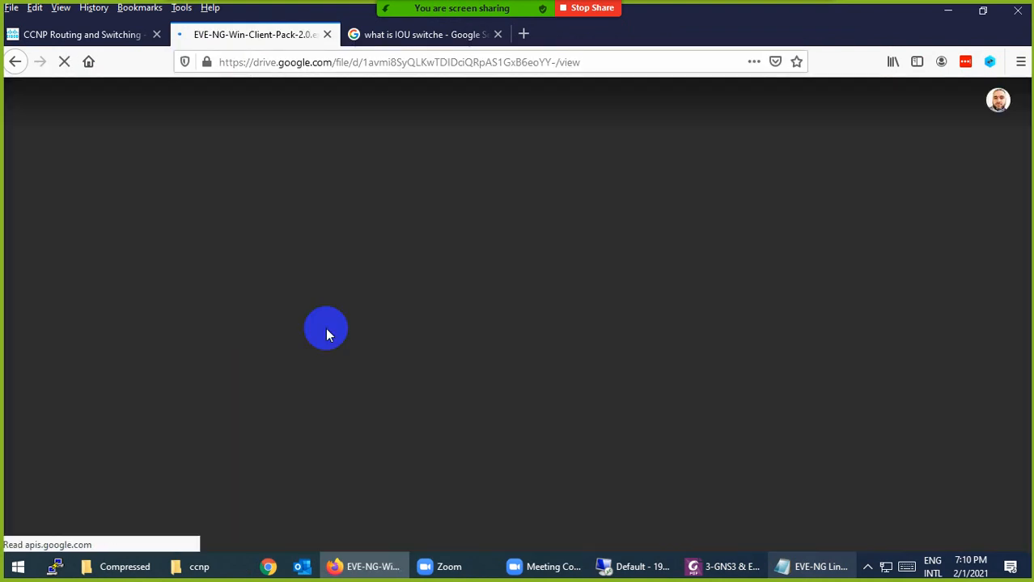
{"action": "left_click", "coordinate": [789, 565]}
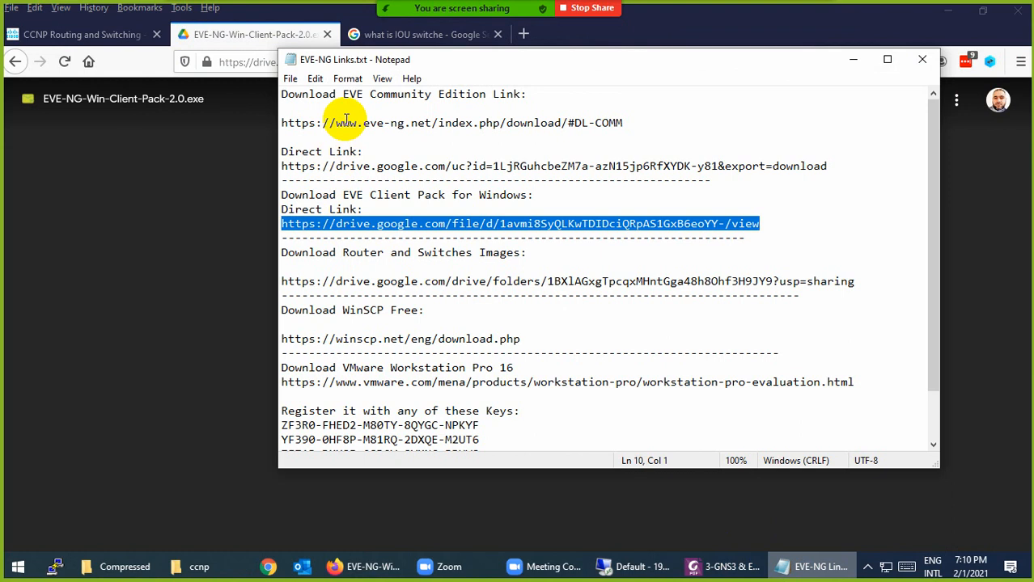
{"action": "left_click", "coordinate": [214, 44]}
Download EVE-NG-Win-Client-Pack-2.0.exe past the virus-scan warning and close the Drive tab
{"action": "left_click", "coordinate": [919, 104]}
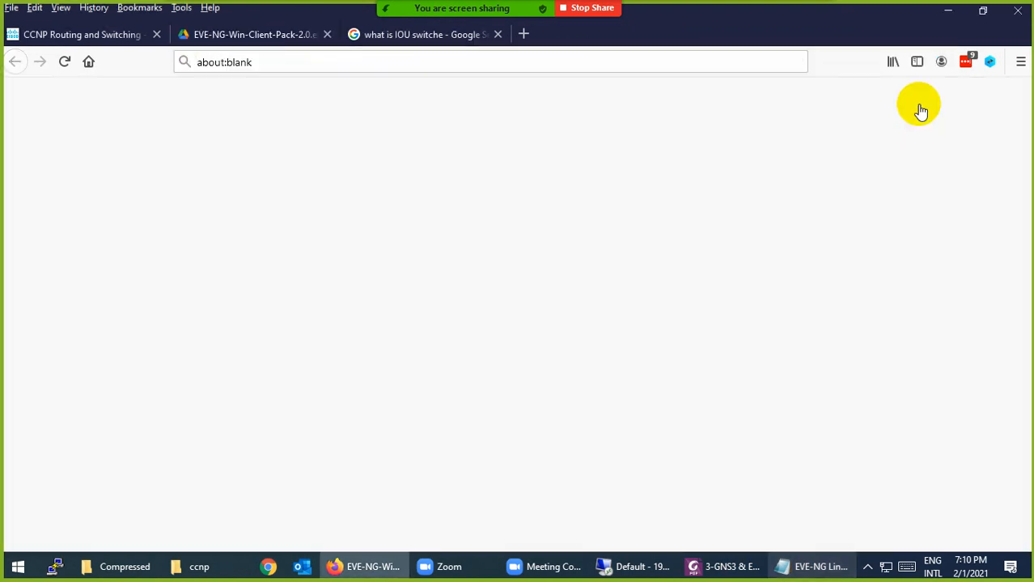
{"action": "left_click", "coordinate": [327, 35]}
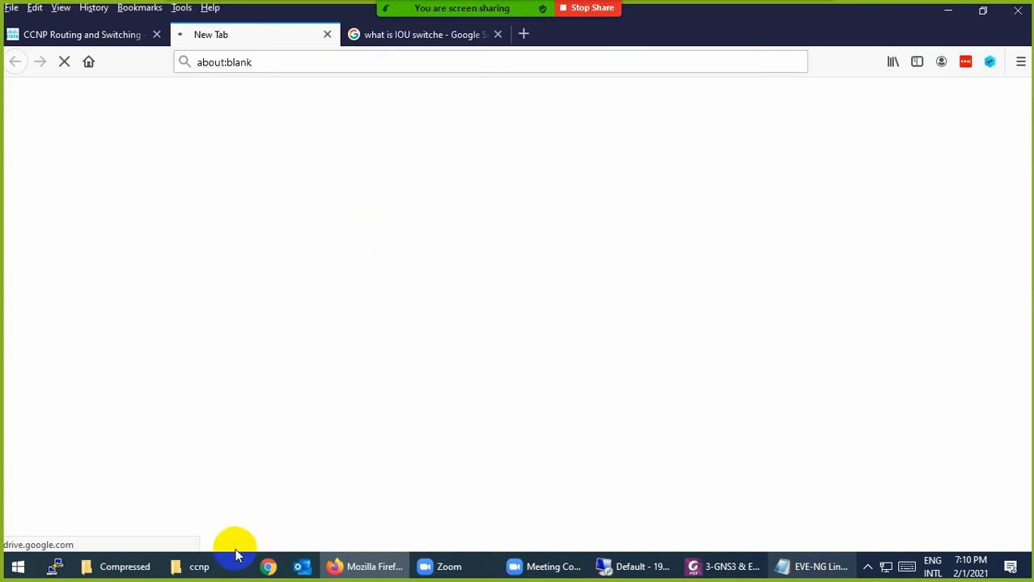
{"action": "left_click", "coordinate": [118, 566]}
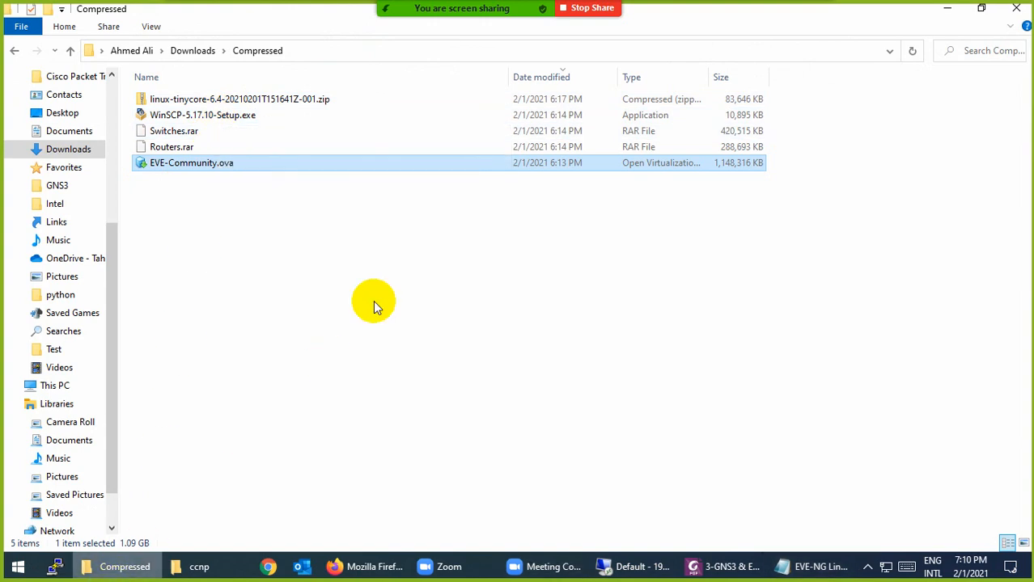
{"action": "left_click", "coordinate": [134, 567]}
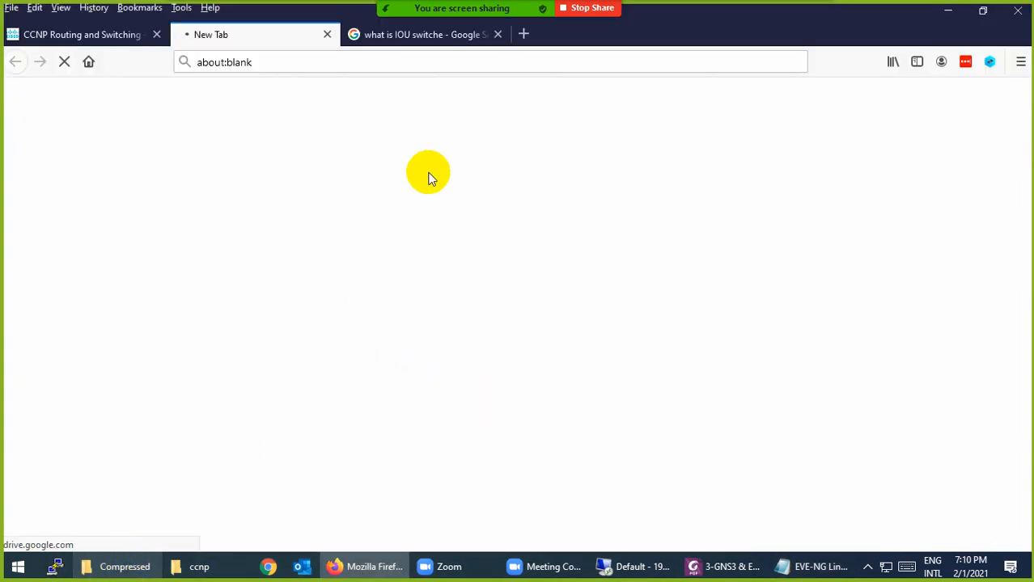
{"action": "left_click", "coordinate": [801, 566]}
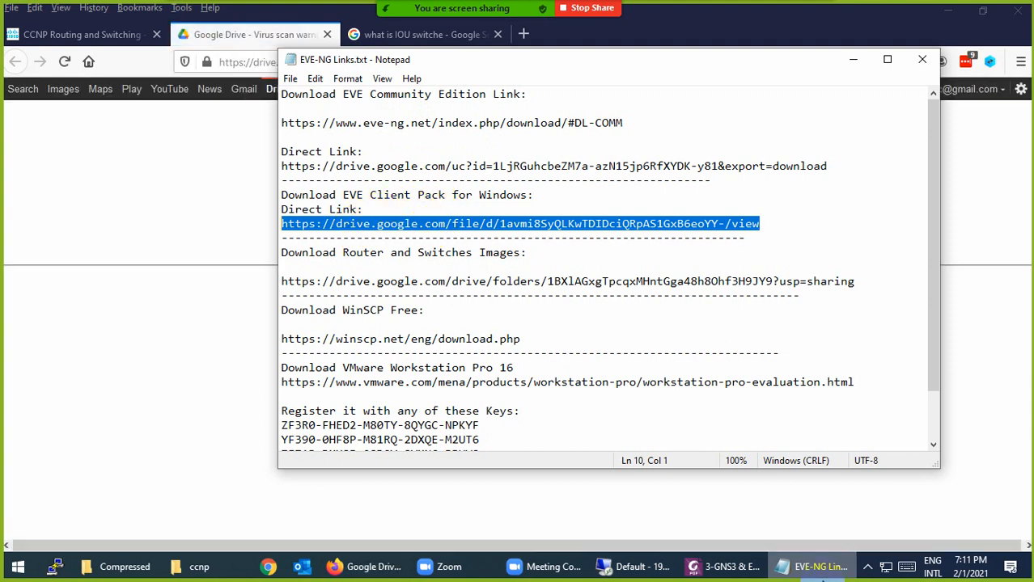
{"action": "key", "text": "alt+Tab"}
{"action": "left_click", "coordinate": [410, 228]}
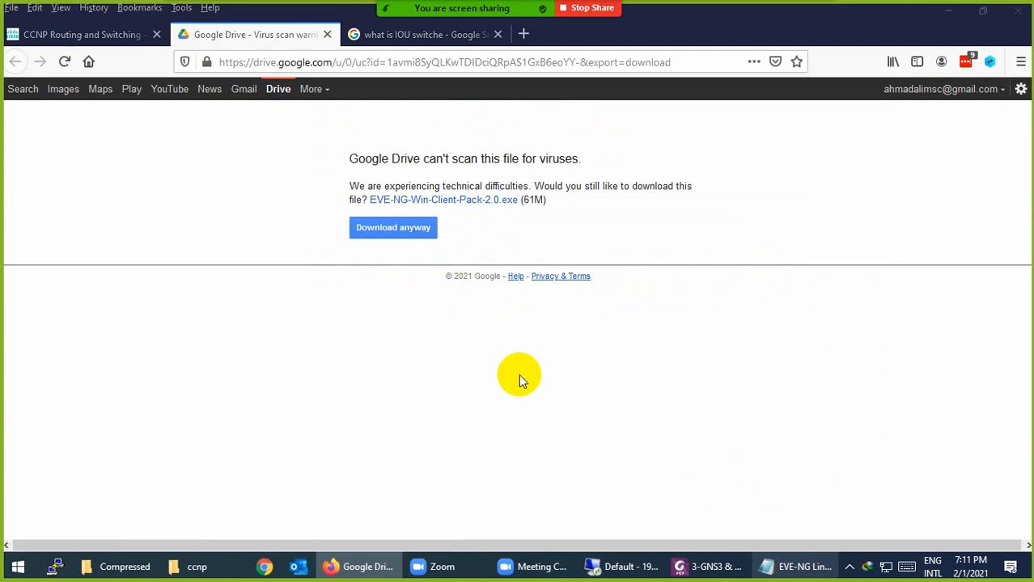
{"action": "left_click", "coordinate": [499, 353]}
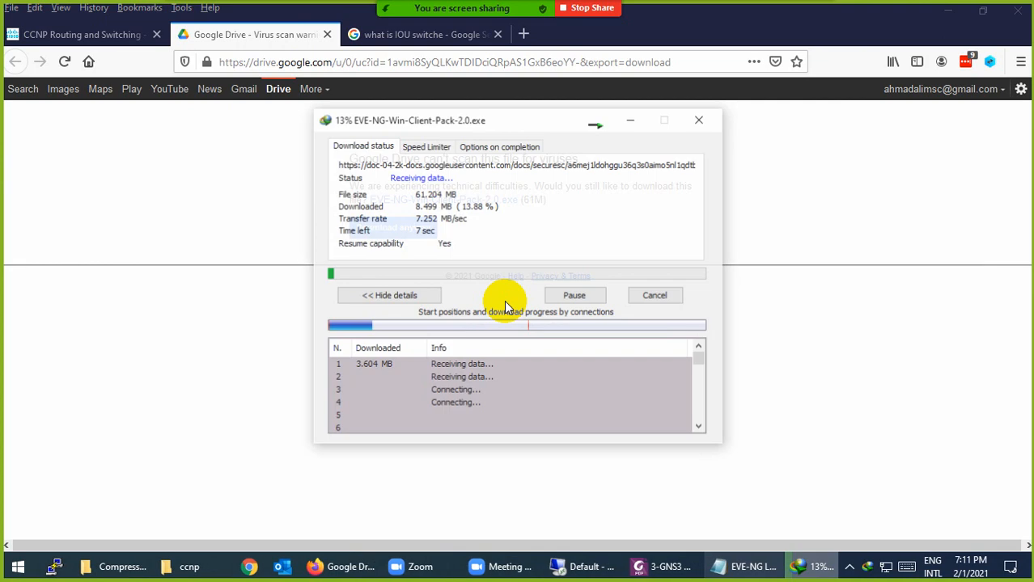
{"action": "left_click", "coordinate": [327, 34]}
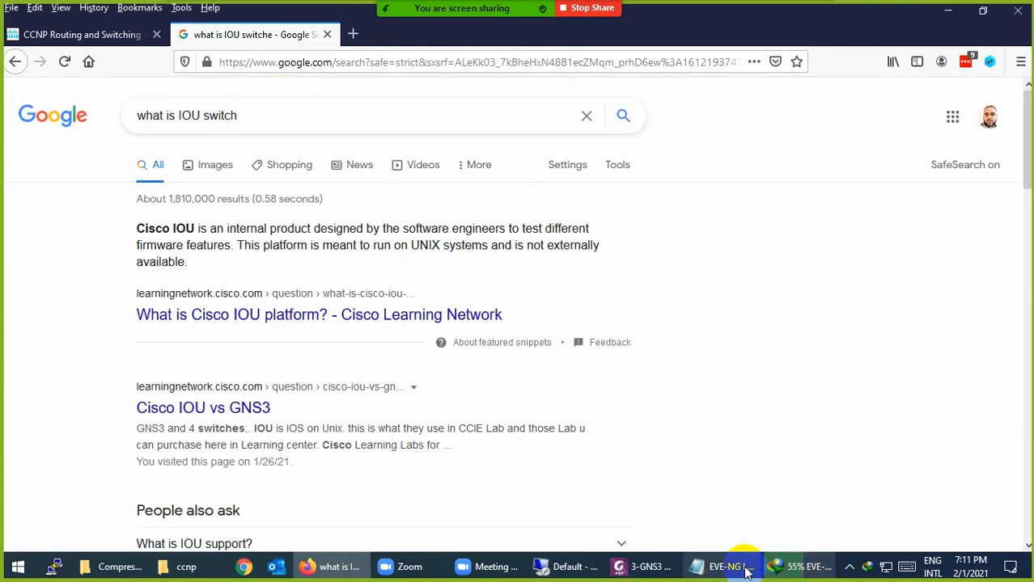
Open the shared router and switch images Drive folder link from the notes
{"action": "left_click", "coordinate": [730, 567]}
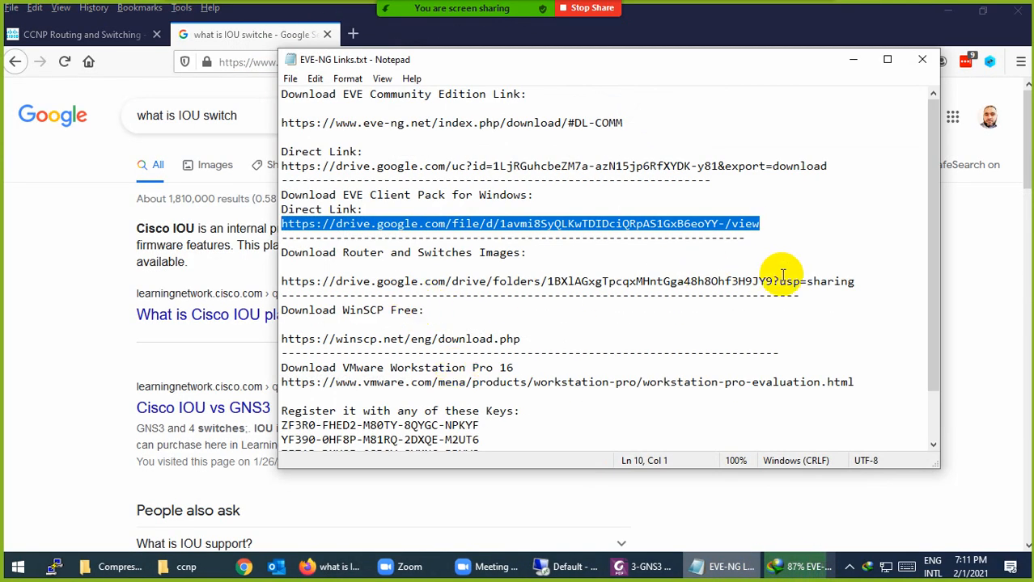
{"action": "left_click_drag", "start_coordinate": [856, 281], "coordinate": [271, 279]}
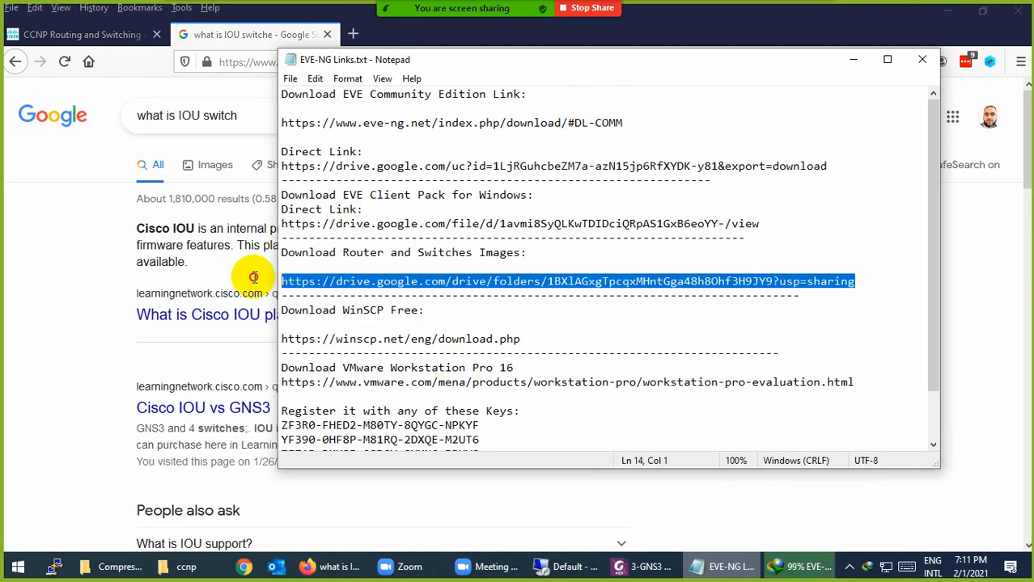
{"action": "left_click", "coordinate": [201, 83]}
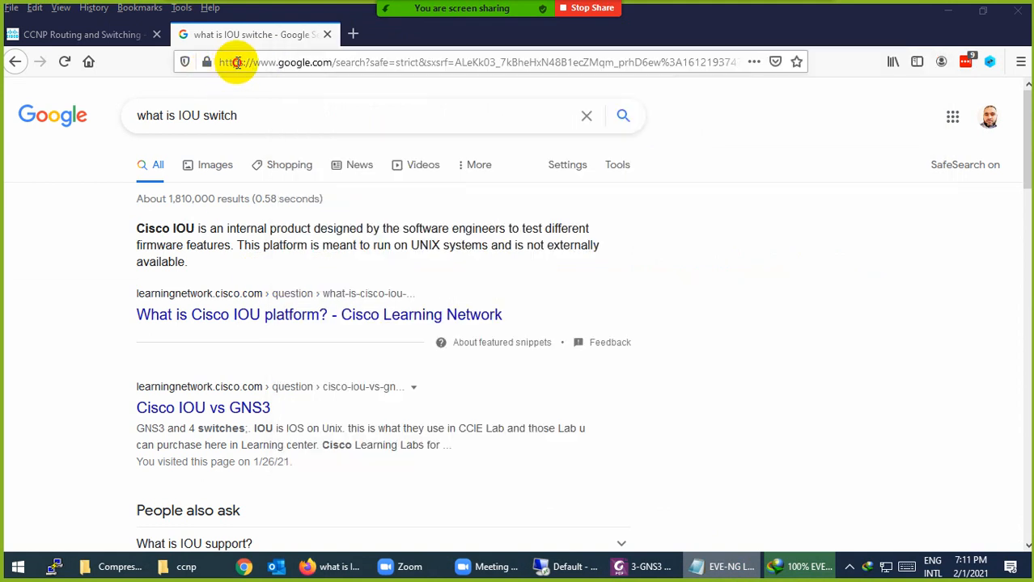
{"action": "left_click", "coordinate": [247, 63]}
{"action": "key", "text": "Return"}
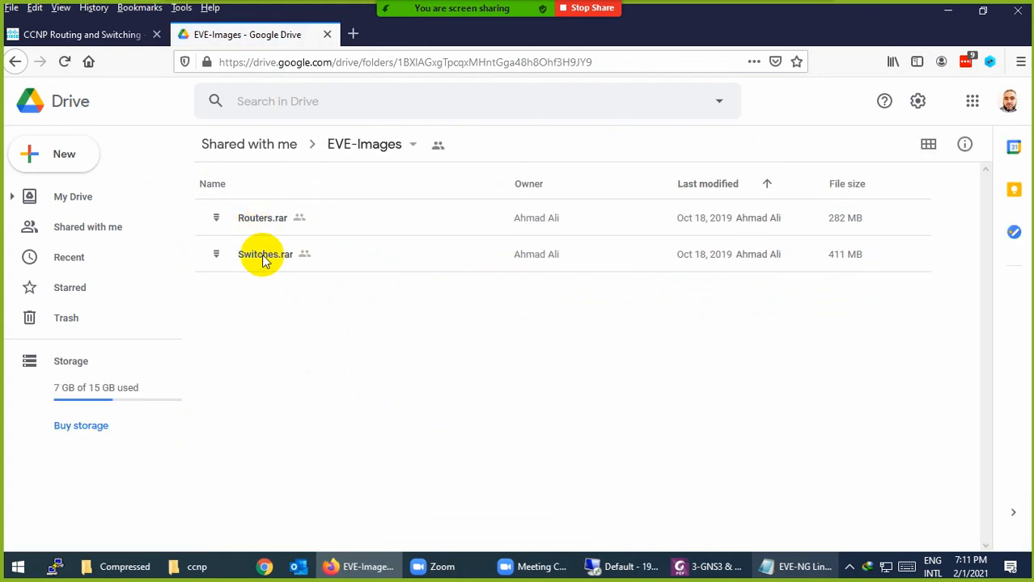
Start then cancel the Routers.rar download, confirming Routers.rar and Switches.rar are already downloaded
{"action": "left_click", "coordinate": [263, 225]}
{"action": "right_click", "coordinate": [263, 223]}
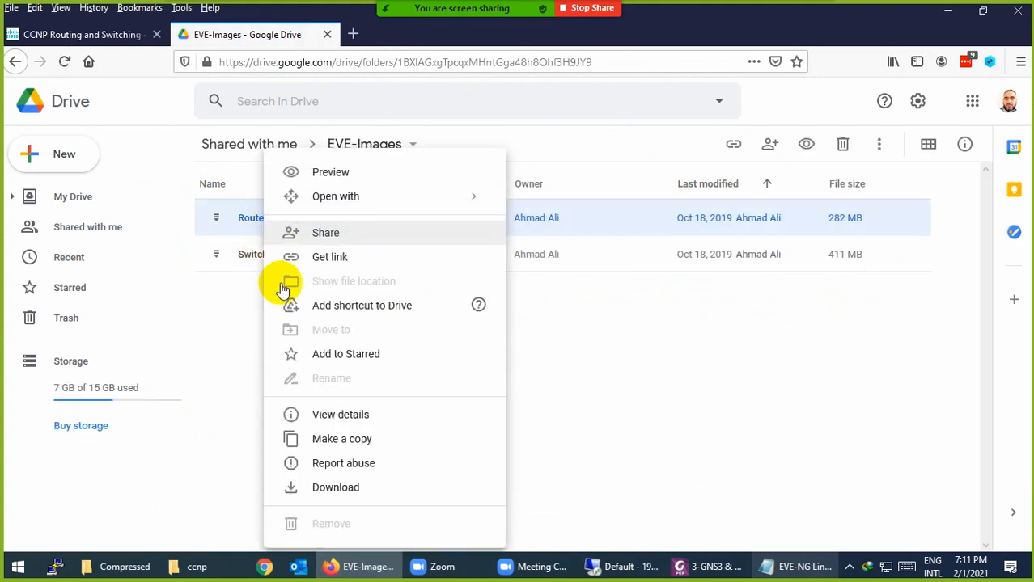
{"action": "left_click", "coordinate": [332, 487]}
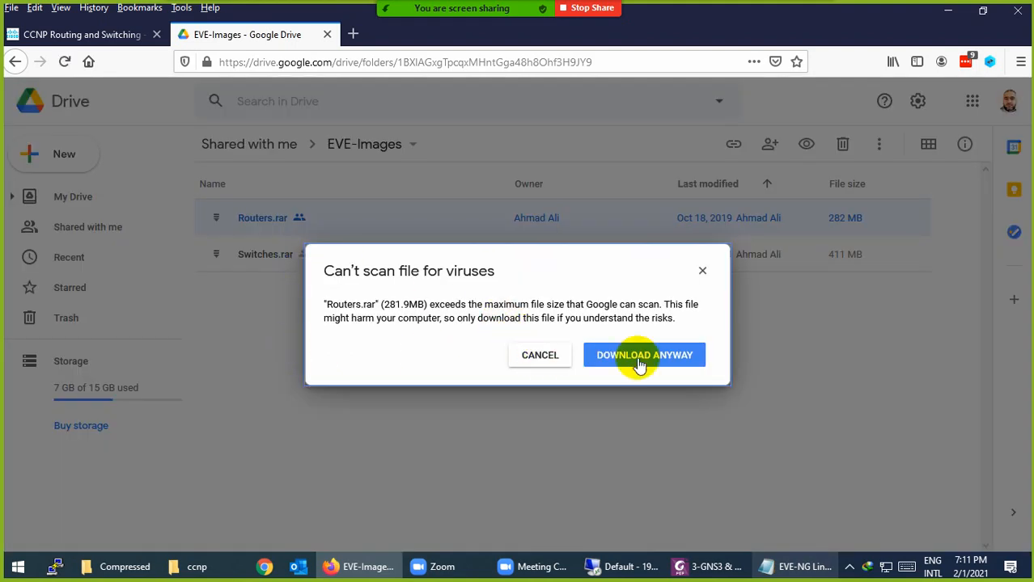
{"action": "left_click", "coordinate": [543, 361]}
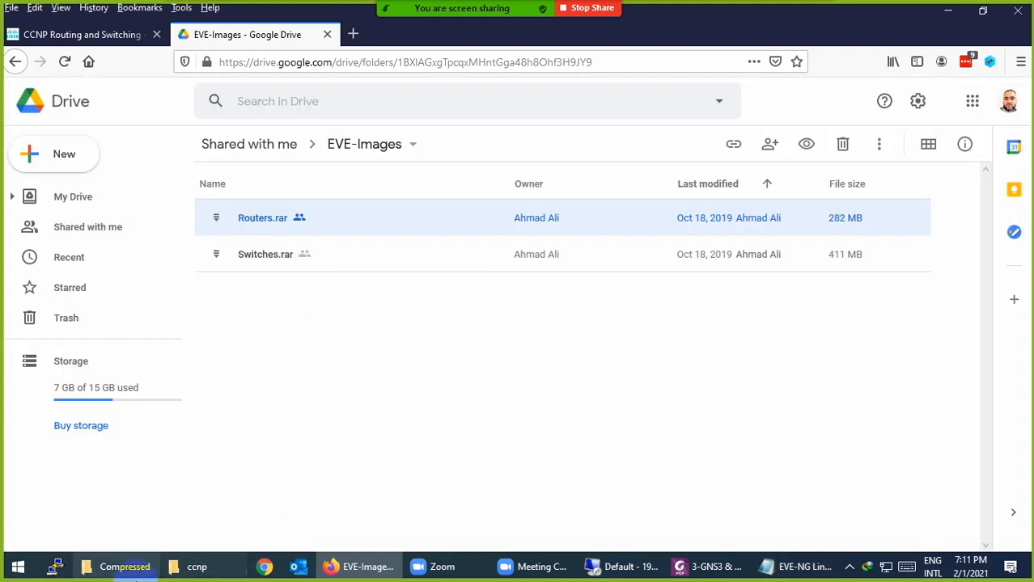
{"action": "left_click", "coordinate": [121, 566]}
{"action": "left_click", "coordinate": [168, 147]}
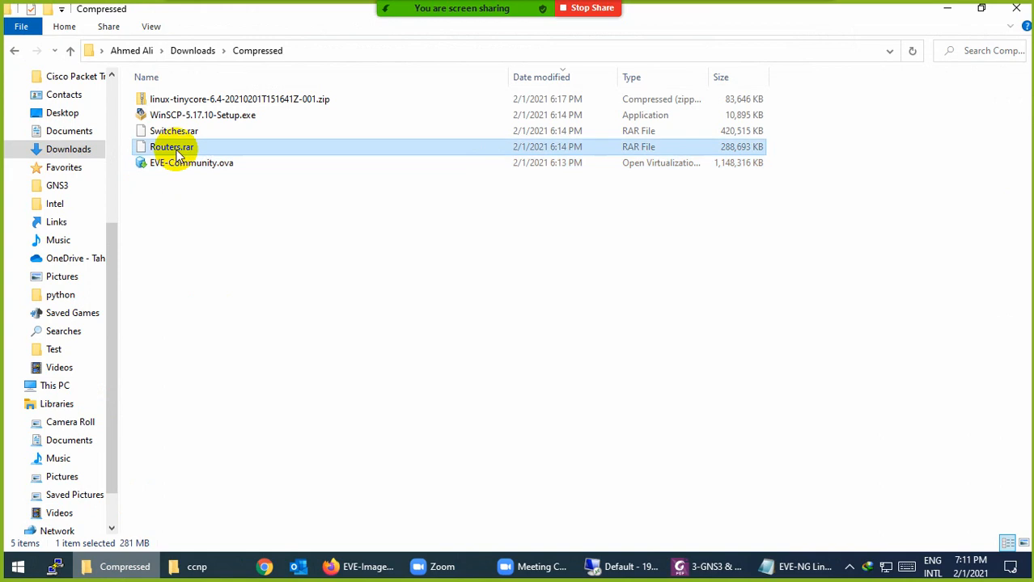
{"action": "left_click", "coordinate": [178, 131]}
{"action": "key", "text": "alt+Tab"}
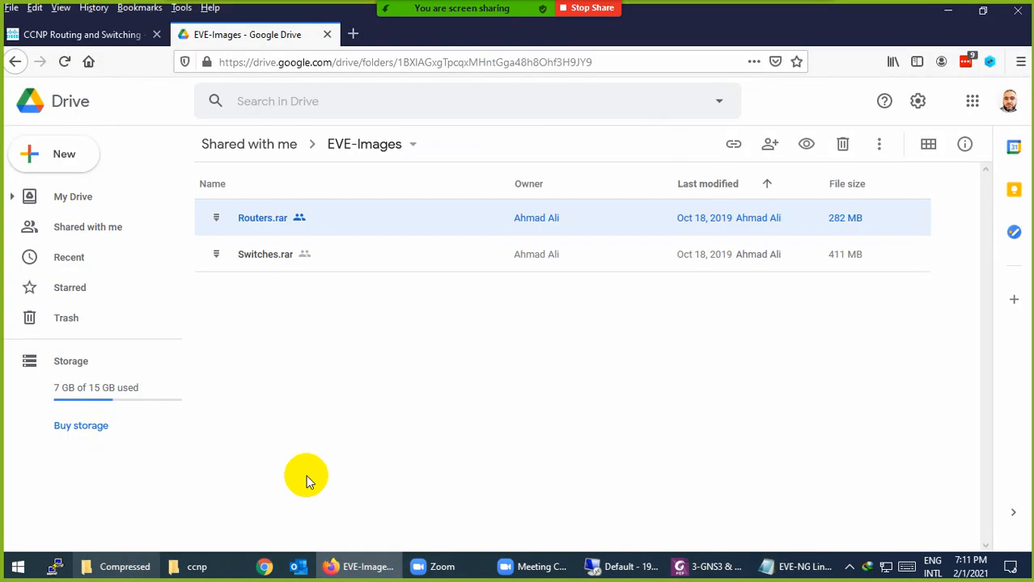
{"action": "left_click", "coordinate": [788, 567]}
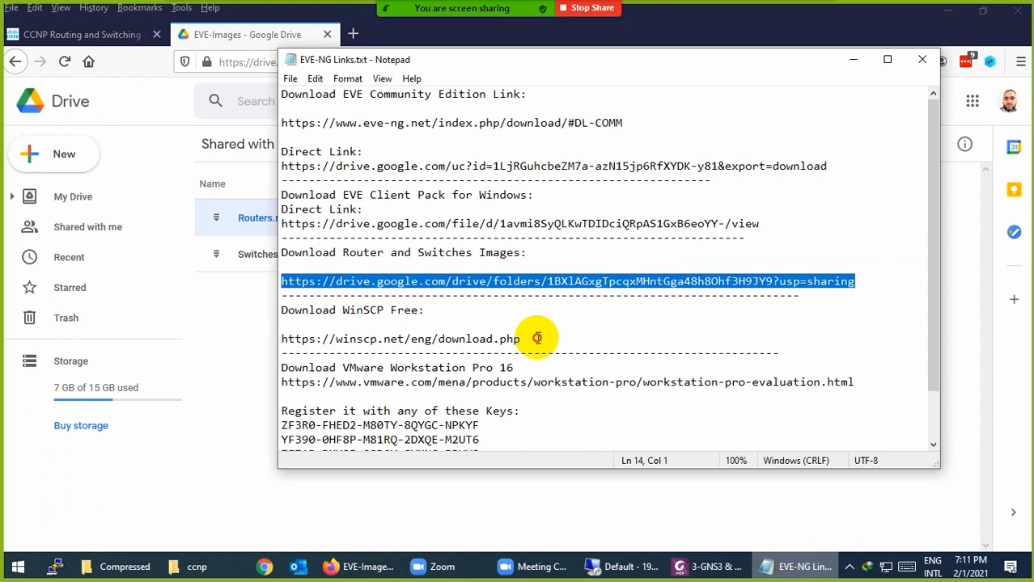
Open the WinSCP 5.17 download page from the notes link and scroll to Download WinSCP
{"action": "left_click_drag", "start_coordinate": [537, 338], "coordinate": [268, 338]}
{"action": "key", "text": "ctrl+c"}
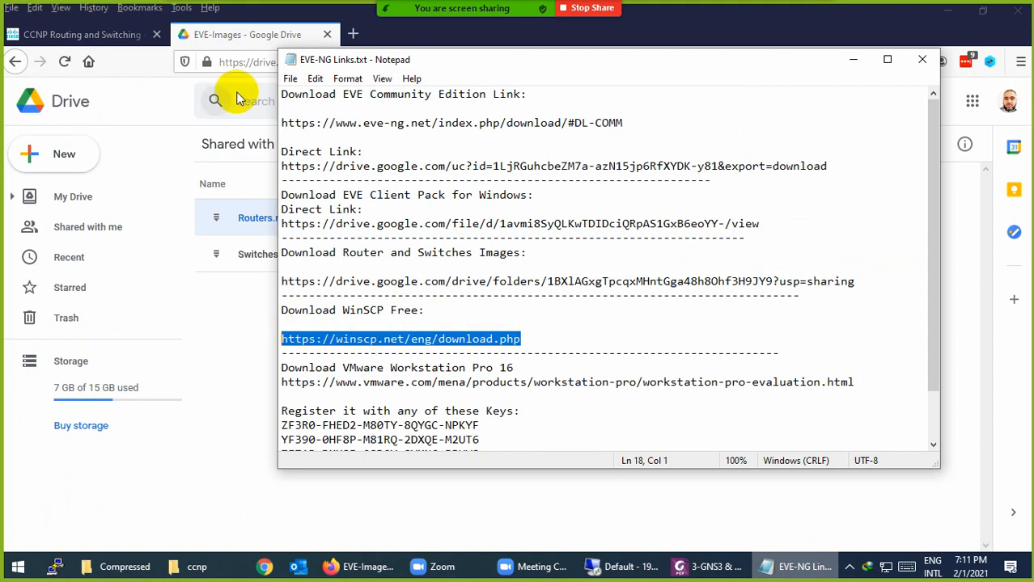
{"action": "left_click", "coordinate": [243, 62]}
{"action": "key", "text": "ctrl+v"}
{"action": "key", "text": "Return"}
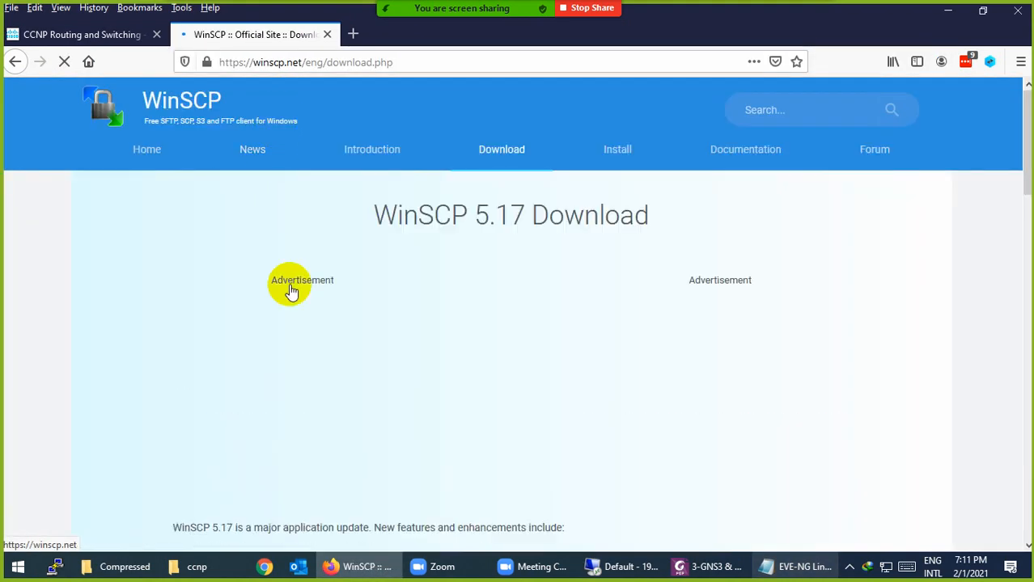
{"action": "scroll", "coordinate": [340, 332], "scroll_direction": "down", "scroll_amount": 4}
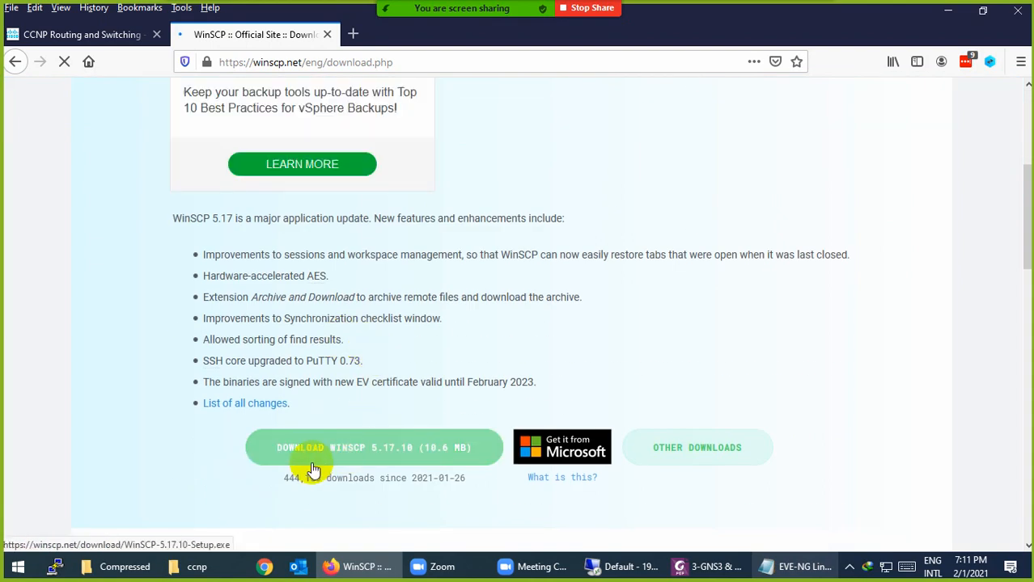
{"action": "scroll", "coordinate": [313, 465], "scroll_direction": "down", "scroll_amount": 1}
Confirm the WinSCP installer is already in the downloads folder and return to the notes
{"action": "left_click", "coordinate": [140, 573]}
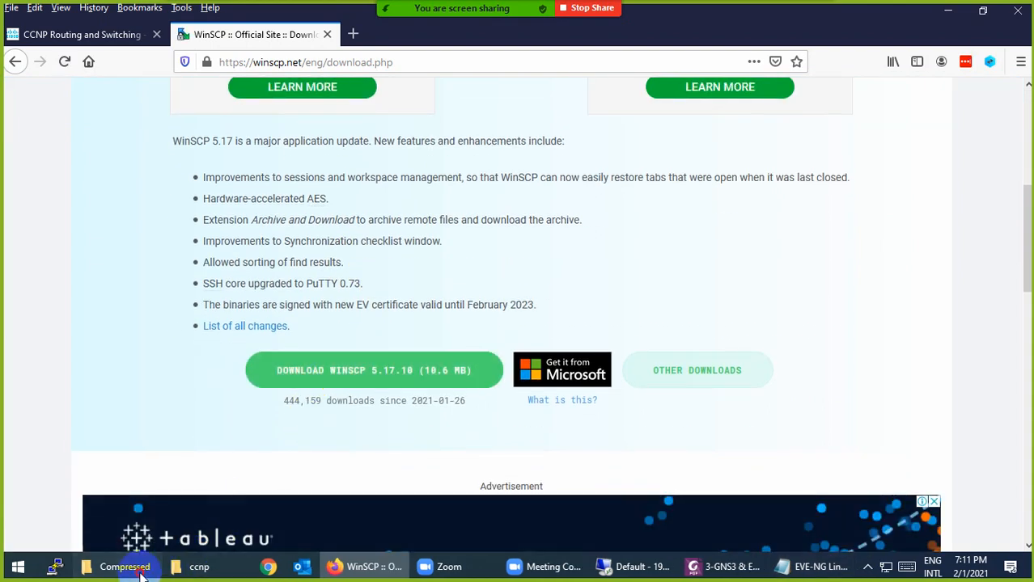
{"action": "left_click", "coordinate": [188, 118]}
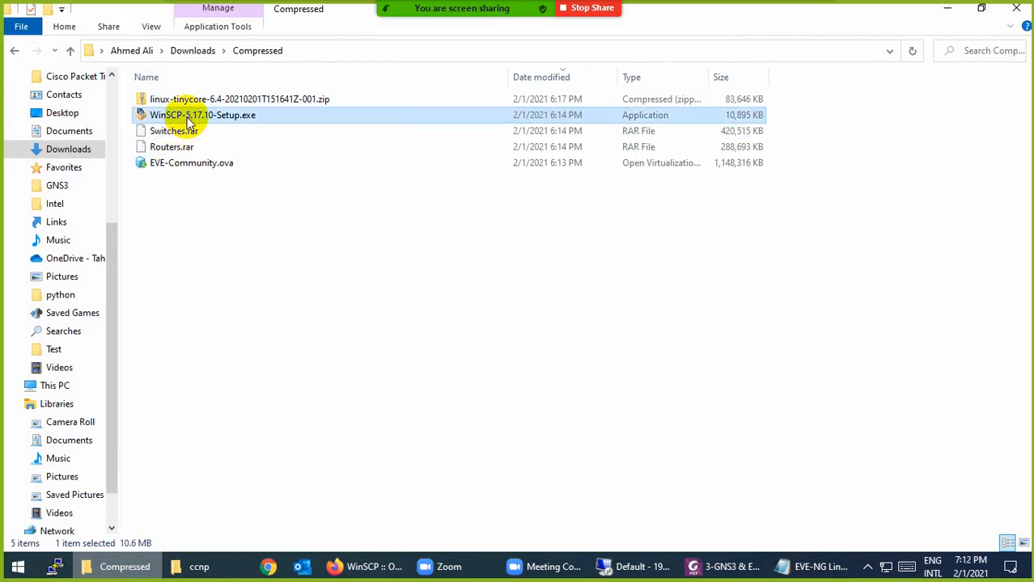
{"action": "left_click", "coordinate": [130, 566]}
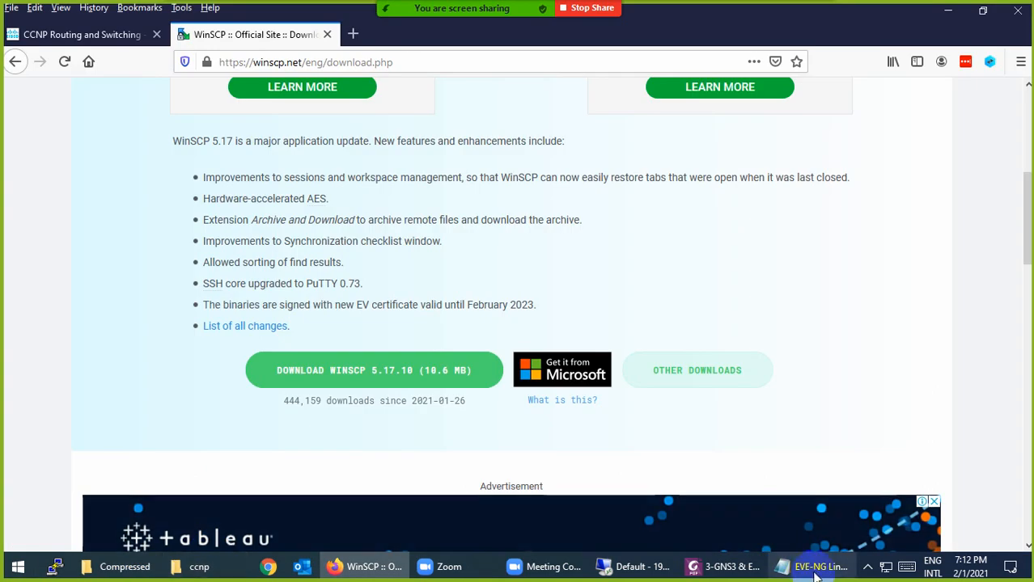
{"action": "left_click", "coordinate": [812, 566]}
{"action": "scroll", "coordinate": [429, 352], "scroll_direction": "down", "scroll_amount": 2}
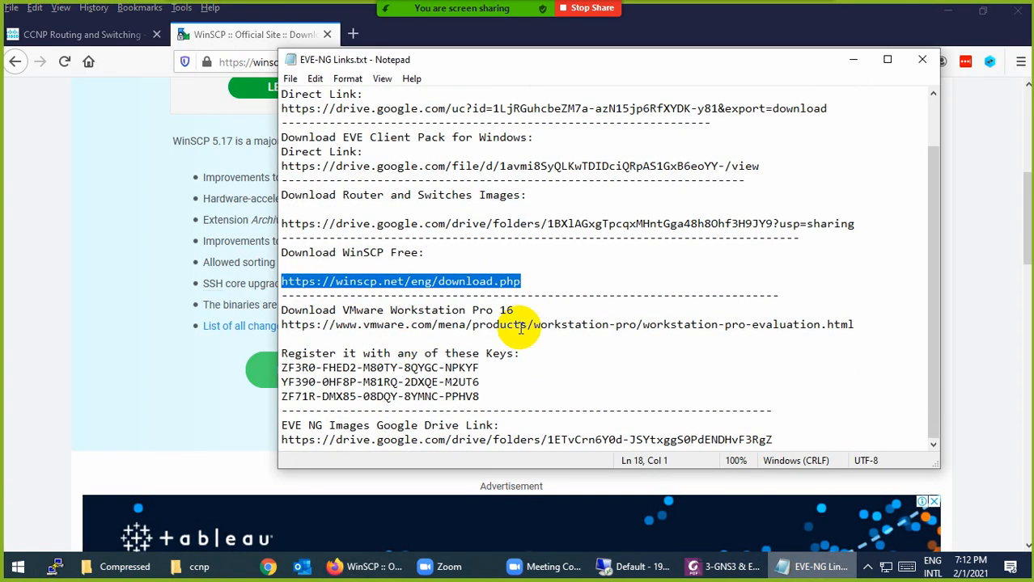
Open the VMware Workstation Pro 16 download page from the notes and dismiss the cookie notice
{"action": "left_click_drag", "start_coordinate": [870, 324], "coordinate": [265, 324]}
{"action": "key", "text": "ctrl+c"}
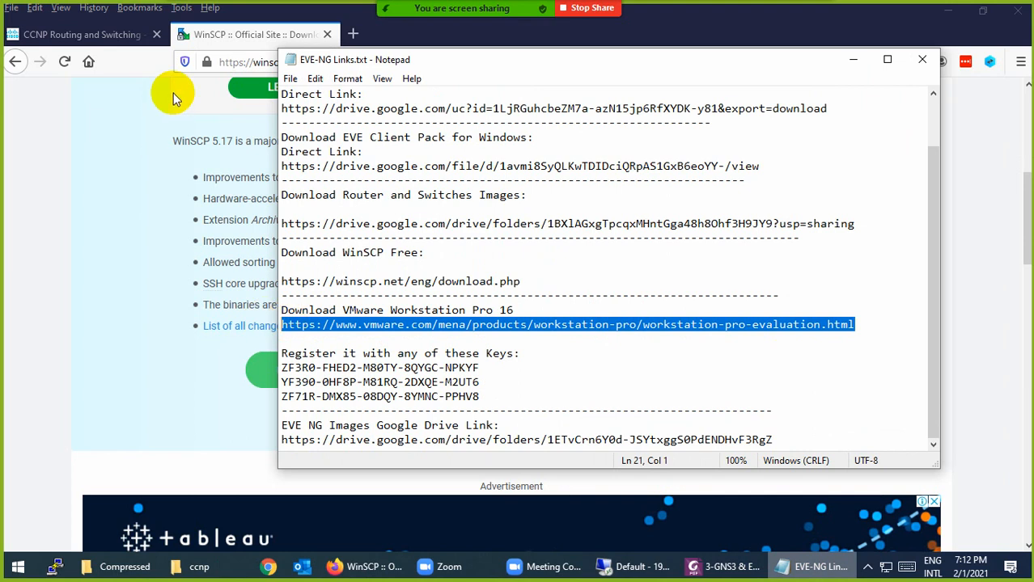
{"action": "left_click", "coordinate": [230, 62]}
{"action": "key", "text": "ctrl+v"}
{"action": "key", "text": "Return"}
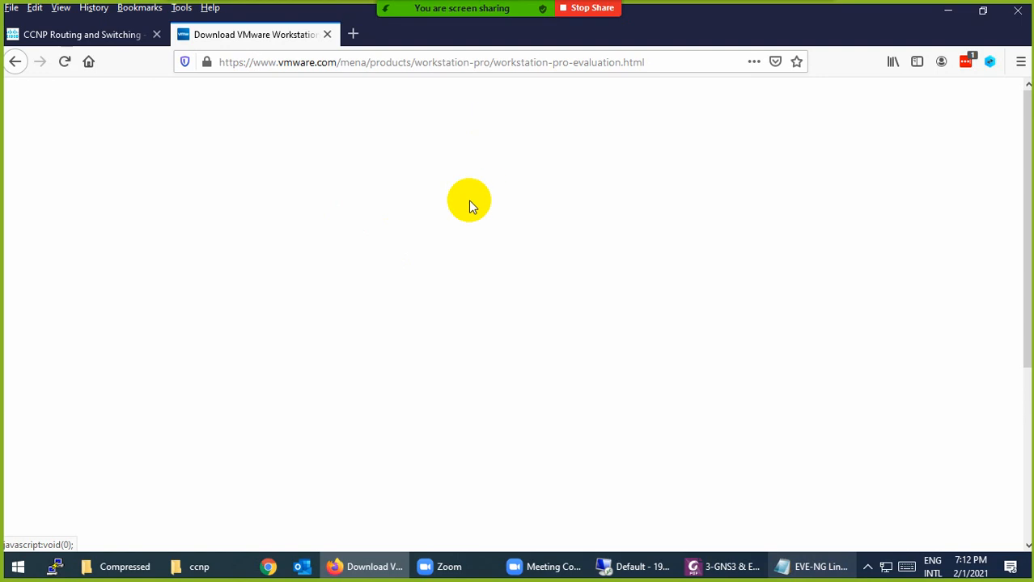
{"action": "scroll", "coordinate": [503, 324], "scroll_direction": "down", "scroll_amount": 5}
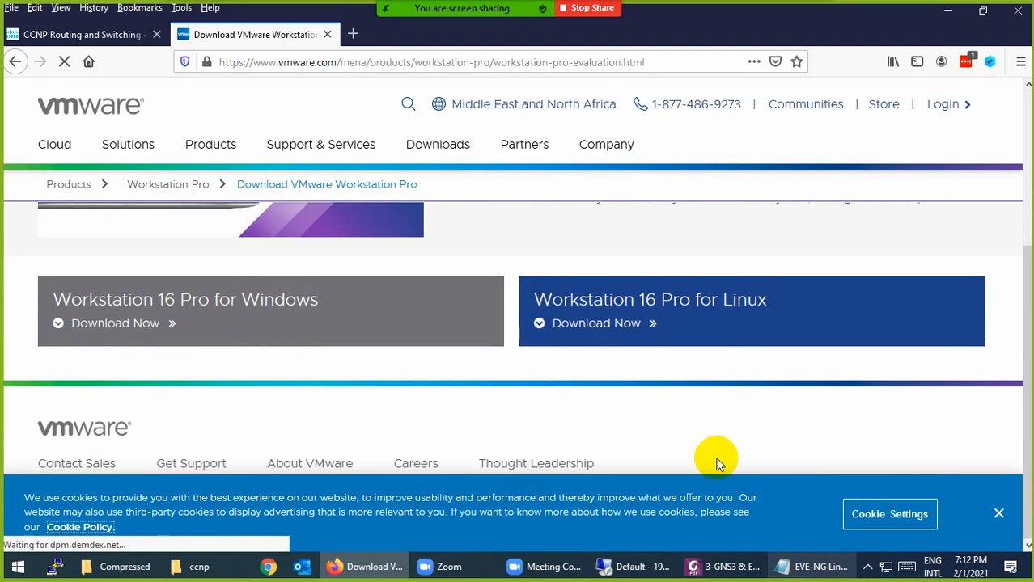
{"action": "left_click", "coordinate": [998, 514]}
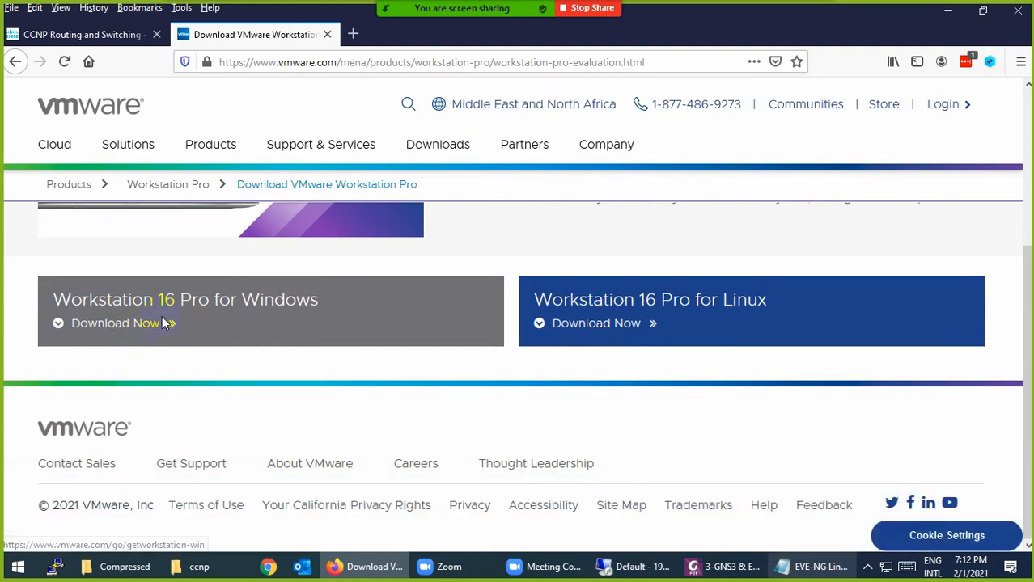
Download Workstation 16 Pro for Windows, then select the registration key and EVE NG images link in the notes
{"action": "left_click", "coordinate": [272, 321]}
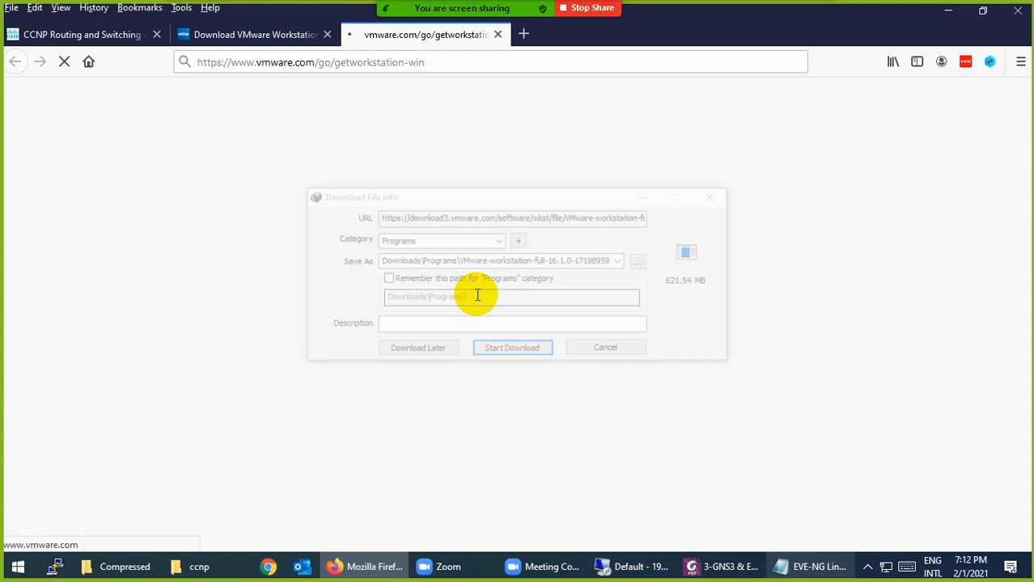
{"action": "left_click", "coordinate": [523, 353]}
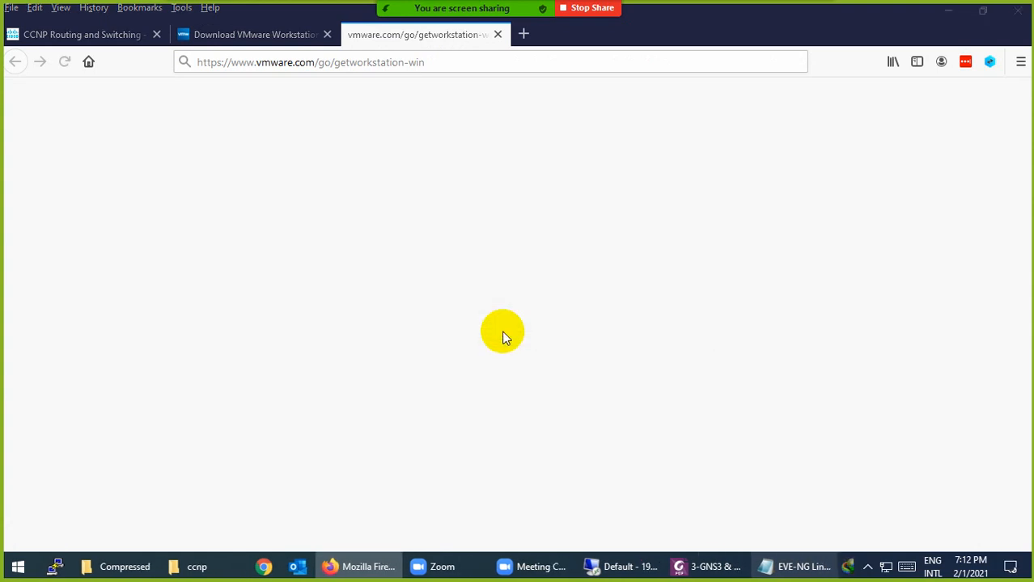
{"action": "left_click", "coordinate": [498, 34]}
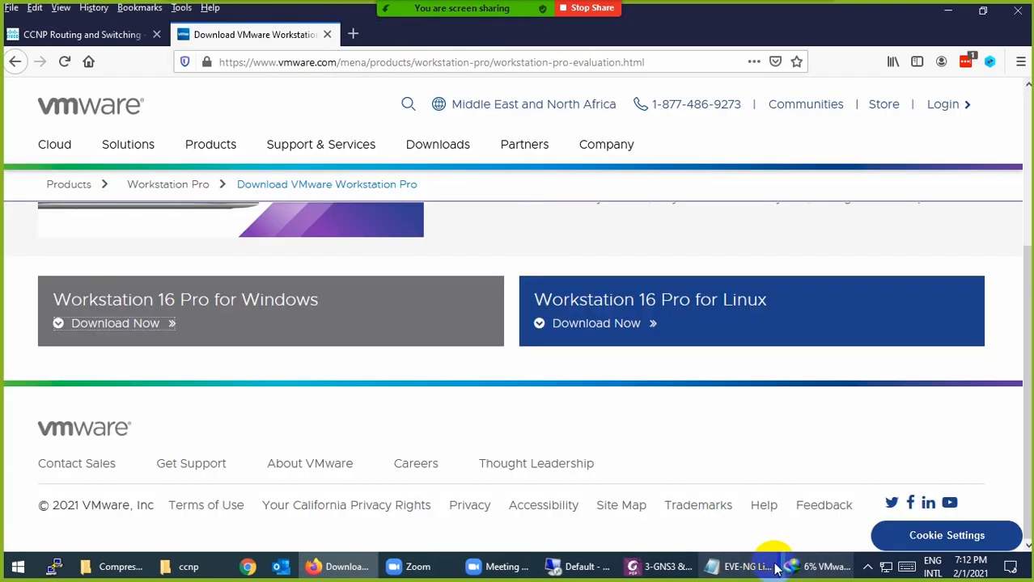
{"action": "left_click", "coordinate": [748, 566]}
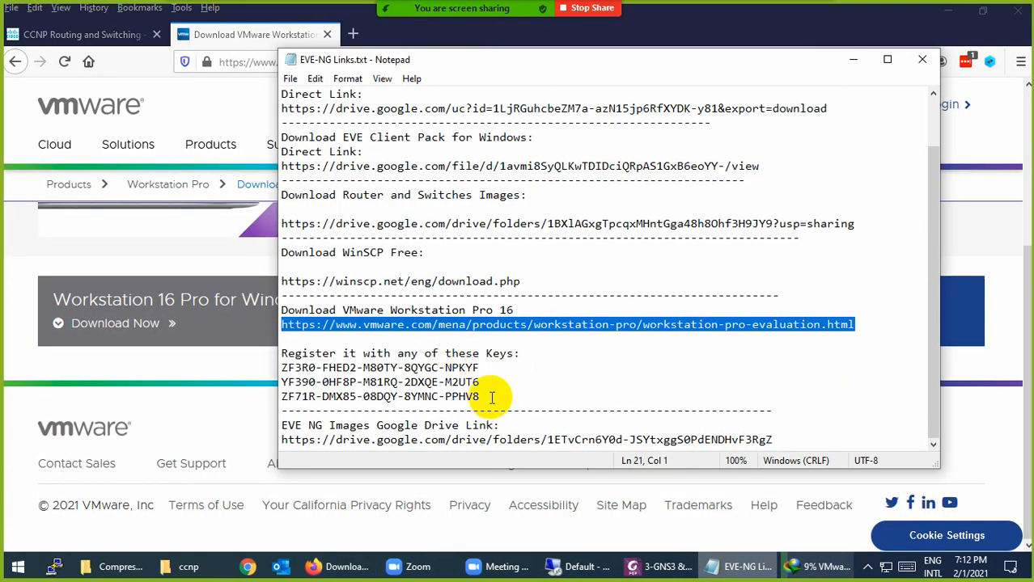
{"action": "left_click_drag", "start_coordinate": [488, 397], "coordinate": [273, 397]}
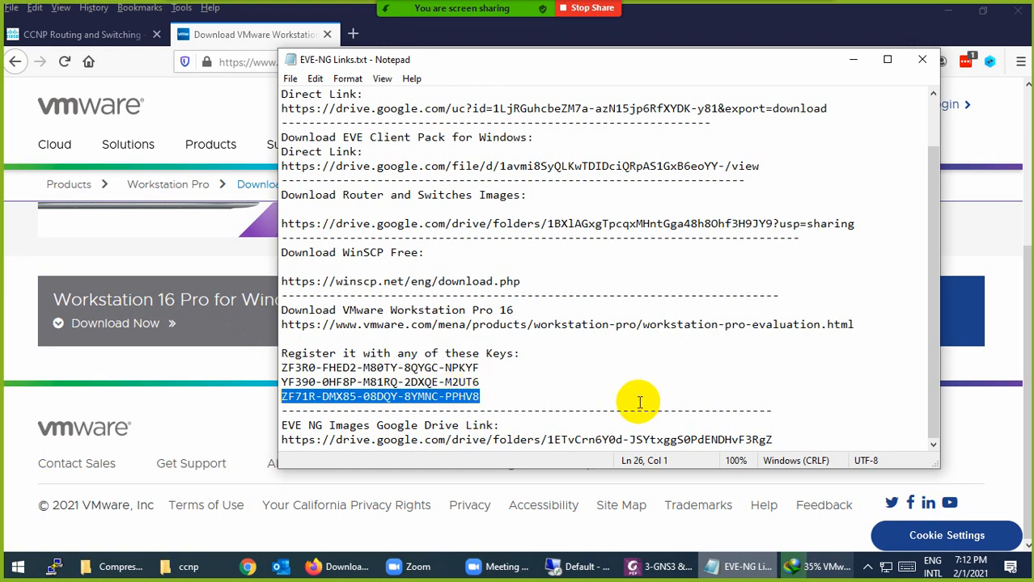
{"action": "left_click_drag", "start_coordinate": [776, 437], "coordinate": [273, 441]}
{"action": "key", "text": "ctrl+c"}
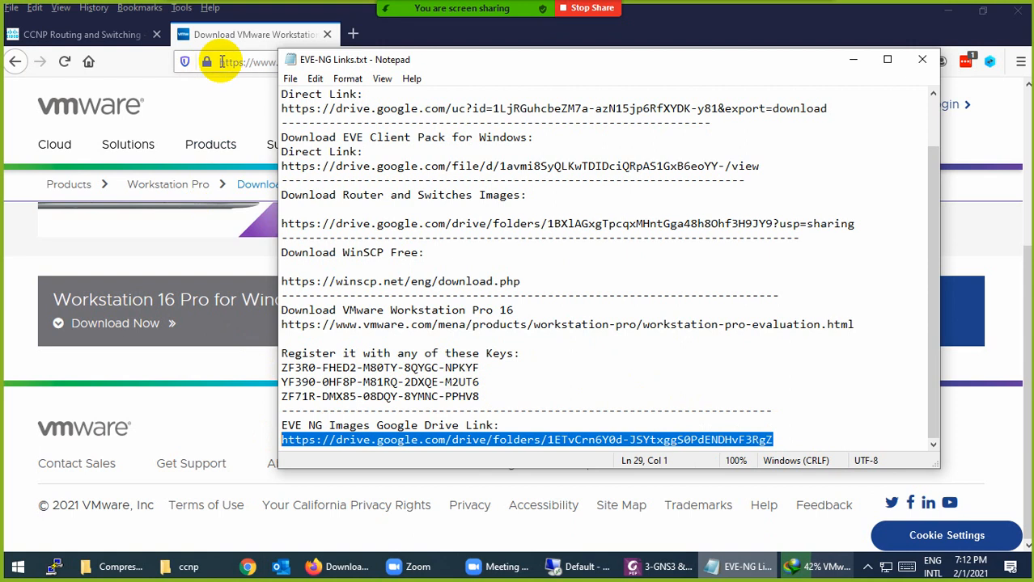
Paste the EVE-NG images Google Drive link into Firefox and open it
{"action": "left_click", "coordinate": [214, 62]}
{"action": "key", "text": "ctrl+v"}
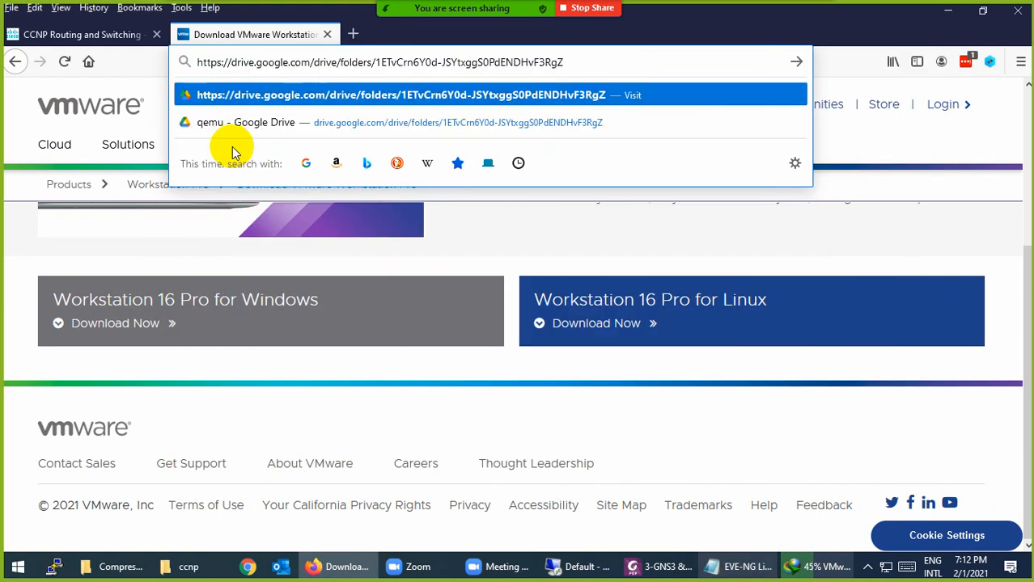
{"action": "key", "text": "Return"}
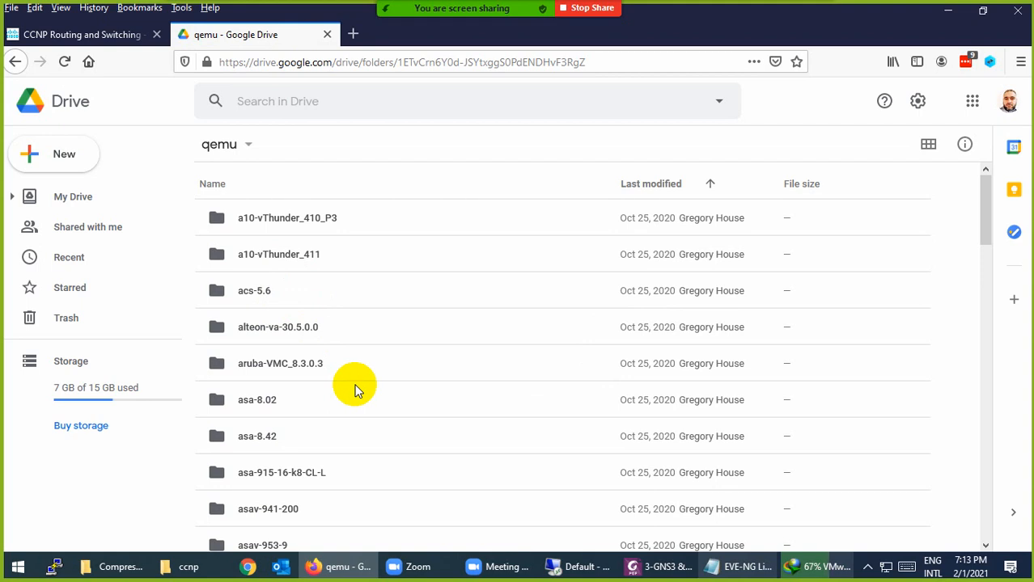
Browse the qemu folder past the asa-915-16-k8-CL-L, bigip-11.6.0 and csr1000v image folders
{"action": "scroll", "coordinate": [348, 388], "scroll_direction": "down", "scroll_amount": 1}
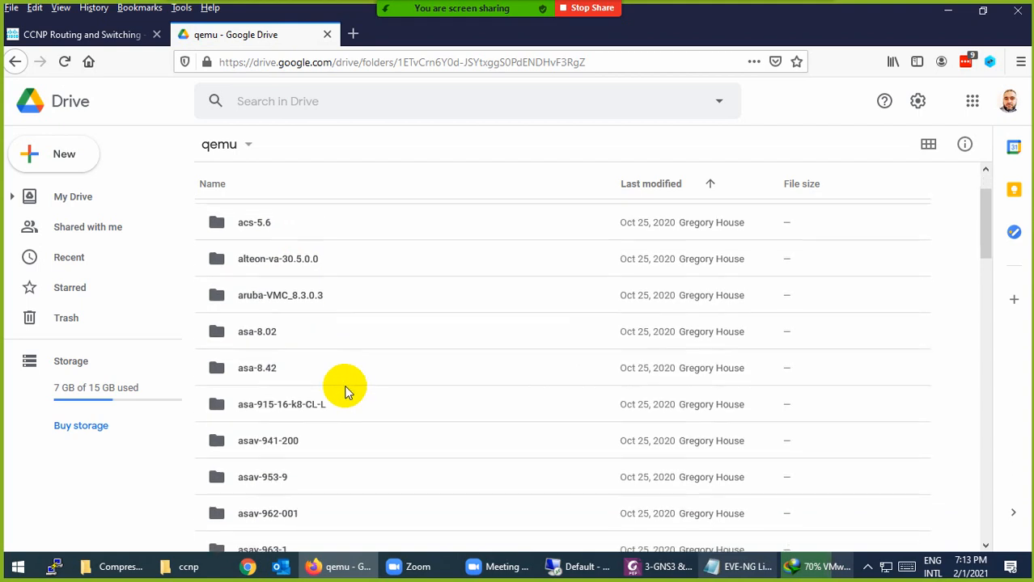
{"action": "left_click", "coordinate": [267, 411]}
{"action": "scroll", "coordinate": [317, 409], "scroll_direction": "down", "scroll_amount": 2}
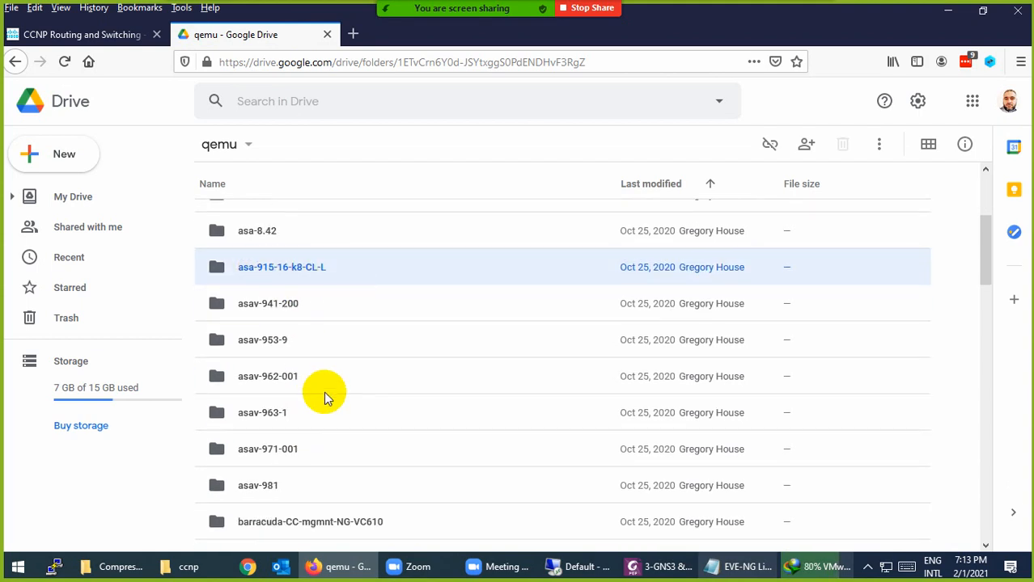
{"action": "scroll", "coordinate": [360, 401], "scroll_direction": "down", "scroll_amount": 3}
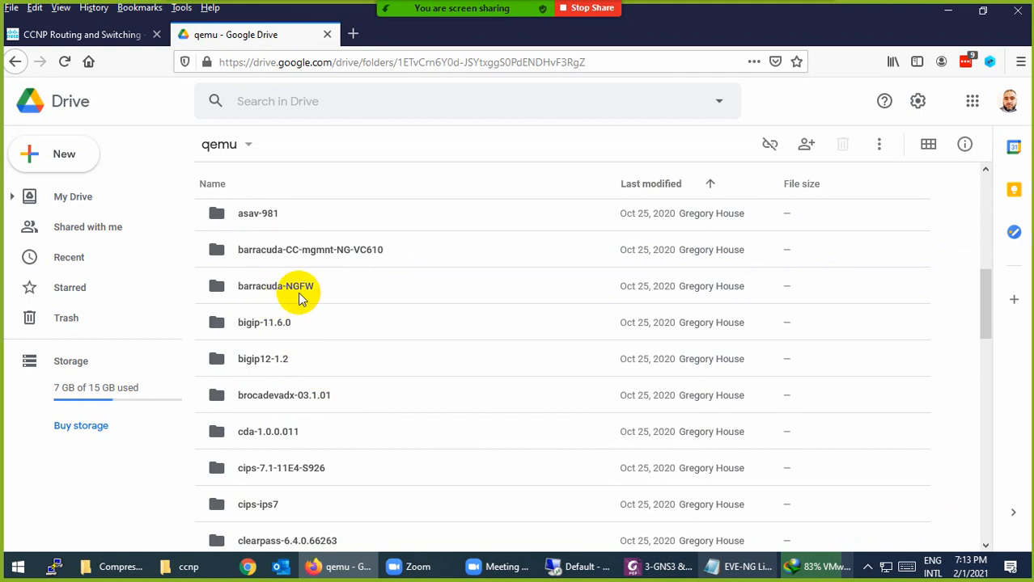
{"action": "left_click", "coordinate": [246, 322]}
{"action": "scroll", "coordinate": [348, 401], "scroll_direction": "down", "scroll_amount": 1}
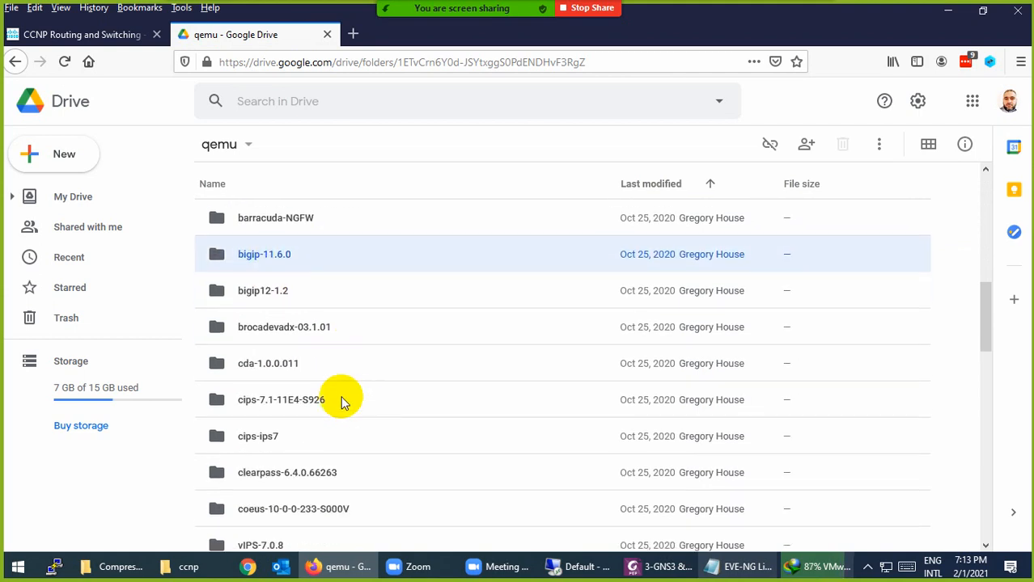
{"action": "scroll", "coordinate": [279, 381], "scroll_direction": "down", "scroll_amount": 2}
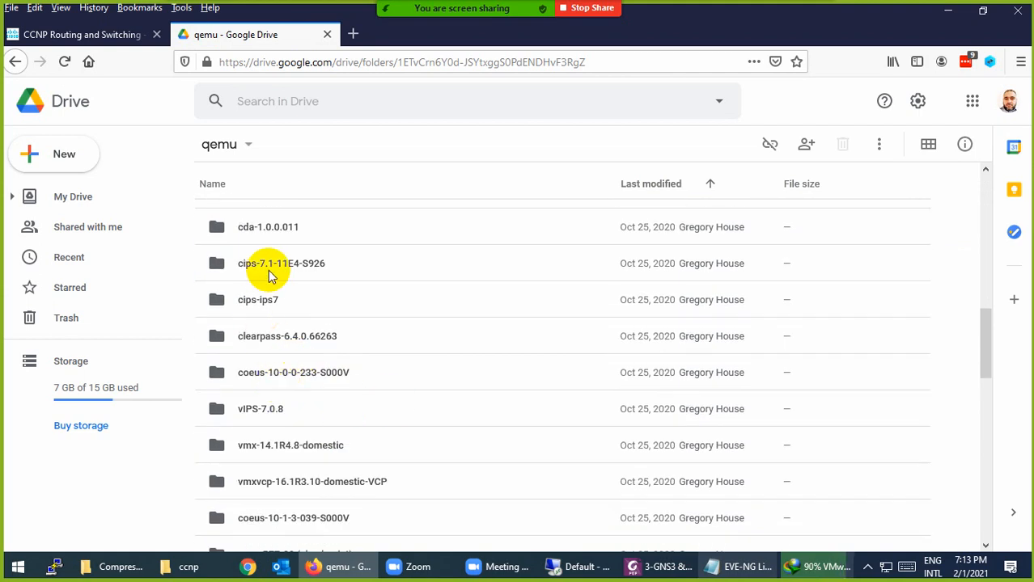
{"action": "scroll", "coordinate": [283, 304], "scroll_direction": "down", "scroll_amount": 3}
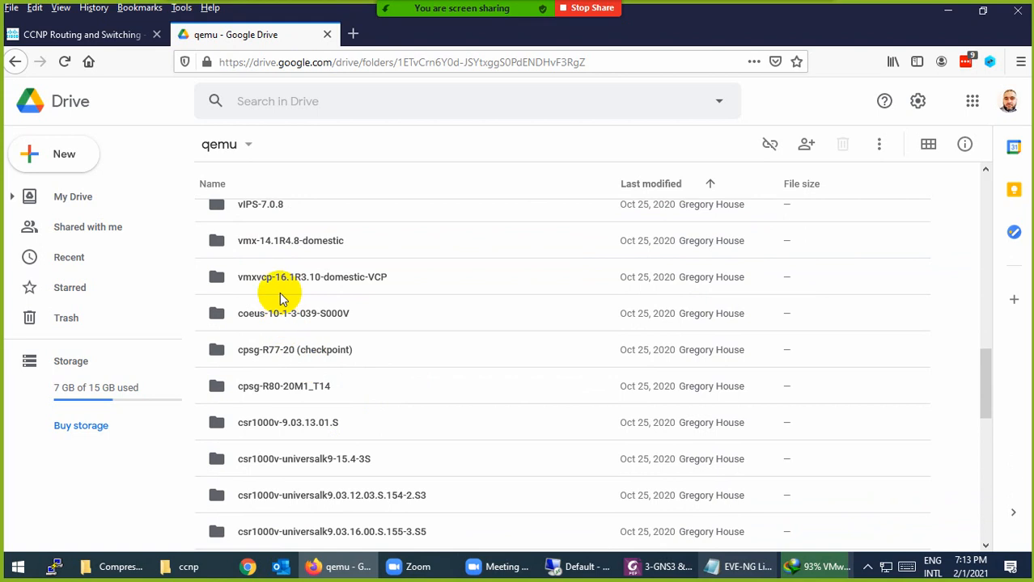
{"action": "scroll", "coordinate": [291, 388], "scroll_direction": "down", "scroll_amount": 2}
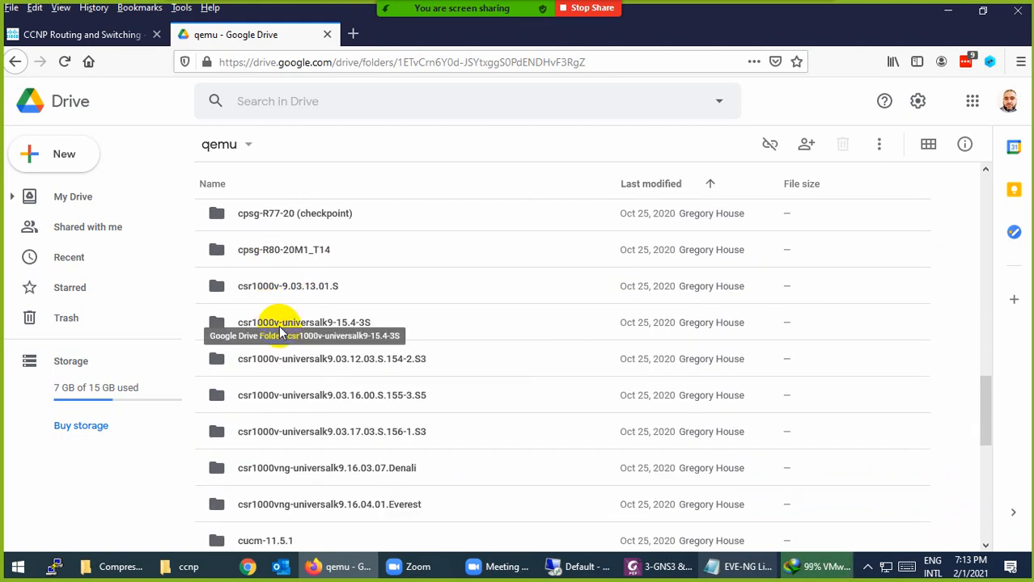
{"action": "left_click", "coordinate": [281, 328]}
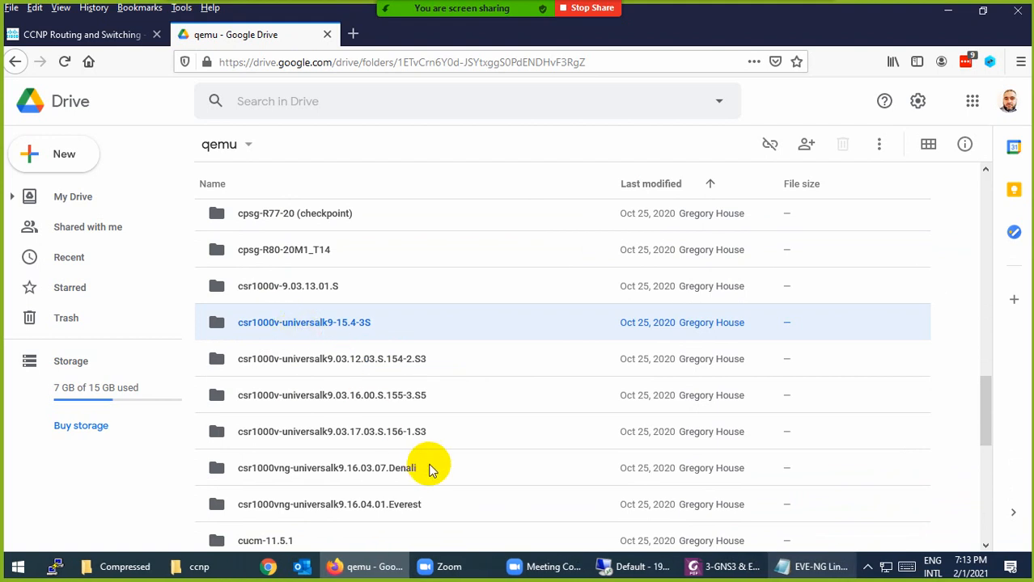
{"action": "scroll", "coordinate": [405, 449], "scroll_direction": "down", "scroll_amount": 3}
{"action": "left_click", "coordinate": [356, 369]}
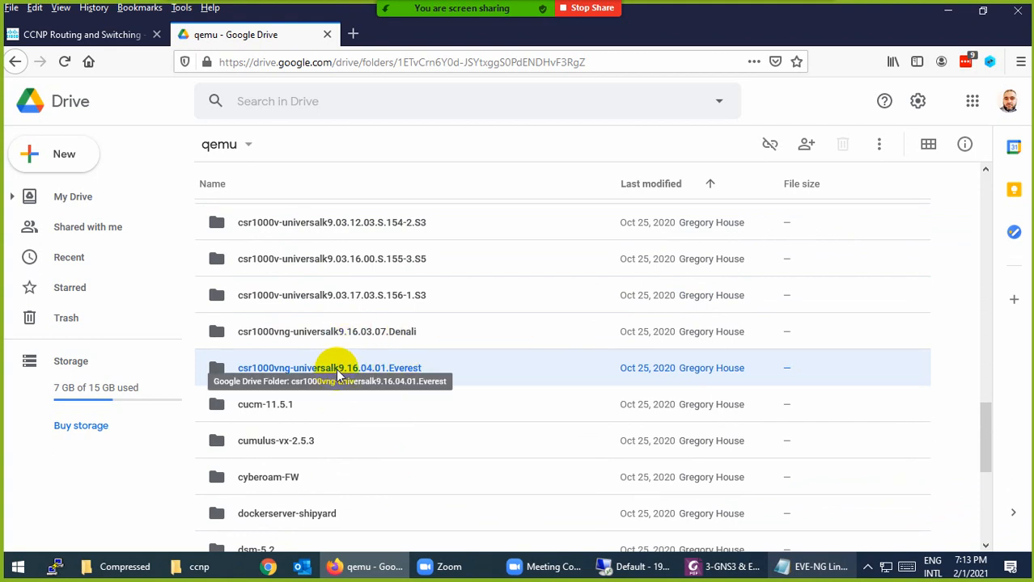
Scroll down to the linux-tinycore-6.4 folder and bring up its actions menu
{"action": "scroll", "coordinate": [338, 374], "scroll_direction": "down", "scroll_amount": 3}
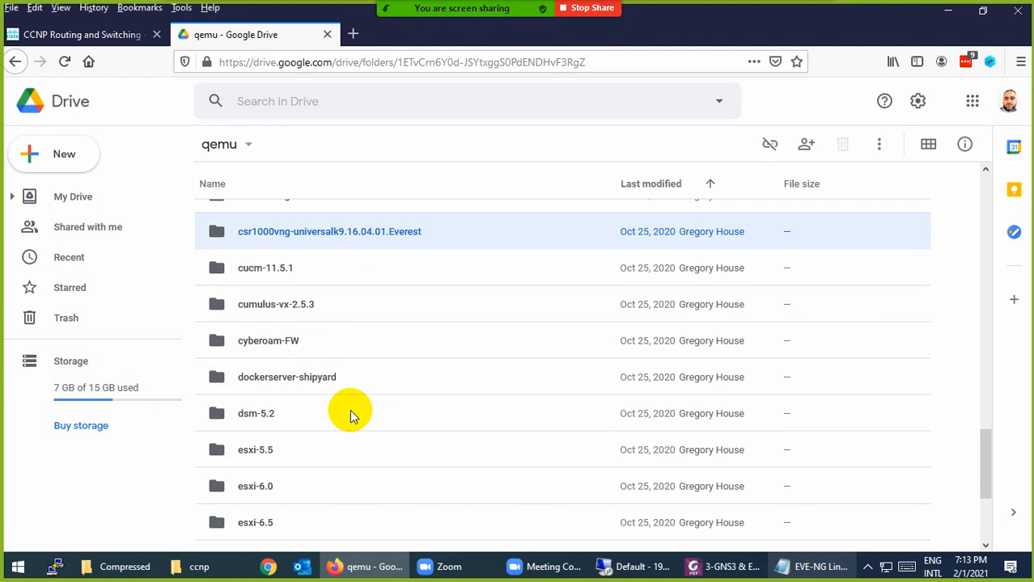
{"action": "scroll", "coordinate": [341, 381], "scroll_direction": "down", "scroll_amount": 4}
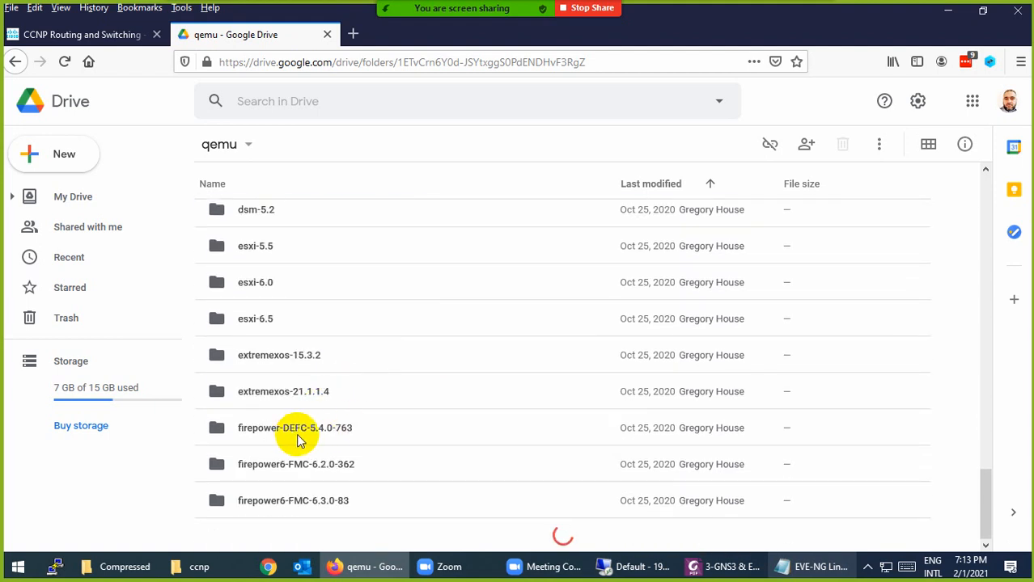
{"action": "scroll", "coordinate": [318, 424], "scroll_direction": "down", "scroll_amount": 15}
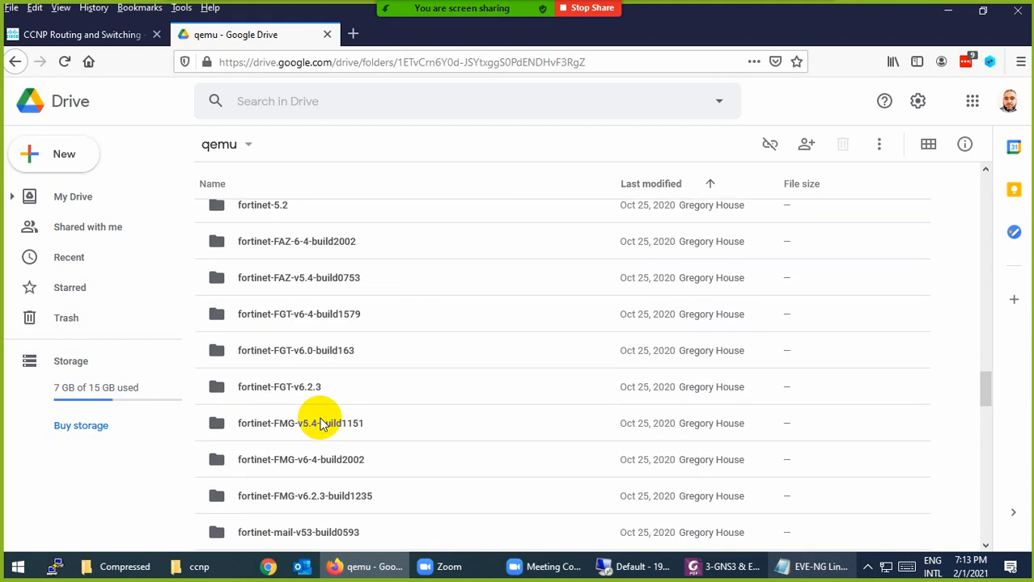
{"action": "scroll", "coordinate": [321, 424], "scroll_direction": "down", "scroll_amount": 5}
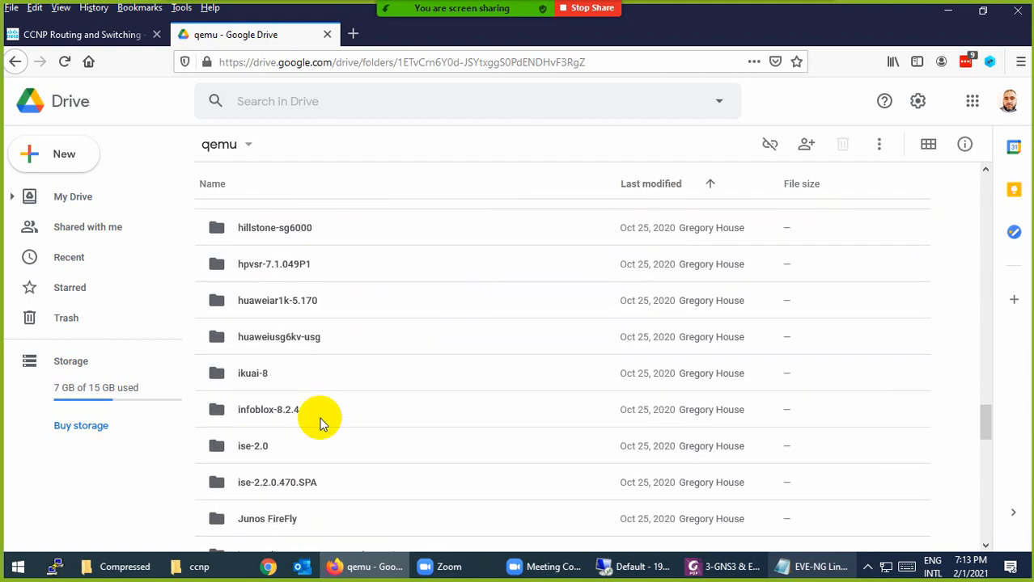
{"action": "scroll", "coordinate": [321, 424], "scroll_direction": "down", "scroll_amount": 5}
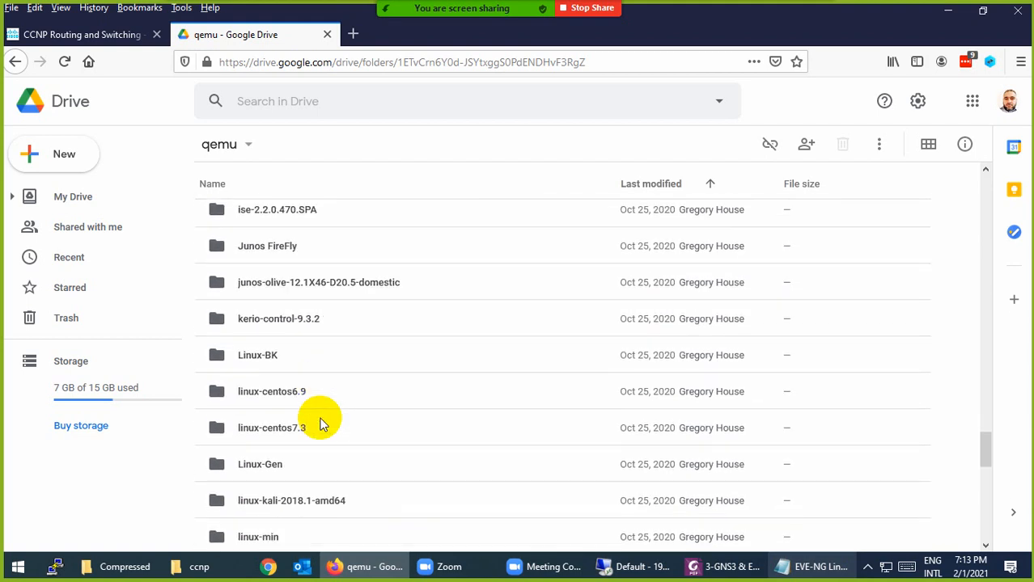
{"action": "scroll", "coordinate": [293, 365], "scroll_direction": "down", "scroll_amount": 3}
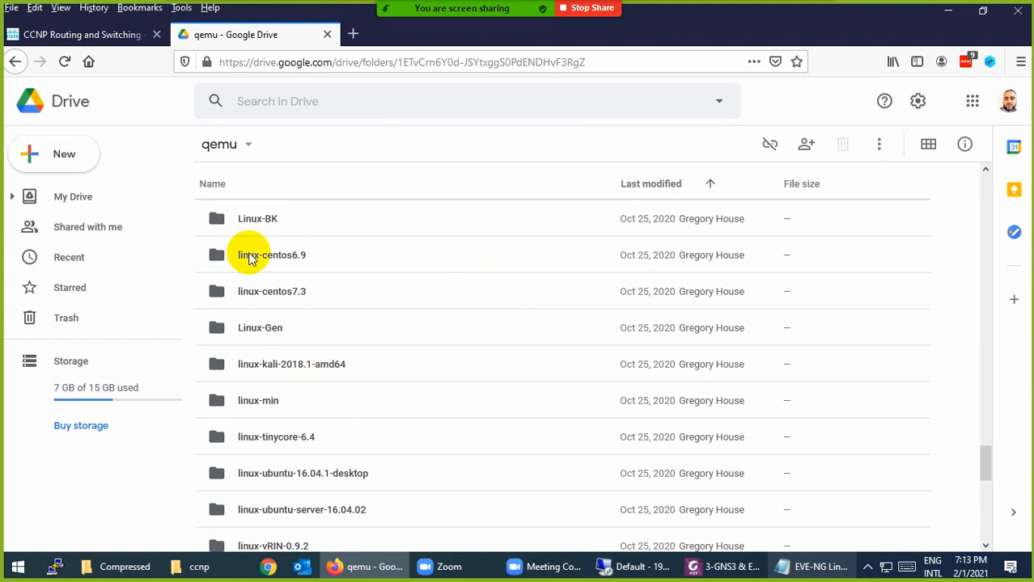
{"action": "scroll", "coordinate": [328, 398], "scroll_direction": "down", "scroll_amount": 2}
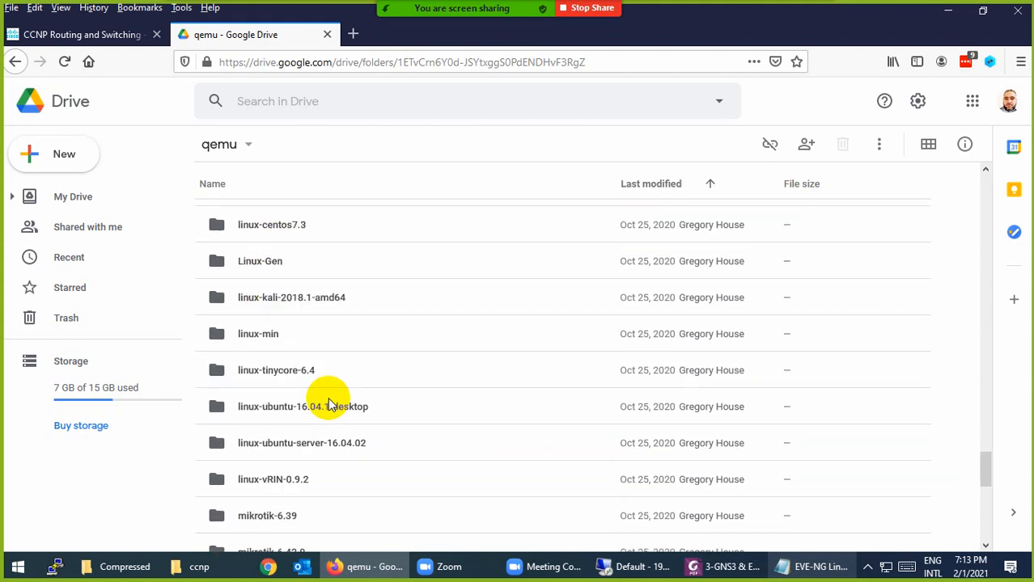
{"action": "left_click", "coordinate": [273, 379]}
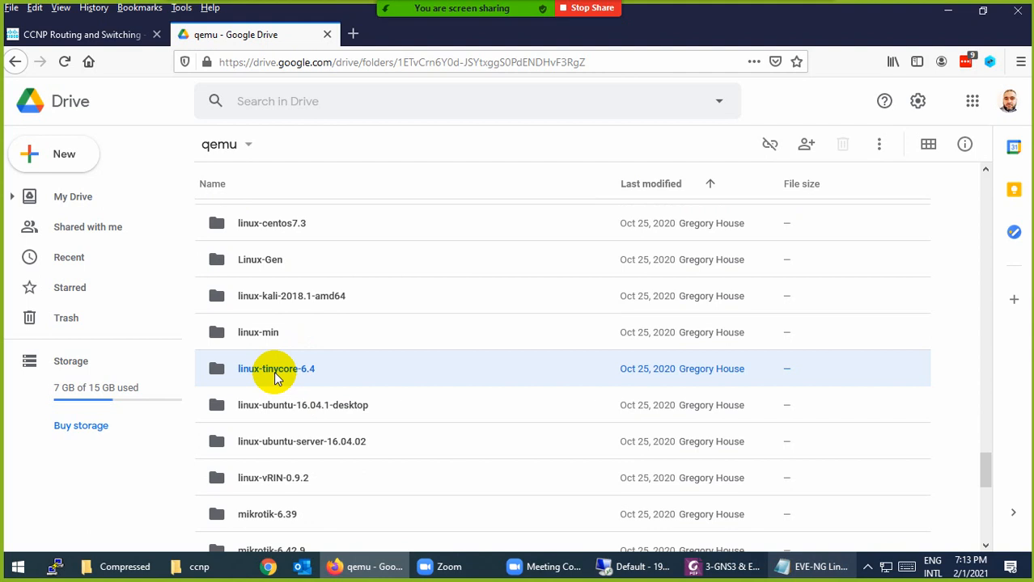
{"action": "right_click", "coordinate": [277, 371]}
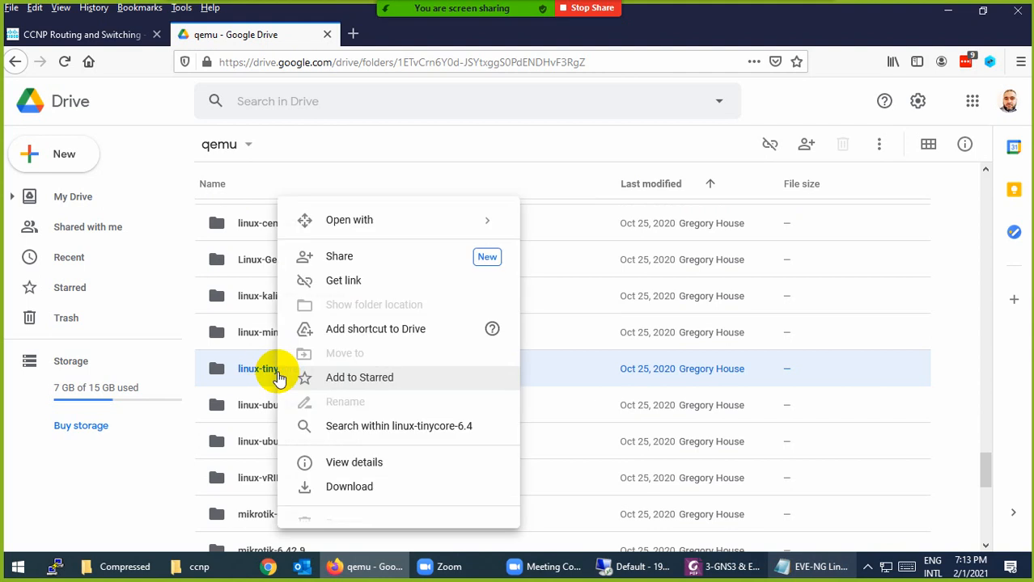
Download the linux-tinycore-6.4 folder from Google Drive as a zip
{"action": "left_click", "coordinate": [345, 488]}
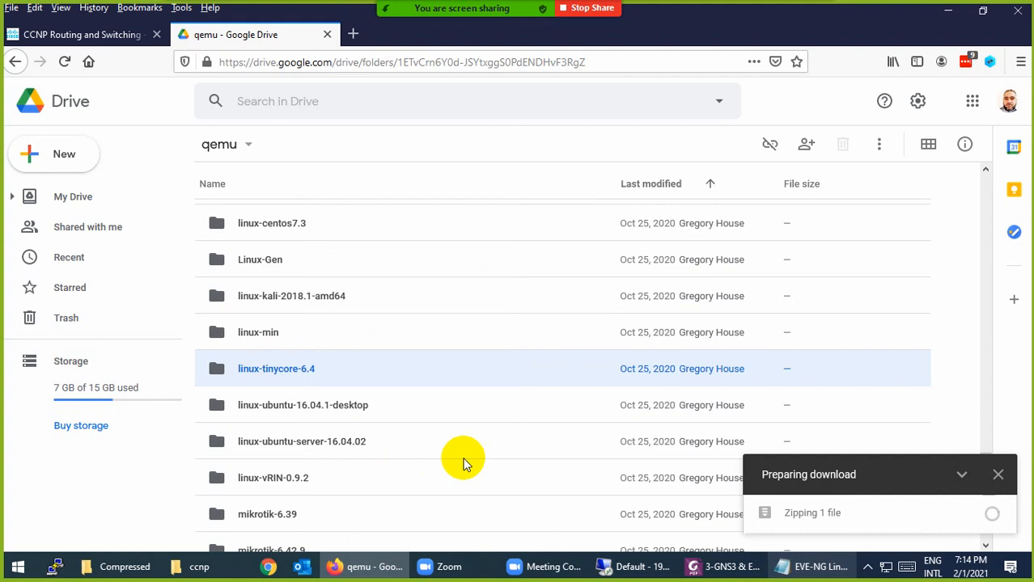
{"action": "scroll", "coordinate": [337, 450], "scroll_direction": "down", "scroll_amount": 6}
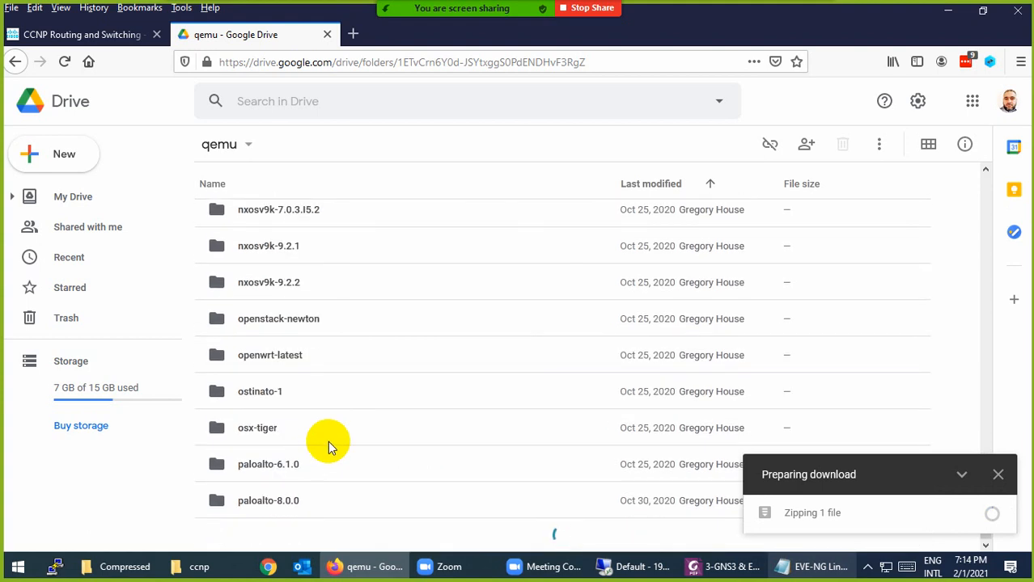
{"action": "scroll", "coordinate": [329, 440], "scroll_direction": "down", "scroll_amount": 15}
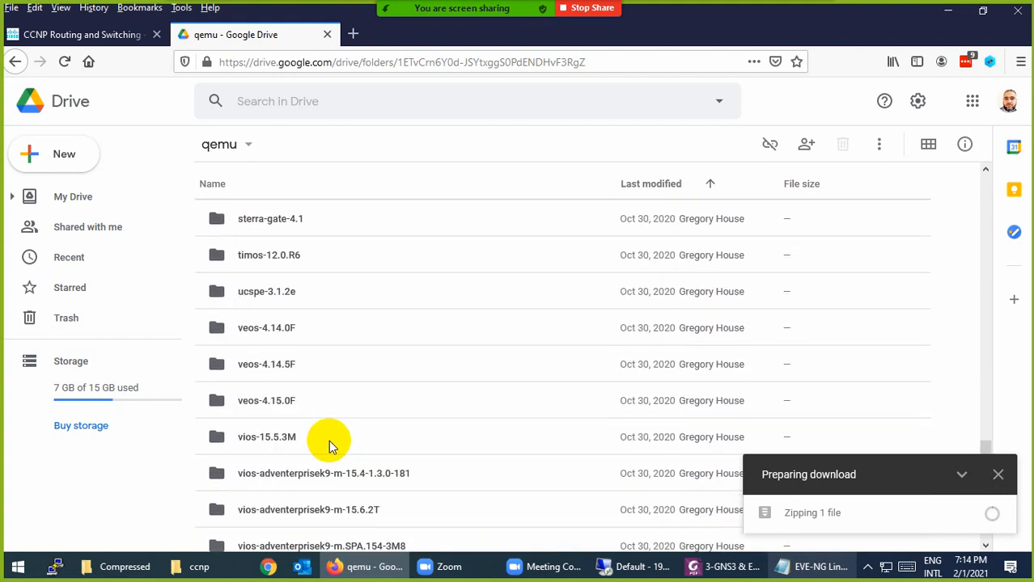
{"action": "scroll", "coordinate": [329, 440], "scroll_direction": "down", "scroll_amount": 3}
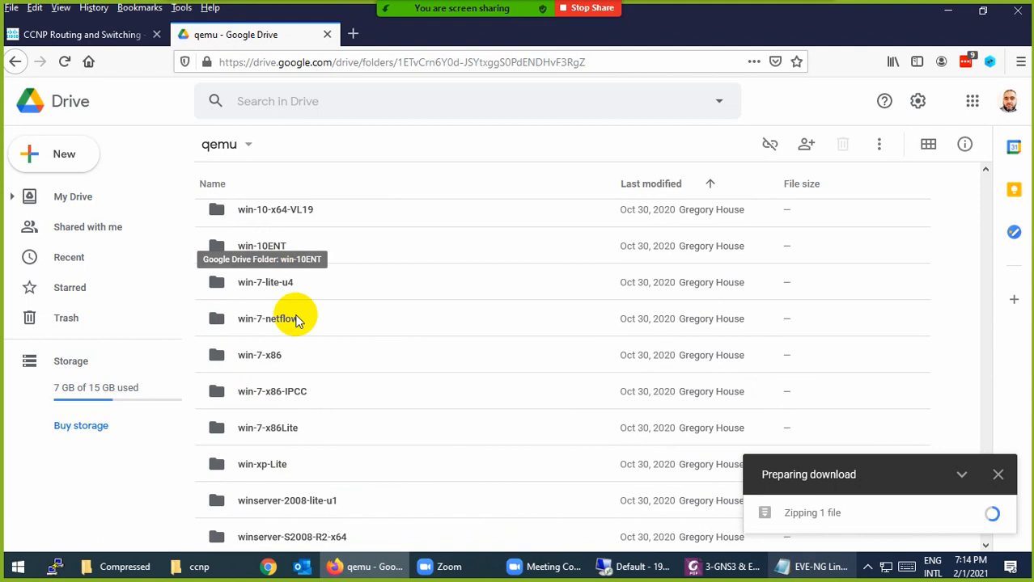
{"action": "scroll", "coordinate": [350, 479], "scroll_direction": "down", "scroll_amount": 3}
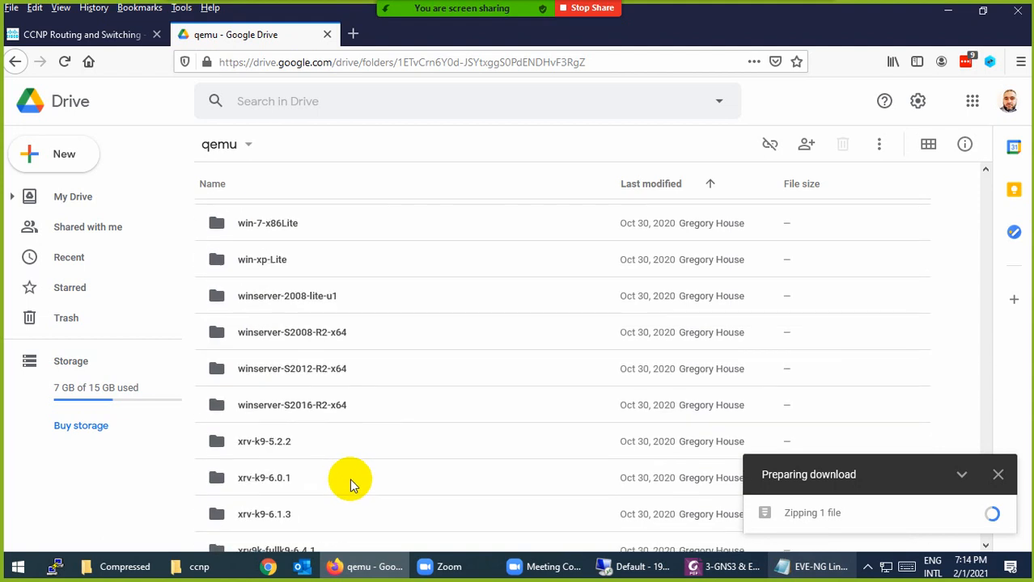
{"action": "scroll", "coordinate": [349, 479], "scroll_direction": "down", "scroll_amount": 3}
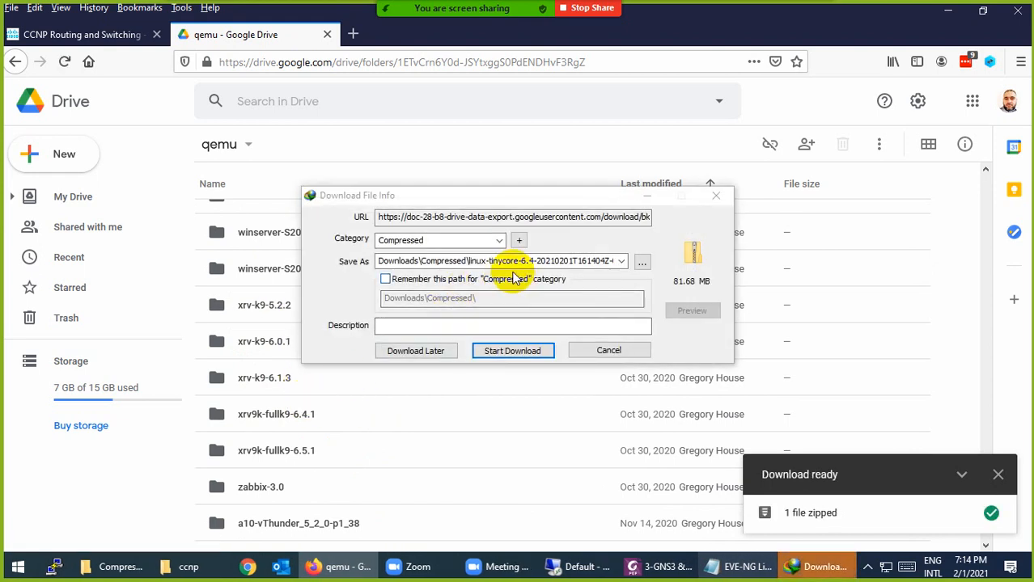
Cancel the download manager's save prompt and dismiss the download-ready notice
{"action": "left_click", "coordinate": [609, 351]}
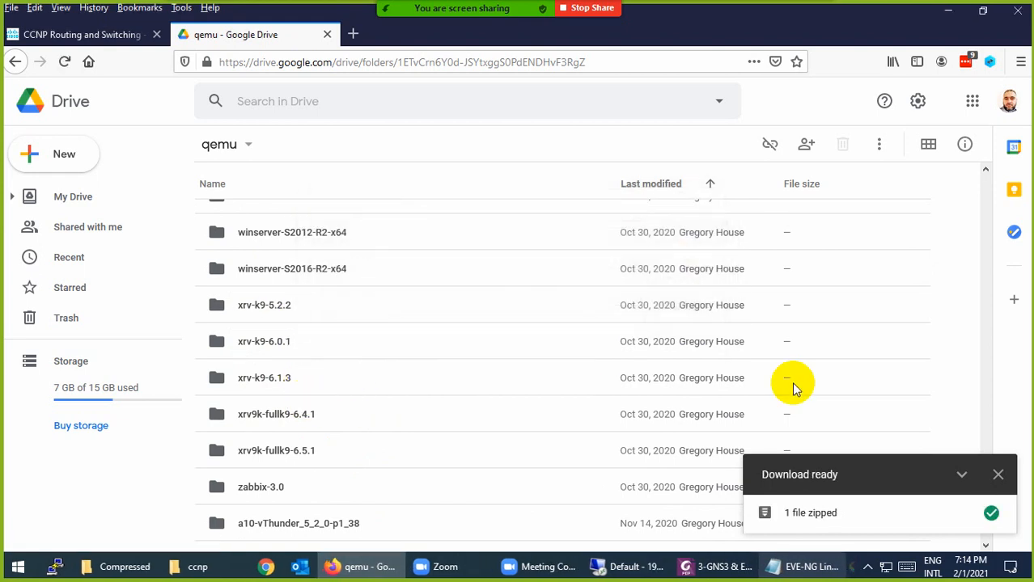
{"action": "left_click", "coordinate": [997, 478]}
{"action": "scroll", "coordinate": [631, 512], "scroll_direction": "up", "scroll_amount": 5}
Check the linux-tinycore zip in the Compressed folder, then go to the user's home folder
{"action": "left_click", "coordinate": [125, 558]}
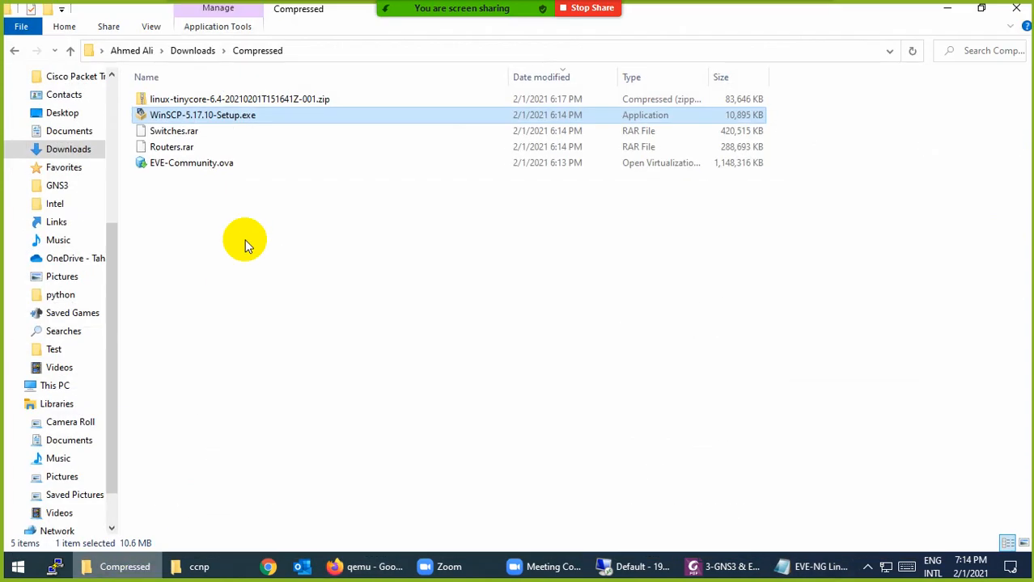
{"action": "left_click", "coordinate": [204, 98]}
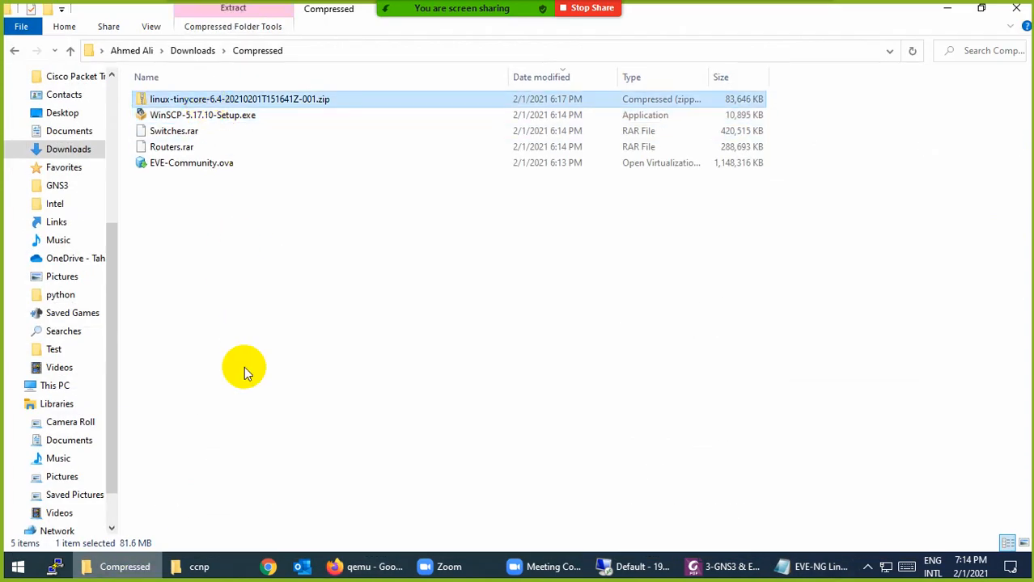
{"action": "left_click", "coordinate": [125, 570]}
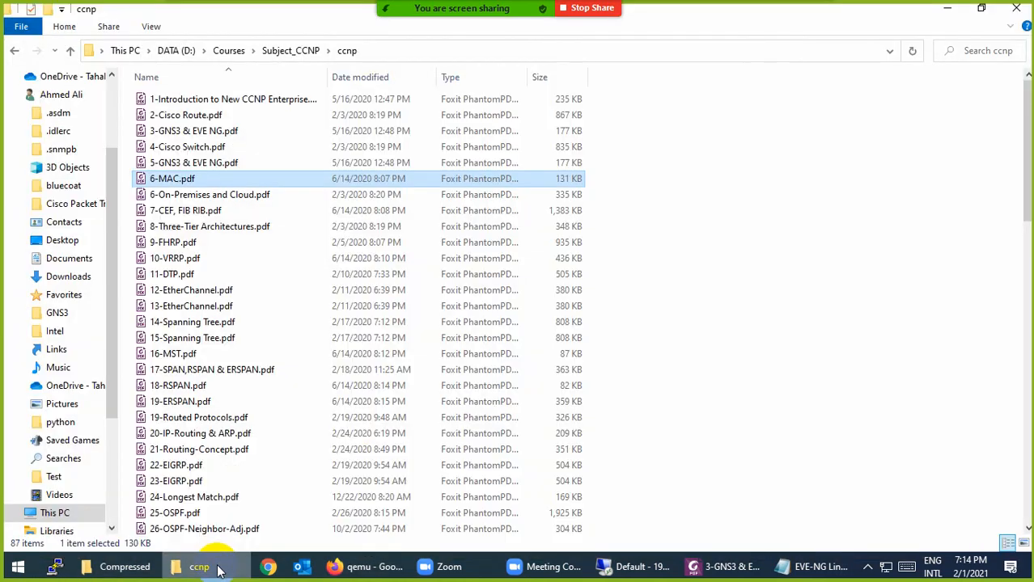
{"action": "left_click", "coordinate": [68, 277]}
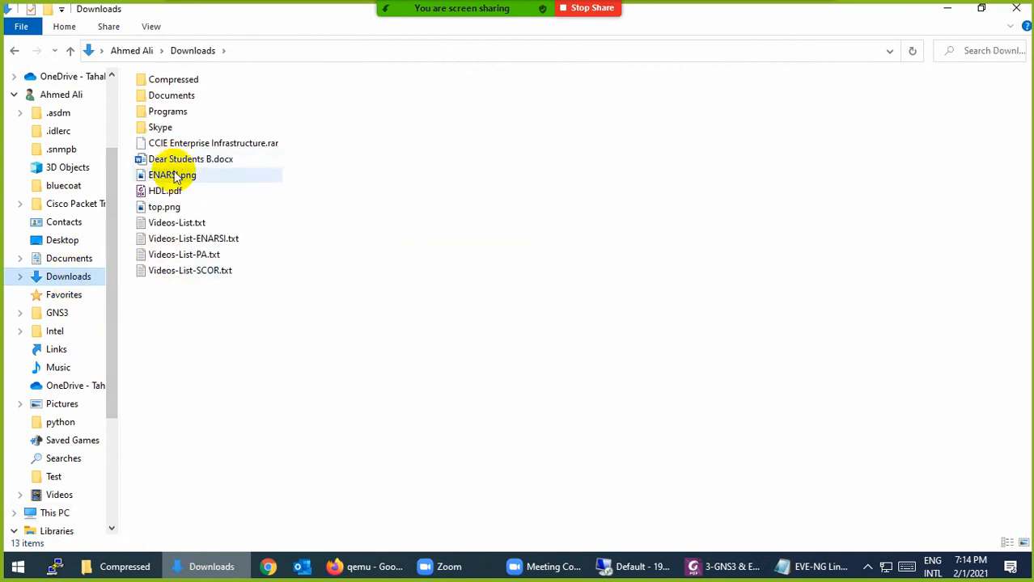
{"action": "left_click", "coordinate": [133, 54]}
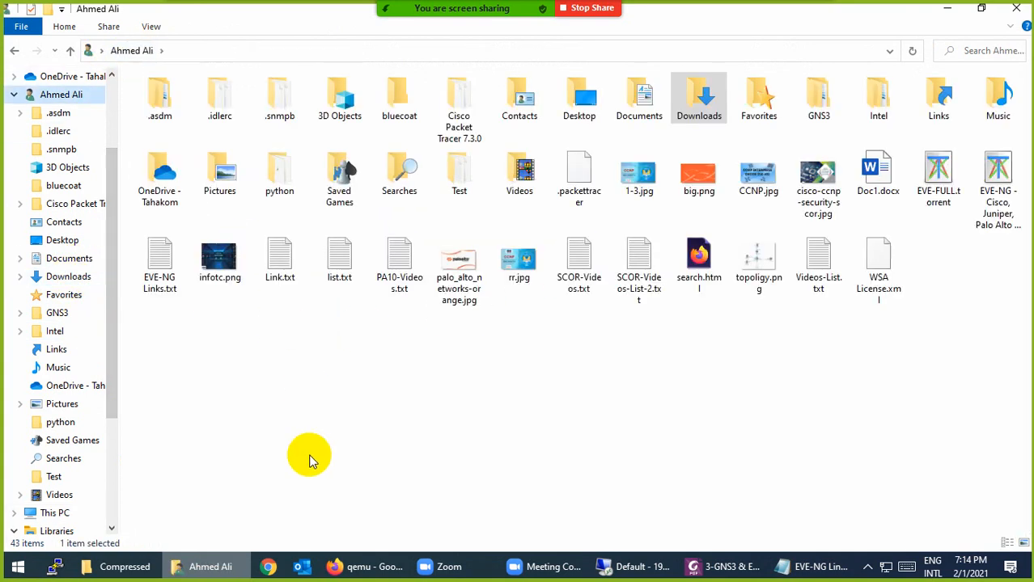
Load EVE-FULL.torrent in Tixati, unticking dynamips, iol, qemu, the IOU licence document and credentials CSV
{"action": "double_click", "coordinate": [936, 168]}
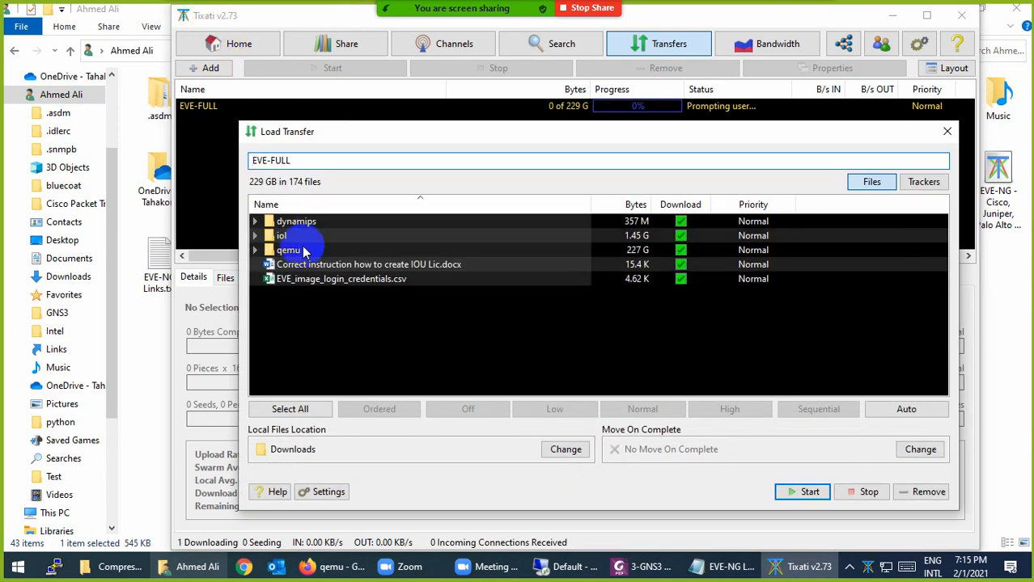
{"action": "left_click", "coordinate": [679, 222]}
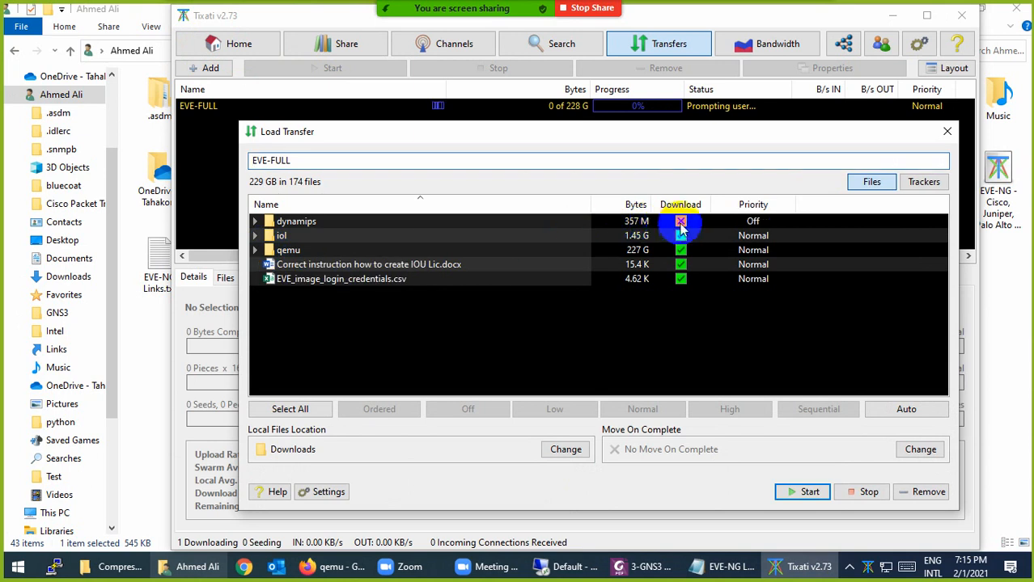
{"action": "left_click", "coordinate": [680, 235]}
{"action": "left_click", "coordinate": [680, 250]}
{"action": "left_click", "coordinate": [681, 264]}
{"action": "left_click", "coordinate": [681, 279]}
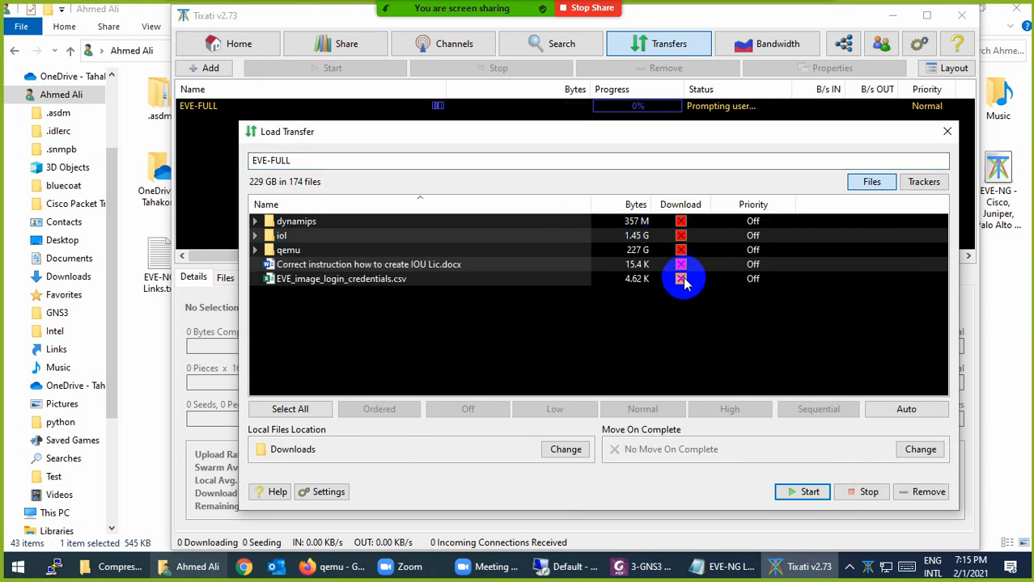
Inspect the qemu image list, then remove the EVE-FULL transfer and close Tixati
{"action": "left_click", "coordinate": [255, 250]}
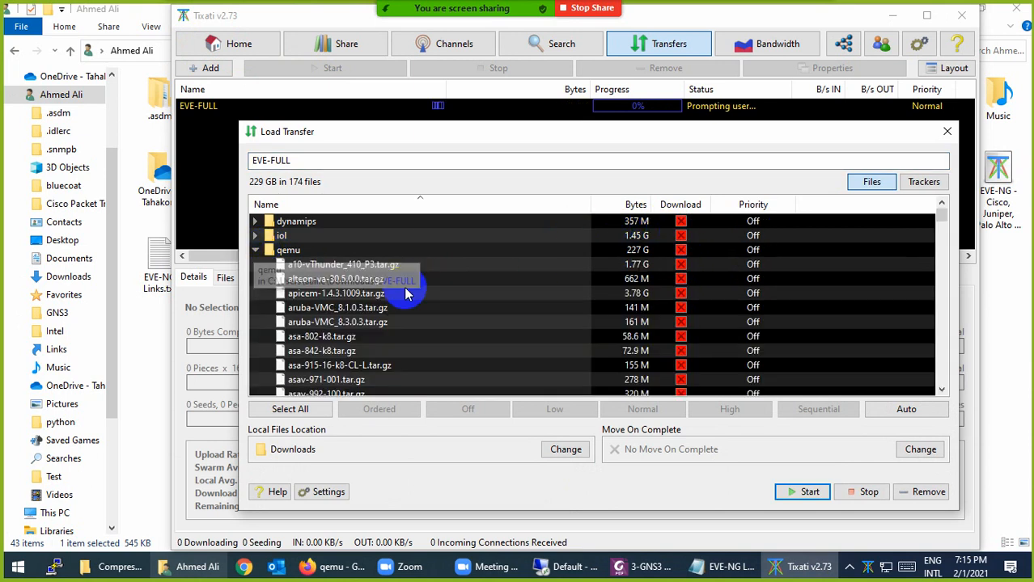
{"action": "scroll", "coordinate": [411, 340], "scroll_direction": "down", "scroll_amount": 7}
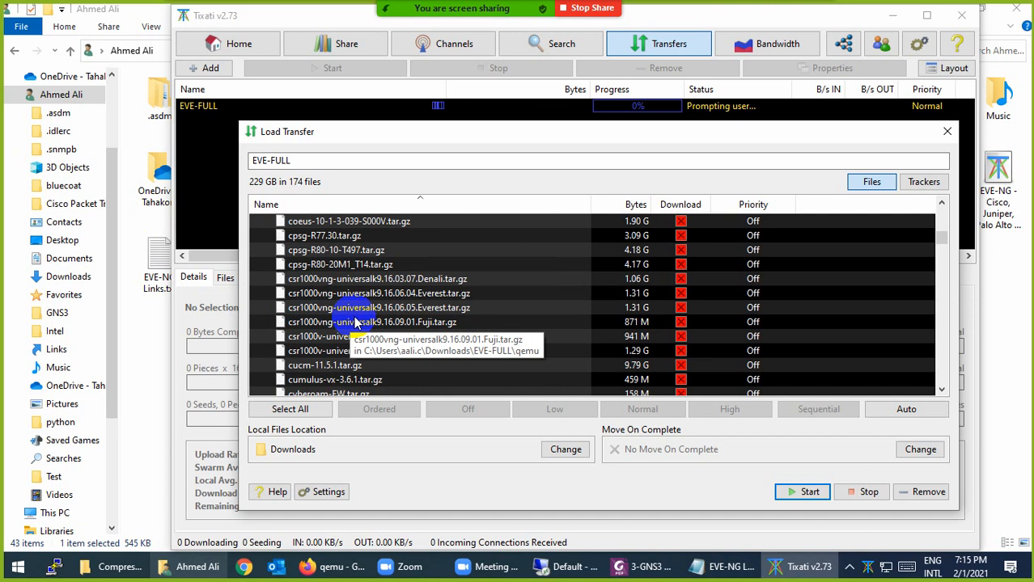
{"action": "scroll", "coordinate": [354, 318], "scroll_direction": "down", "scroll_amount": 15}
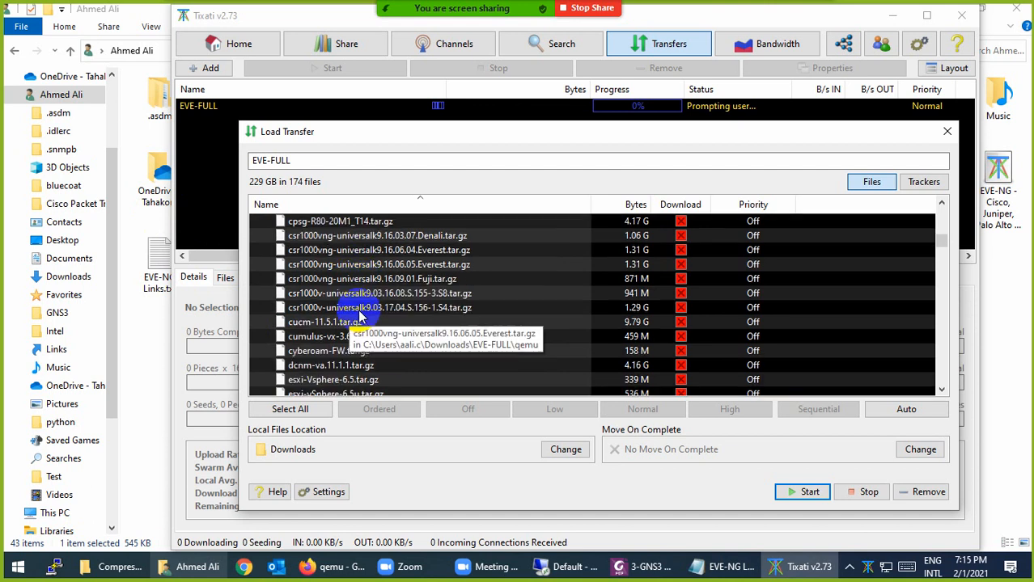
{"action": "scroll", "coordinate": [353, 317], "scroll_direction": "down", "scroll_amount": 20}
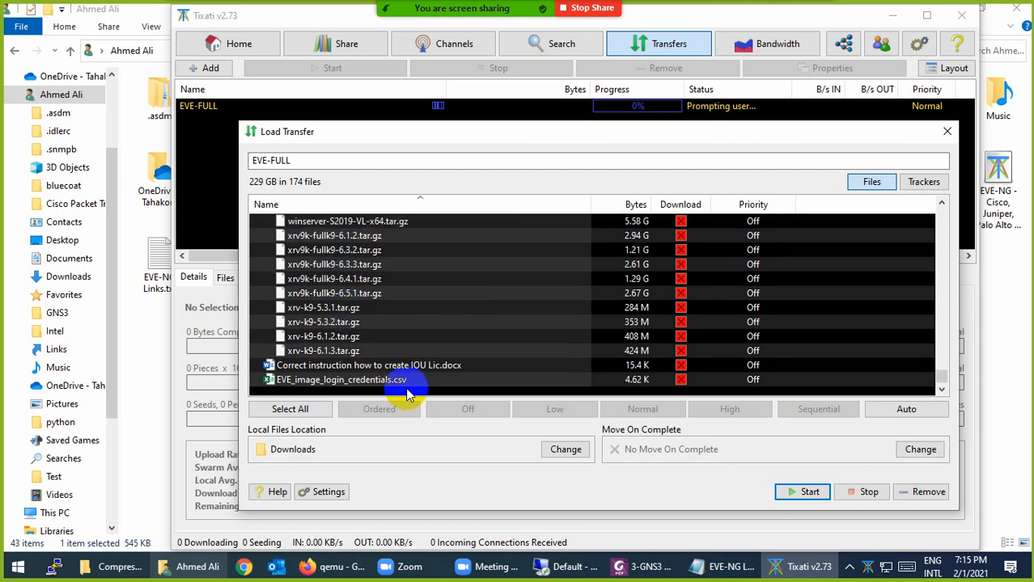
{"action": "left_click", "coordinate": [343, 383]}
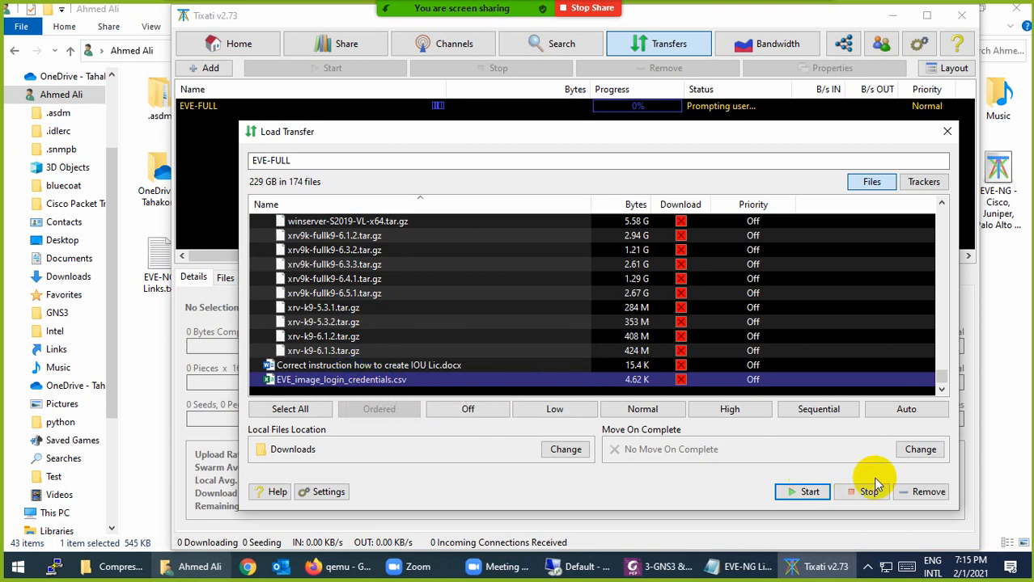
{"action": "left_click", "coordinate": [921, 492]}
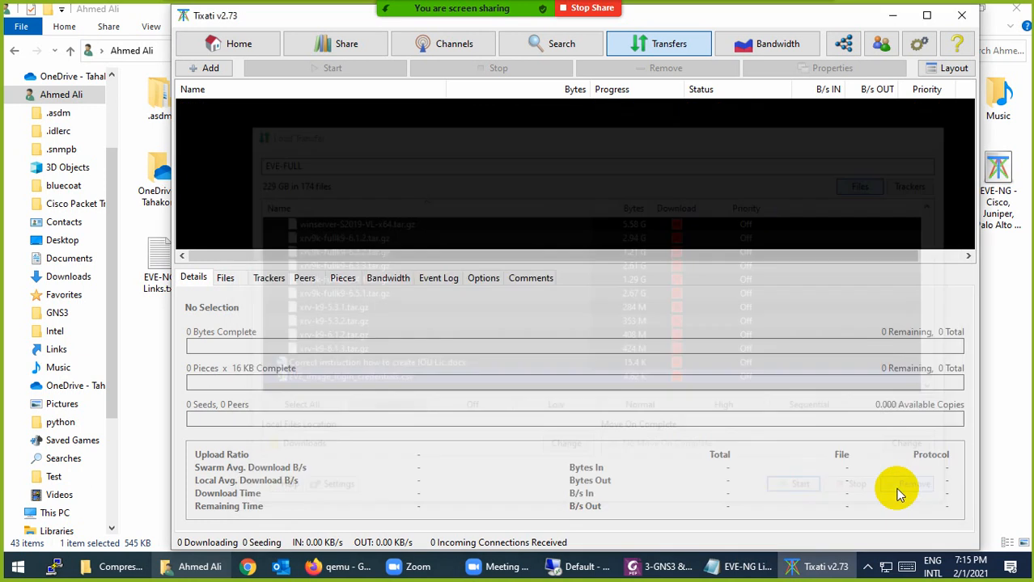
{"action": "left_click", "coordinate": [961, 16]}
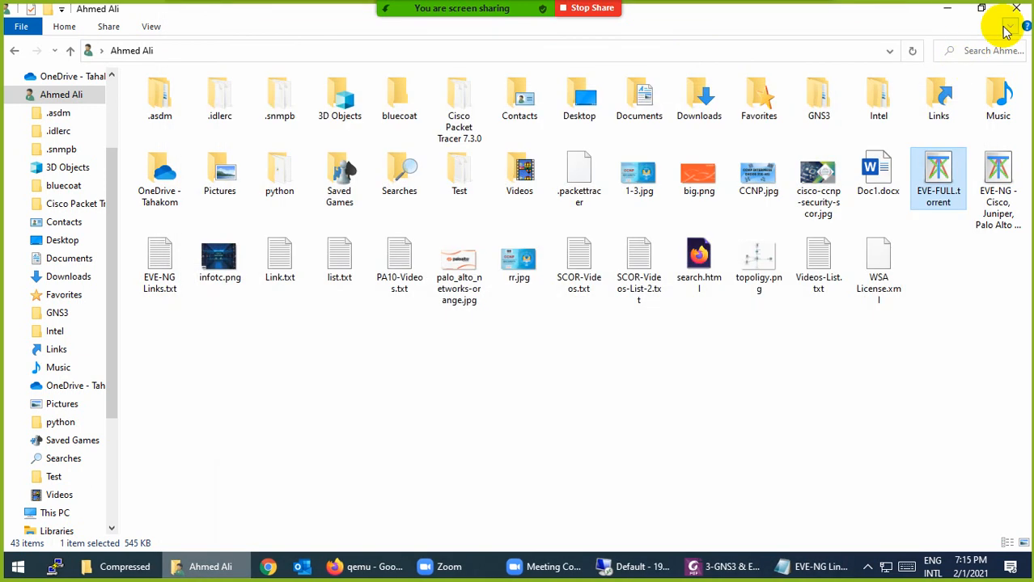
Close Explorer, Firefox and the EVE-NG Links notes, then launch VMware Workstation Pro
{"action": "left_click", "coordinate": [1016, 10]}
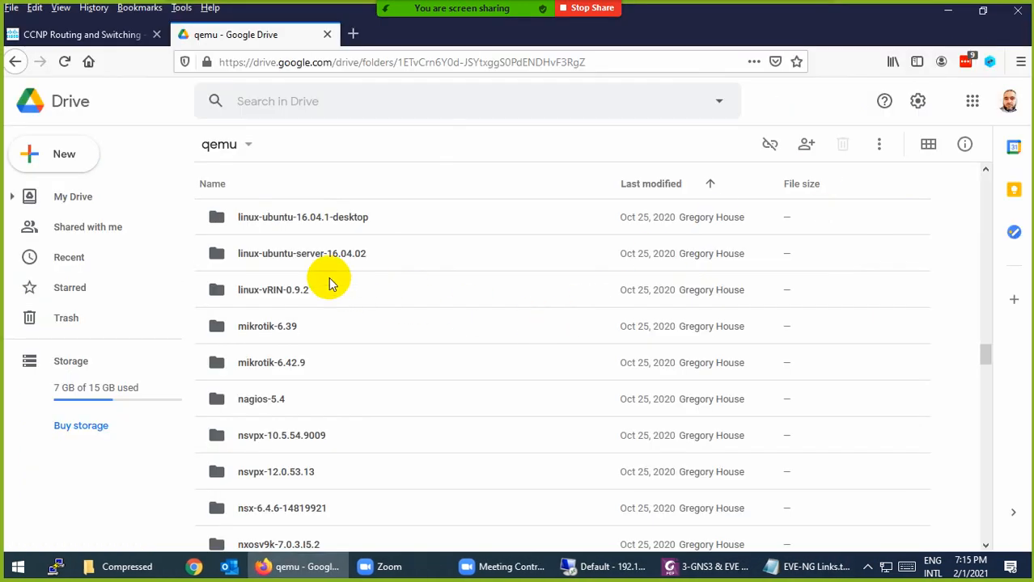
{"action": "left_click", "coordinate": [327, 34]}
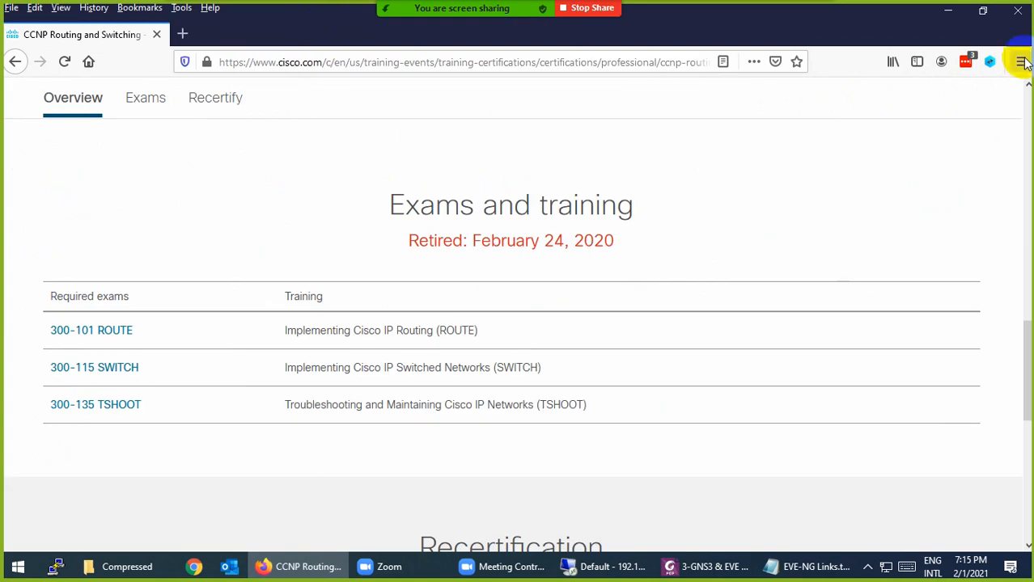
{"action": "key", "text": "alt+F4"}
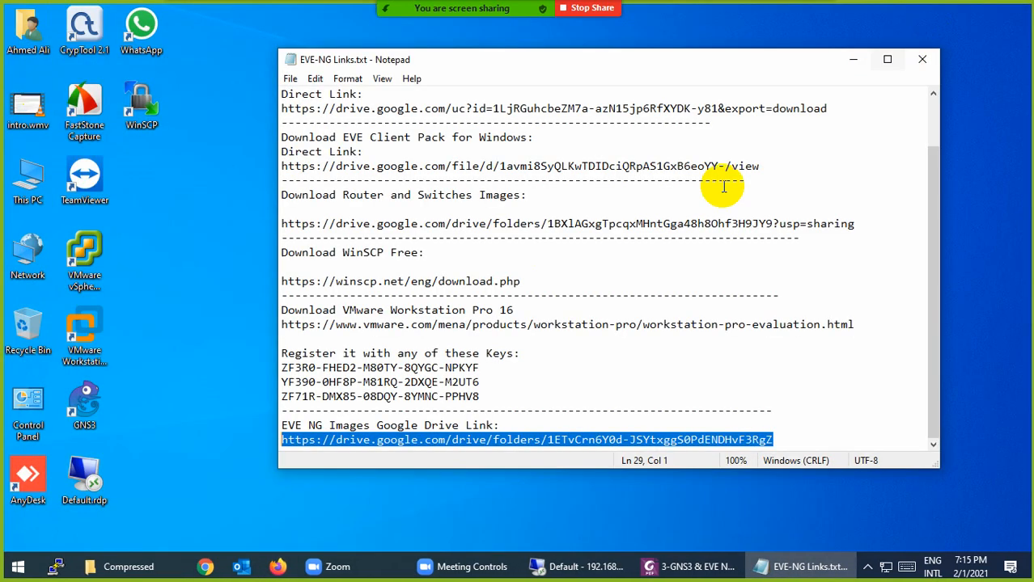
{"action": "left_click", "coordinate": [918, 60]}
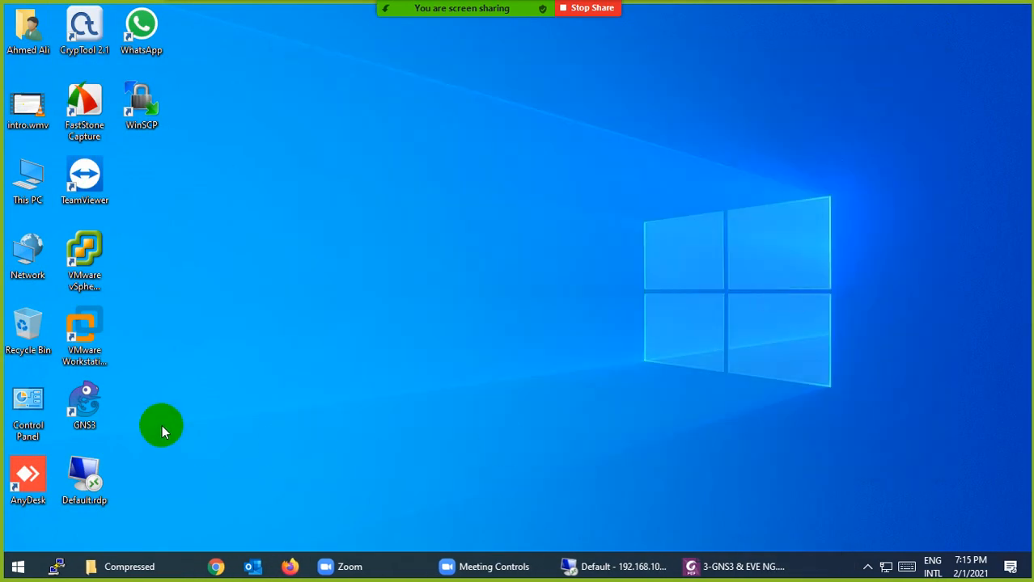
{"action": "left_click", "coordinate": [84, 344]}
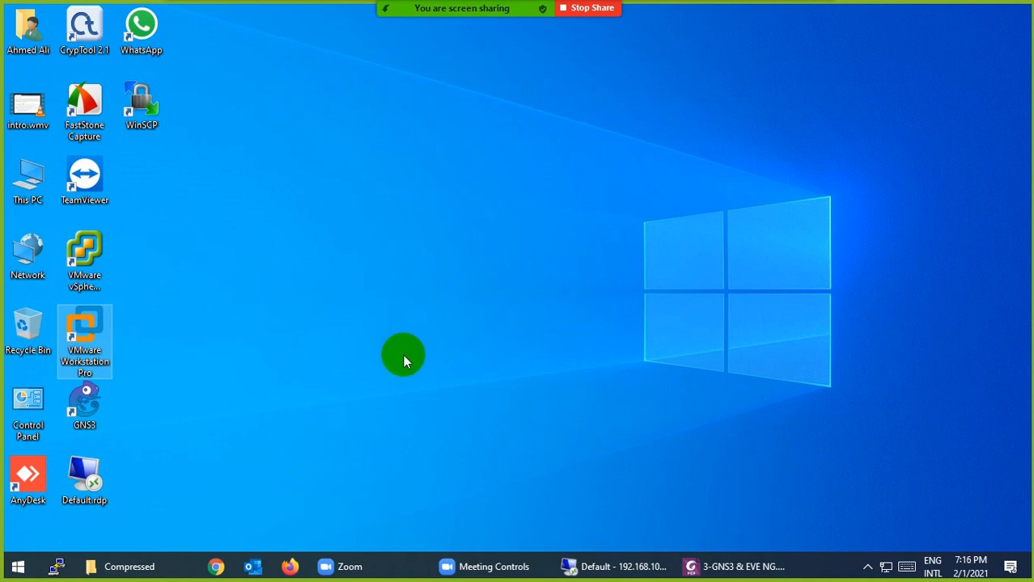
{"action": "key", "text": "Return"}
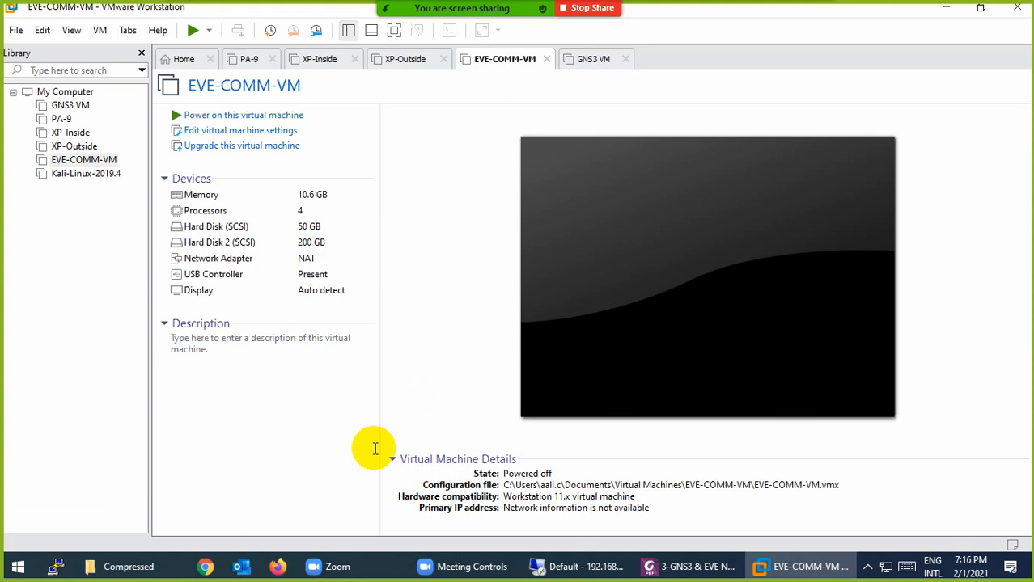
Open the Enter License Key box from Help, then cancel it
{"action": "left_click", "coordinate": [157, 30]}
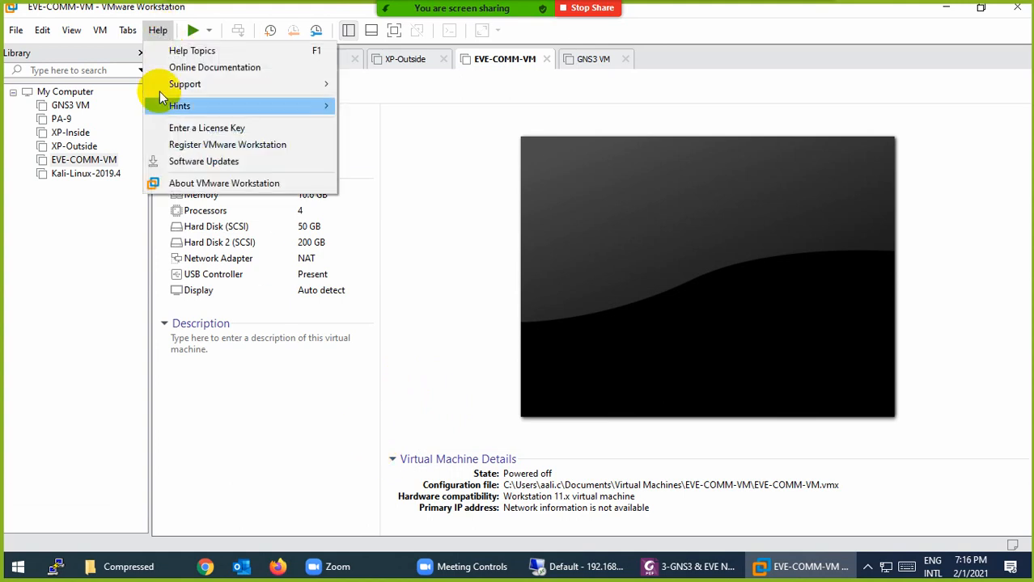
{"action": "left_click", "coordinate": [182, 127]}
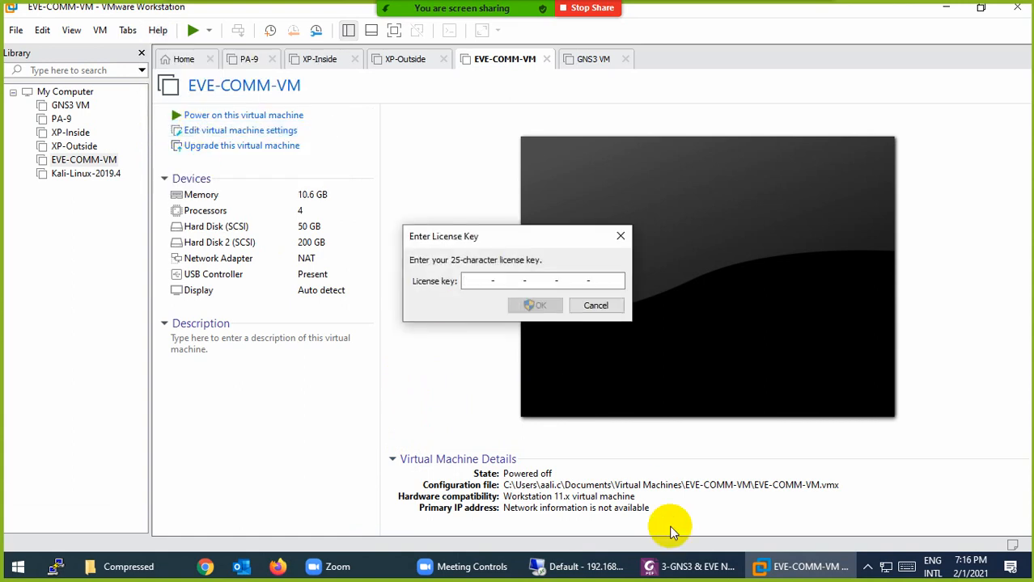
{"action": "left_click", "coordinate": [613, 310]}
View Help > About to confirm Workstation 16 Pro is Licensed with no expiration
{"action": "left_click", "coordinate": [157, 30]}
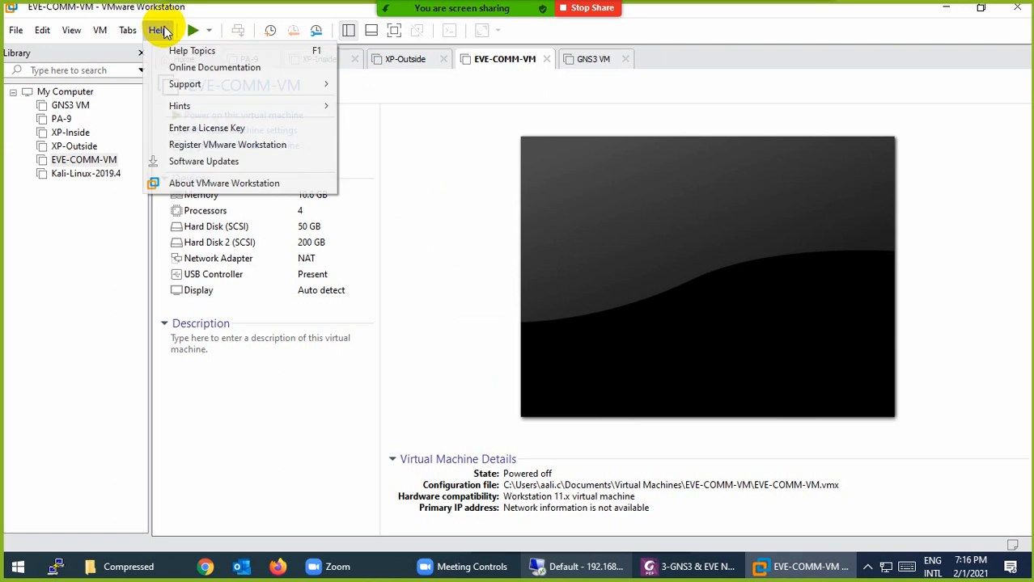
{"action": "left_click", "coordinate": [179, 183]}
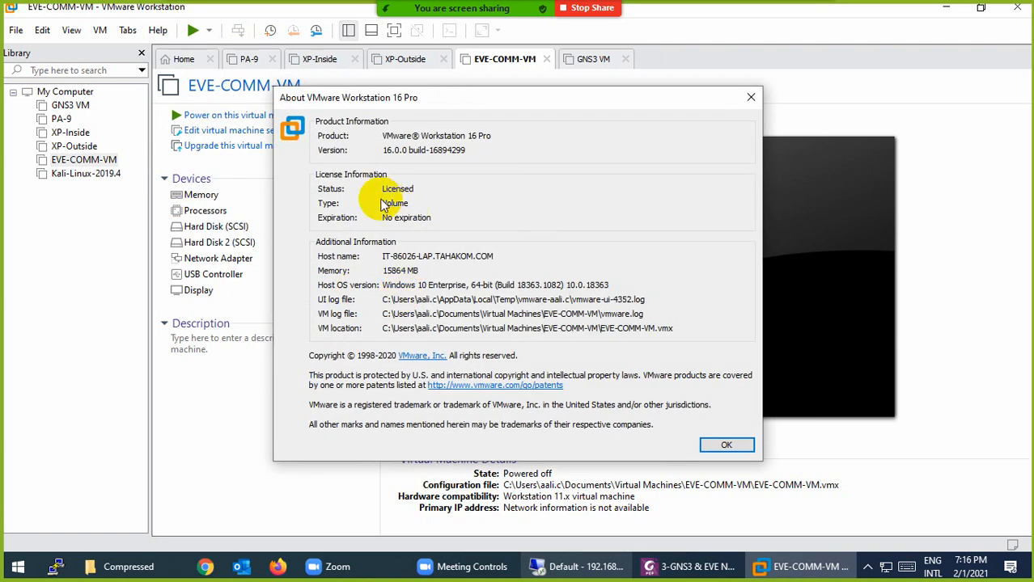
{"action": "left_click_drag", "start_coordinate": [385, 189], "coordinate": [413, 191]}
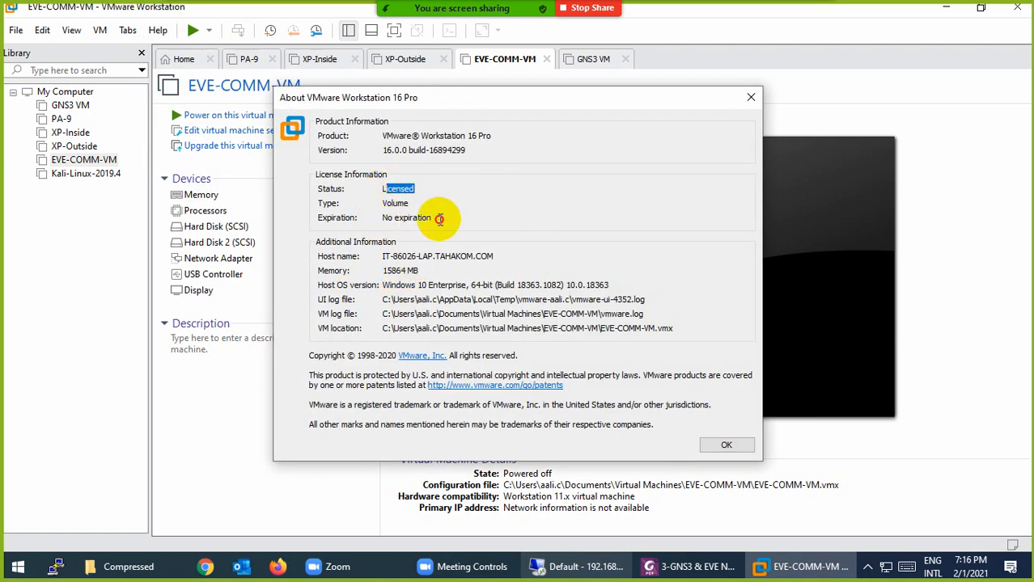
{"action": "left_click", "coordinate": [724, 444]}
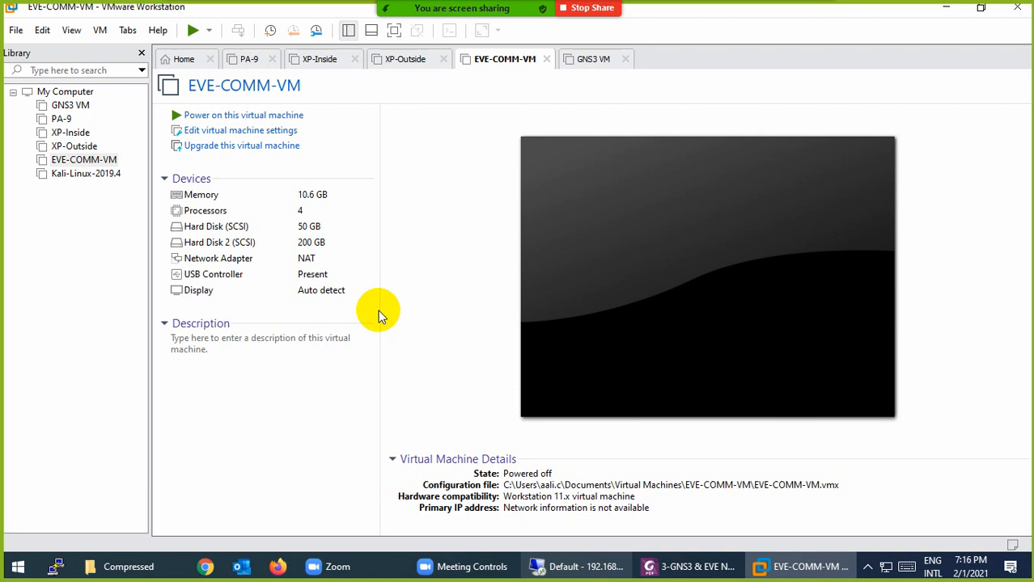
{"action": "left_click", "coordinate": [15, 30]}
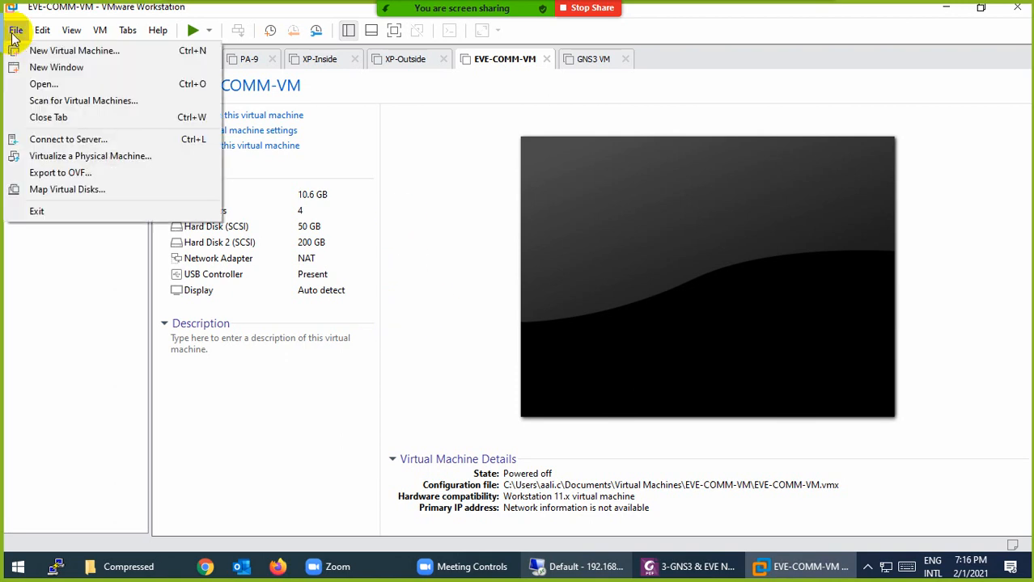
Open EVE-Community.ova from Downloads\Compressed to reach the Import dialog for EVE-COM
{"action": "left_click", "coordinate": [32, 84]}
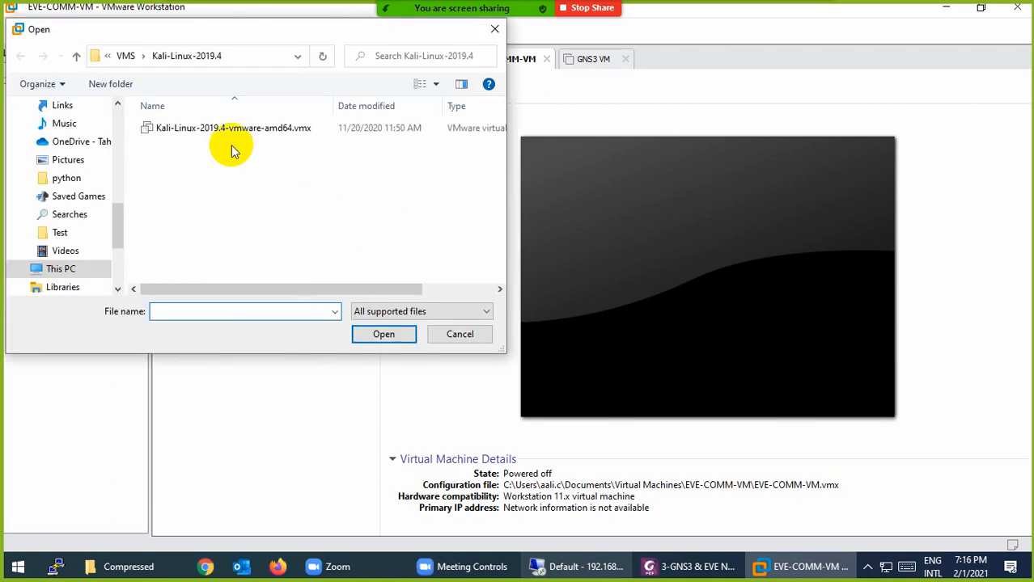
{"action": "scroll", "coordinate": [71, 166], "scroll_direction": "up", "scroll_amount": 3}
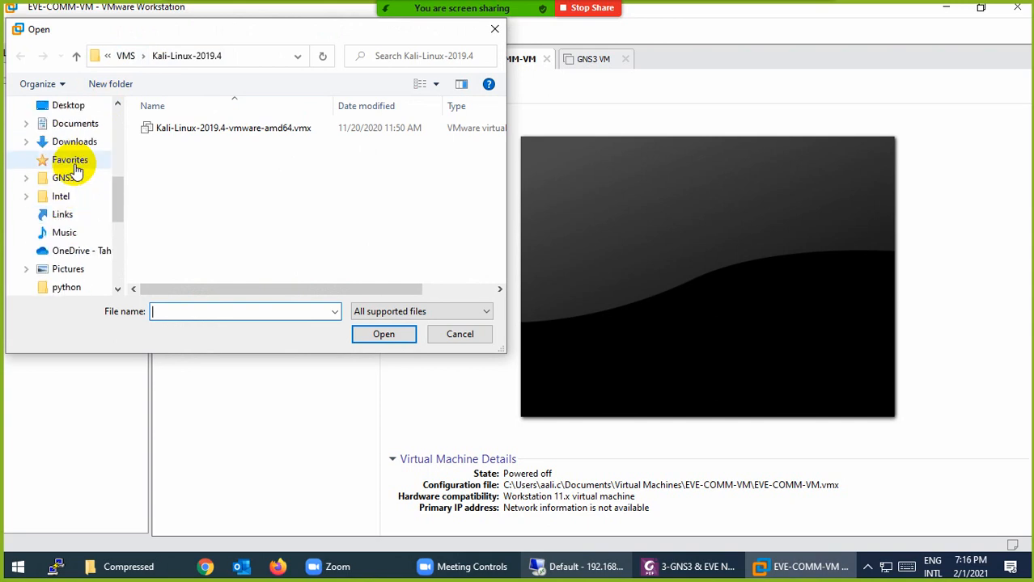
{"action": "left_click", "coordinate": [73, 142]}
{"action": "double_click", "coordinate": [201, 136]}
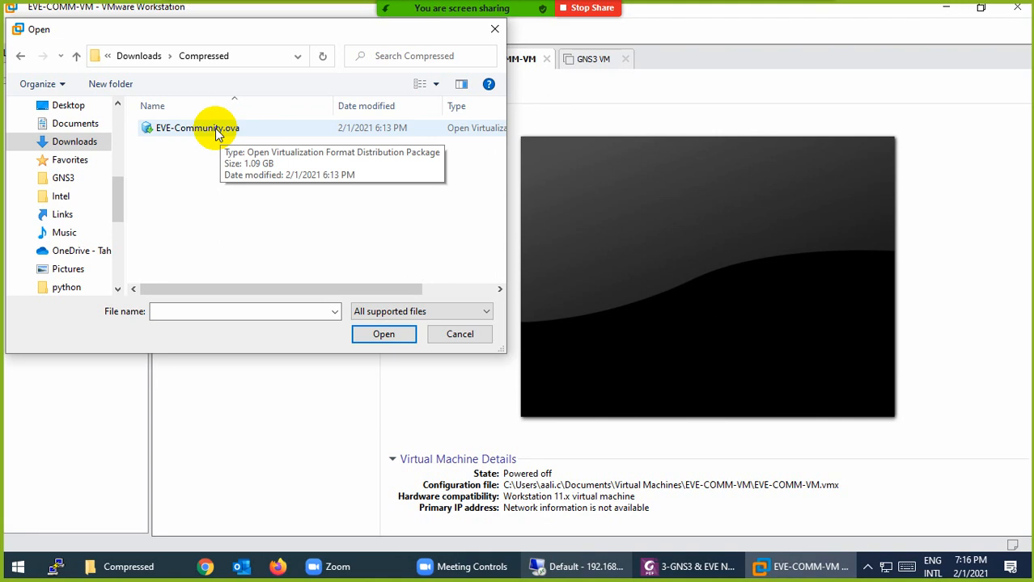
{"action": "double_click", "coordinate": [217, 134]}
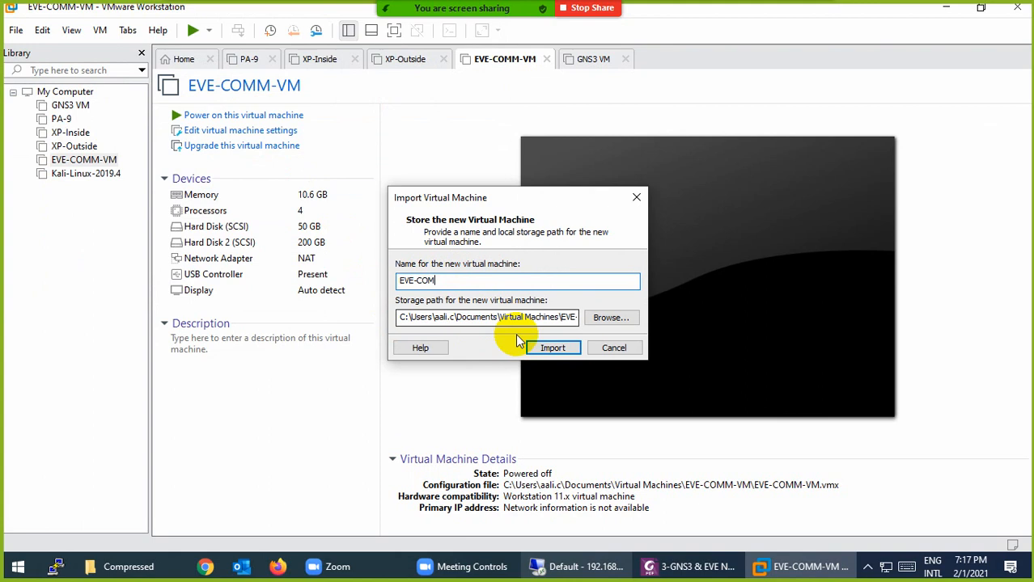
Start importing EVE-COM and monitor its progress alongside the Compressed folder window
{"action": "left_click", "coordinate": [550, 352]}
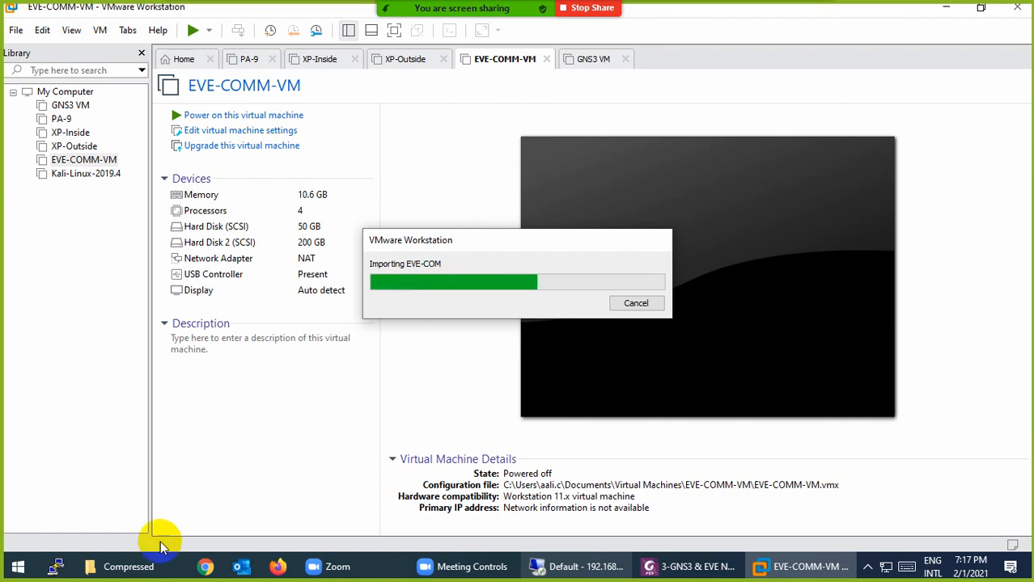
{"action": "left_click", "coordinate": [91, 564]}
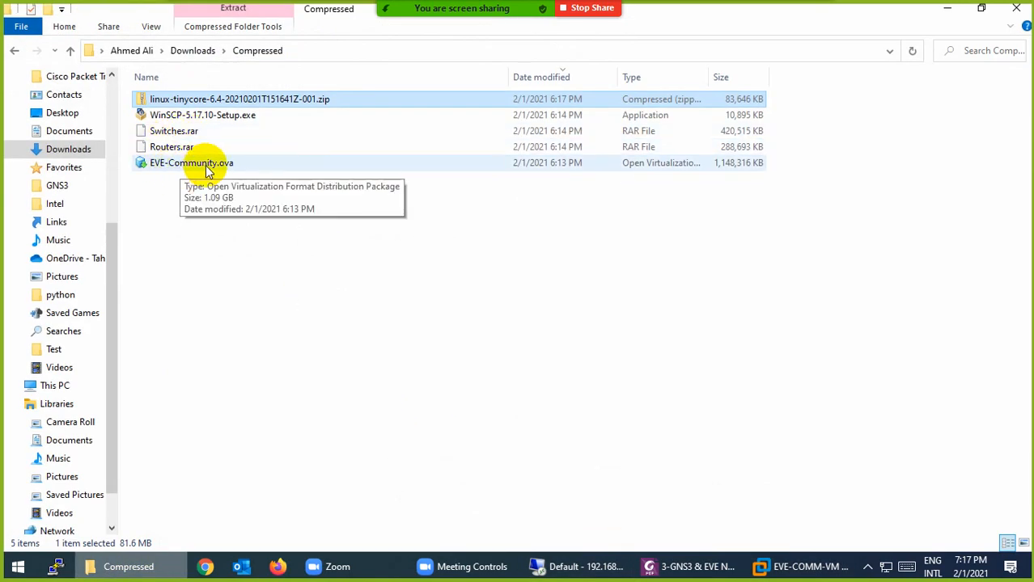
{"action": "left_click", "coordinate": [138, 570]}
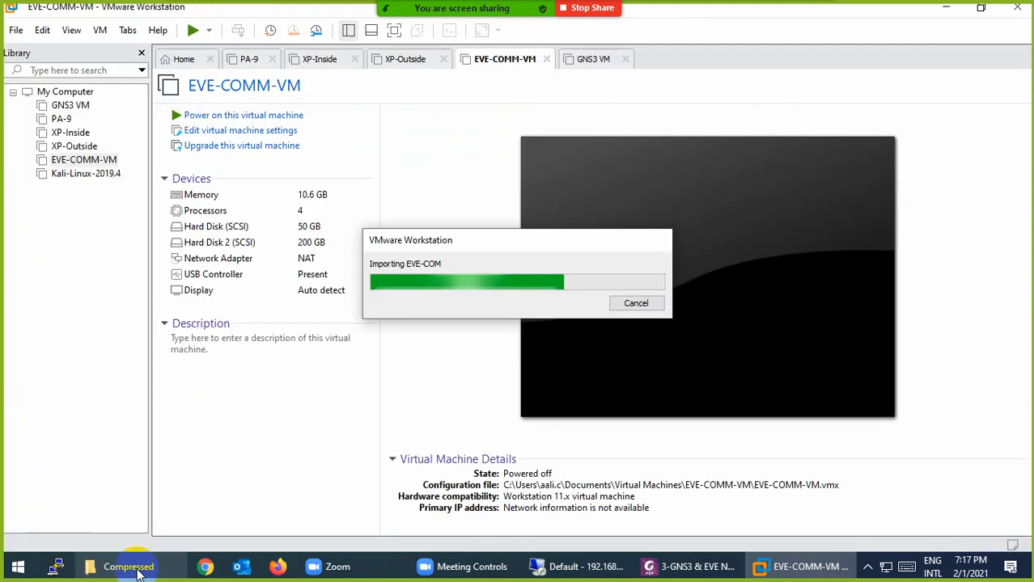
{"action": "left_click", "coordinate": [137, 569]}
Extract Switches.rar and Routers.rar with 7-Zip into Switches and Routers folders
{"action": "left_click", "coordinate": [184, 136]}
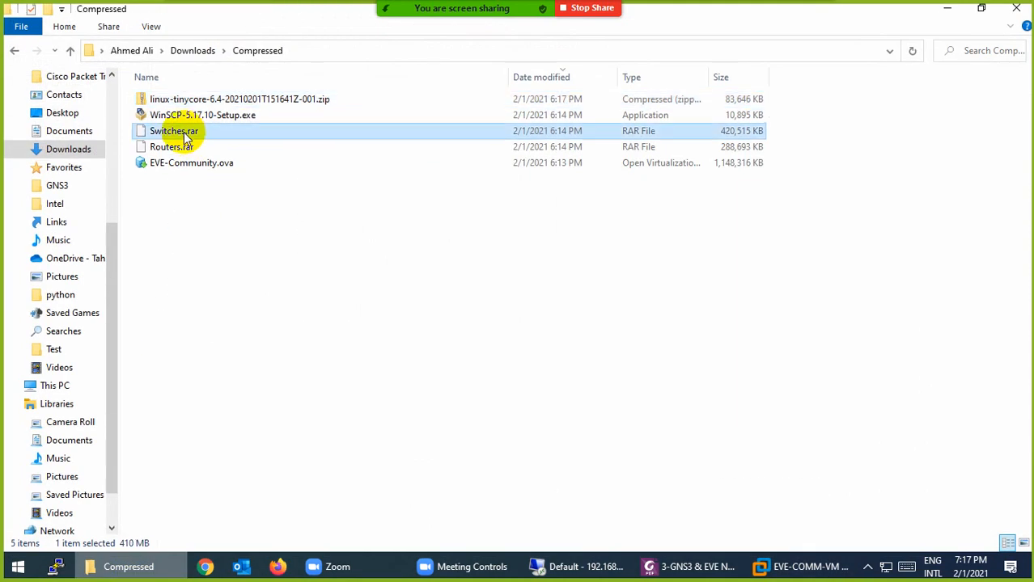
{"action": "right_click", "coordinate": [184, 133]}
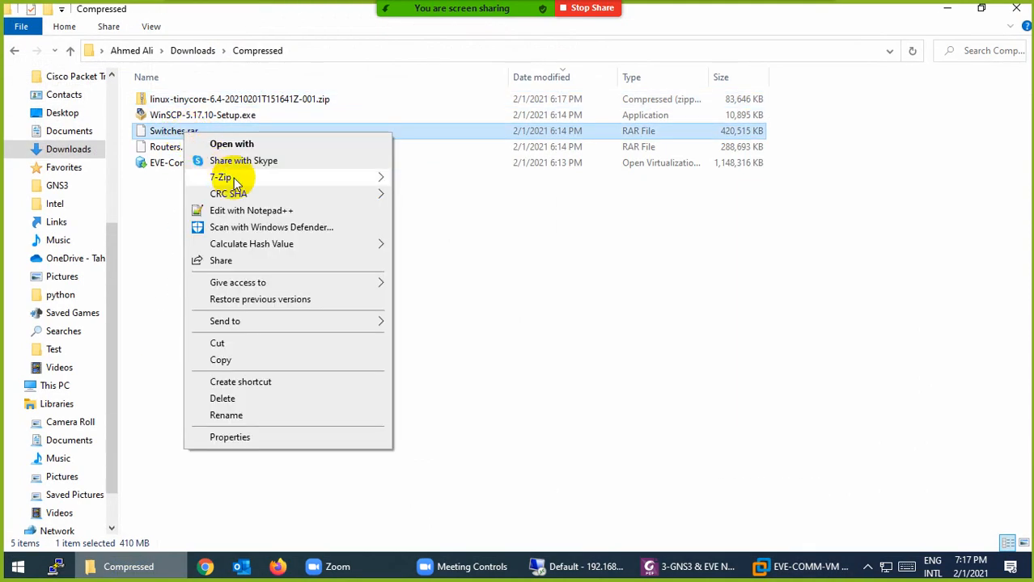
{"action": "mouse_move", "coordinate": [269, 181]}
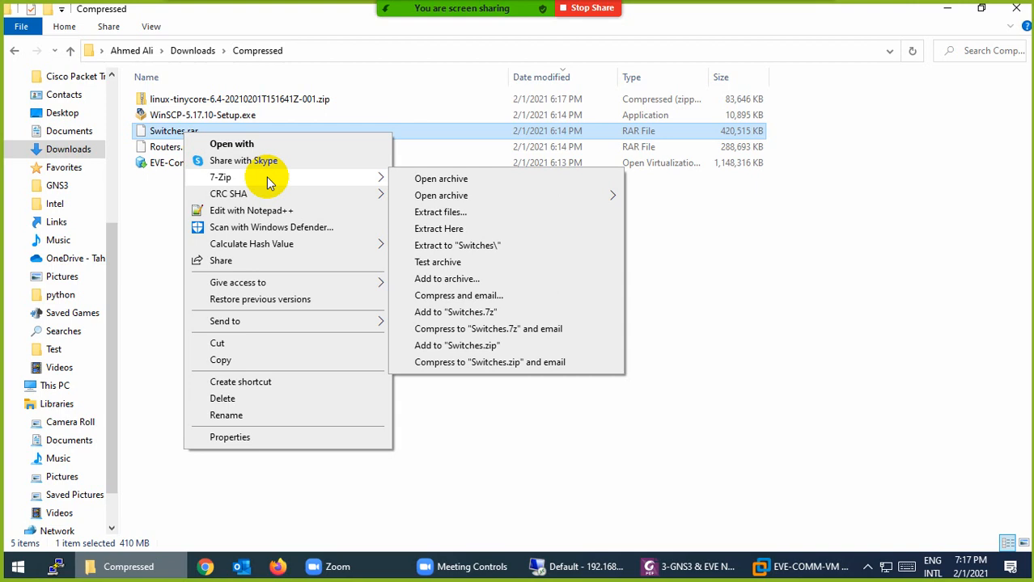
{"action": "left_click", "coordinate": [468, 254]}
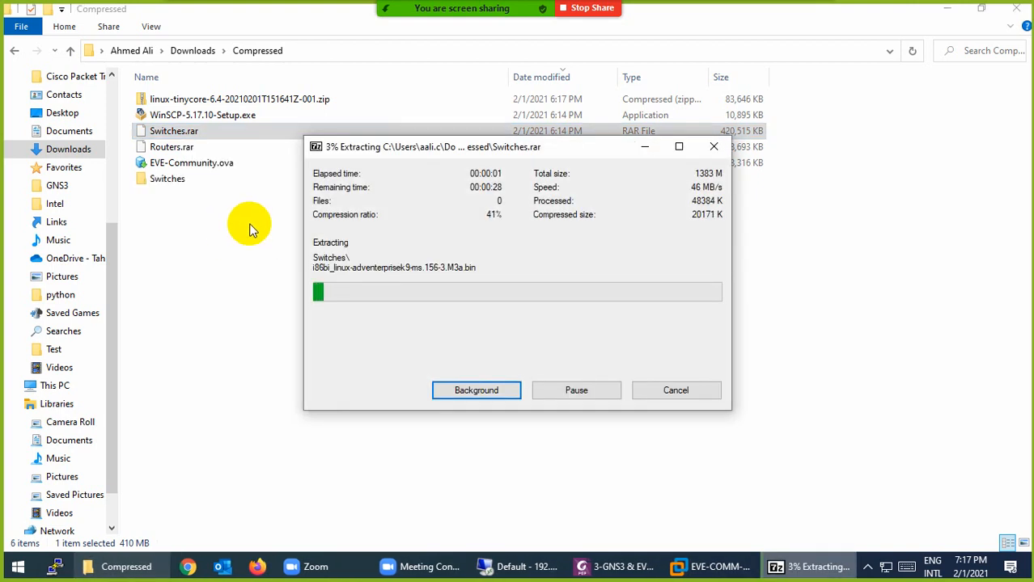
{"action": "left_click", "coordinate": [162, 147]}
{"action": "right_click", "coordinate": [162, 149]}
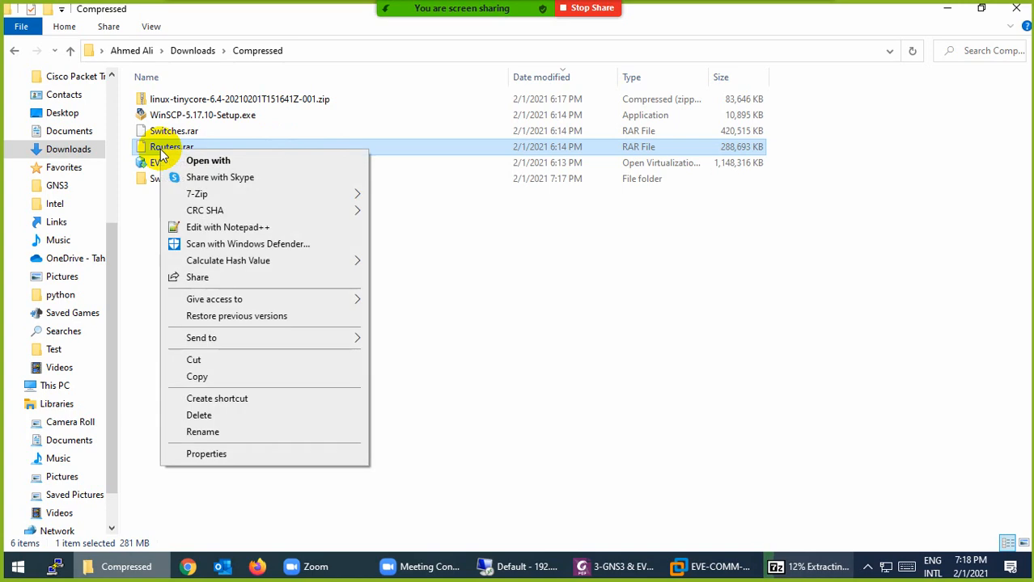
{"action": "mouse_move", "coordinate": [348, 195]}
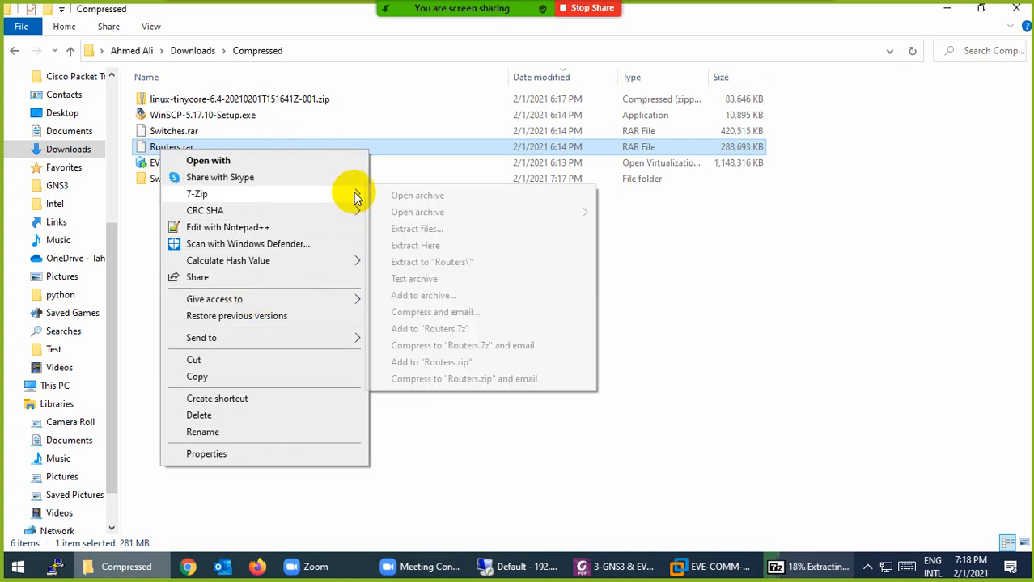
{"action": "left_click", "coordinate": [429, 262]}
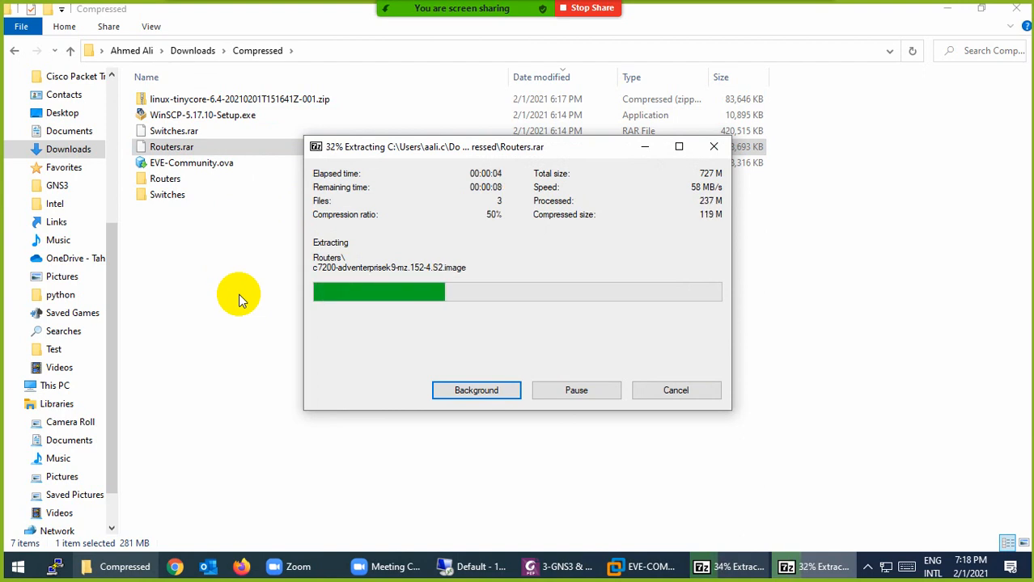
Extract the linux-tinycore zip with 7-Zip into its own folder
{"action": "left_click", "coordinate": [218, 101]}
{"action": "right_click", "coordinate": [218, 95]}
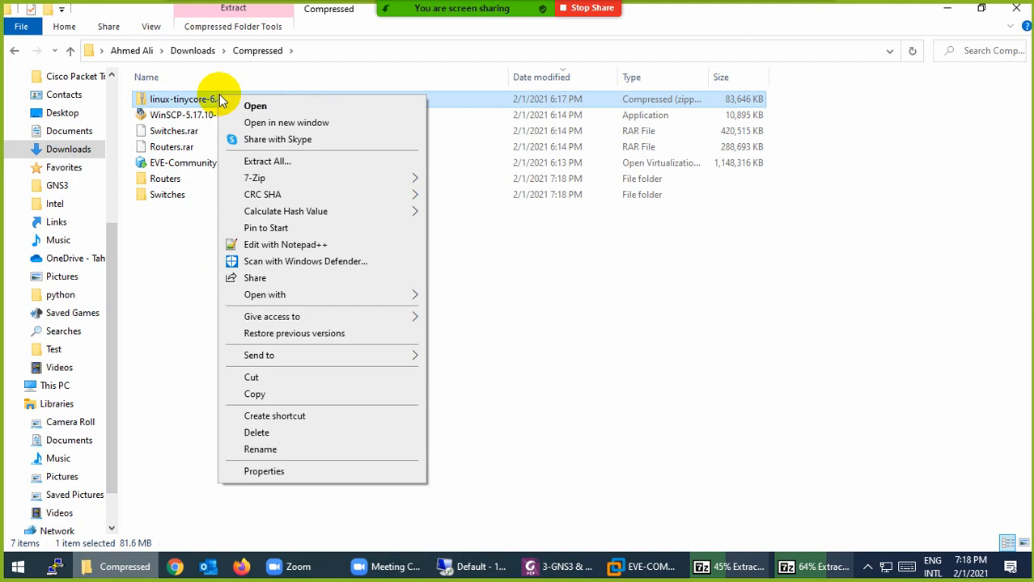
{"action": "mouse_move", "coordinate": [417, 184]}
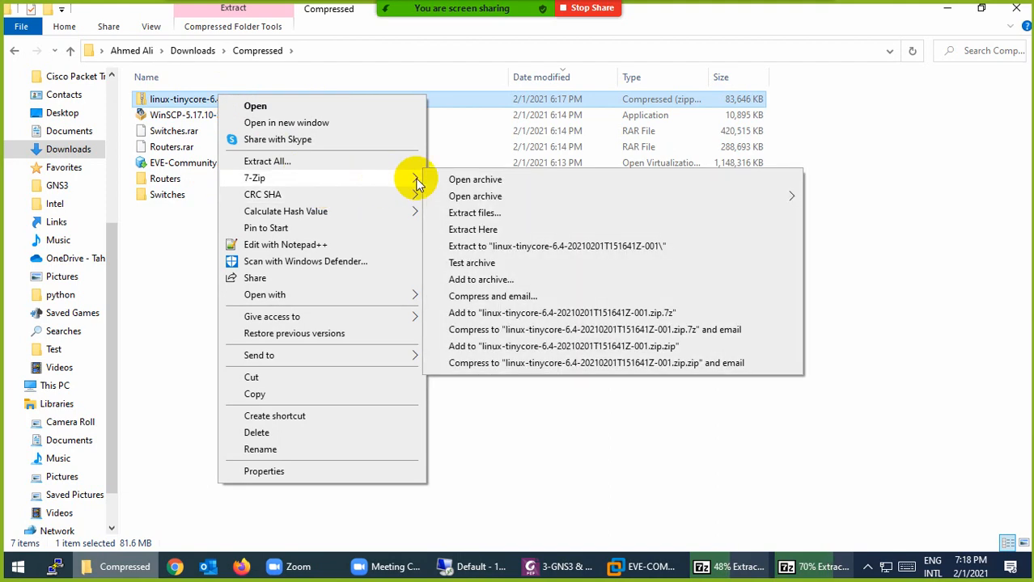
{"action": "left_click", "coordinate": [486, 246]}
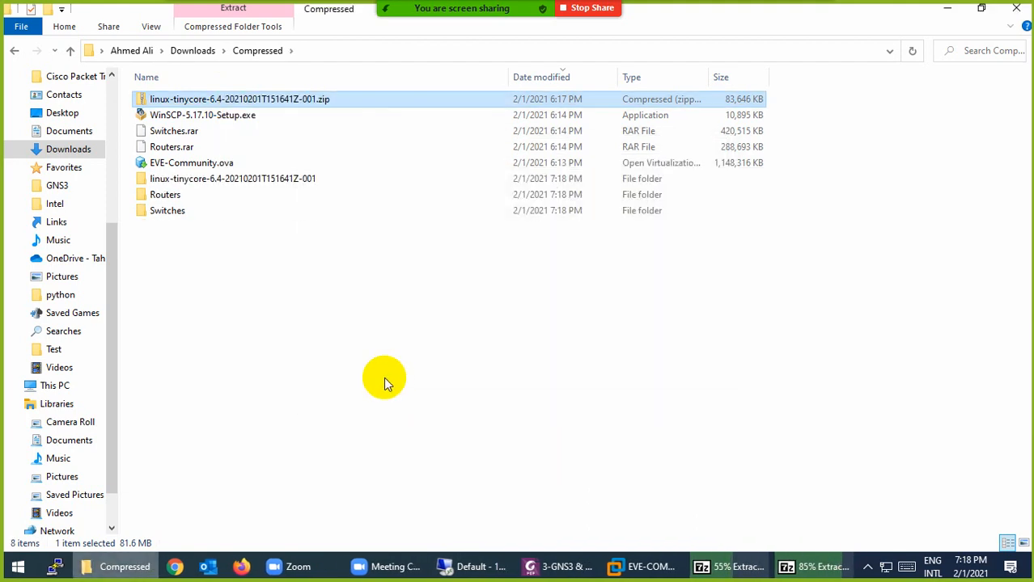
{"action": "left_click", "coordinate": [645, 569]}
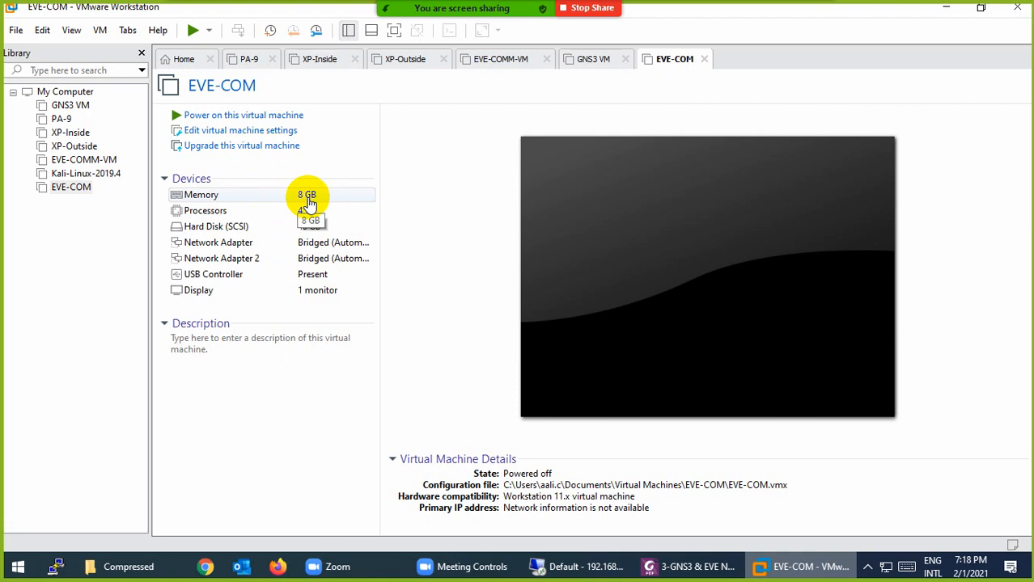
Review EVE-COM's 8192 MB memory in VM Settings and close the settings unchanged
{"action": "left_click", "coordinate": [207, 203]}
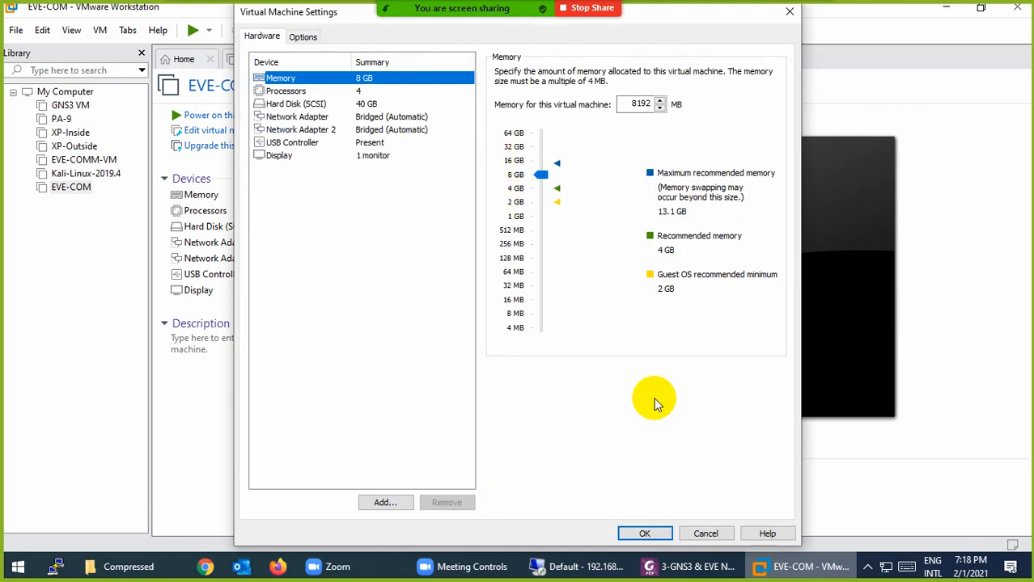
{"action": "left_click", "coordinate": [702, 535]}
{"action": "left_click", "coordinate": [18, 566]}
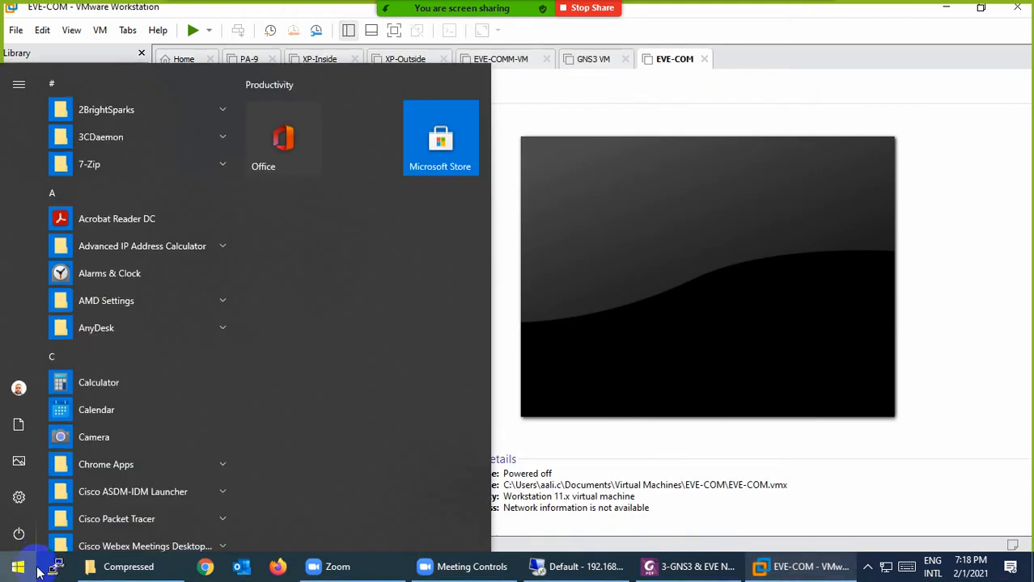
{"action": "type", "text": "this"}
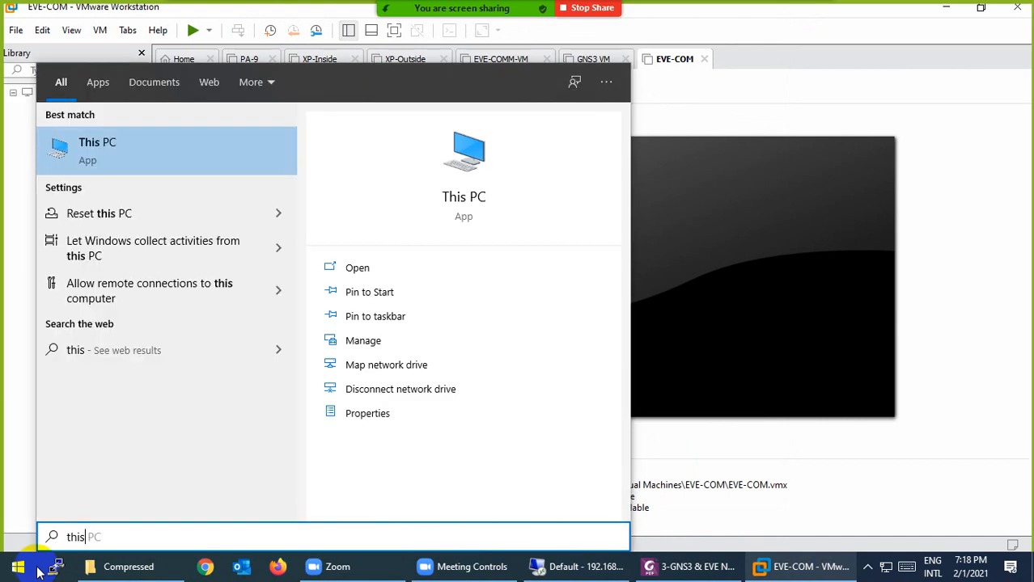
{"action": "right_click", "coordinate": [100, 154]}
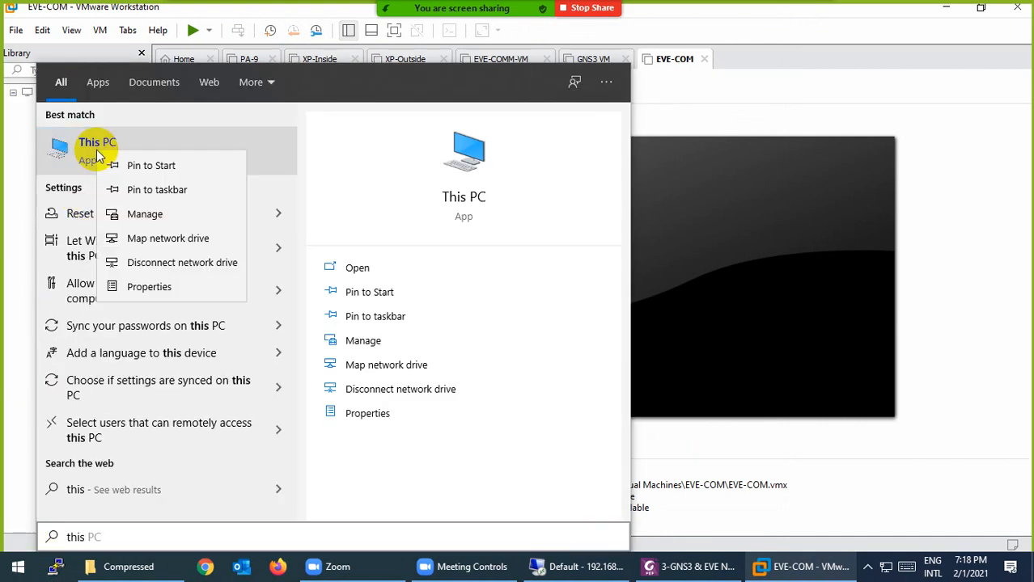
{"action": "left_click", "coordinate": [139, 288]}
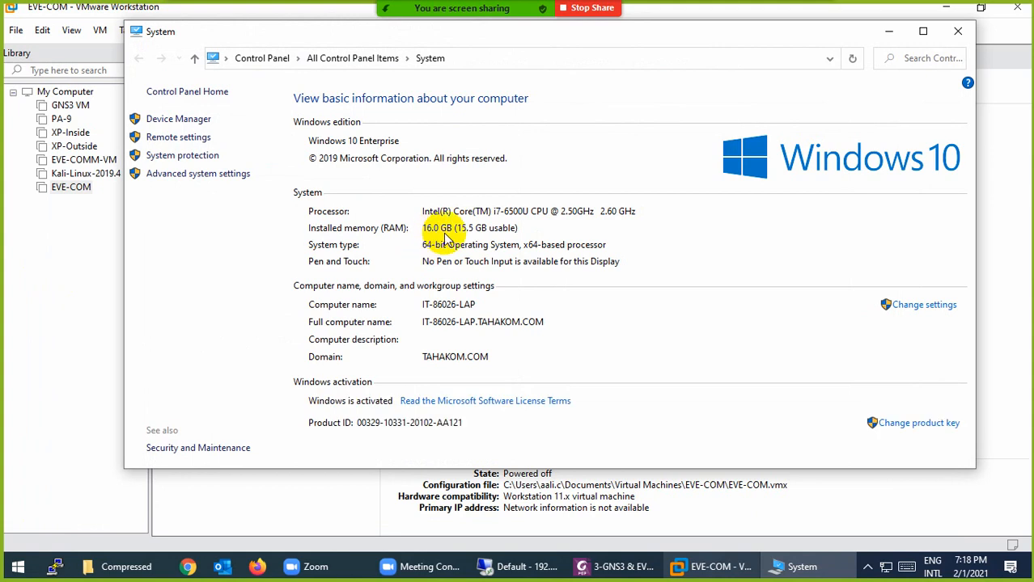
{"action": "left_click", "coordinate": [954, 31]}
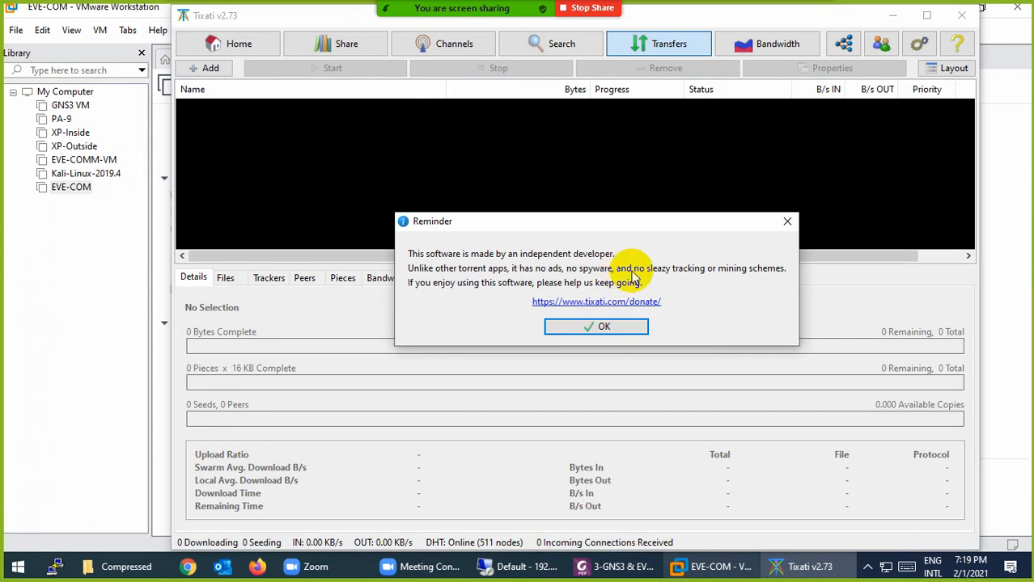
{"action": "left_click", "coordinate": [619, 326]}
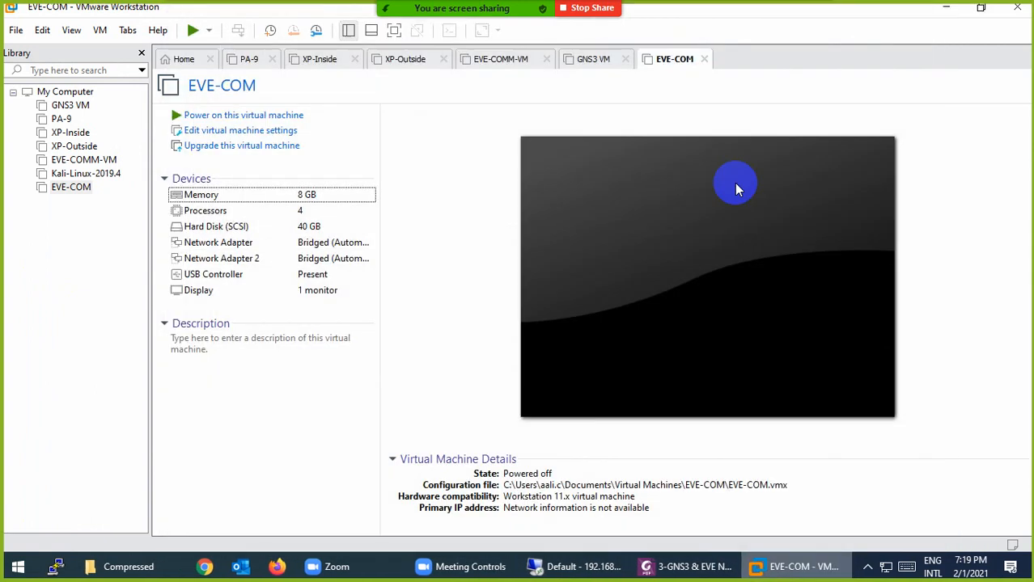
Give EVE-COM 2 processors, then open its 40 GB hard disk settings
{"action": "left_click", "coordinate": [960, 16]}
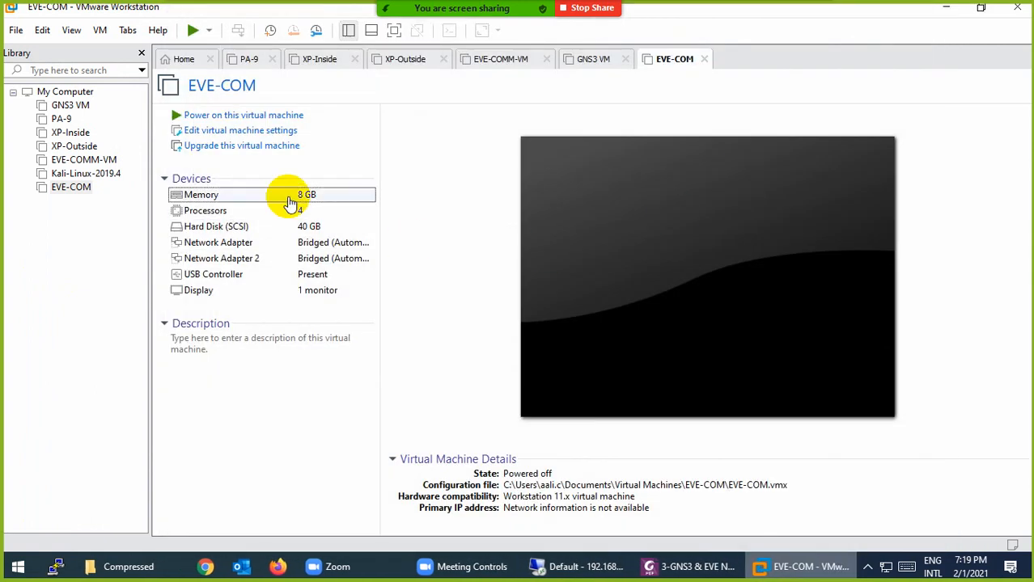
{"action": "left_click", "coordinate": [214, 211]}
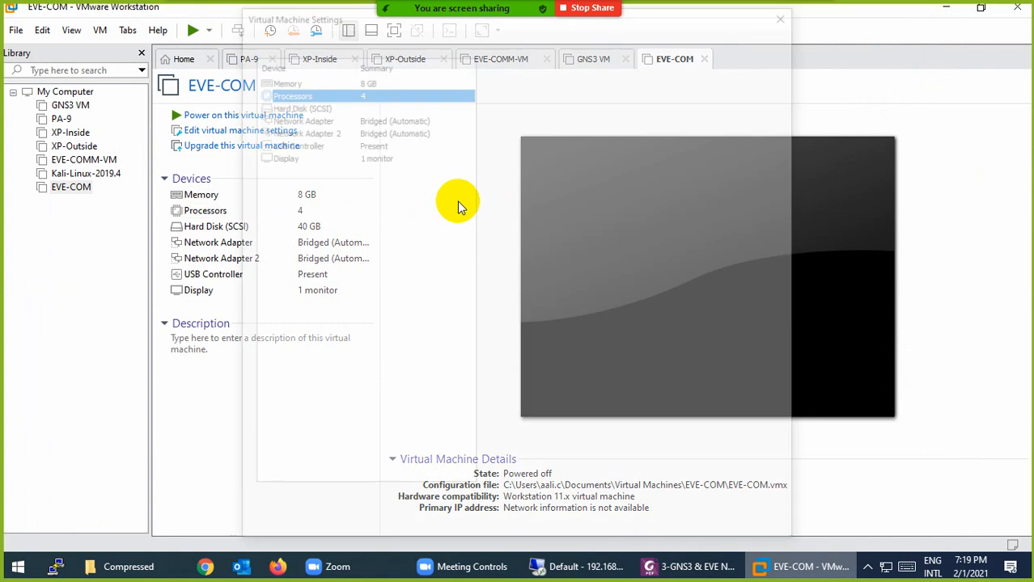
{"action": "left_click", "coordinate": [670, 75]}
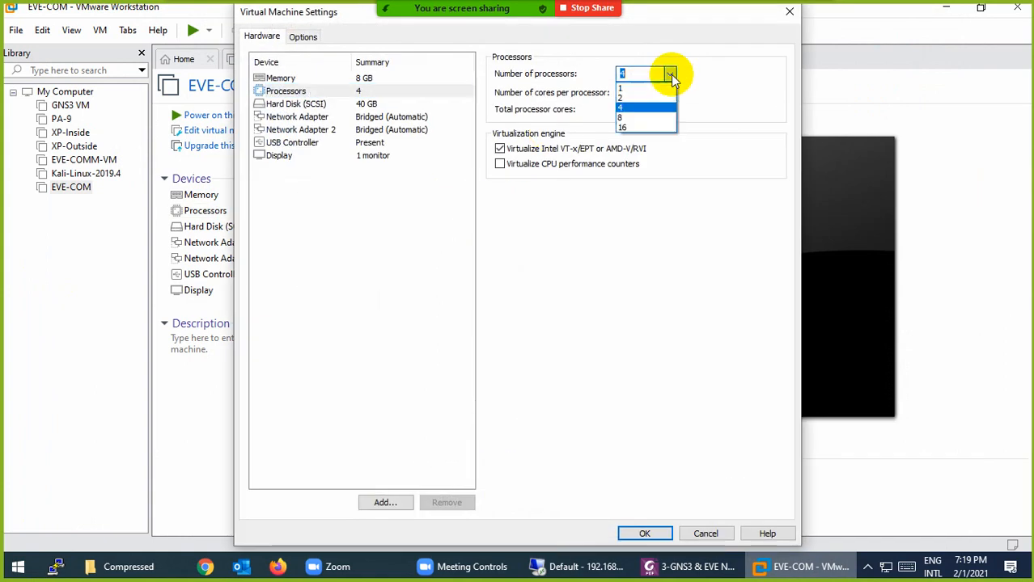
{"action": "left_click", "coordinate": [638, 99]}
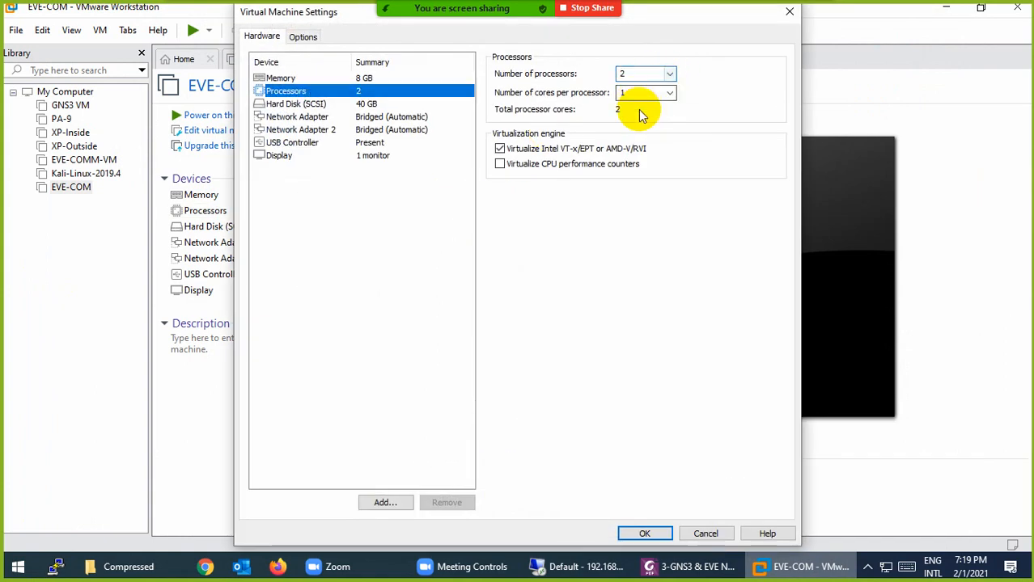
{"action": "left_click", "coordinate": [657, 534]}
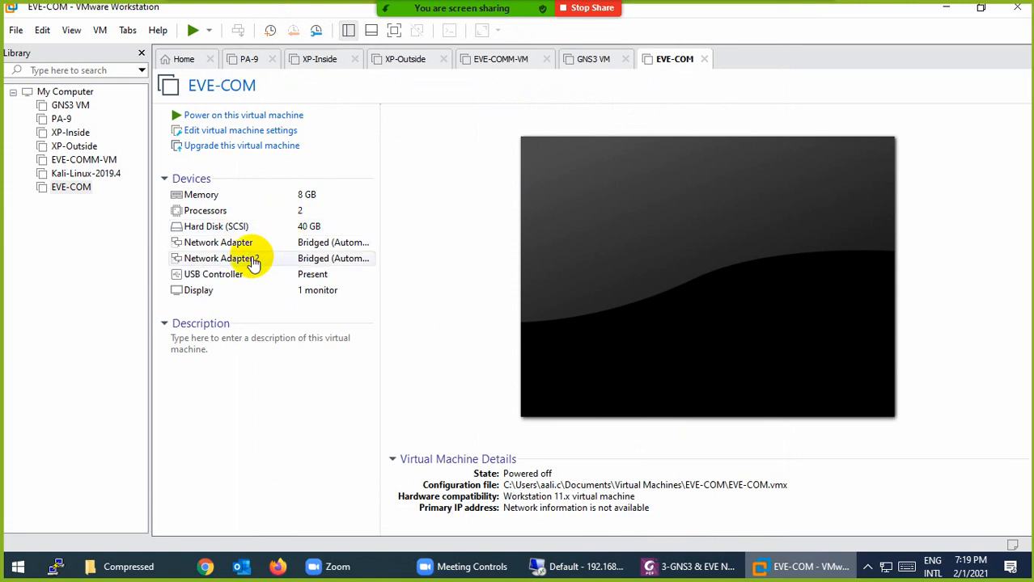
{"action": "left_click", "coordinate": [236, 229]}
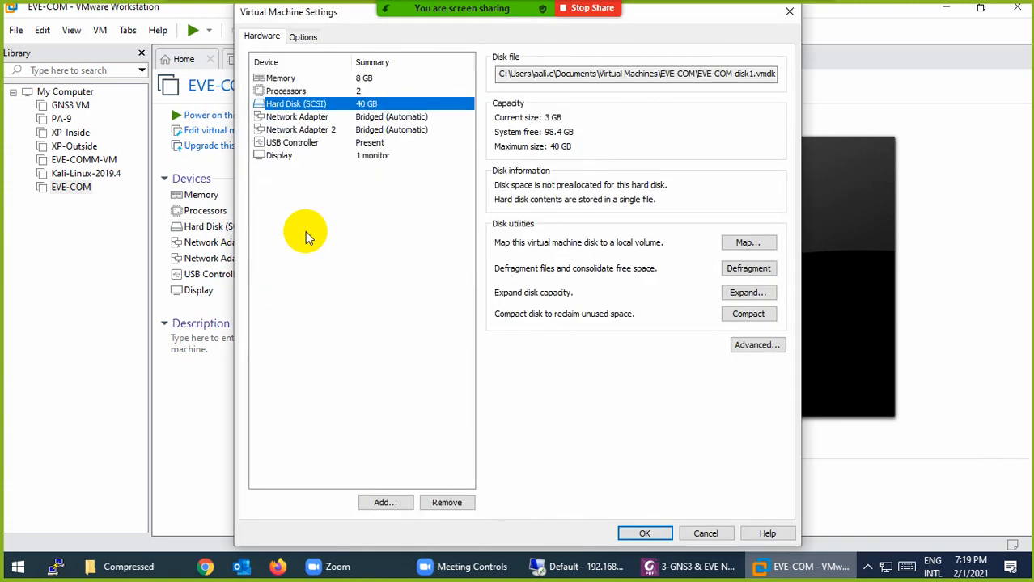
Add a new 100 GB SCSI disk, EVE-COM.vmdk, stored as a single file, and save
{"action": "left_click", "coordinate": [384, 502]}
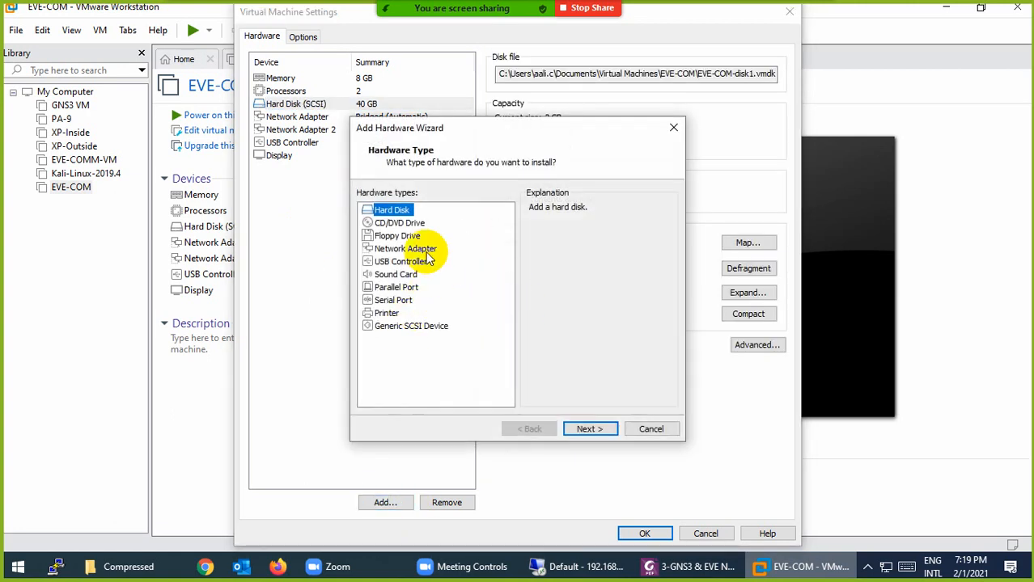
{"action": "left_click", "coordinate": [588, 429]}
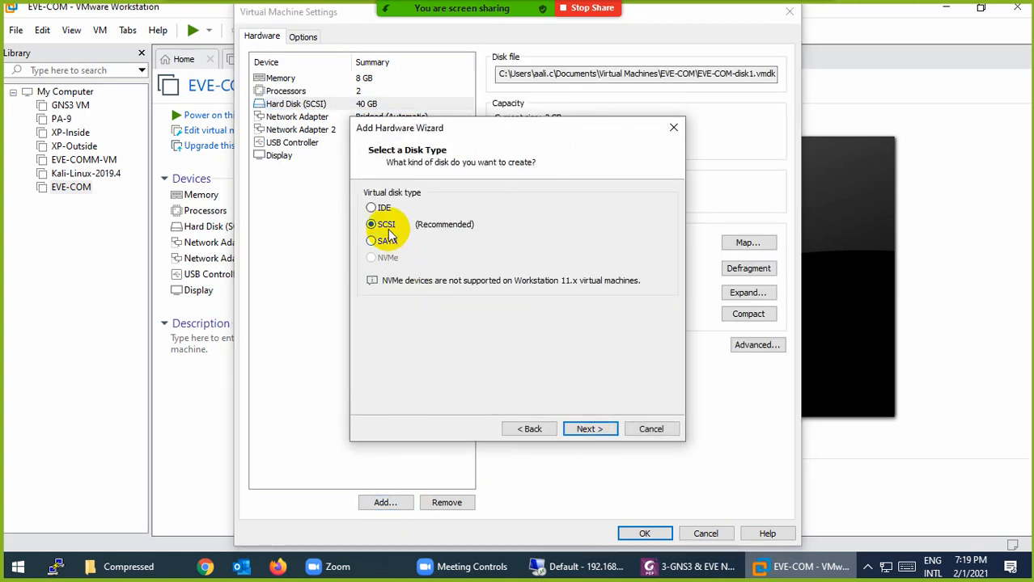
{"action": "left_click", "coordinate": [576, 429]}
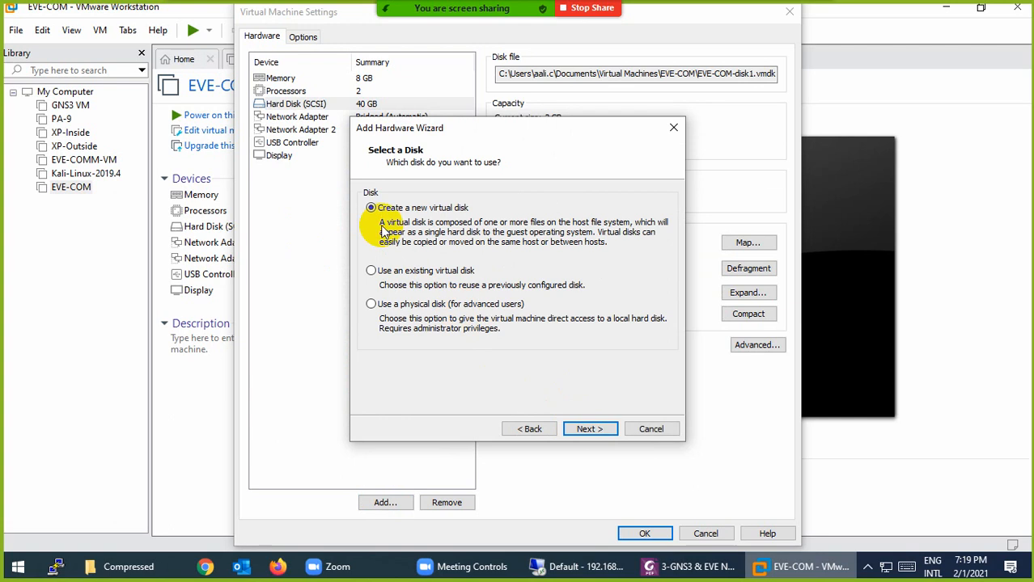
{"action": "left_click", "coordinate": [586, 431]}
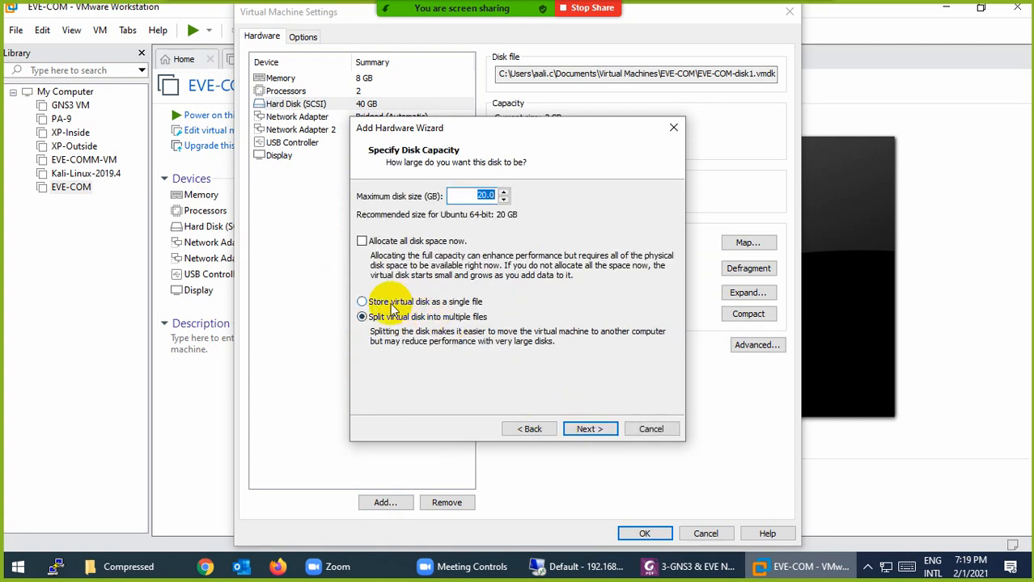
{"action": "left_click", "coordinate": [403, 307]}
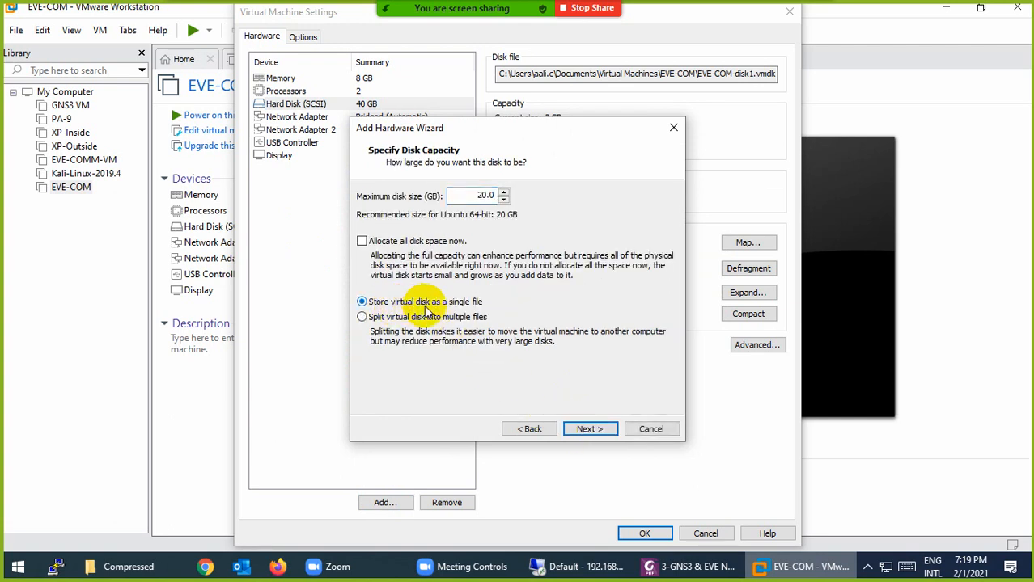
{"action": "left_click", "coordinate": [488, 195]}
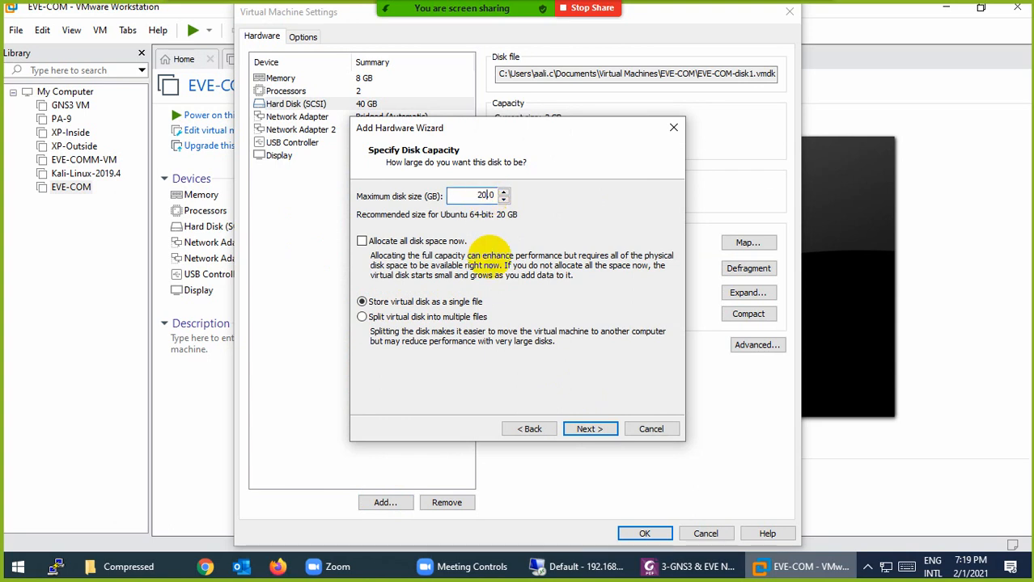
{"action": "type", "text": "0"}
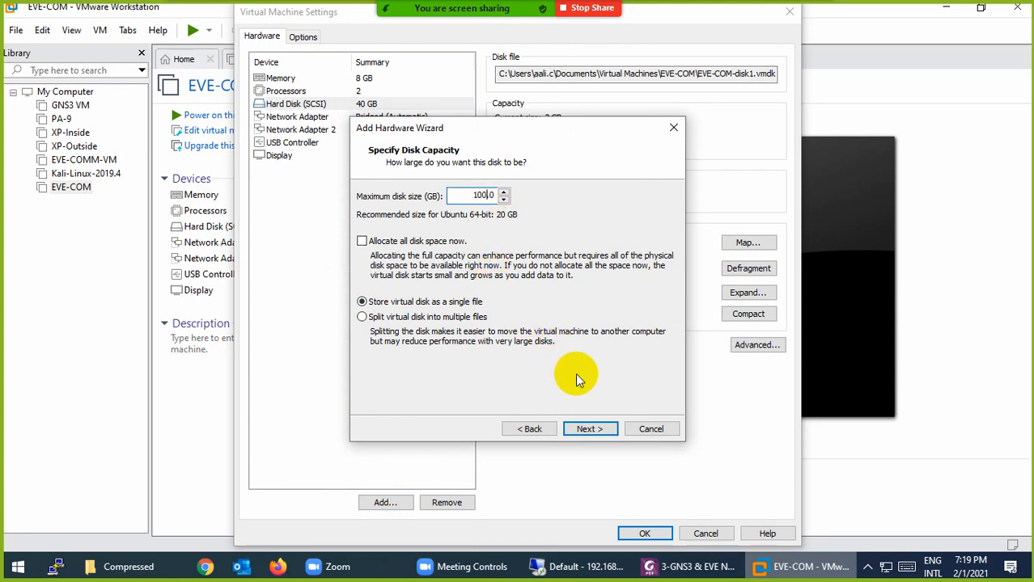
{"action": "left_click", "coordinate": [580, 429]}
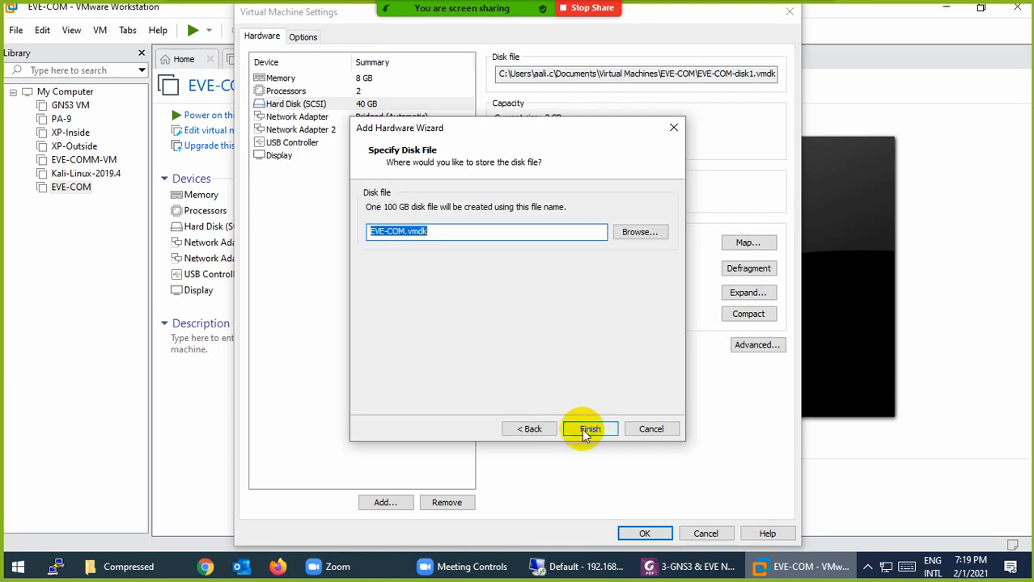
{"action": "left_click", "coordinate": [584, 428]}
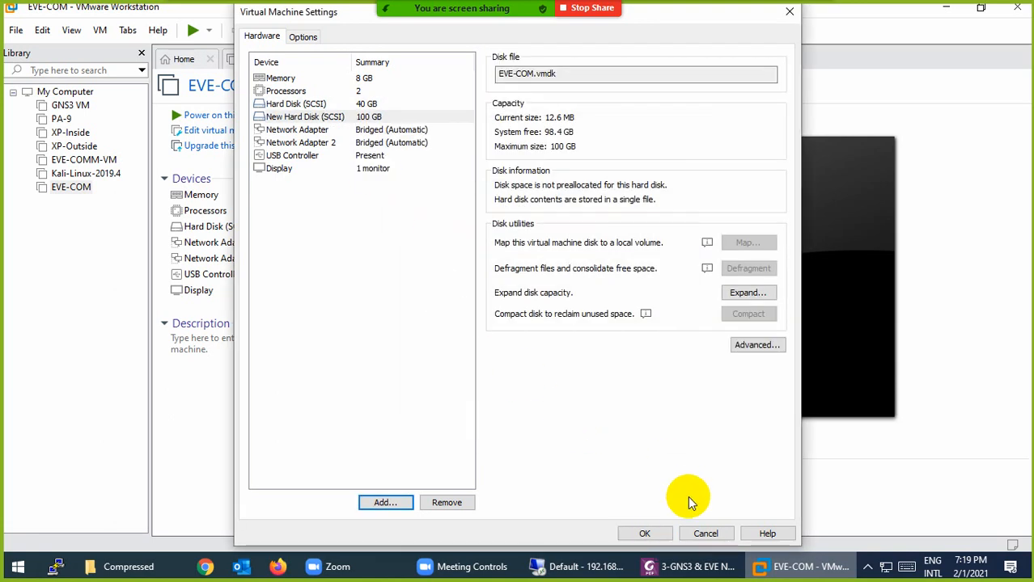
{"action": "left_click", "coordinate": [646, 534]}
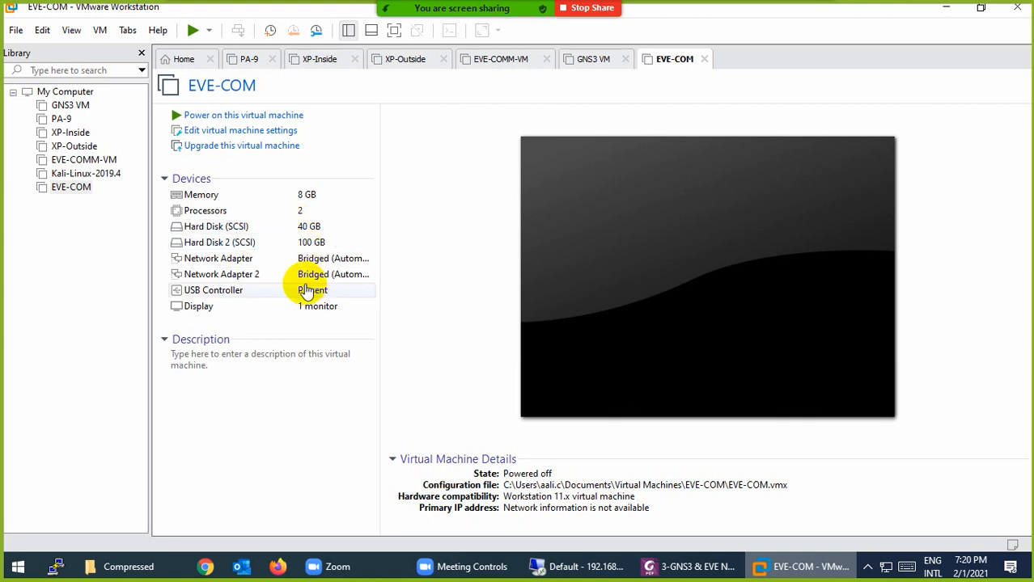
Set network adapter 1 to NAT and adapter 2 to Host-only, then power on EVE-COM
{"action": "left_click", "coordinate": [212, 262]}
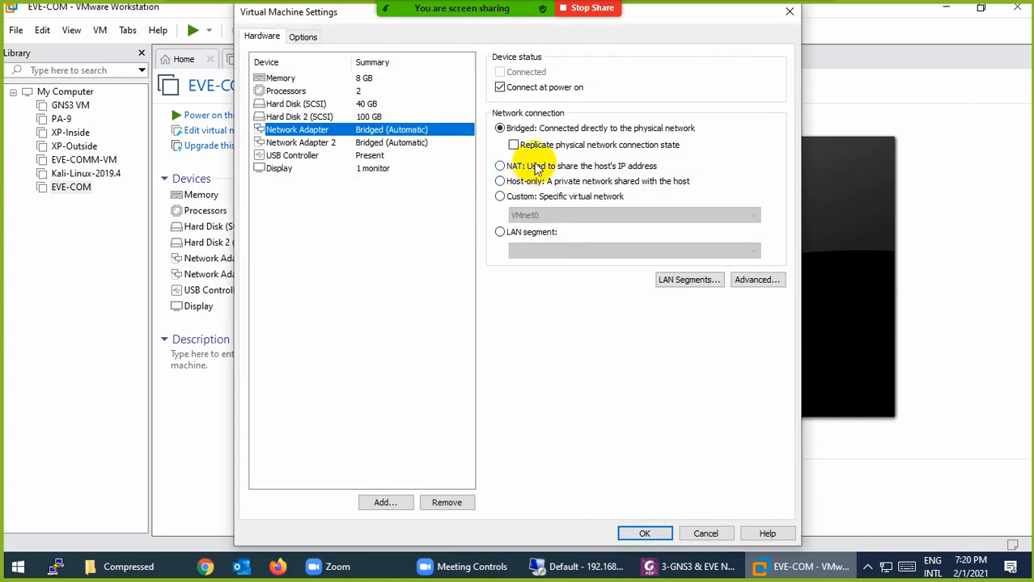
{"action": "left_click", "coordinate": [500, 166]}
{"action": "left_click", "coordinate": [304, 142]}
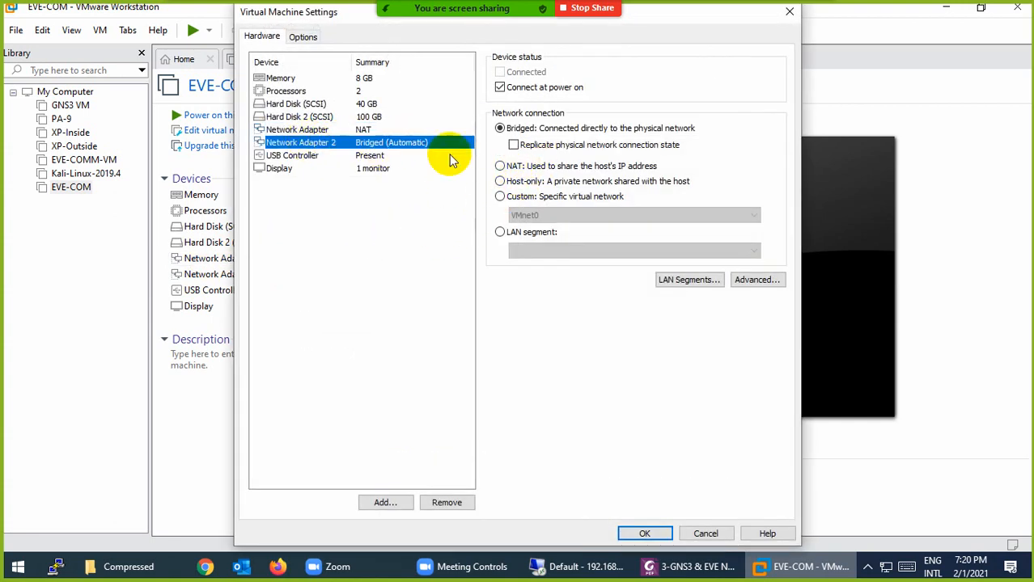
{"action": "left_click", "coordinate": [500, 182]}
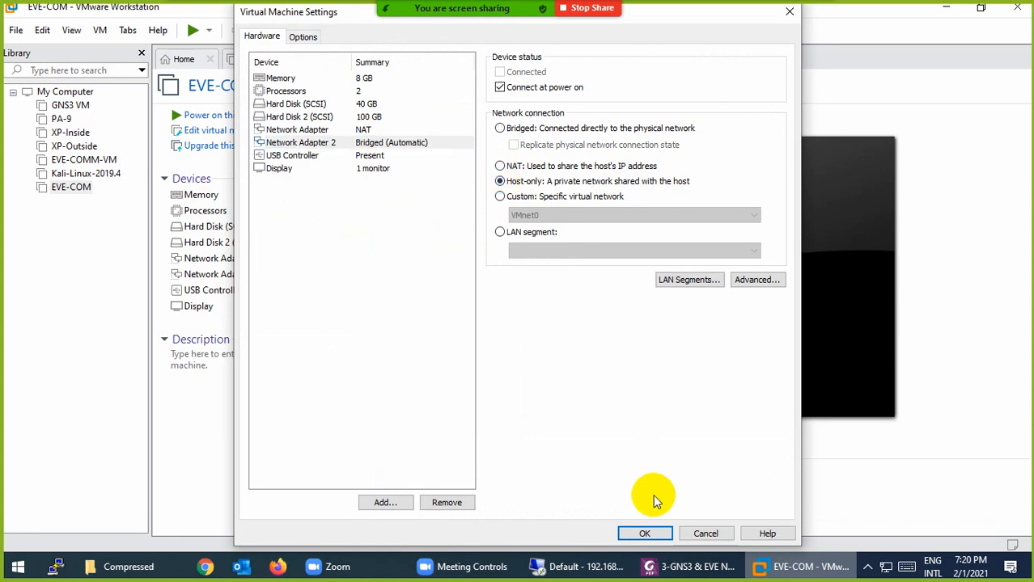
{"action": "left_click", "coordinate": [644, 535]}
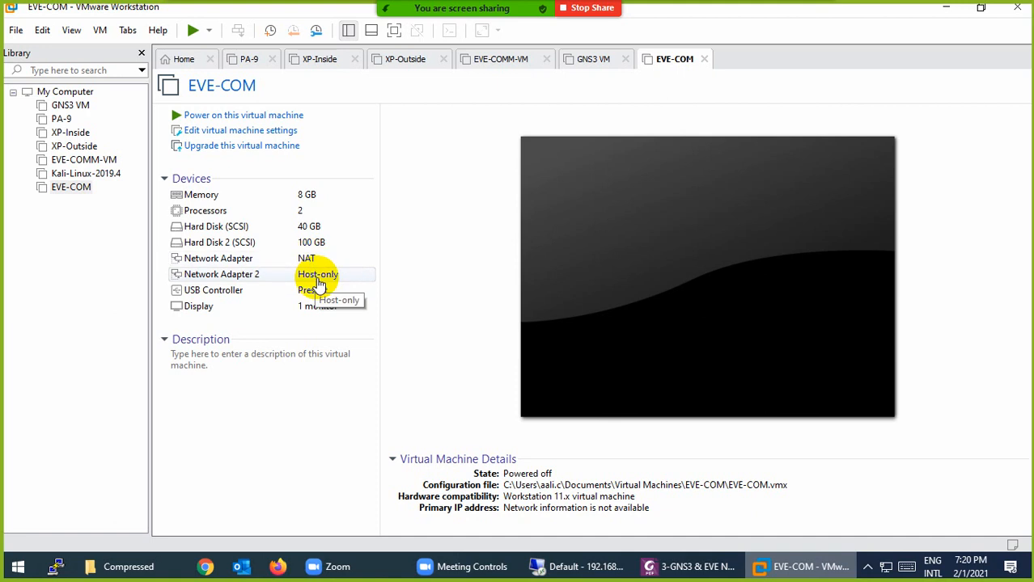
{"action": "left_click", "coordinate": [214, 116]}
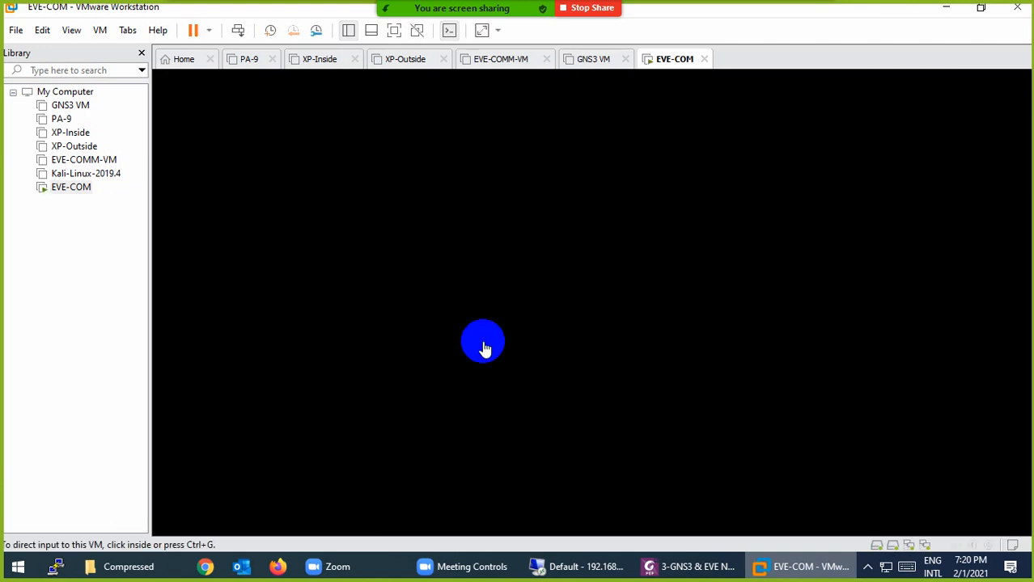
Review the running EVE-COM's processor and memory settings, then cancel without changes
{"action": "left_click", "coordinate": [668, 68]}
{"action": "right_click", "coordinate": [669, 69]}
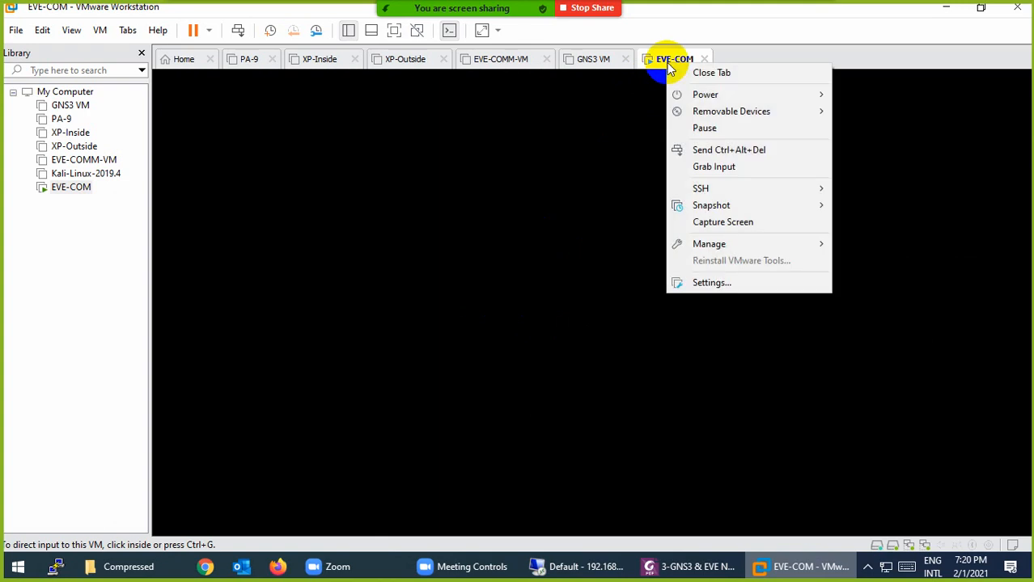
{"action": "left_click", "coordinate": [720, 284]}
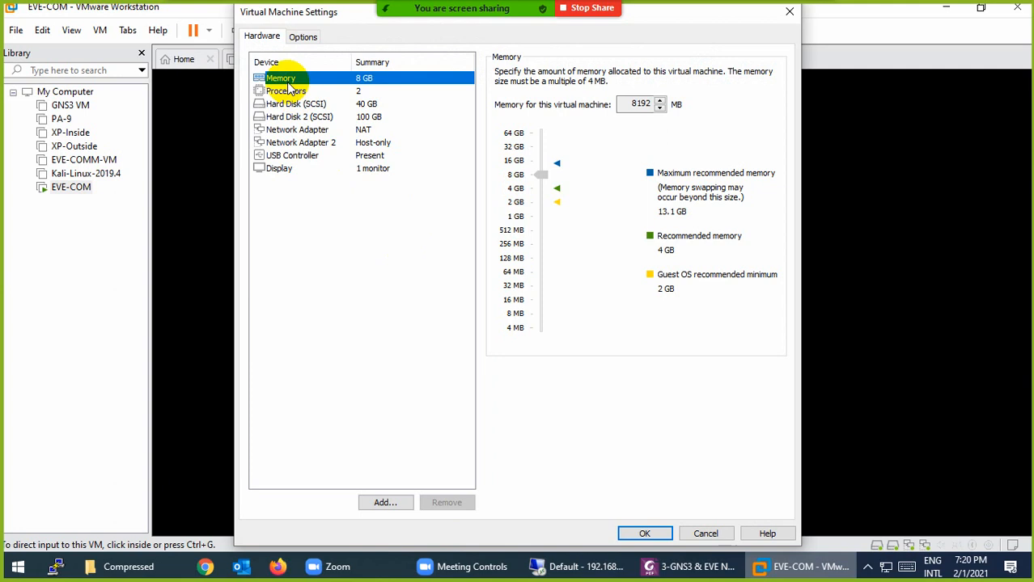
{"action": "left_click", "coordinate": [280, 92]}
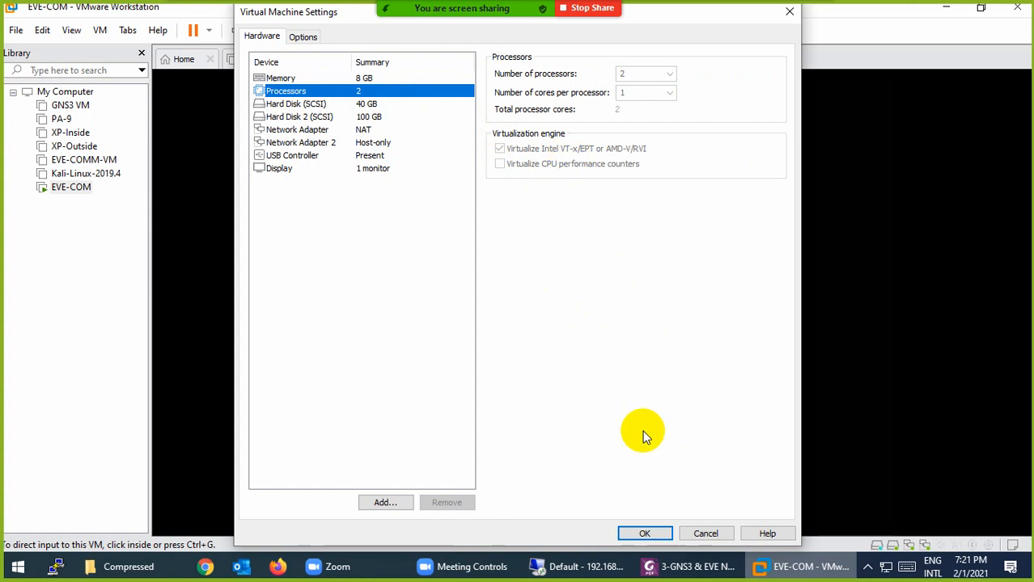
{"action": "left_click", "coordinate": [704, 538]}
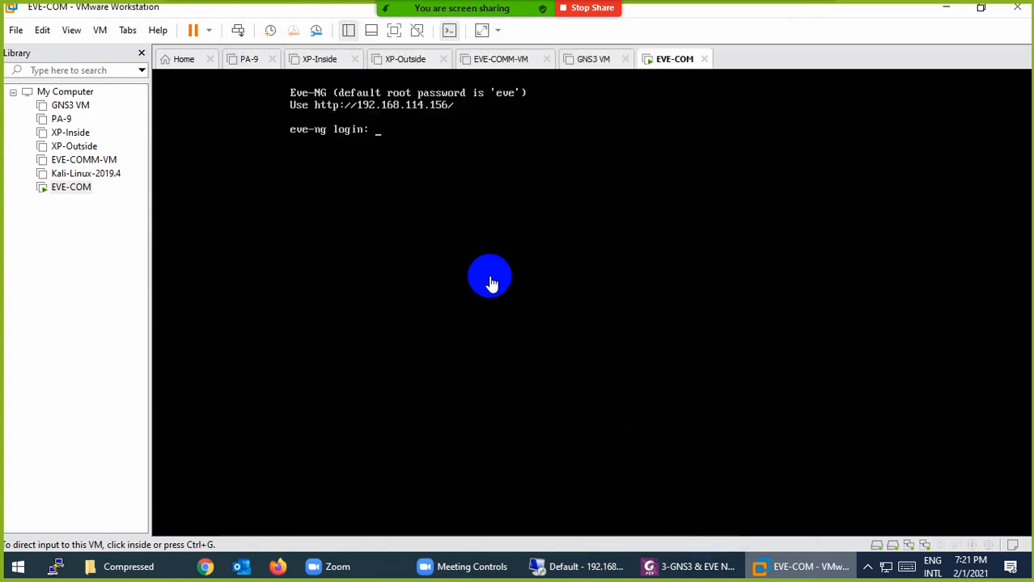
Log in as root, set a new root password, and accept hostname eve-ng, default domain and direct connection
{"action": "left_click", "coordinate": [337, 132]}
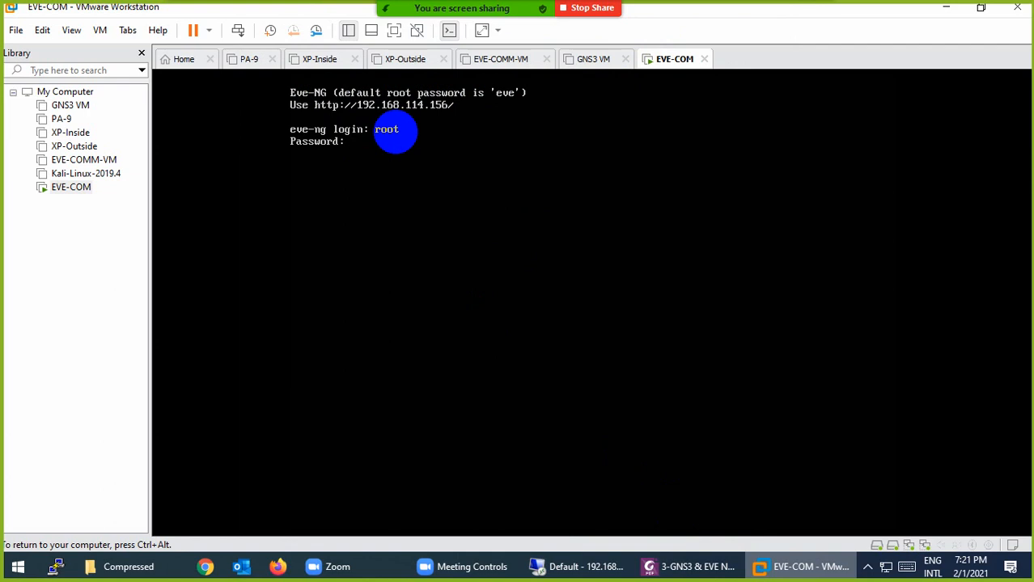
{"action": "key", "text": "Return"}
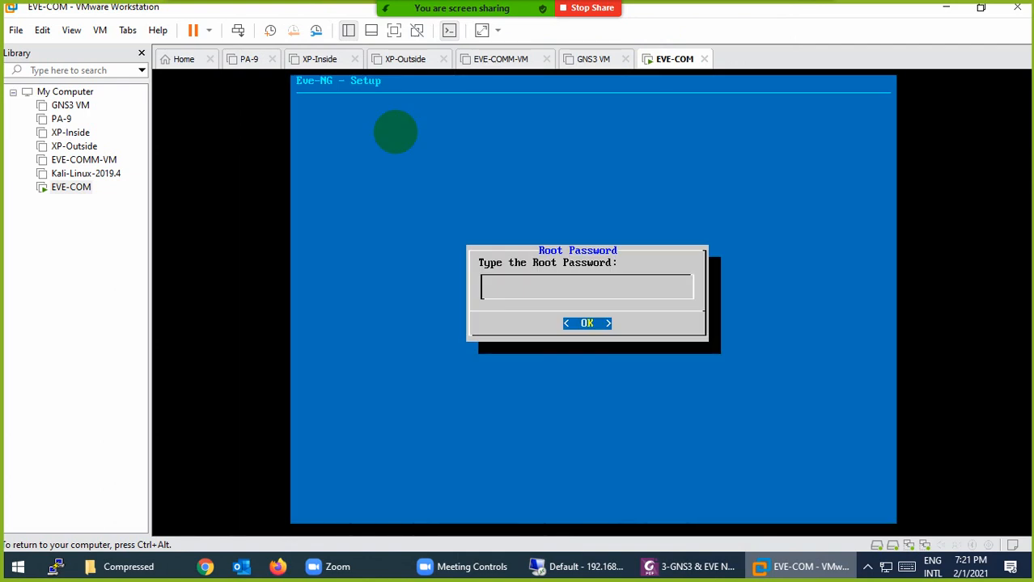
{"action": "key", "text": "Return"}
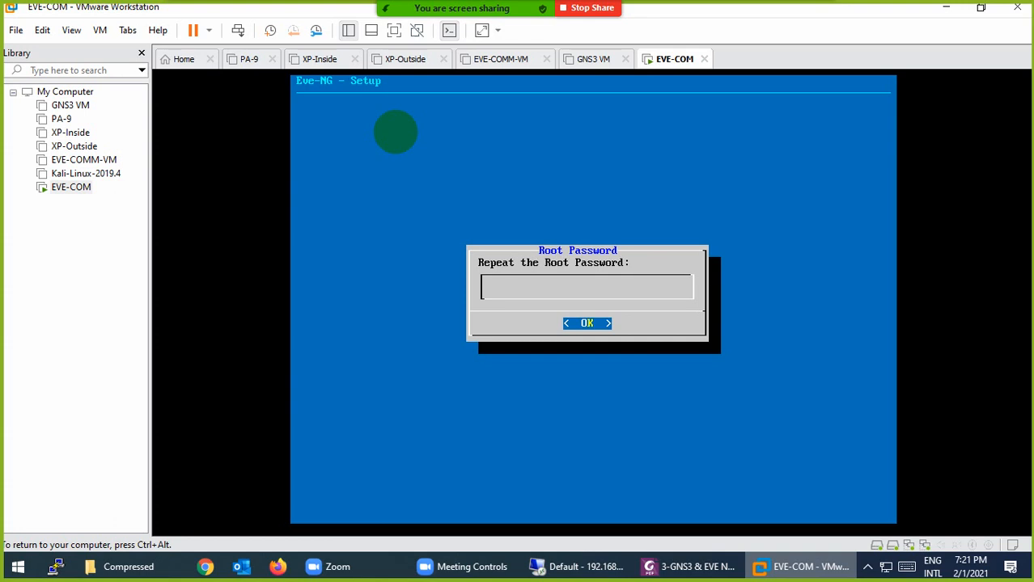
{"action": "key", "text": "Return"}
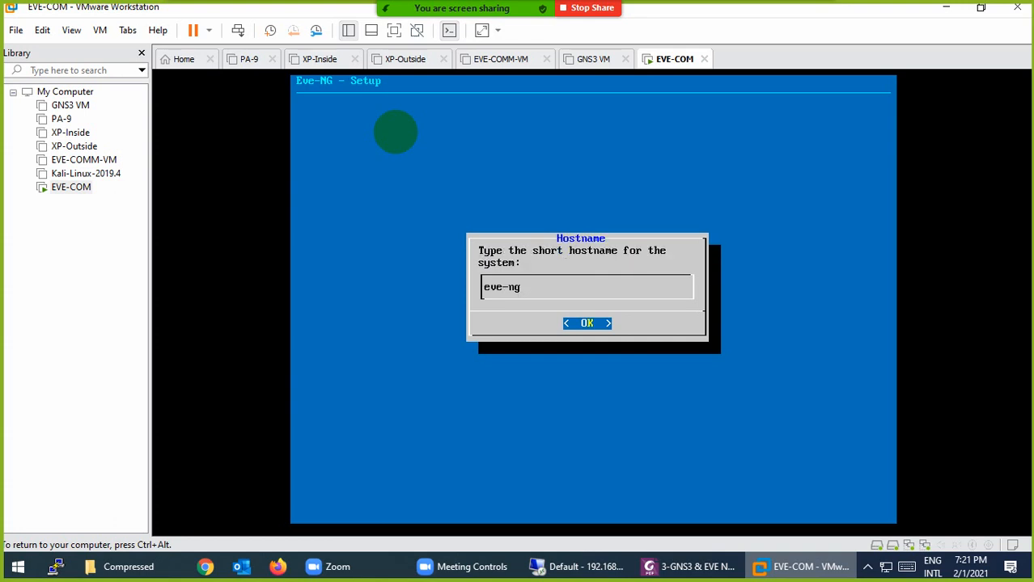
{"action": "key", "text": "Return"}
{"action": "key", "text": "Return"}
{"action": "key", "text": "Return"}
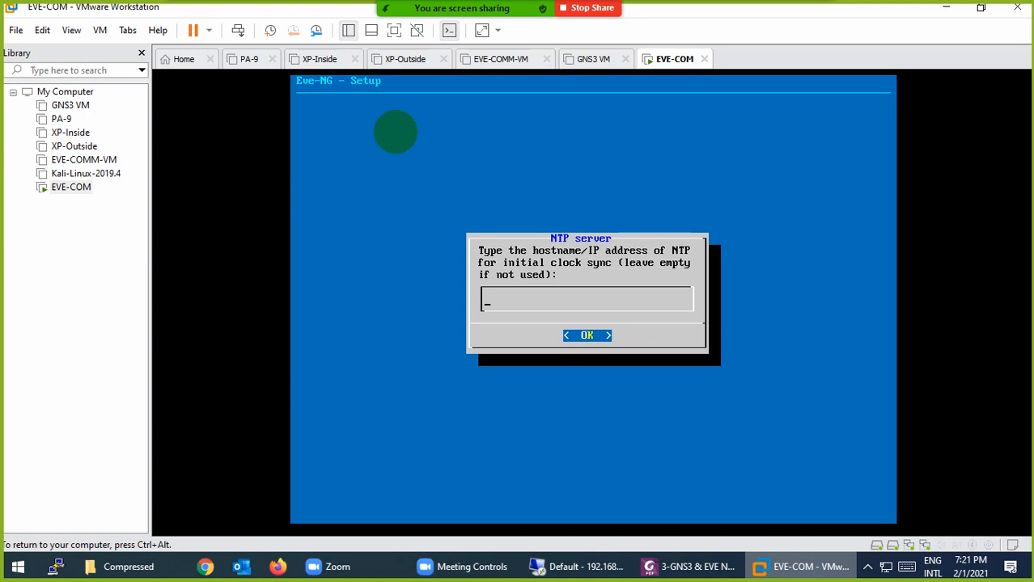
{"action": "key", "text": "Return"}
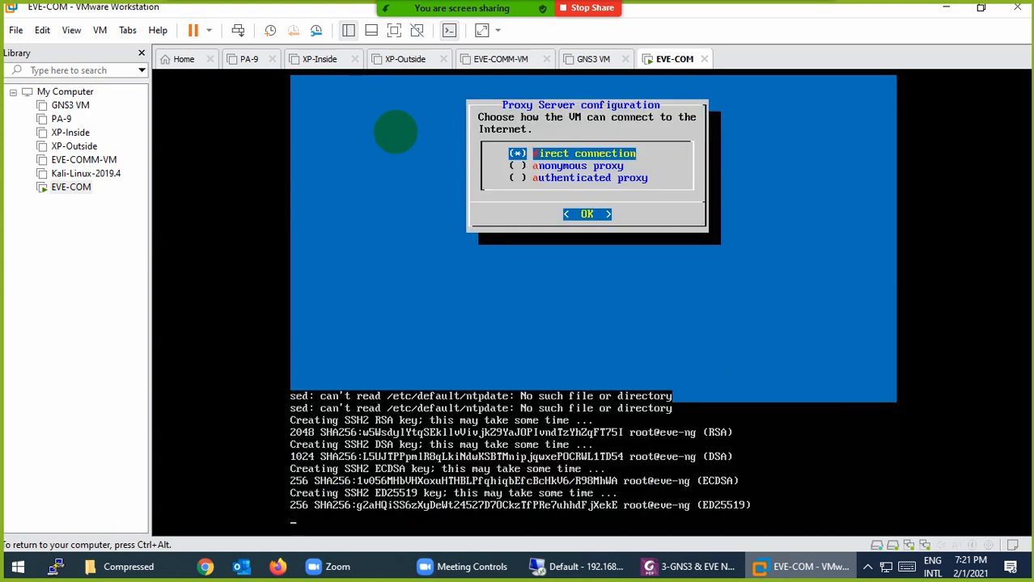
{"action": "key", "text": "Return"}
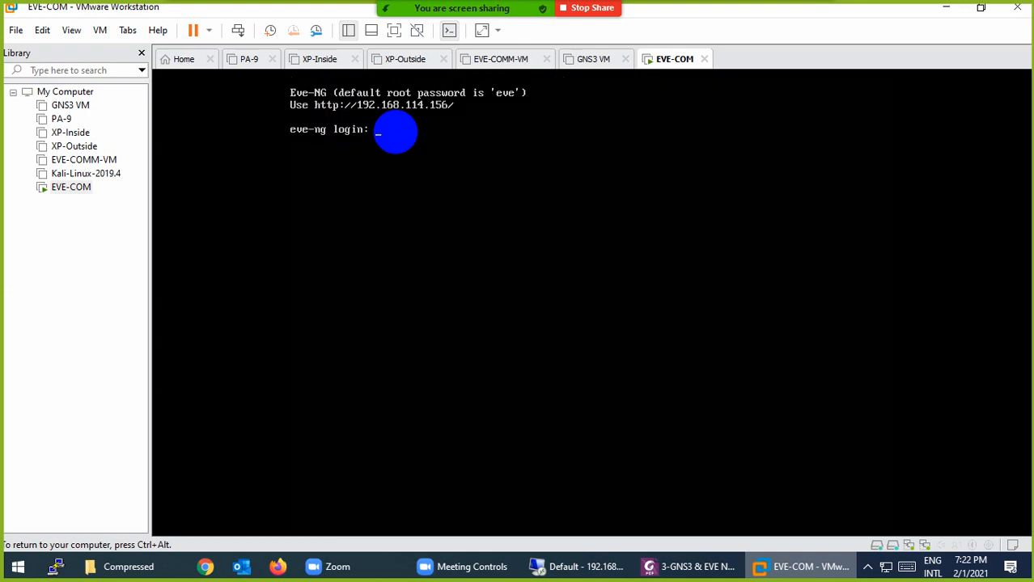
{"action": "key", "text": "ctrl+alt"}
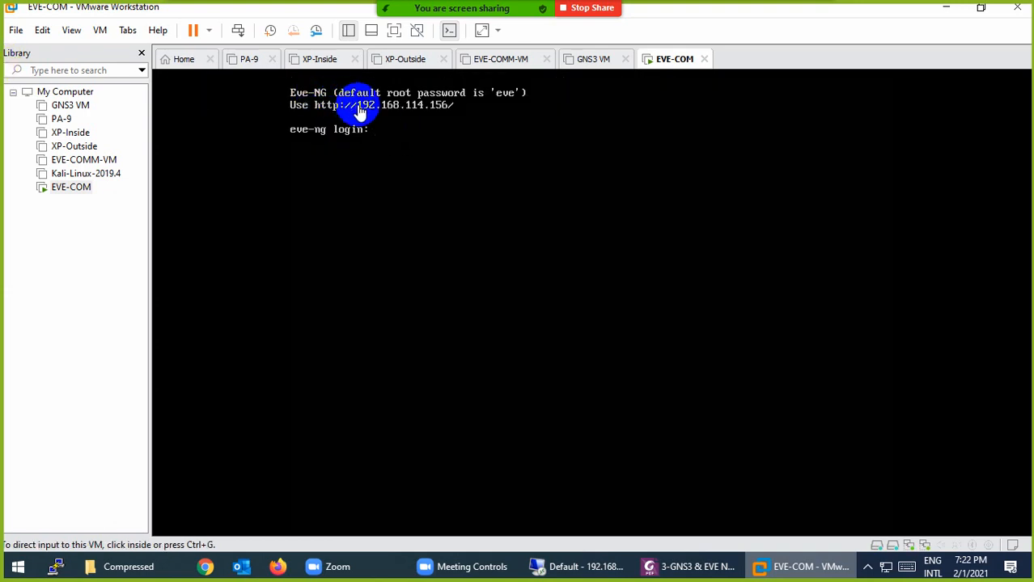
{"action": "left_click", "coordinate": [397, 114]}
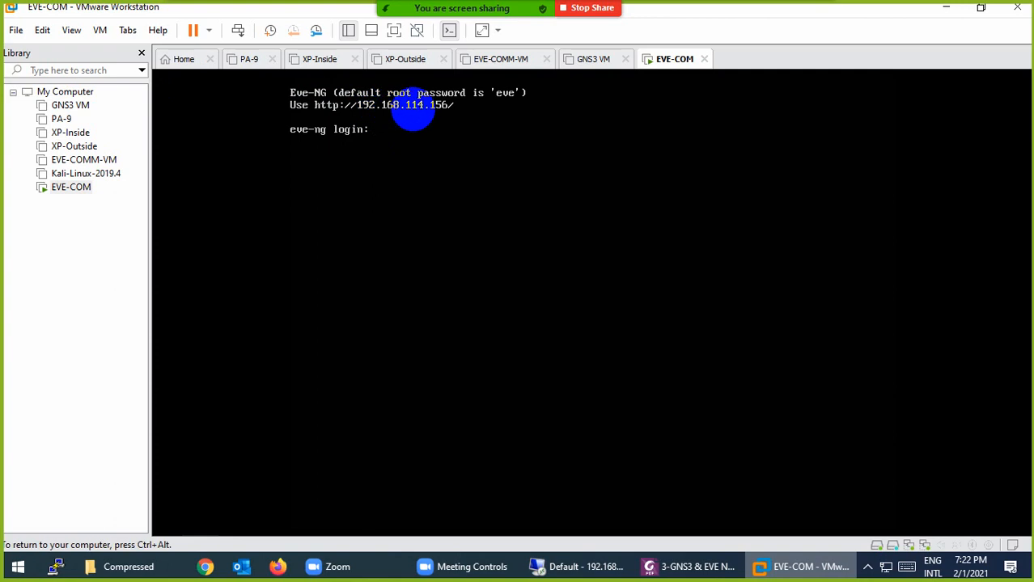
{"action": "key", "text": "ctrl+alt"}
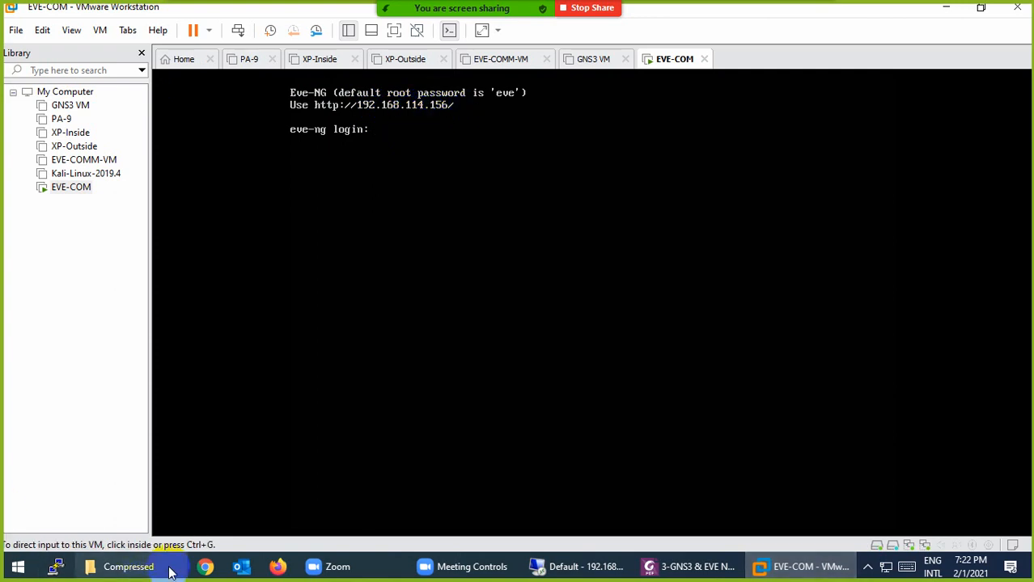
{"action": "left_click", "coordinate": [278, 277]}
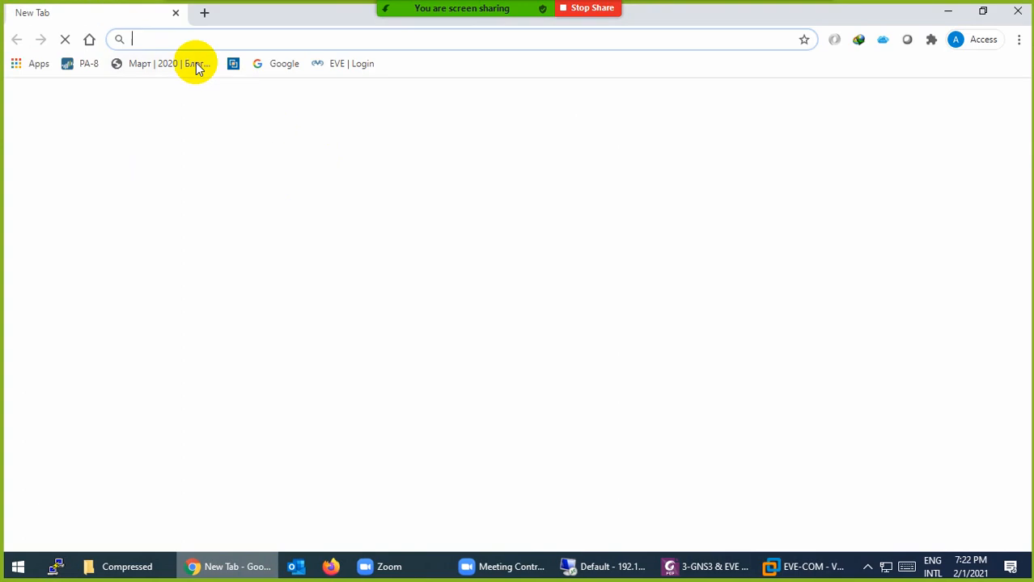
{"action": "type", "text": "http"}
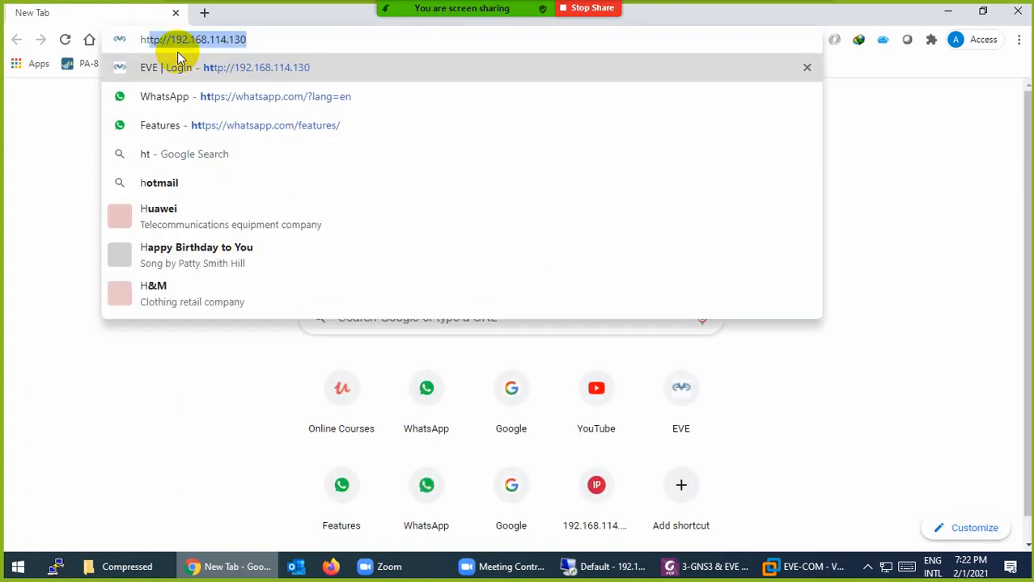
{"action": "type", "text": "://192.1"}
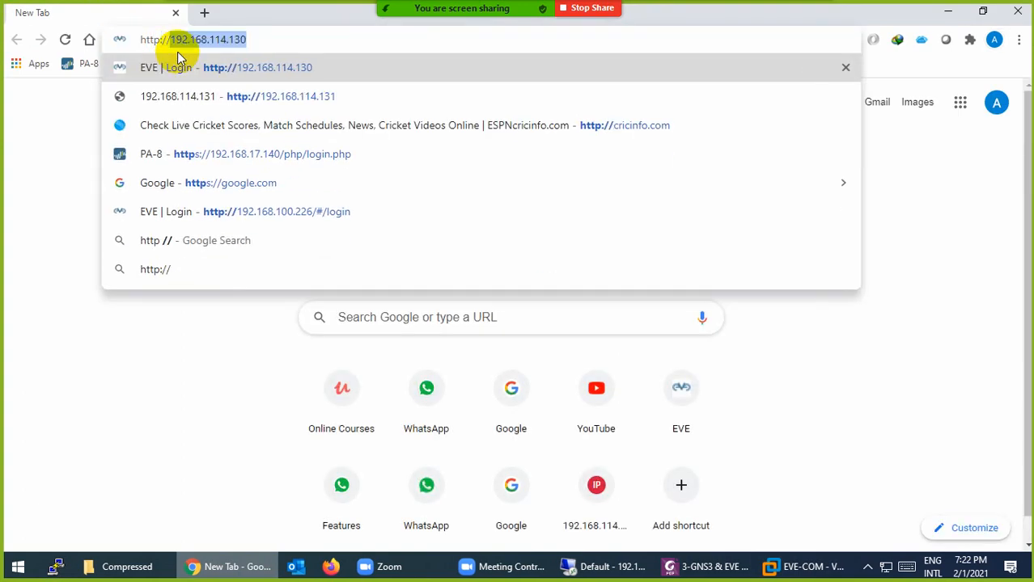
{"action": "type", "text": "68."}
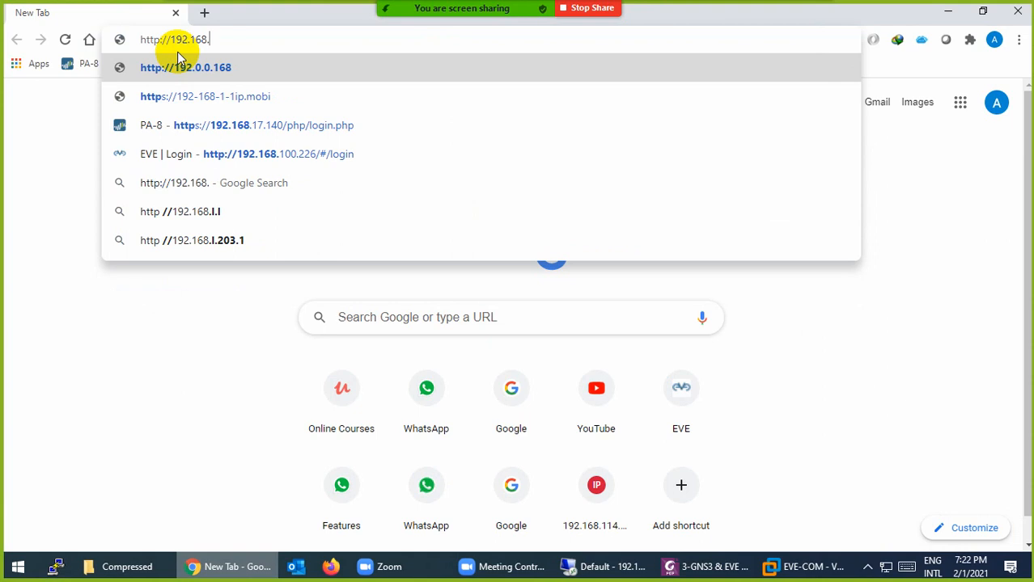
{"action": "type", "text": "114.156"}
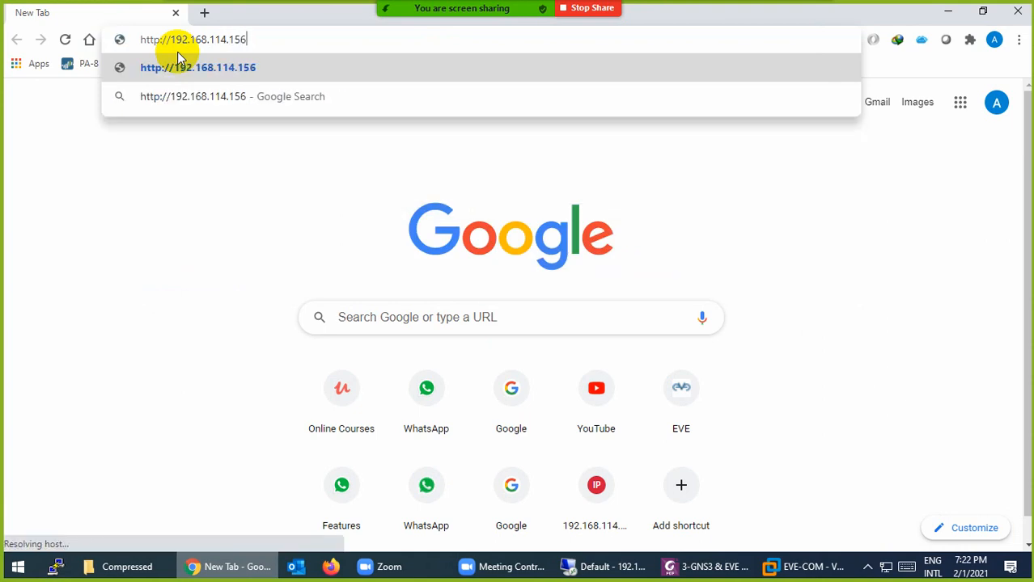
{"action": "key", "text": "Return"}
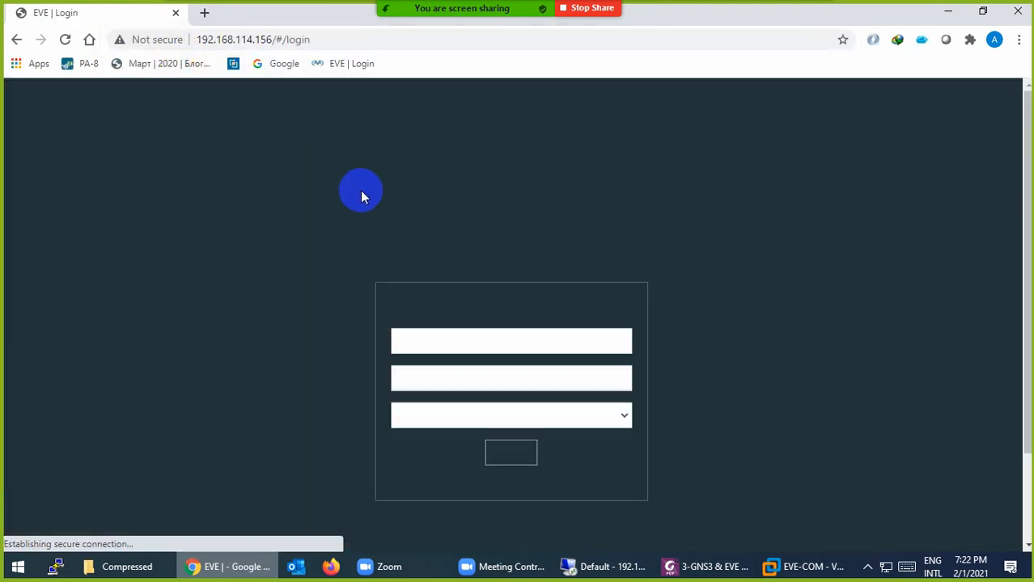
Sign in to the EVE-NG web UI as admin, declining to save the password
{"action": "left_click", "coordinate": [459, 347]}
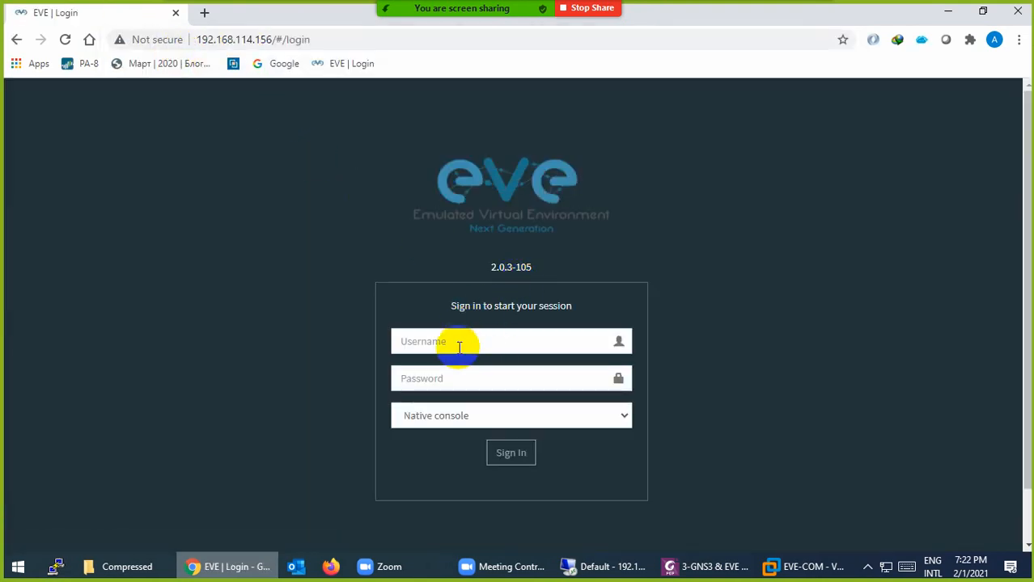
{"action": "type", "text": "admin"}
{"action": "key", "text": "Tab"}
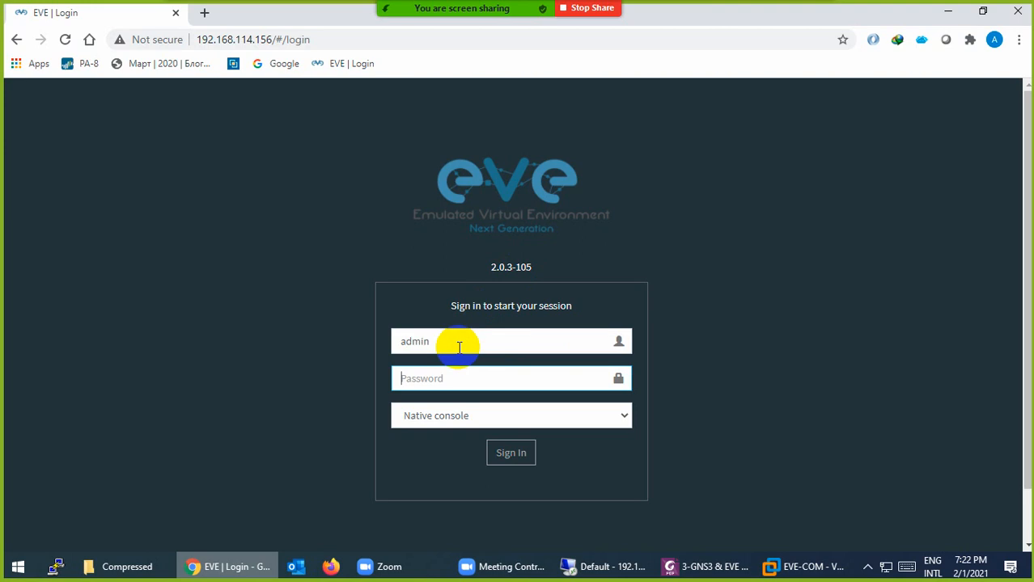
{"action": "type", "text": "e"}
{"action": "left_click", "coordinate": [809, 566]}
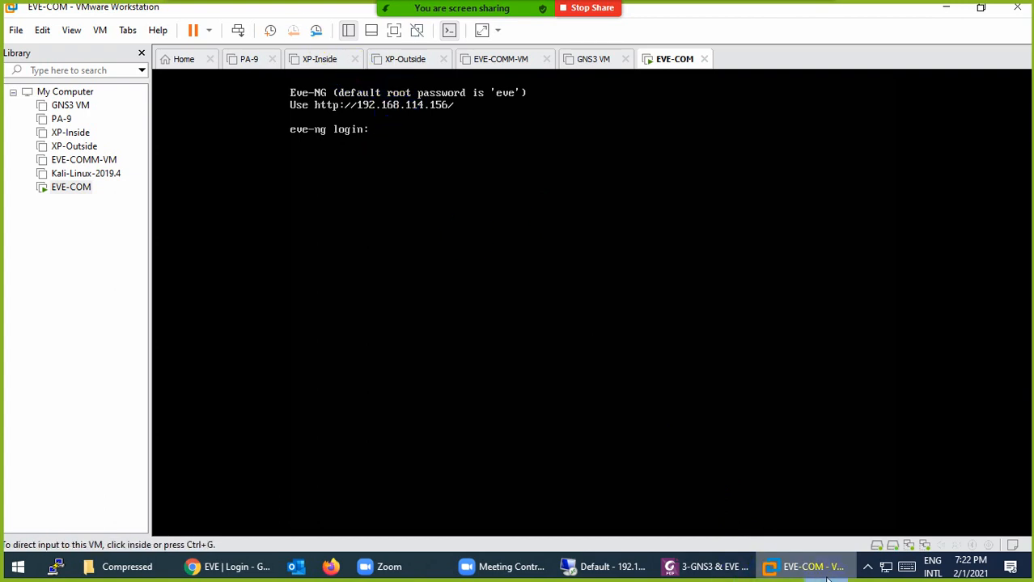
{"action": "left_click", "coordinate": [799, 571]}
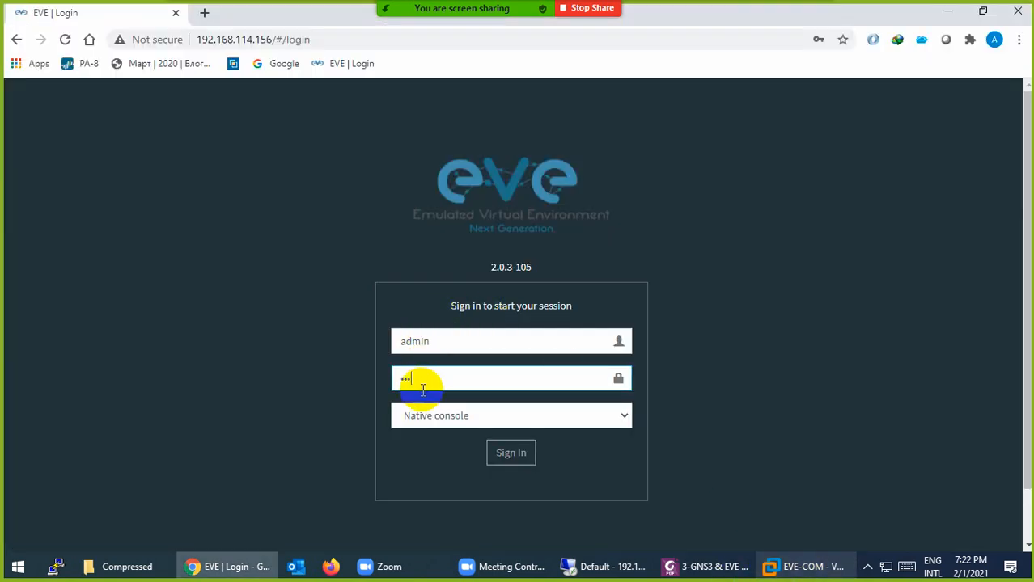
{"action": "left_click", "coordinate": [500, 459]}
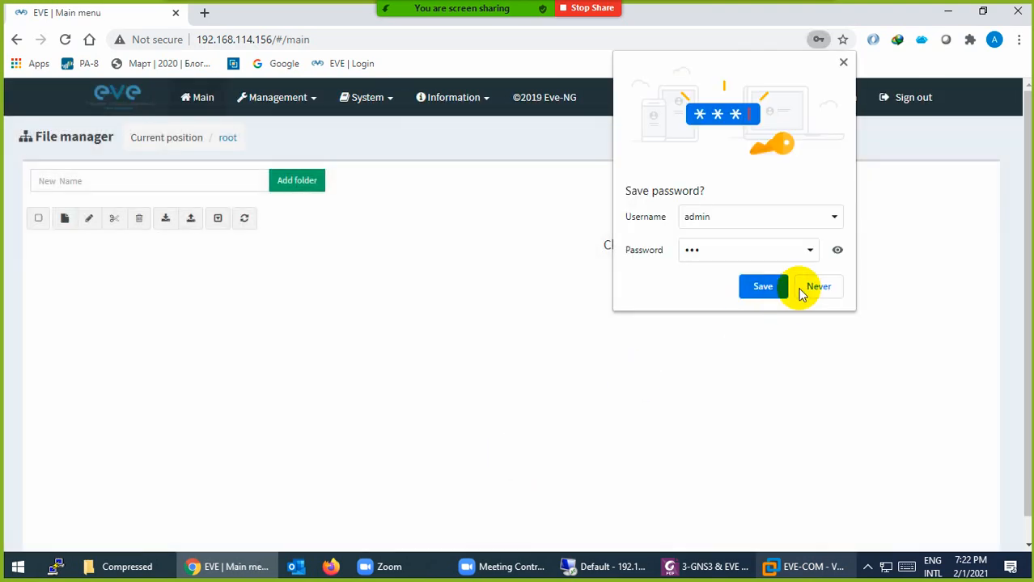
{"action": "left_click", "coordinate": [805, 285]}
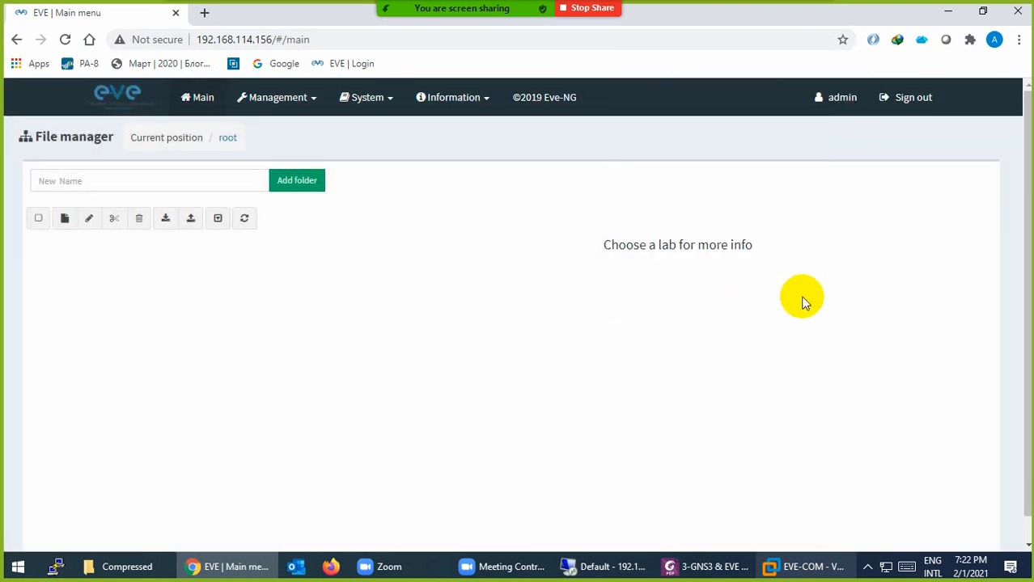
Create and save a new lab named CCP-Ent
{"action": "left_click", "coordinate": [65, 220]}
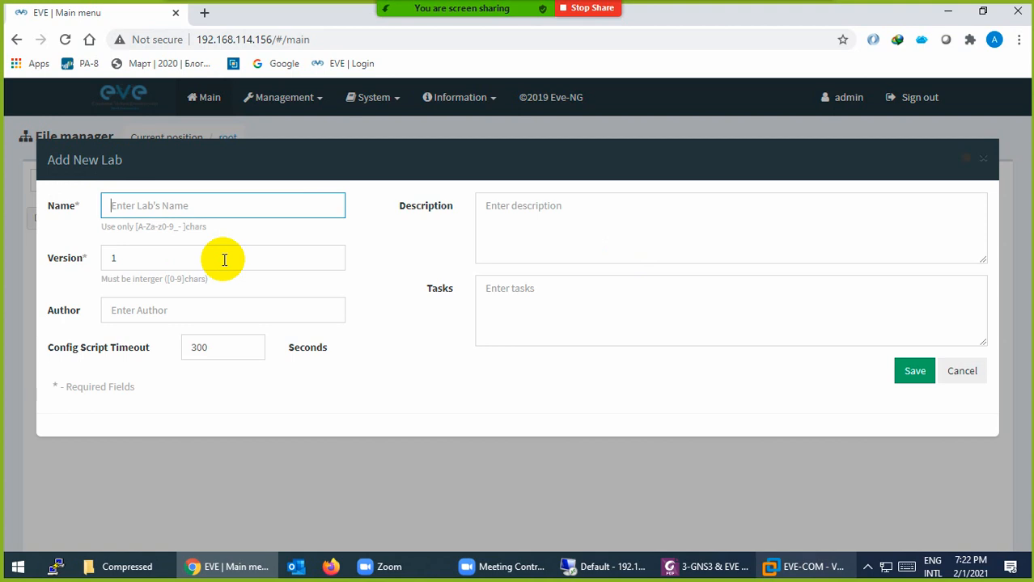
{"action": "type", "text": "cc"}
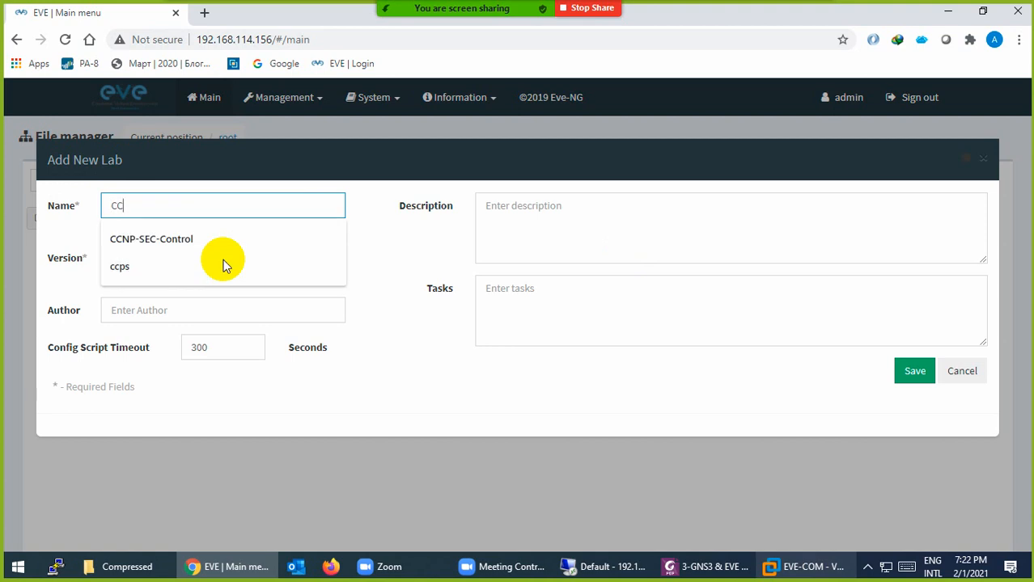
{"action": "type", "text": "P-Ent"}
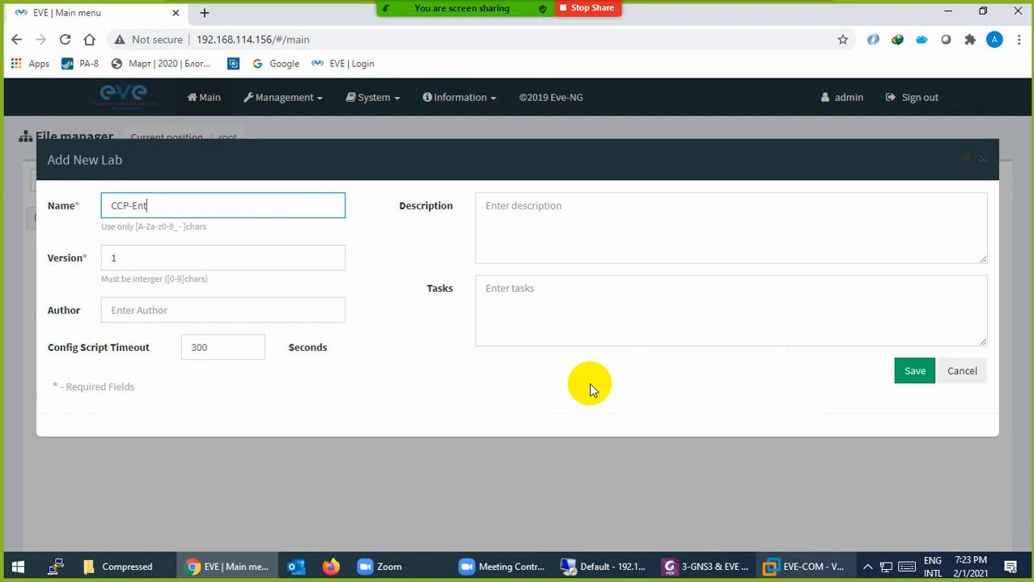
{"action": "left_click", "coordinate": [913, 371]}
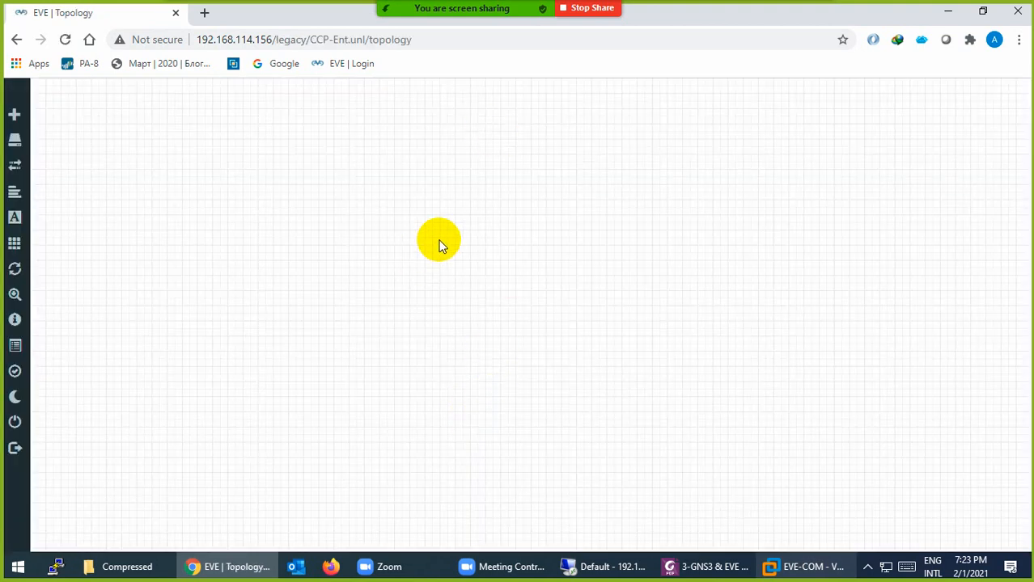
{"action": "right_click", "coordinate": [507, 217]}
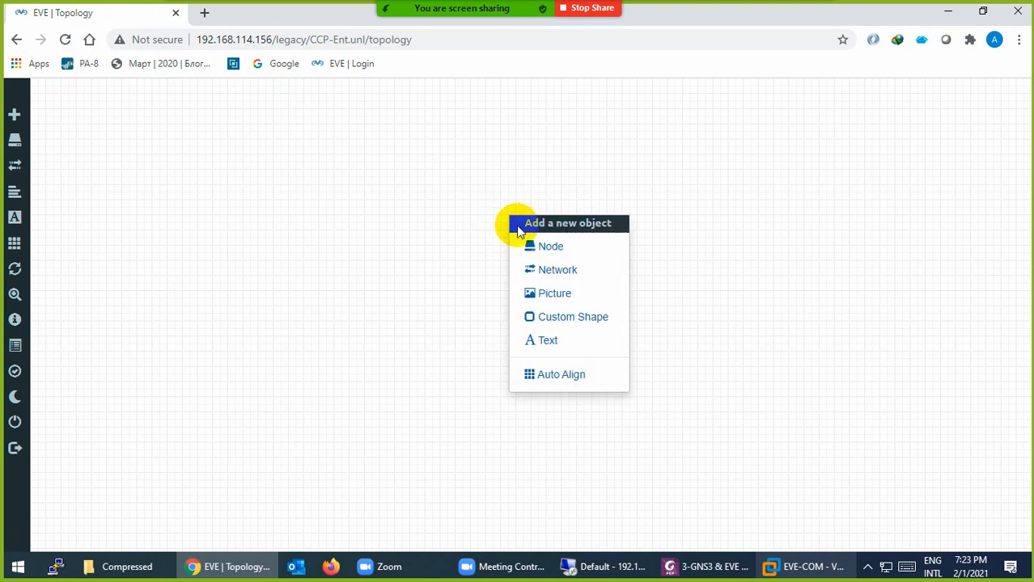
{"action": "left_click", "coordinate": [528, 251]}
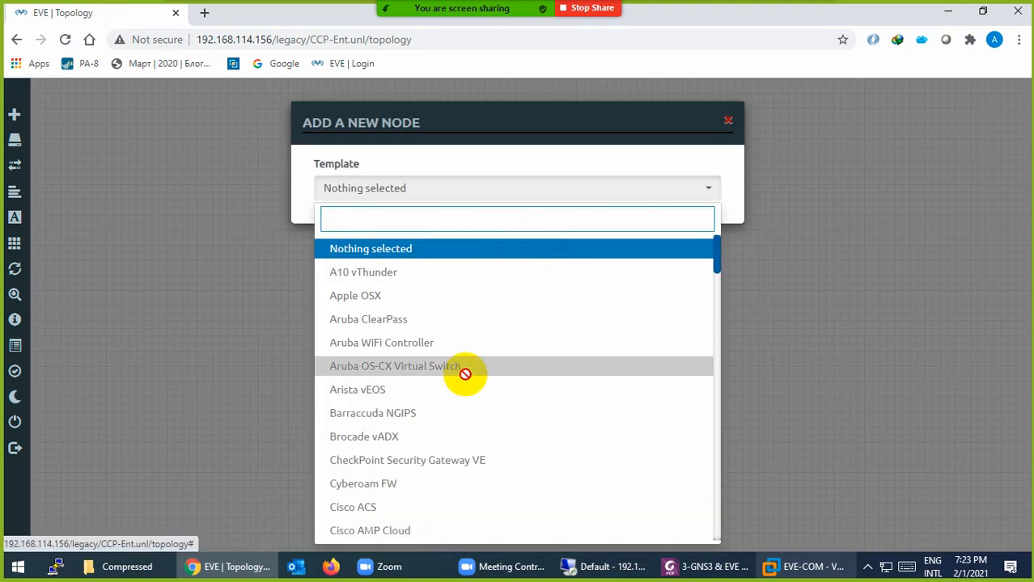
{"action": "scroll", "coordinate": [432, 351], "scroll_direction": "down", "scroll_amount": 12}
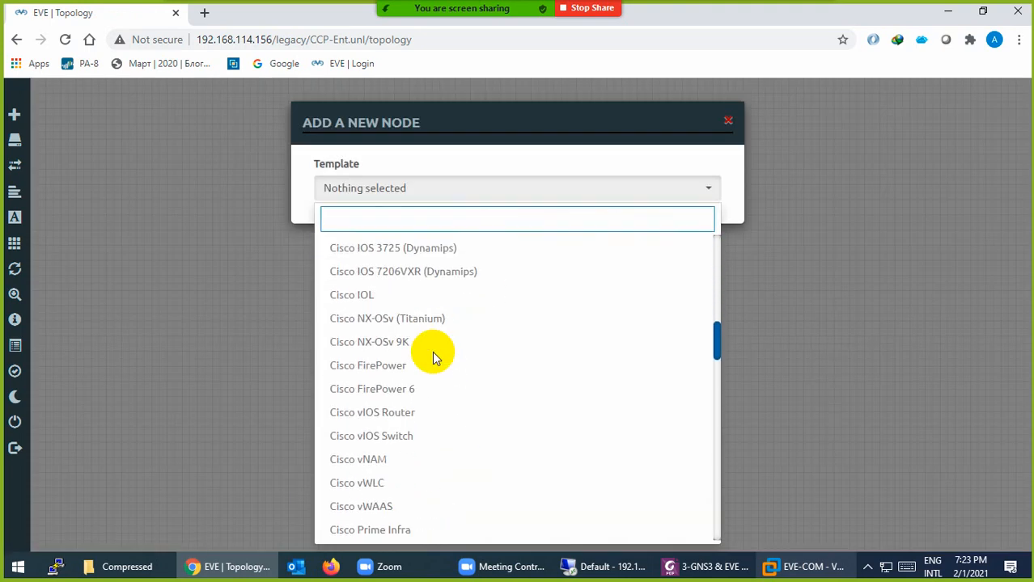
{"action": "scroll", "coordinate": [413, 352], "scroll_direction": "down", "scroll_amount": 15}
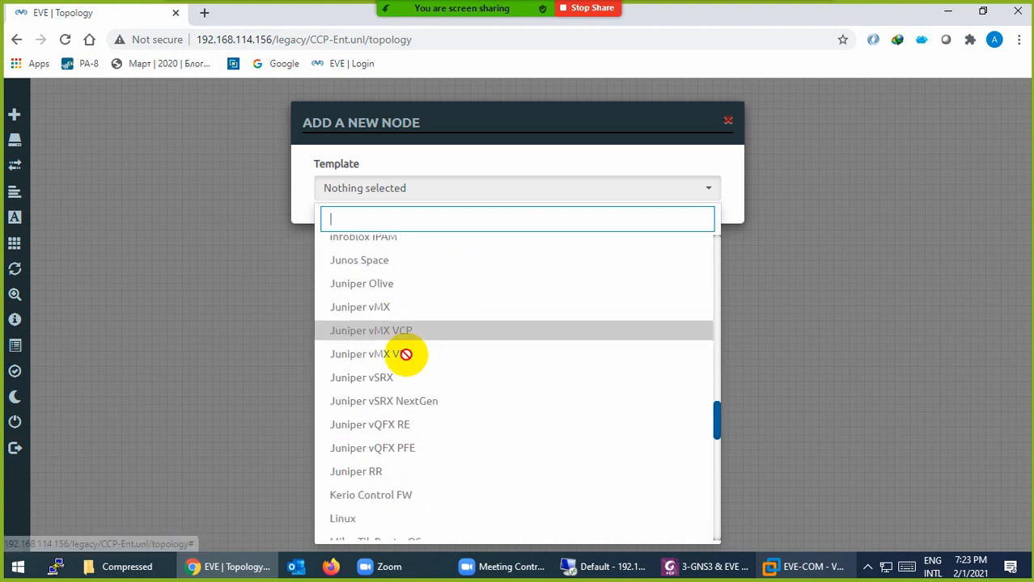
{"action": "scroll", "coordinate": [406, 354], "scroll_direction": "down", "scroll_amount": 5}
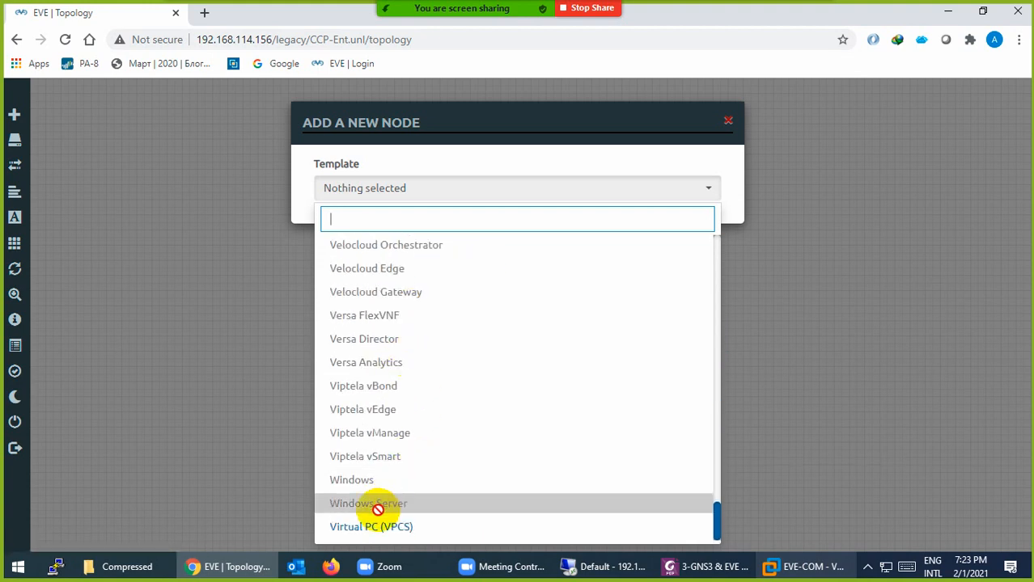
{"action": "scroll", "coordinate": [354, 298], "scroll_direction": "up", "scroll_amount": 20}
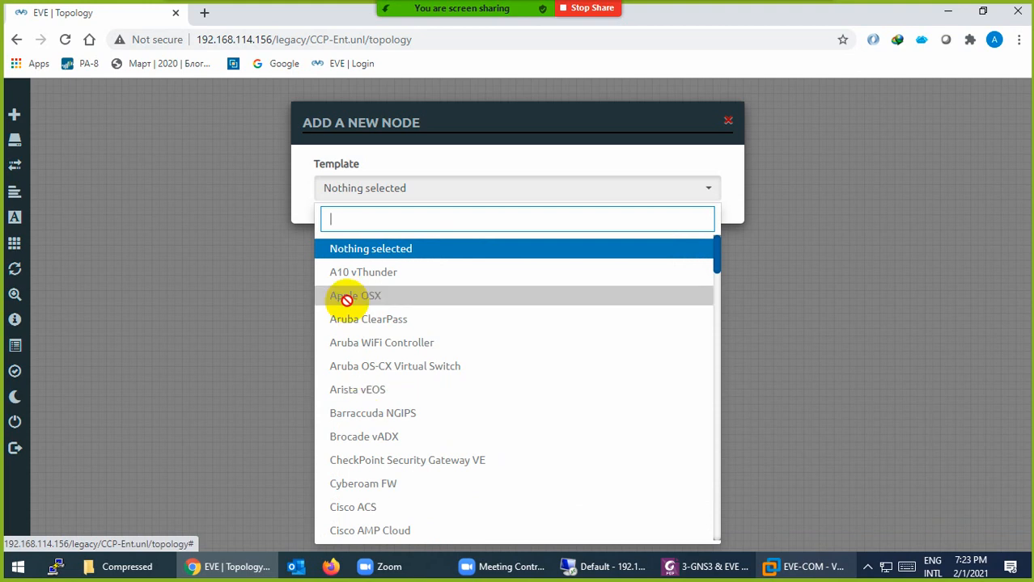
{"action": "scroll", "coordinate": [339, 329], "scroll_direction": "down", "scroll_amount": 5}
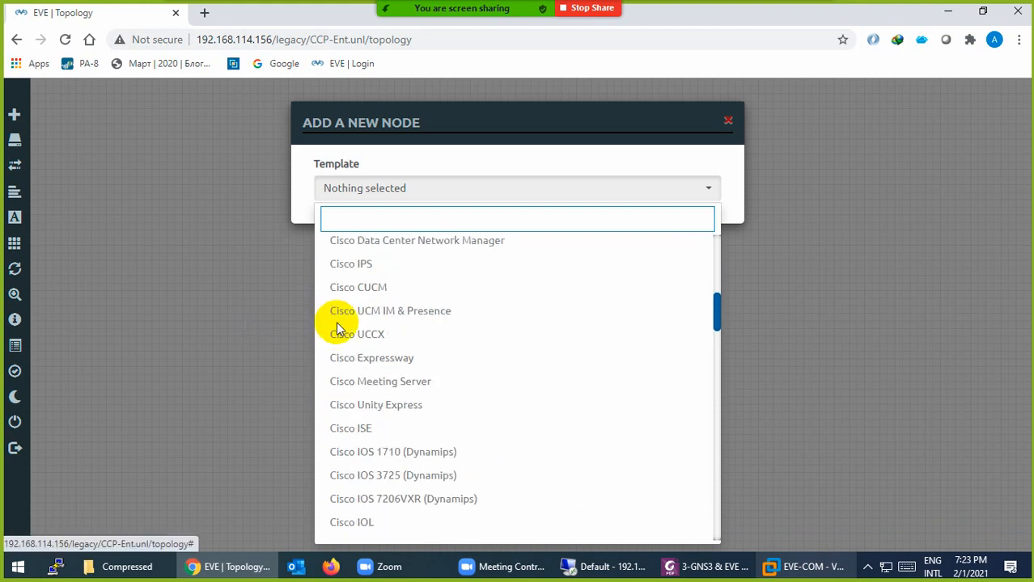
{"action": "scroll", "coordinate": [339, 329], "scroll_direction": "down", "scroll_amount": 10}
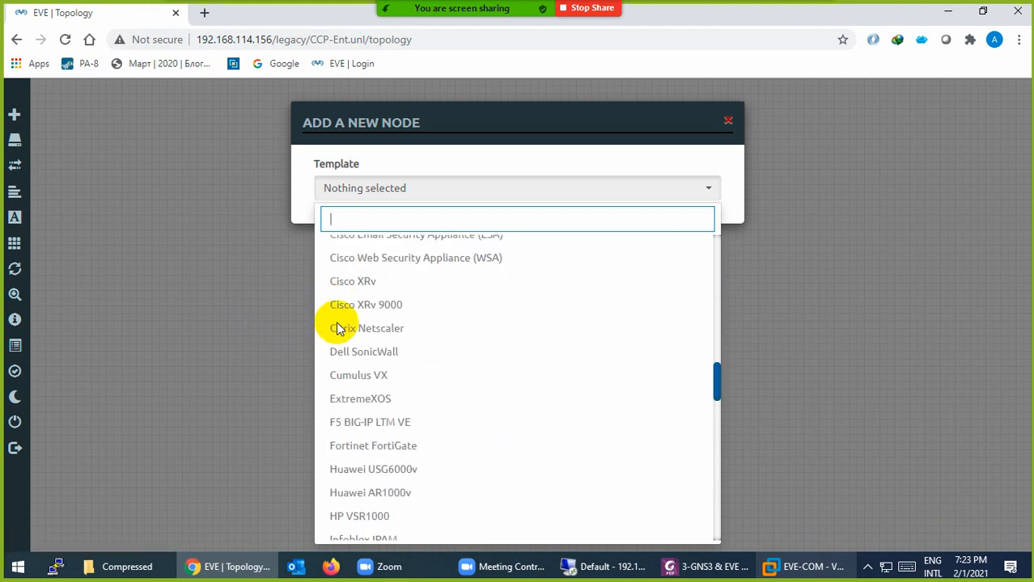
{"action": "left_click", "coordinate": [196, 317]}
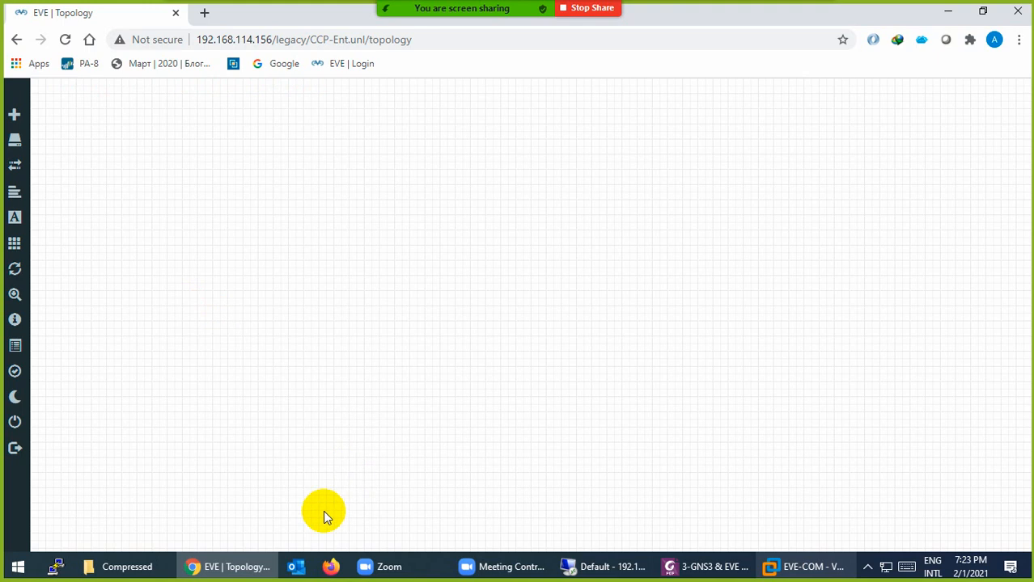
Install WinSCP 5.17.10 from the Compressed folder, skipping the Getting started page, then return to the EVE-COM console
{"action": "left_click", "coordinate": [138, 565]}
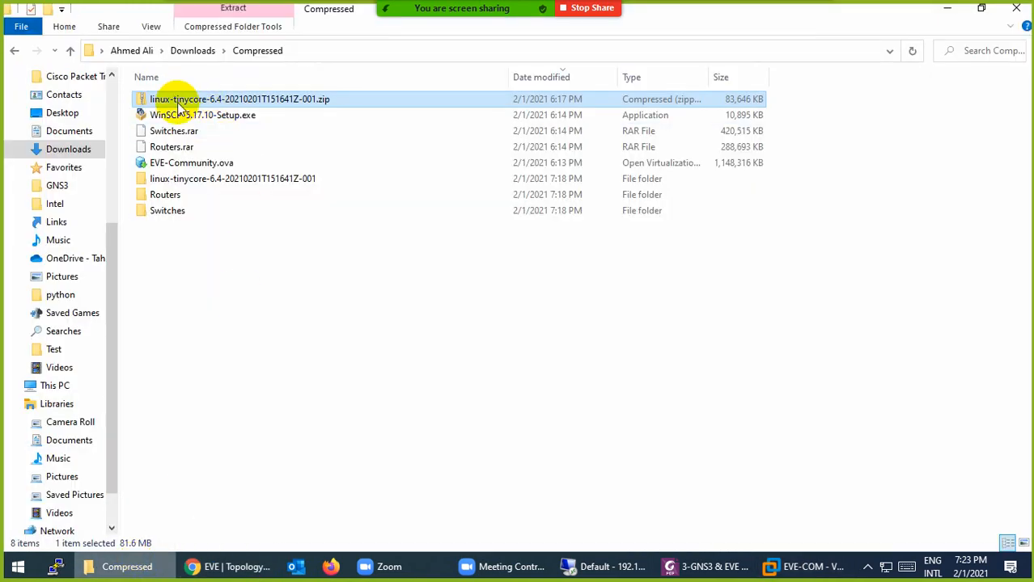
{"action": "double_click", "coordinate": [176, 118]}
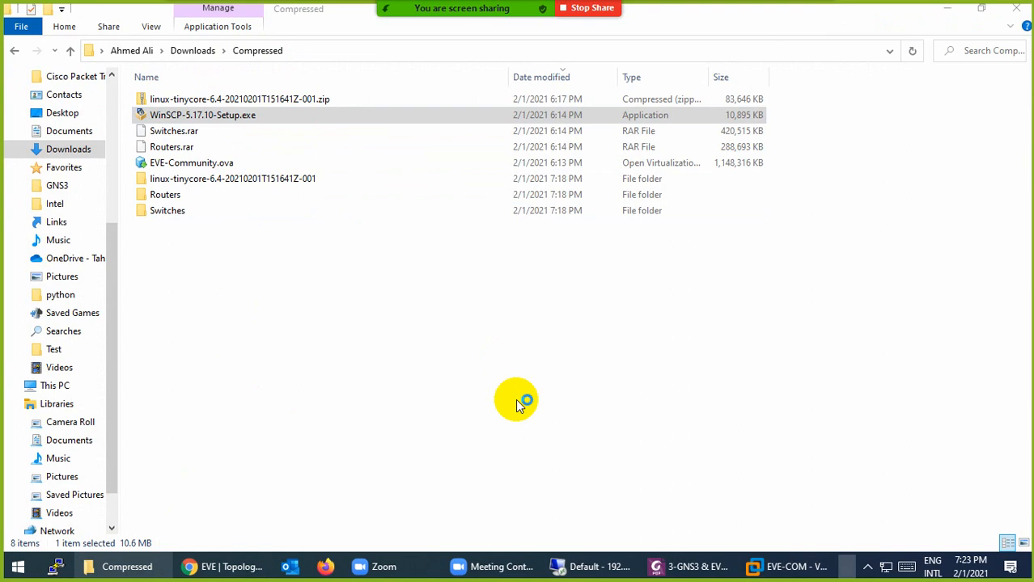
{"action": "left_click", "coordinate": [639, 433]}
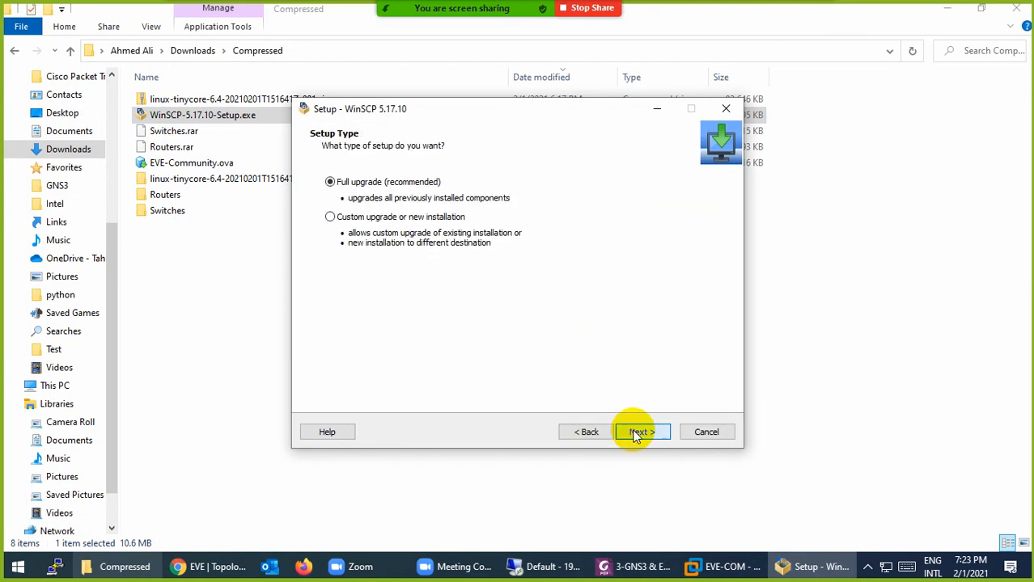
{"action": "left_click", "coordinate": [637, 435]}
{"action": "left_click", "coordinate": [638, 433]}
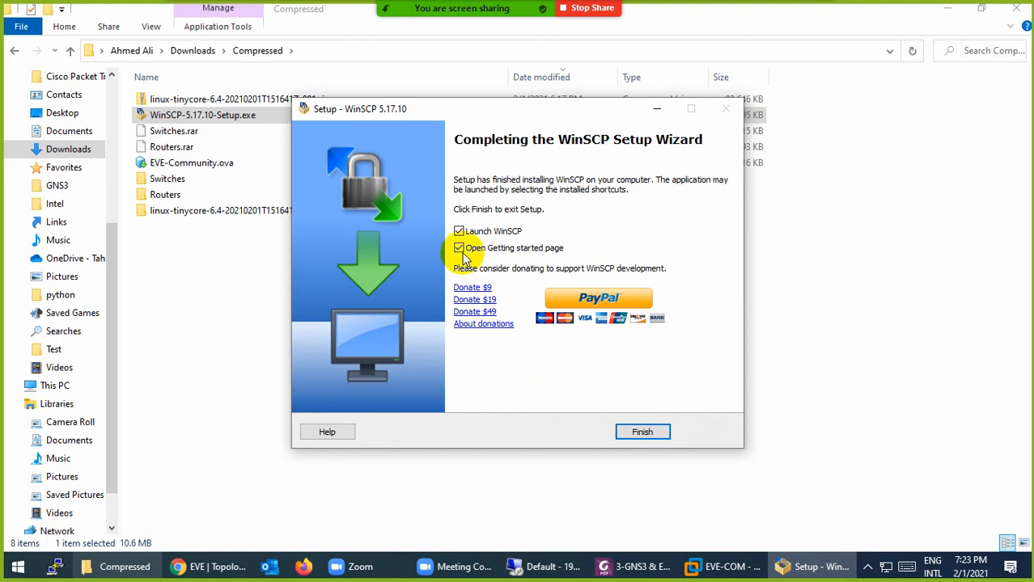
{"action": "left_click", "coordinate": [462, 251]}
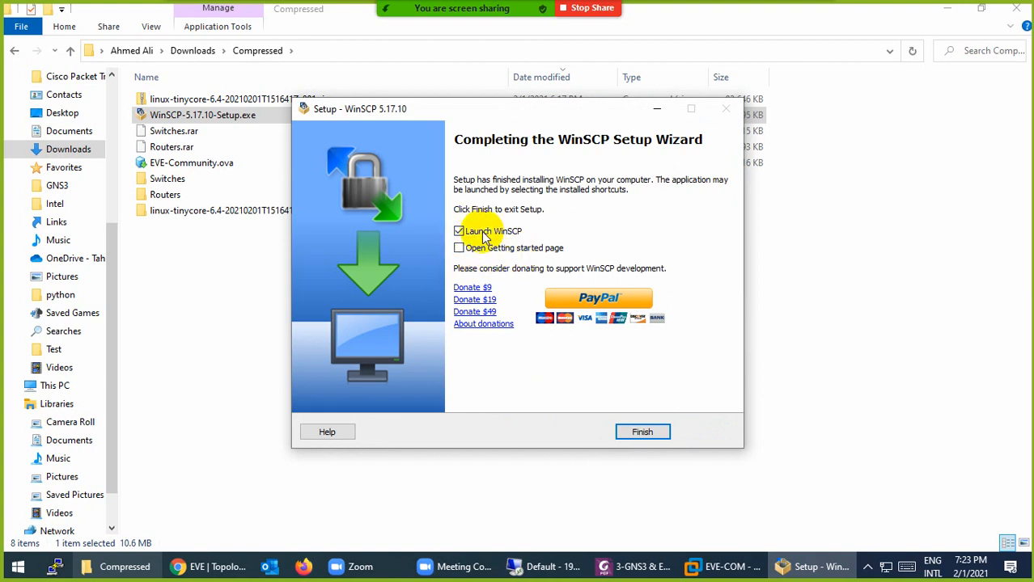
{"action": "left_click", "coordinate": [635, 432]}
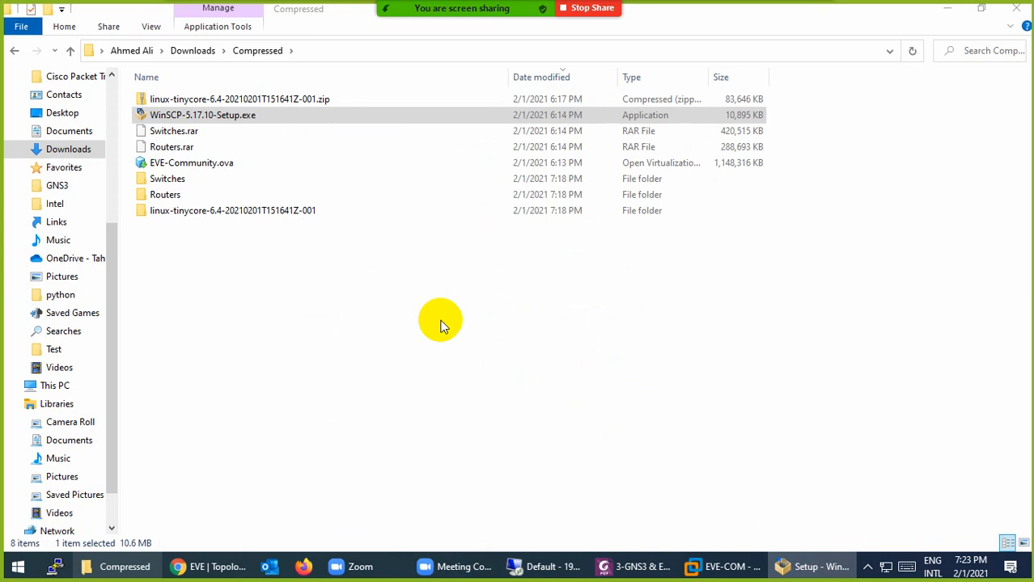
{"action": "left_click", "coordinate": [780, 566]}
{"action": "left_click", "coordinate": [418, 212]}
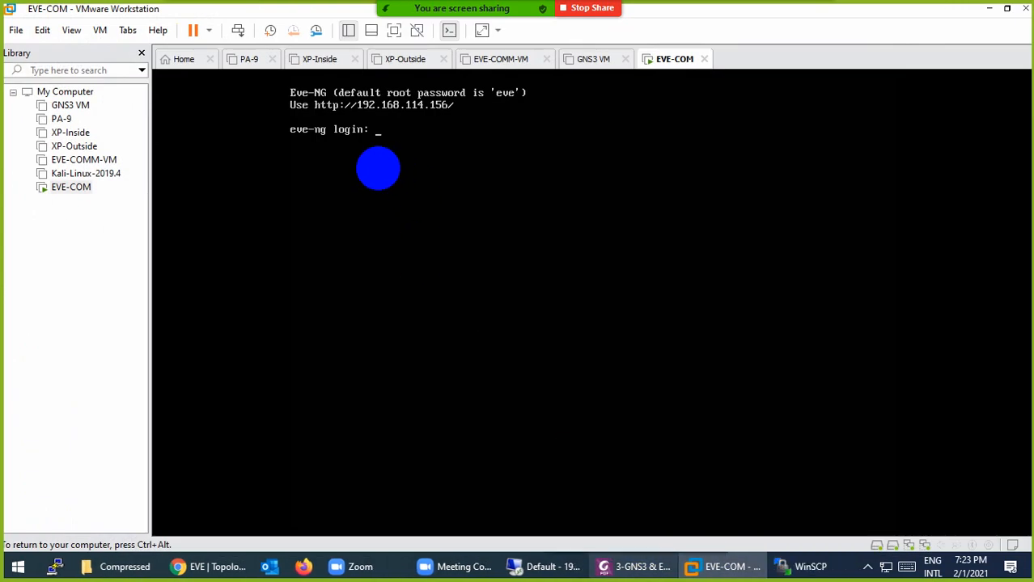
Start a new WinSCP site with host name 192.168.114.156
{"action": "left_click", "coordinate": [809, 566]}
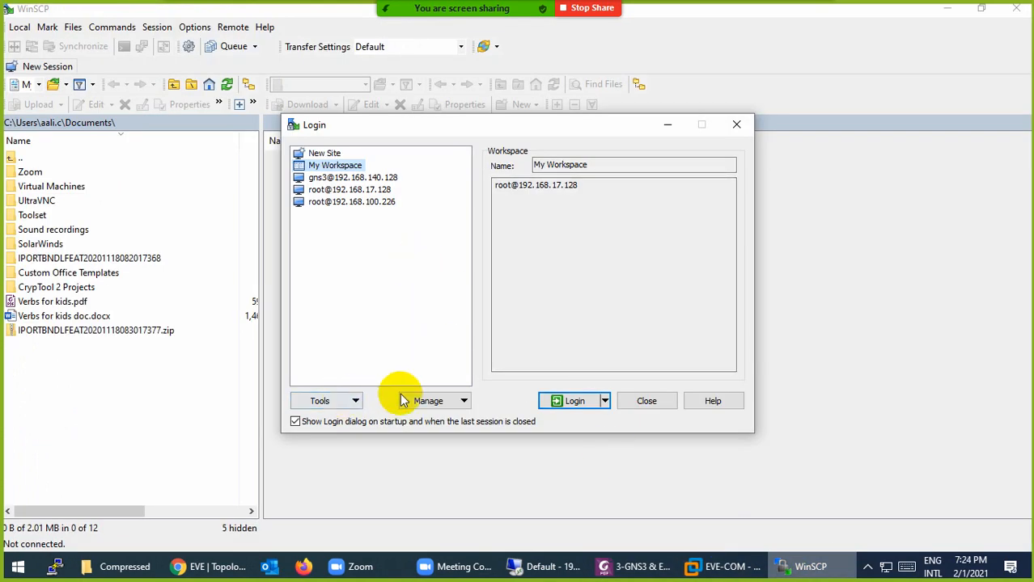
{"action": "left_click", "coordinate": [324, 152]}
{"action": "left_click", "coordinate": [526, 217]}
{"action": "type", "text": "192.168.114"}
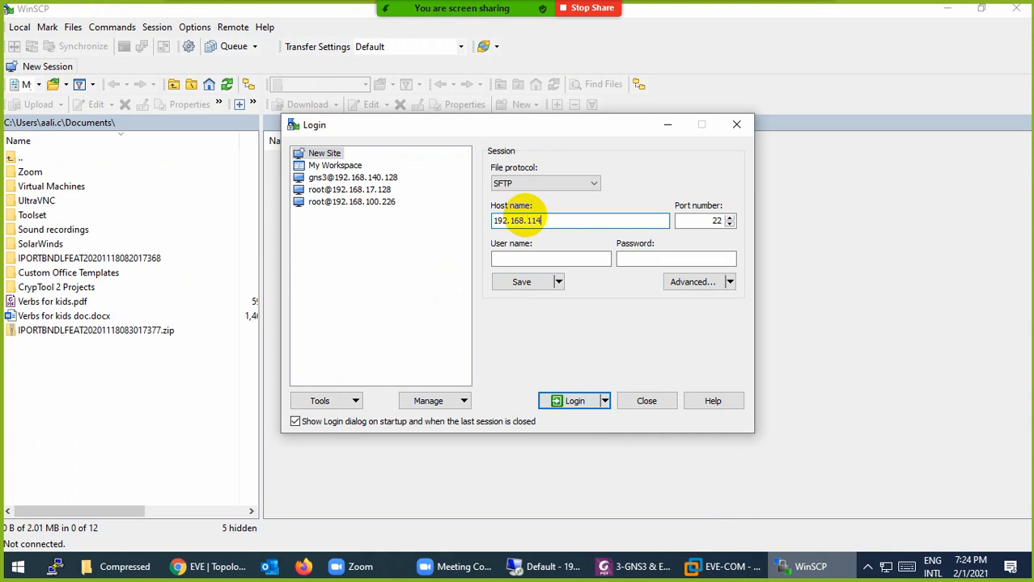
{"action": "type", "text": ".156"}
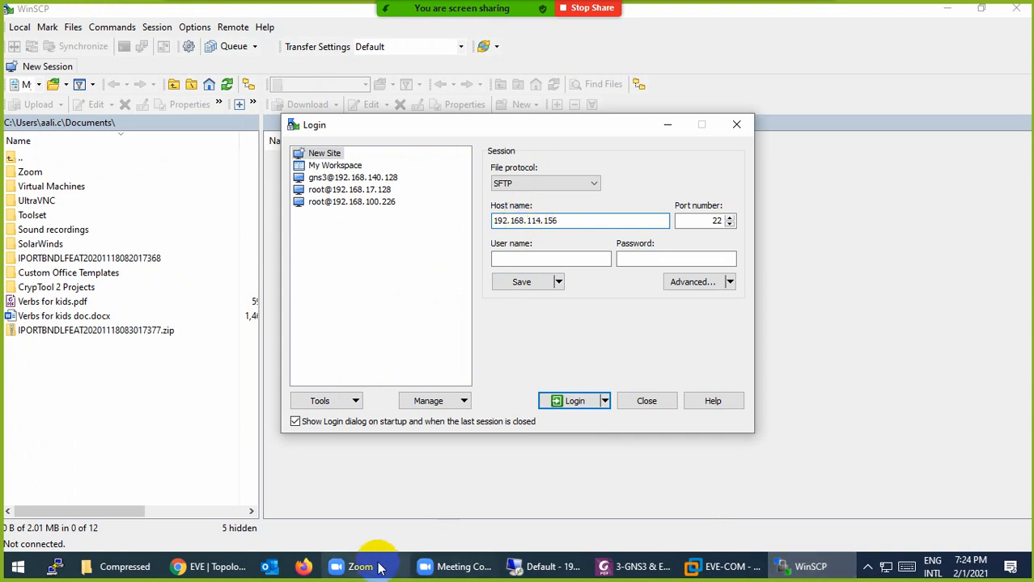
{"action": "left_click", "coordinate": [197, 564]}
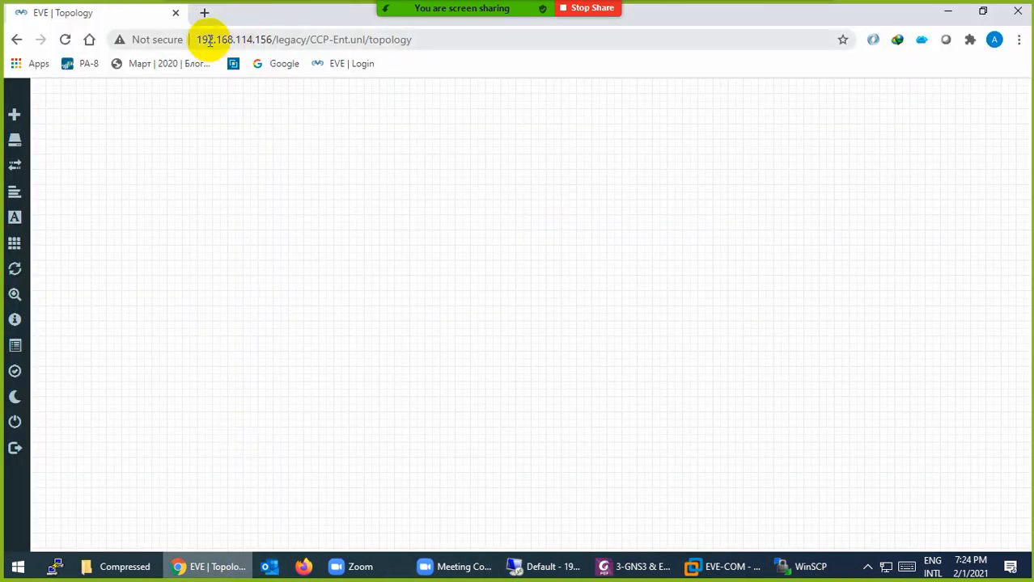
{"action": "left_click", "coordinate": [695, 570]}
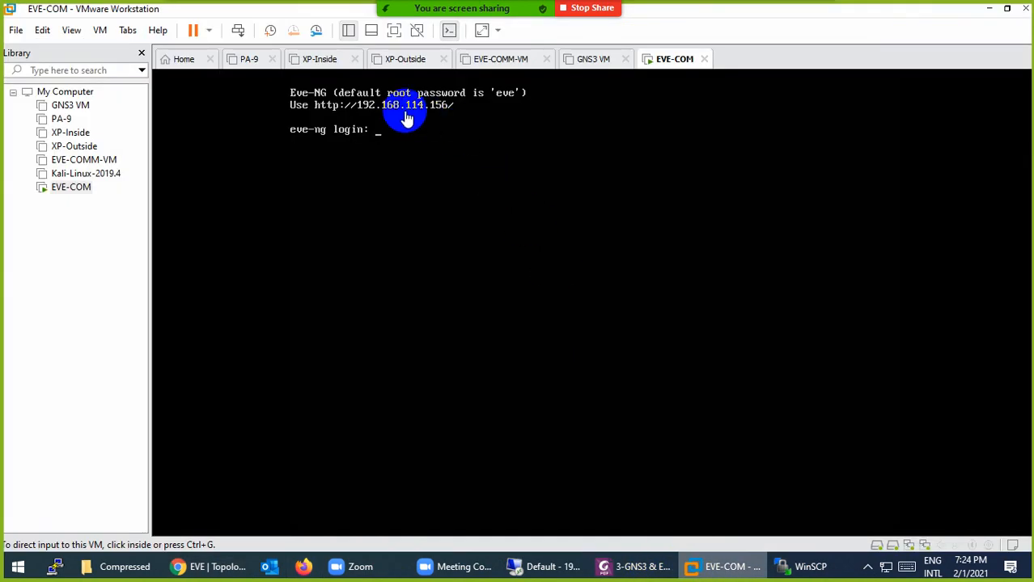
{"action": "left_click", "coordinate": [712, 566]}
{"action": "left_click", "coordinate": [803, 567]}
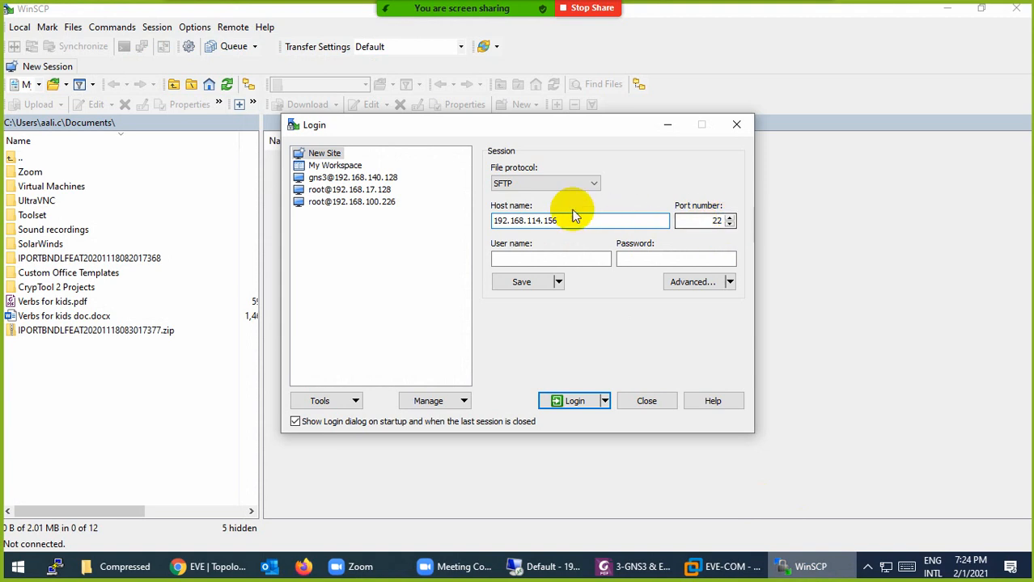
Enter user root and its password, then save the site with the password stored
{"action": "left_click", "coordinate": [530, 258]}
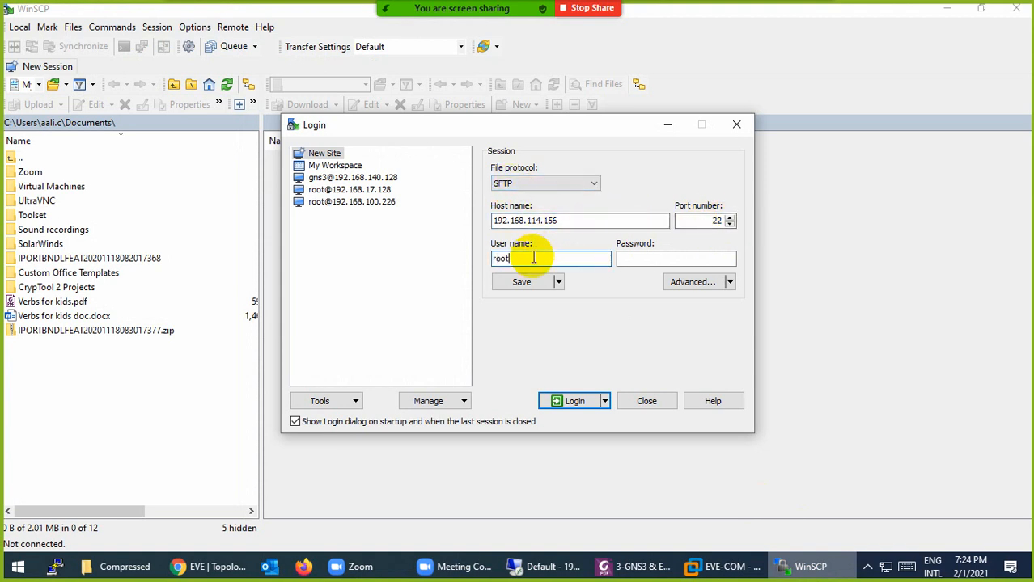
{"action": "left_click", "coordinate": [722, 566]}
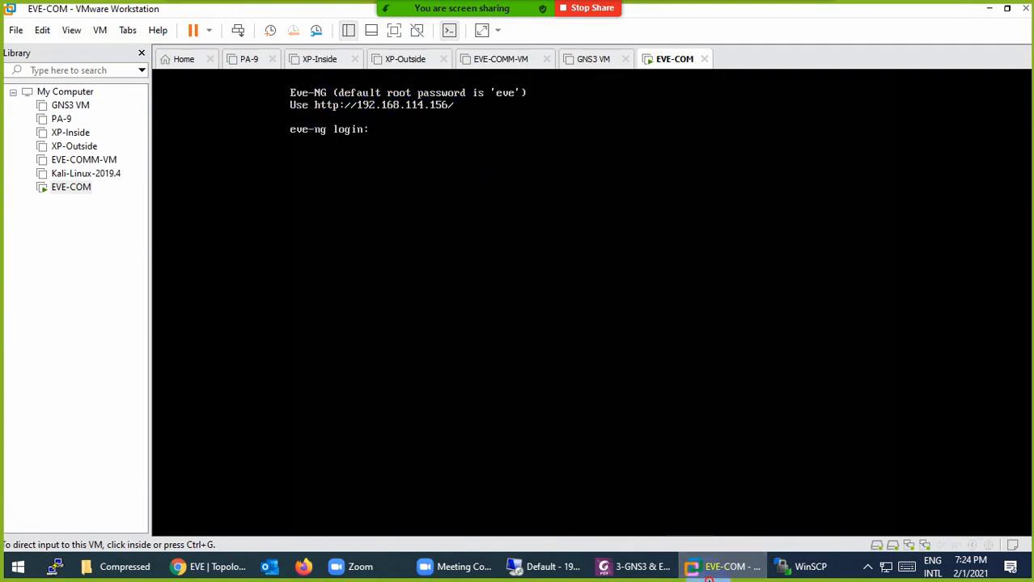
{"action": "left_click", "coordinate": [708, 571]}
{"action": "left_click", "coordinate": [644, 257]}
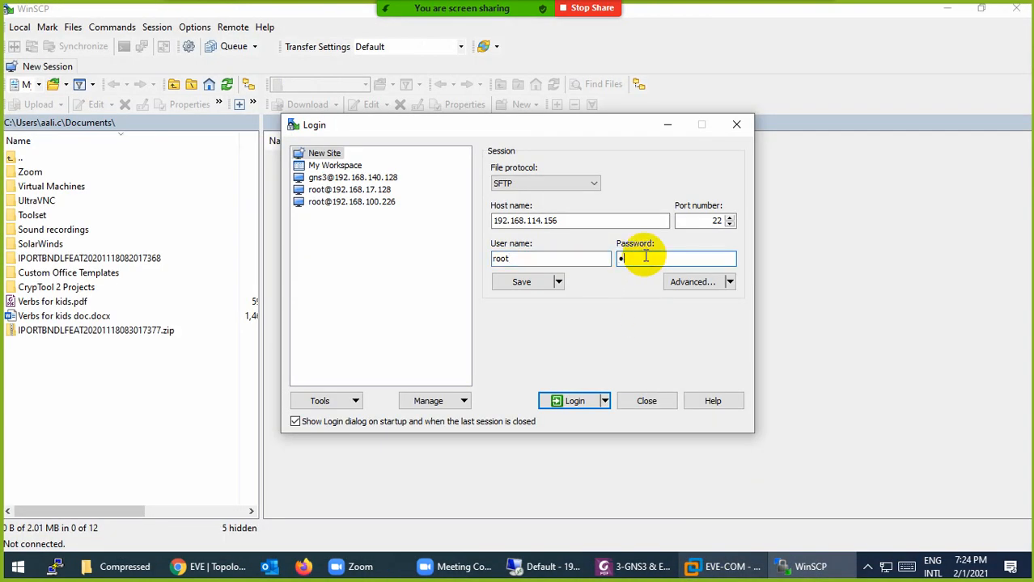
{"action": "left_click", "coordinate": [518, 283]}
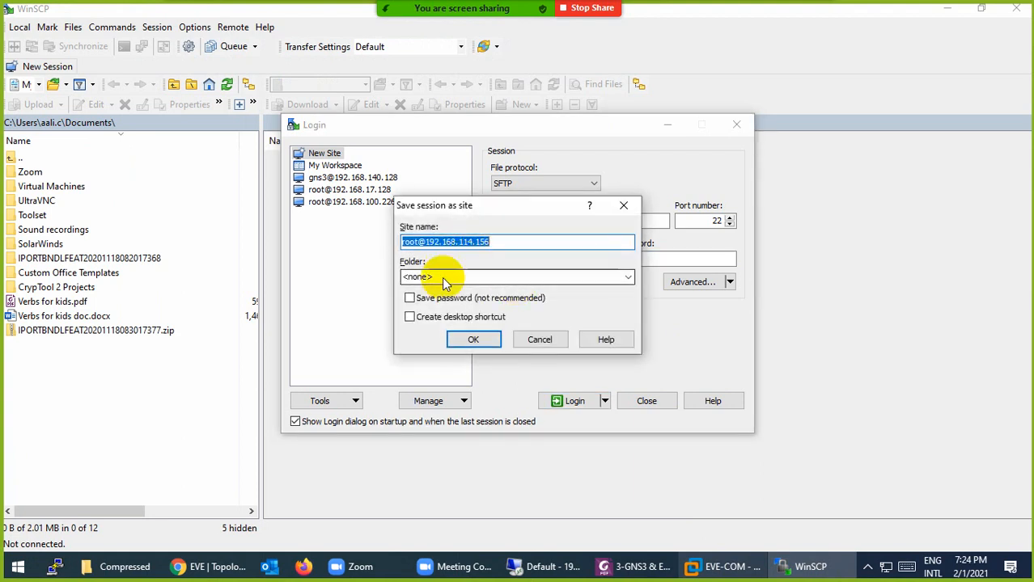
{"action": "left_click", "coordinate": [410, 299]}
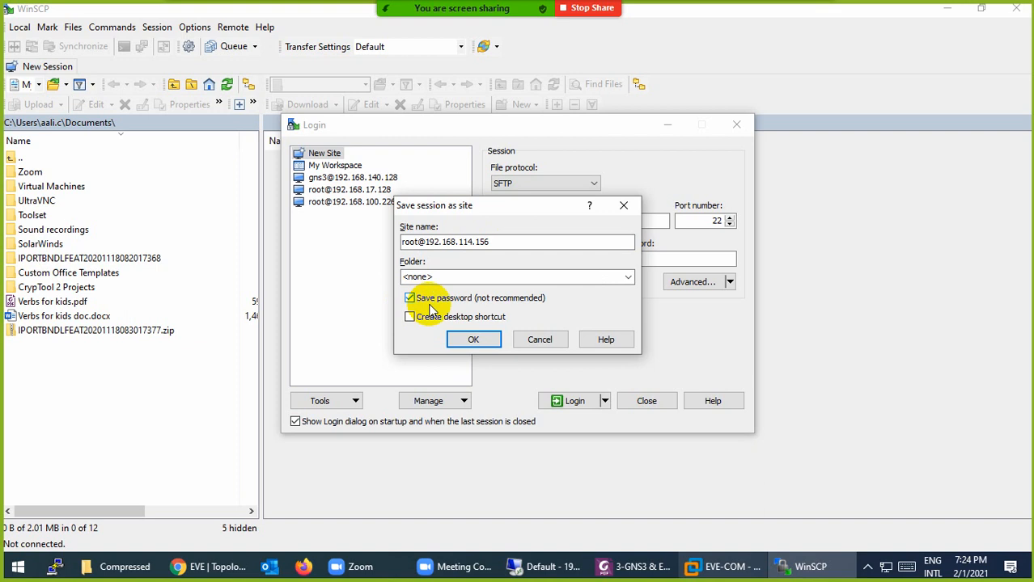
{"action": "left_click", "coordinate": [466, 340]}
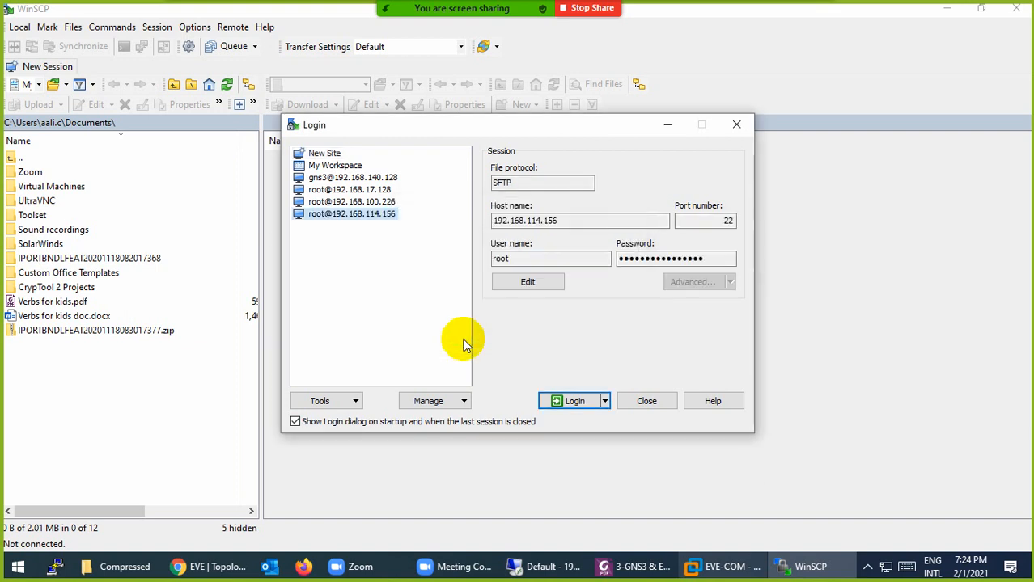
Connect to the EVE-NG server, trusting its host key
{"action": "left_click", "coordinate": [556, 400]}
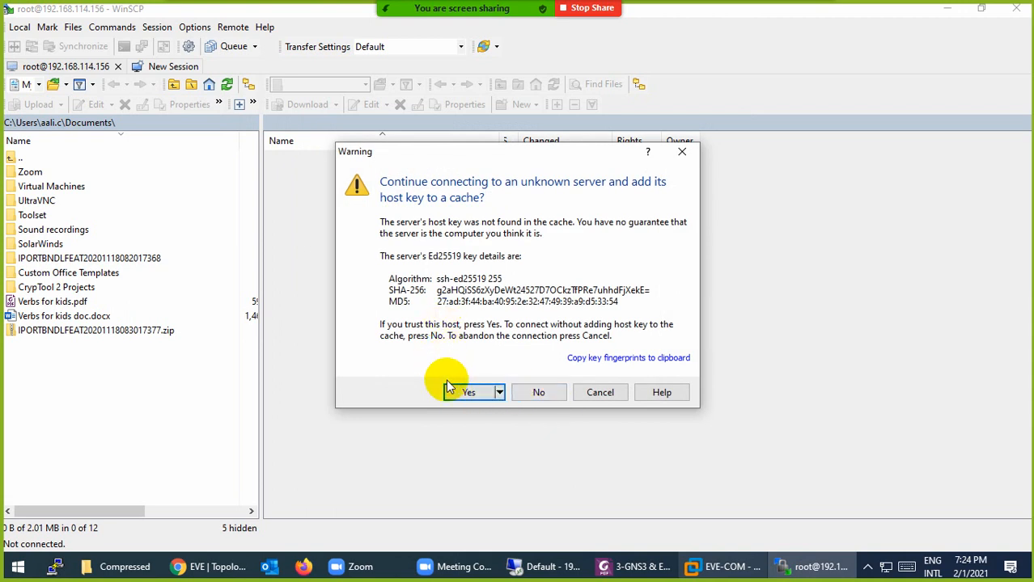
{"action": "left_click", "coordinate": [458, 394]}
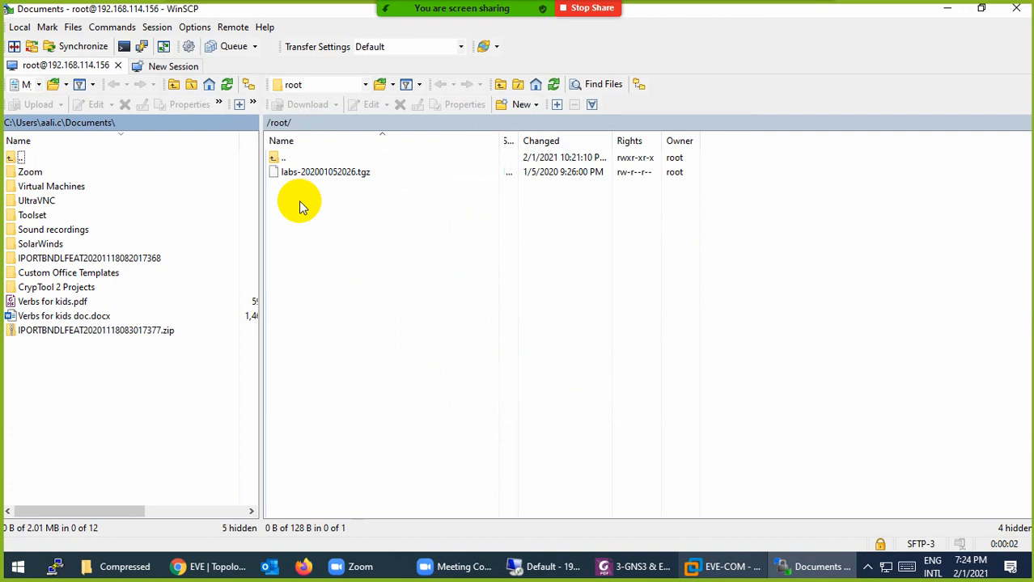
{"action": "left_click", "coordinate": [726, 567]}
{"action": "left_click", "coordinate": [706, 563]}
Browse the server to /opt/unetlab/addons/dynamips and the local side to the home folder
{"action": "double_click", "coordinate": [273, 161]}
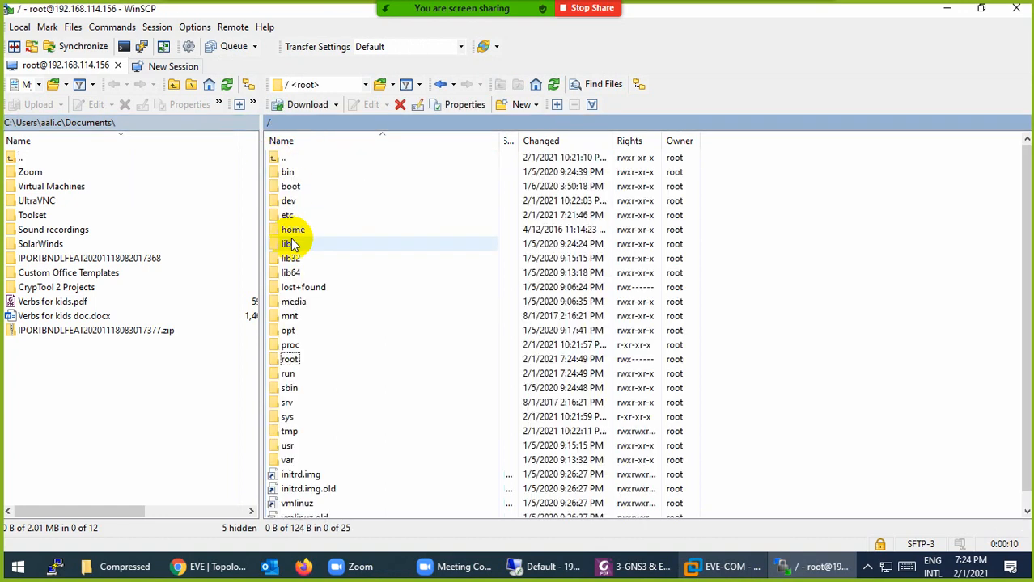
{"action": "left_click", "coordinate": [279, 333]}
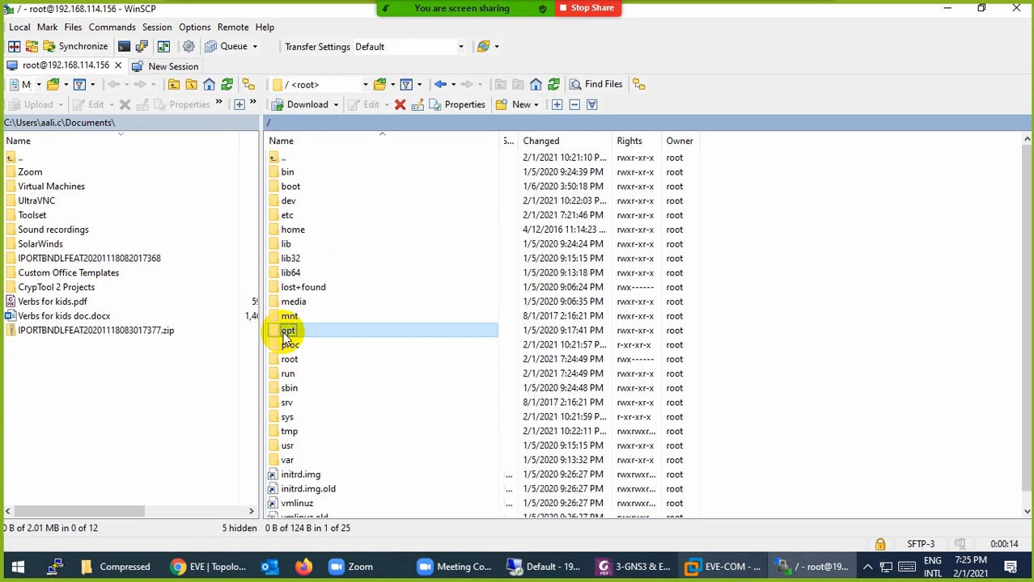
{"action": "double_click", "coordinate": [285, 337]}
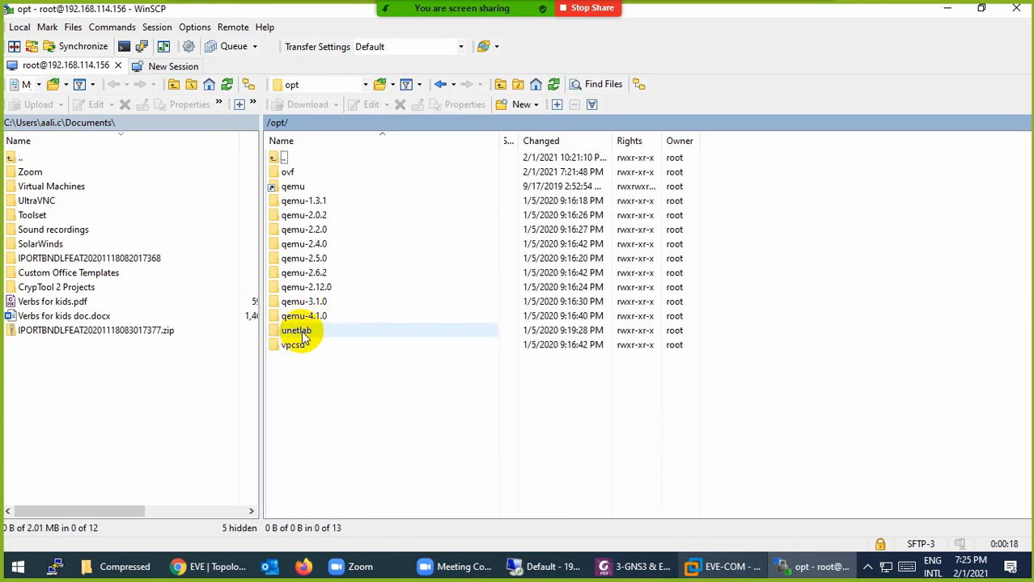
{"action": "double_click", "coordinate": [301, 334]}
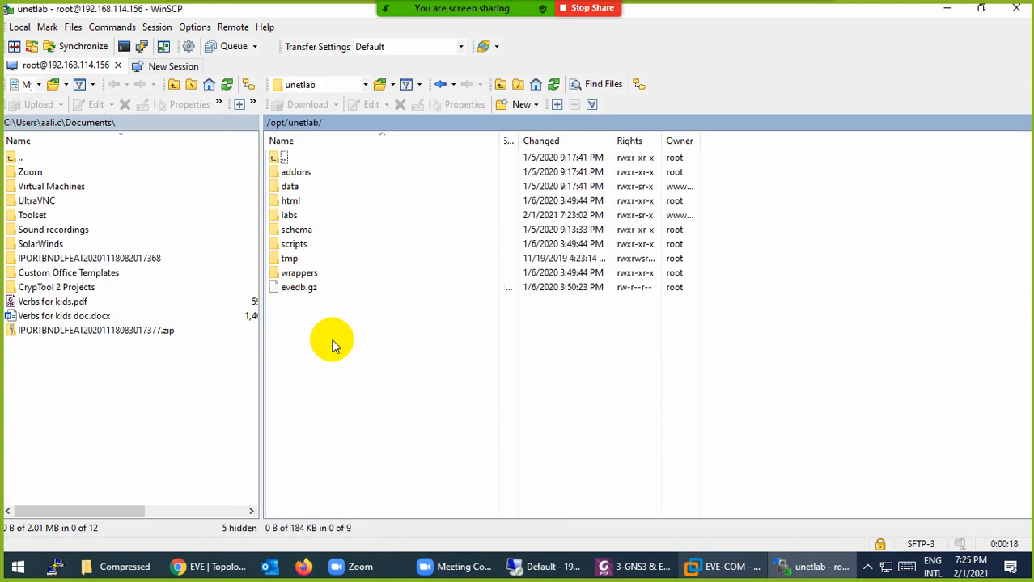
{"action": "double_click", "coordinate": [297, 174]}
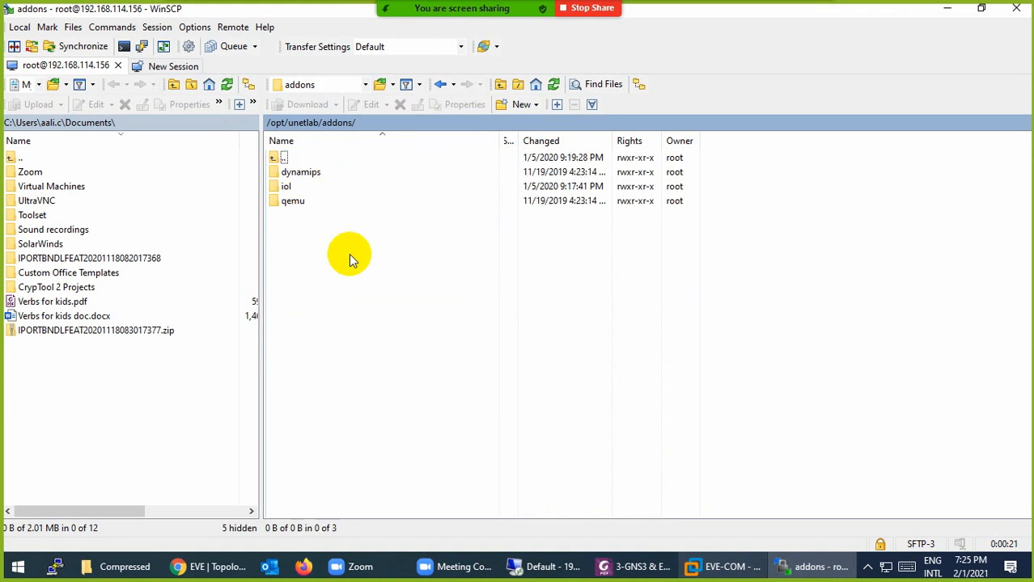
{"action": "double_click", "coordinate": [306, 178]}
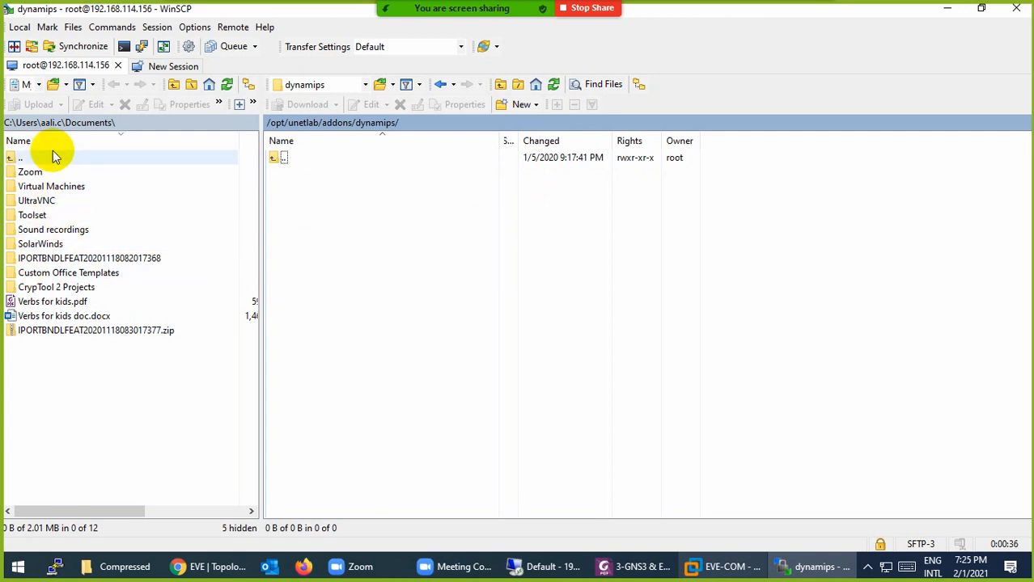
{"action": "double_click", "coordinate": [14, 159]}
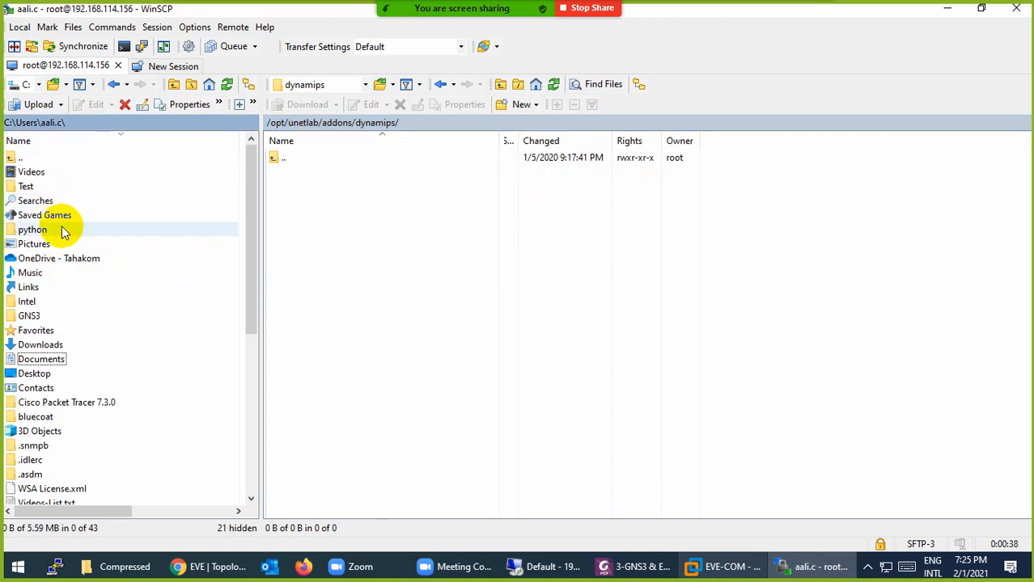
Open the local Downloads\Compressed\Routers folder of router images
{"action": "left_click", "coordinate": [53, 346]}
{"action": "double_click", "coordinate": [53, 346]}
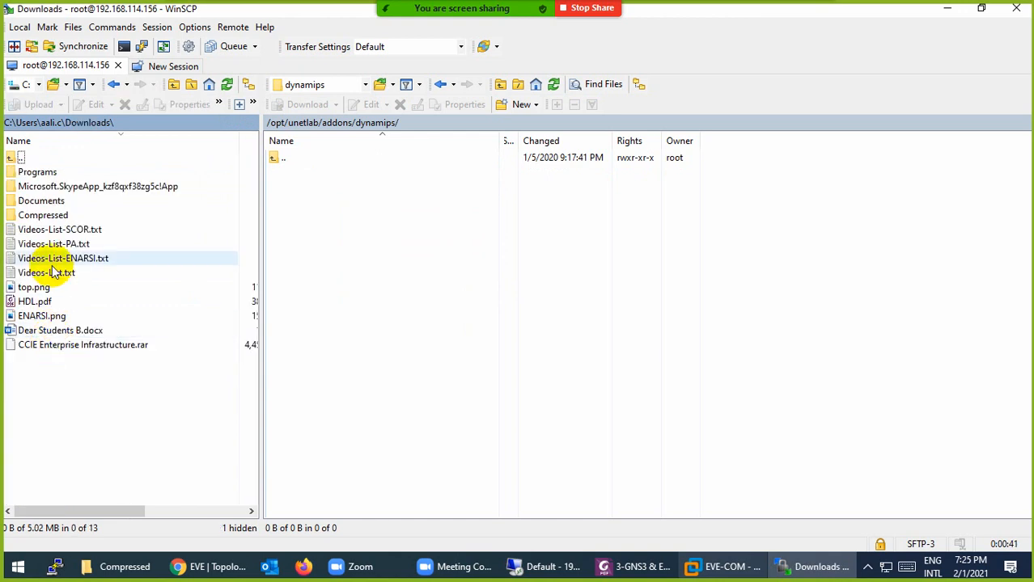
{"action": "double_click", "coordinate": [43, 217]}
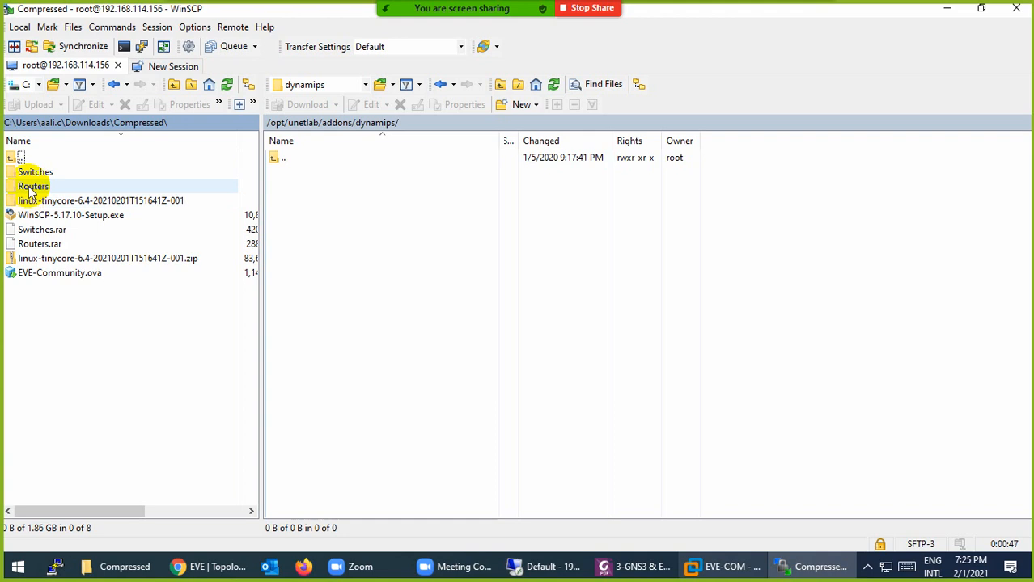
{"action": "left_click", "coordinate": [37, 243]}
{"action": "double_click", "coordinate": [34, 187]}
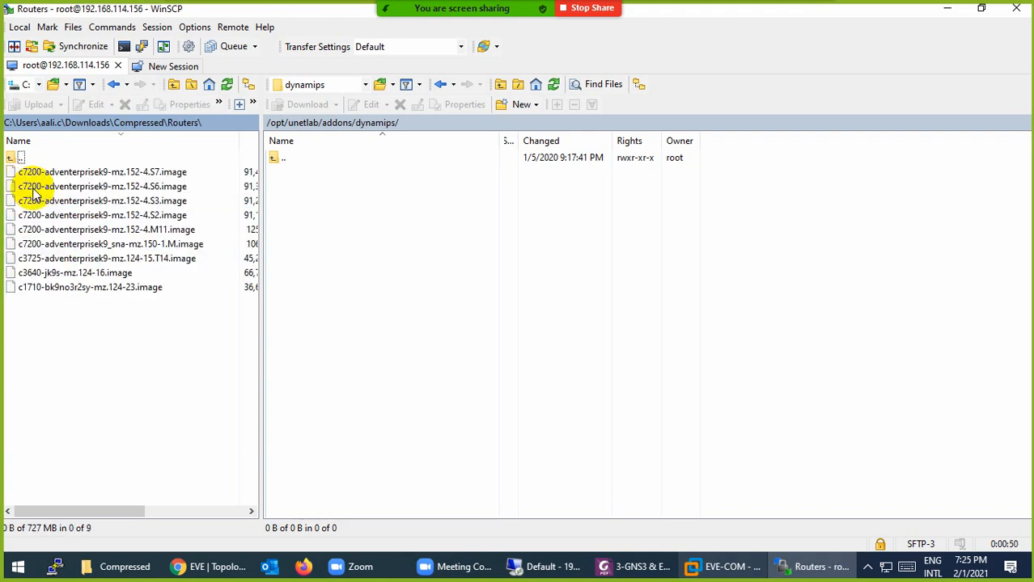
Delete the c1710 image locally and upload the other eight images to /opt/unetlab/addons/dynamips/
{"action": "left_click", "coordinate": [49, 289]}
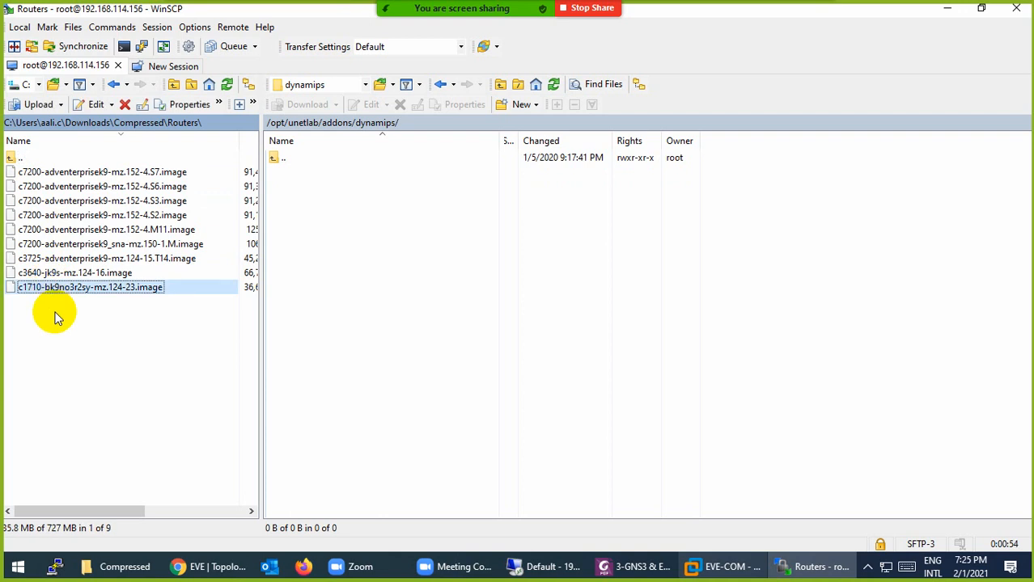
{"action": "key", "text": "Delete"}
{"action": "left_click", "coordinate": [533, 310]}
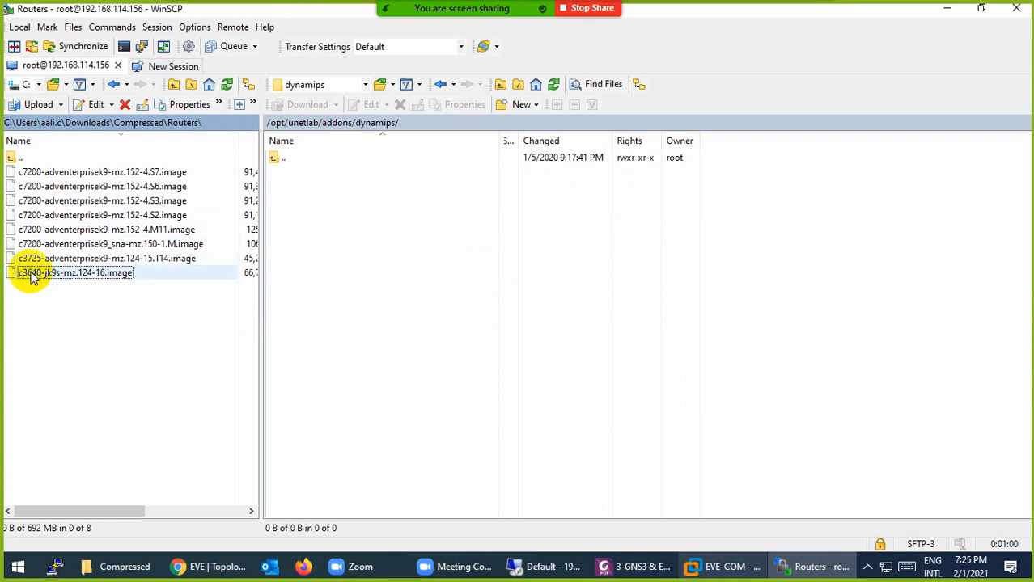
{"action": "left_click_drag", "start_coordinate": [145, 336], "coordinate": [50, 176]}
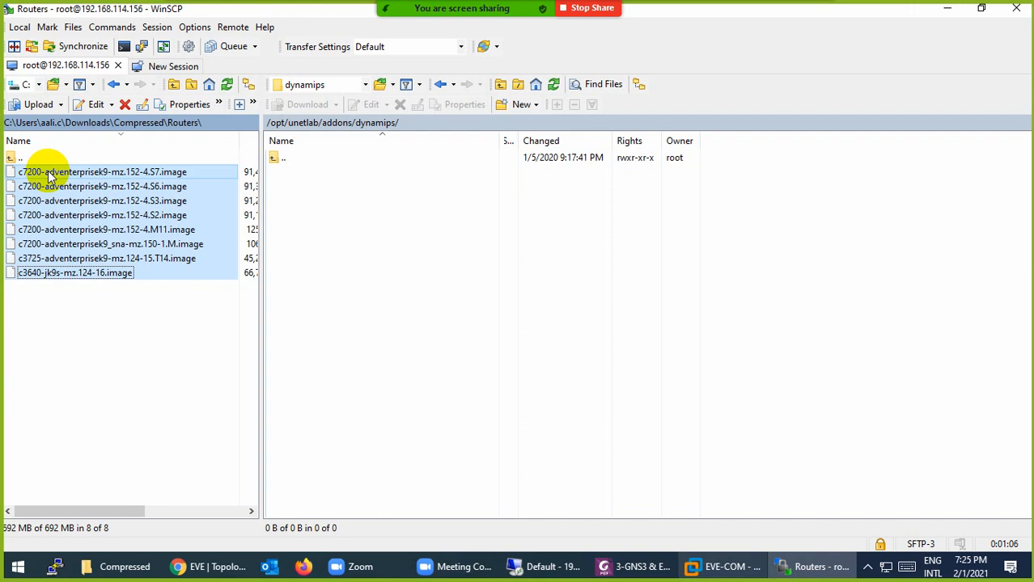
{"action": "left_click_drag", "start_coordinate": [50, 176], "coordinate": [369, 136]}
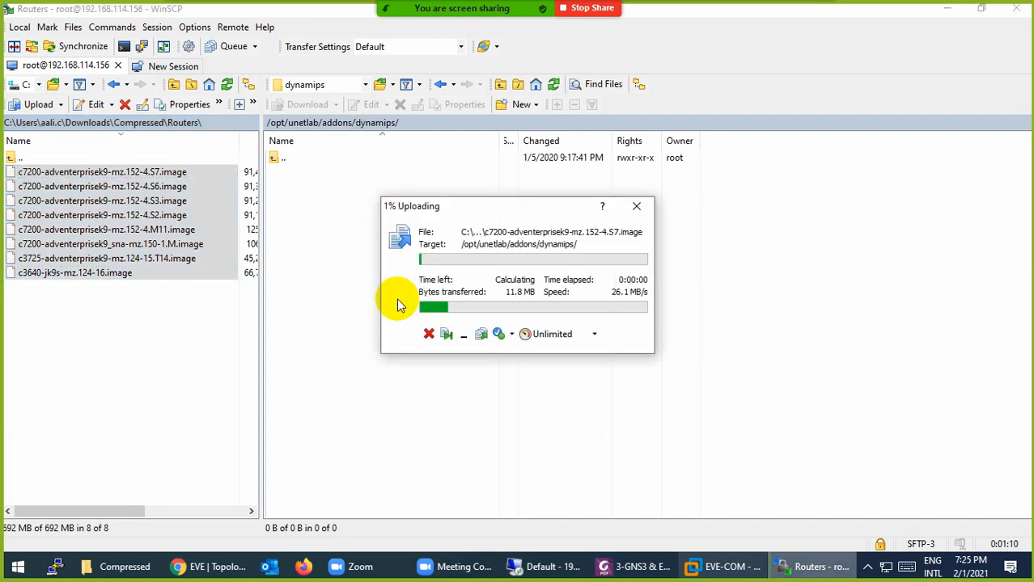
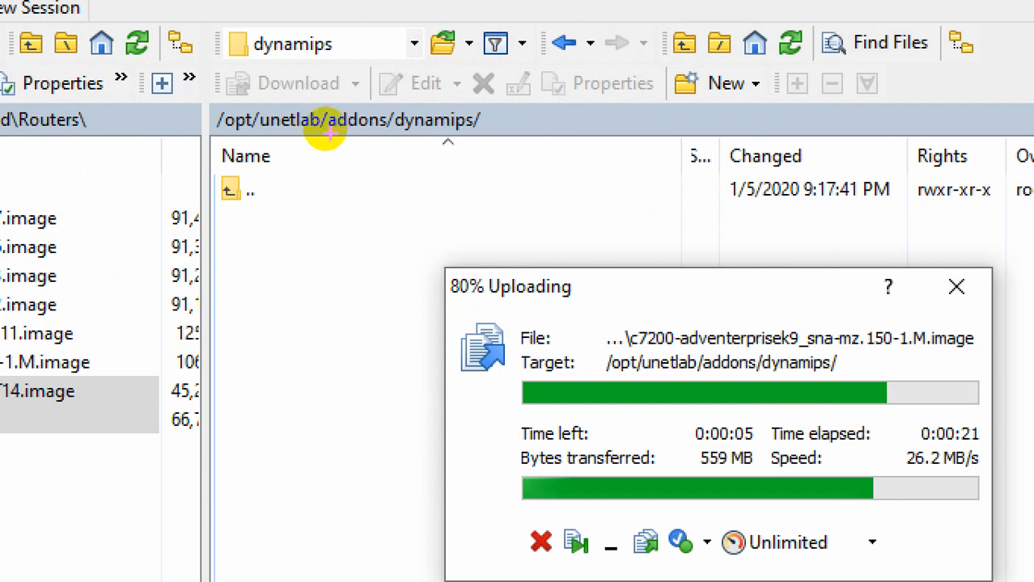
Once the router images finish uploading, return the server panel to /opt/unetlab/addons/
{"action": "left_click_drag", "start_coordinate": [323, 134], "coordinate": [393, 135]}
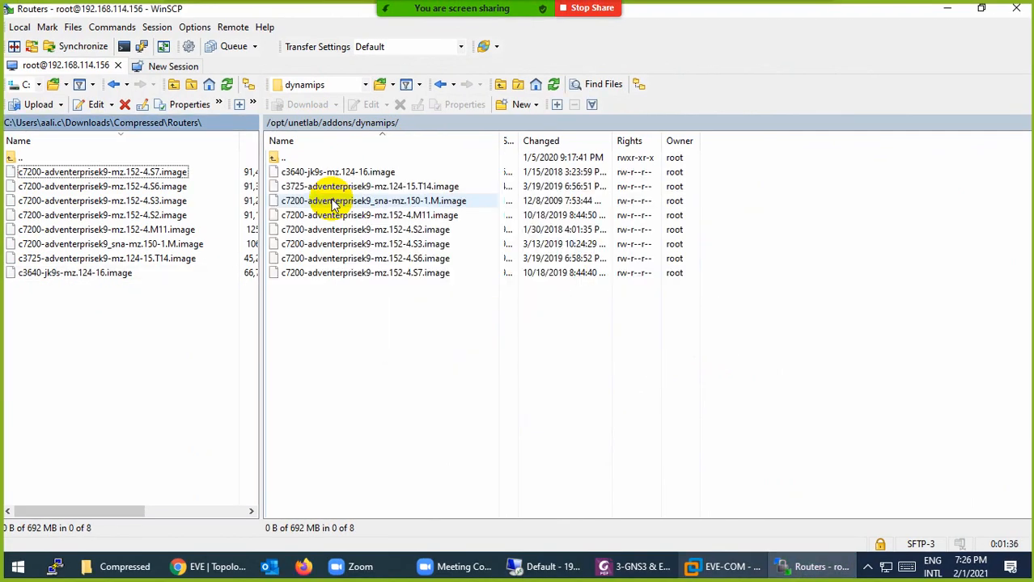
{"action": "double_click", "coordinate": [274, 158]}
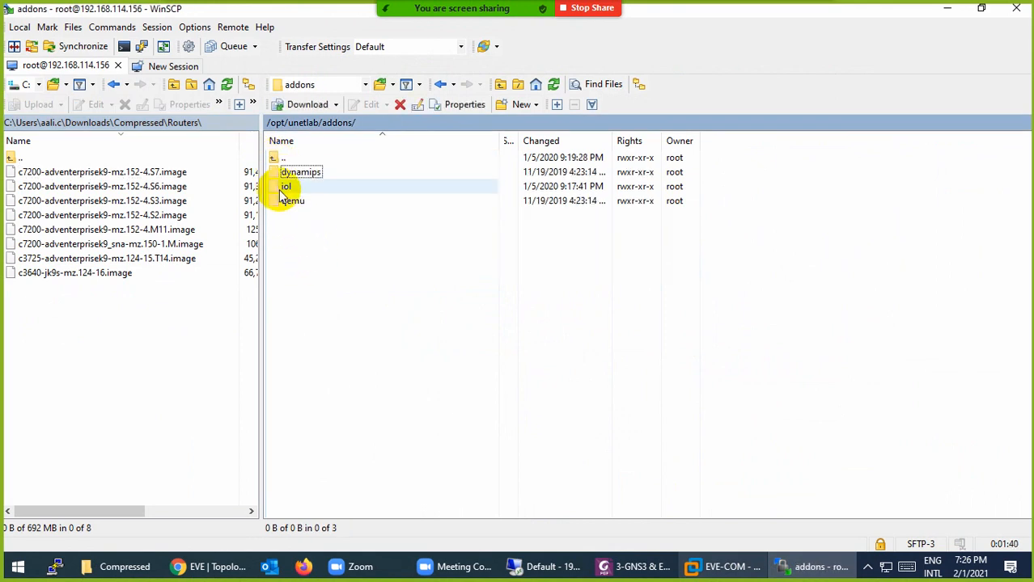
Upload all 12 files from the local Switches folder, including iourc, into /opt/unetlab/addons/iol/bin/
{"action": "double_click", "coordinate": [283, 188]}
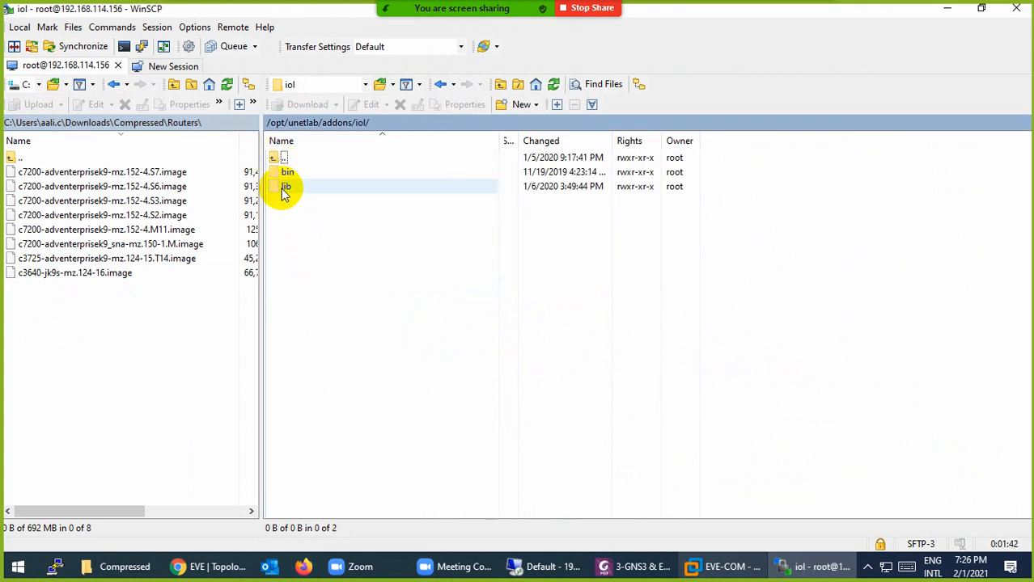
{"action": "double_click", "coordinate": [280, 173]}
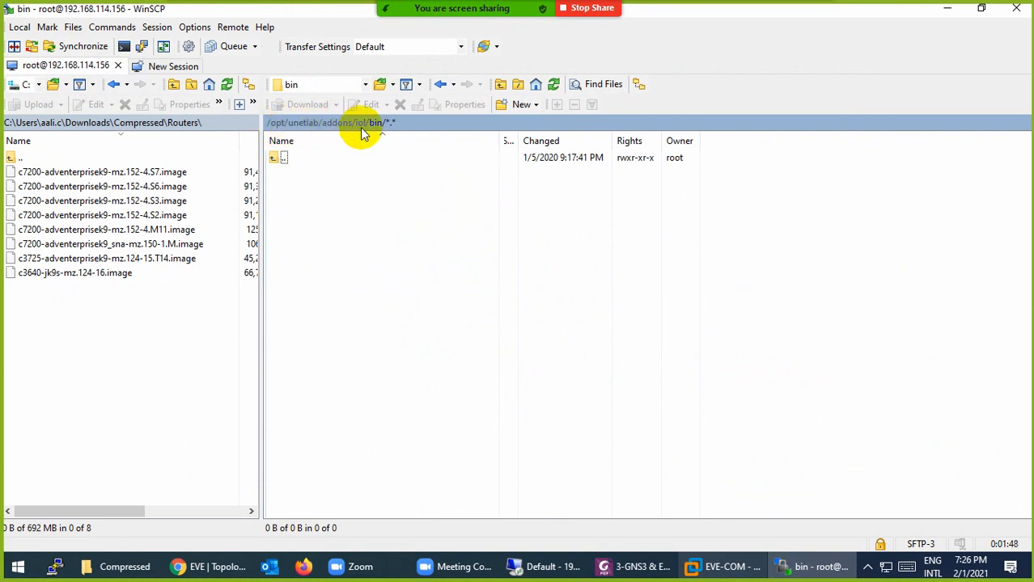
{"action": "double_click", "coordinate": [11, 162]}
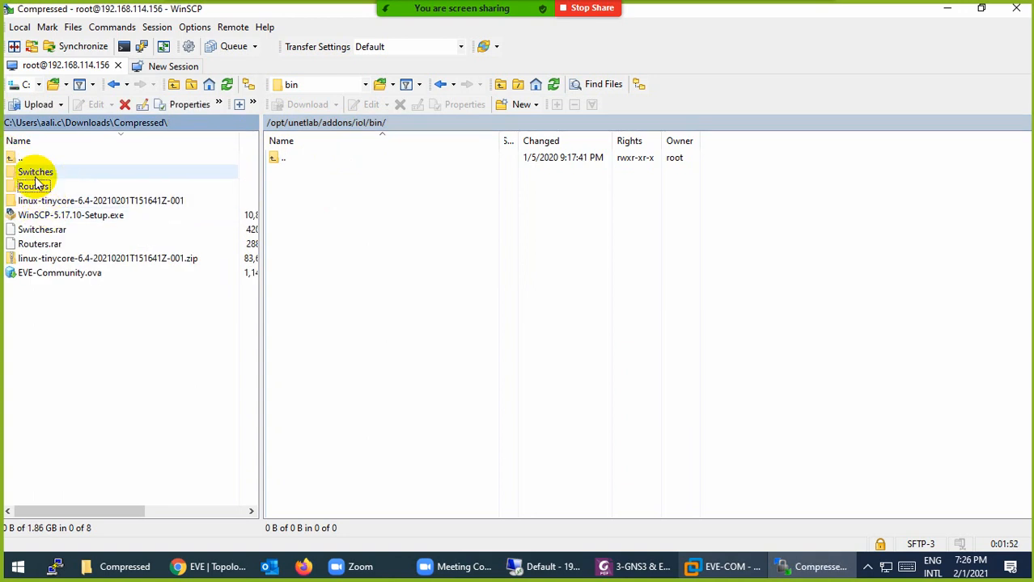
{"action": "double_click", "coordinate": [36, 173]}
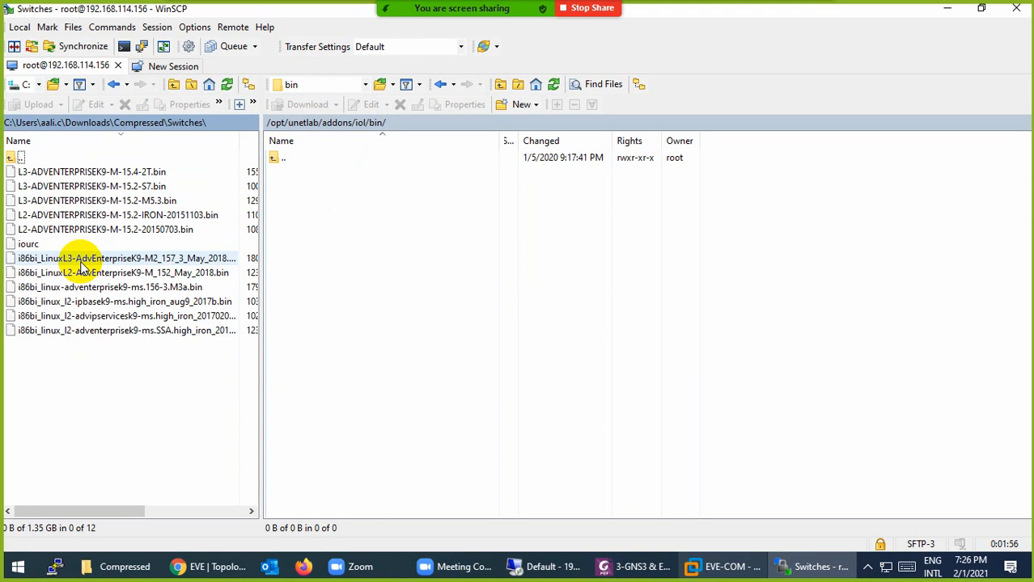
{"action": "left_click", "coordinate": [28, 244]}
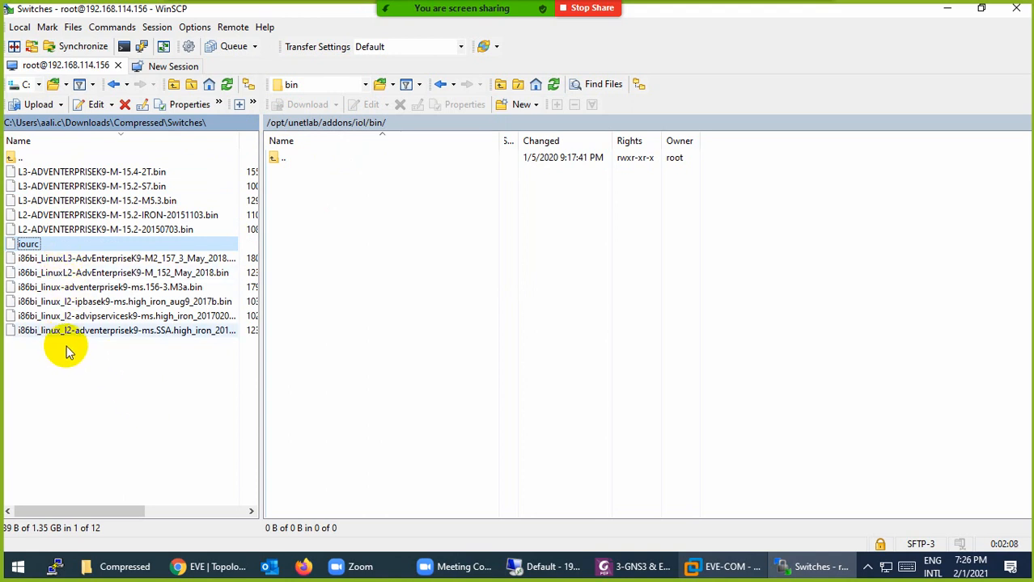
{"action": "left_click", "coordinate": [176, 383]}
{"action": "left_click_drag", "start_coordinate": [175, 384], "coordinate": [393, 243]}
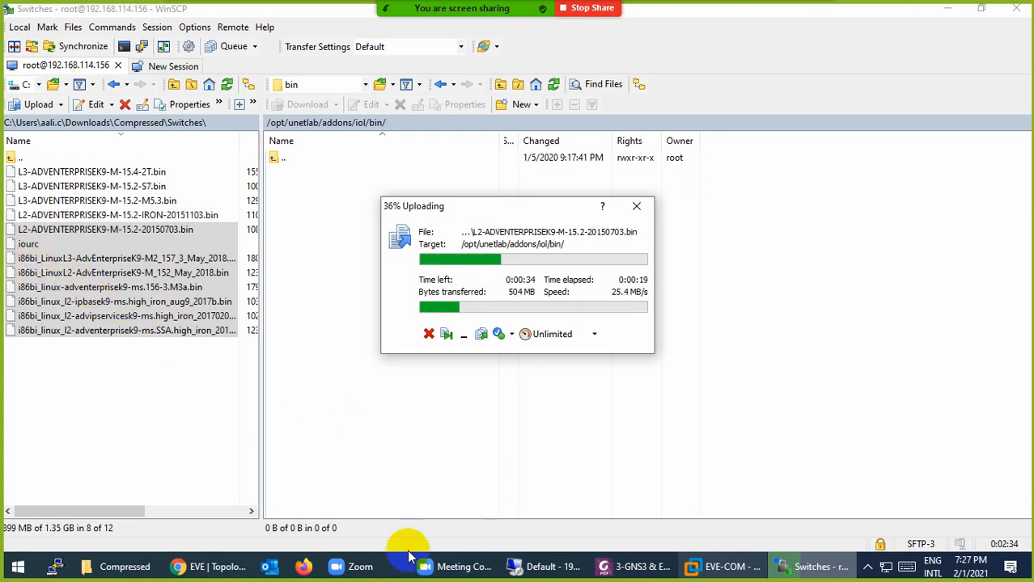
Open the Google home page in a new Chrome tab
{"action": "left_click", "coordinate": [212, 569]}
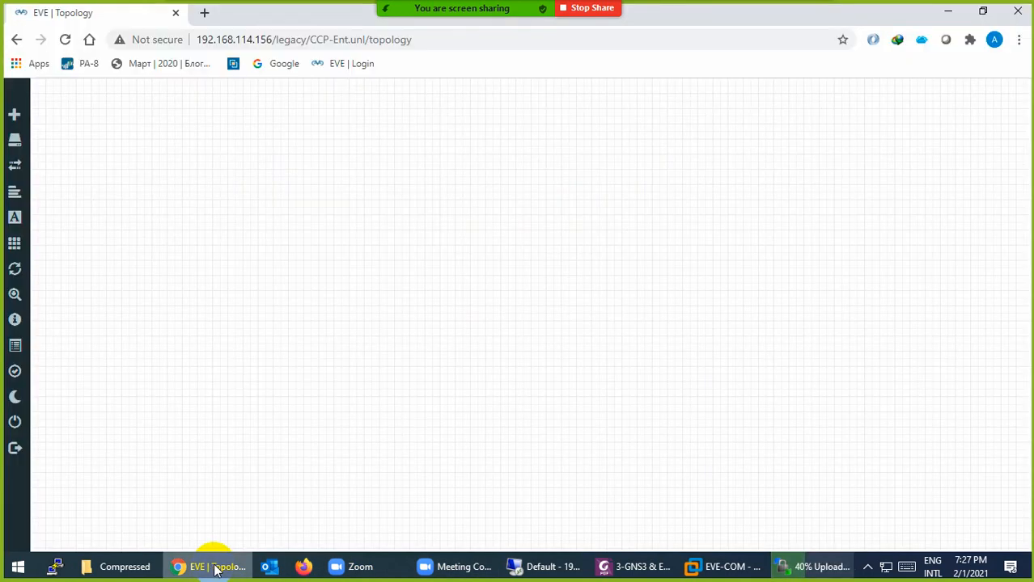
{"action": "left_click", "coordinate": [215, 569]}
{"action": "left_click", "coordinate": [214, 569]}
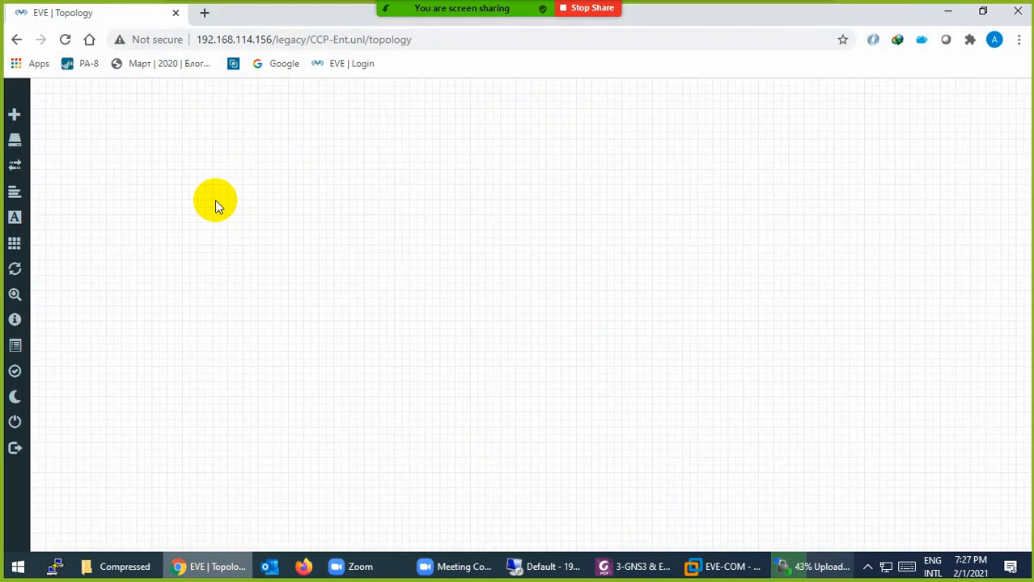
{"action": "left_click", "coordinate": [205, 13]}
{"action": "type", "text": "w"}
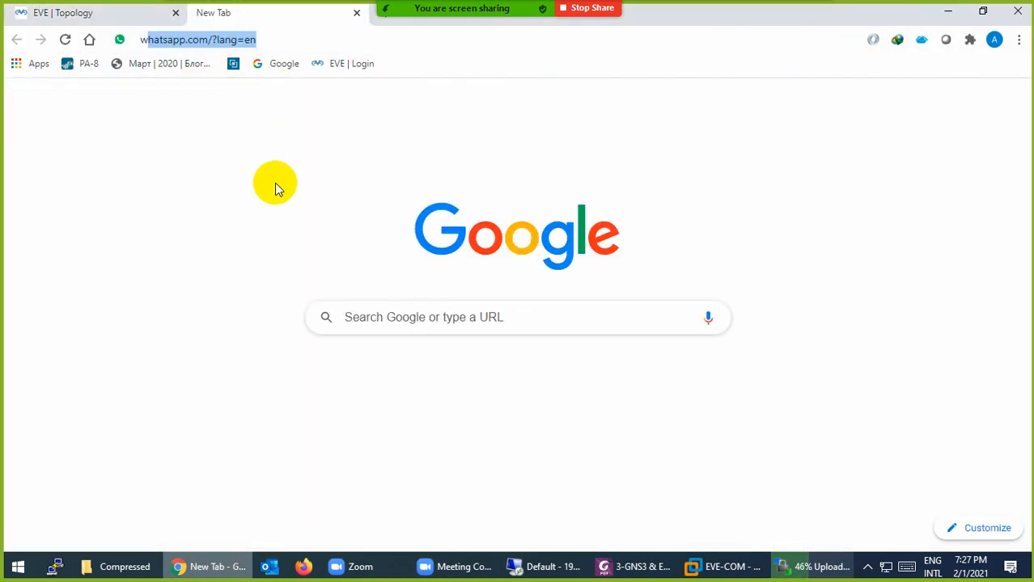
{"action": "type", "text": "ww.g"}
{"action": "key", "text": "Return"}
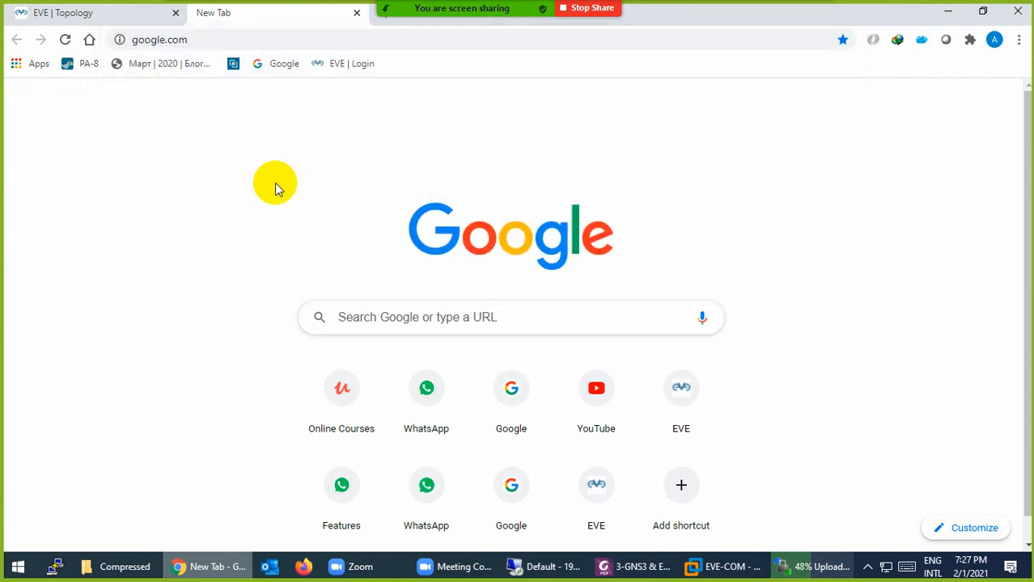
Search Google for 'iou switch', skim the results, then close the tab
{"action": "type", "text": "iou"}
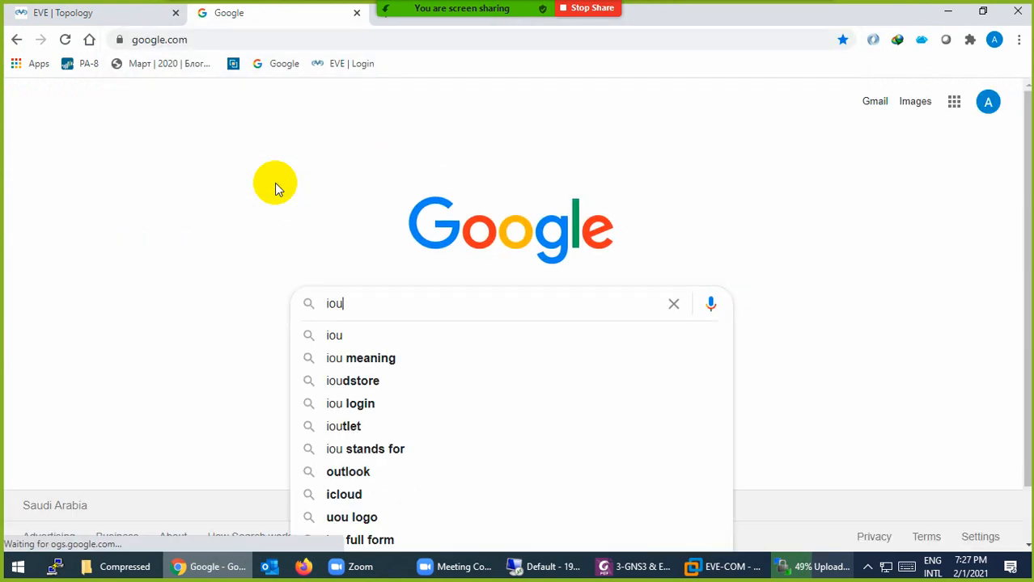
{"action": "type", "text": " switch"}
{"action": "key", "text": "Return"}
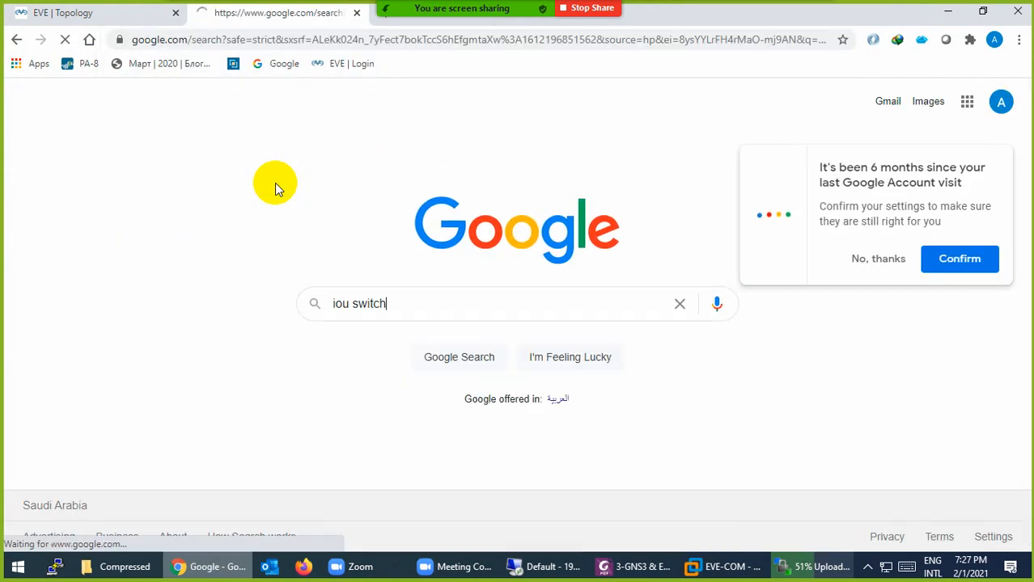
{"action": "scroll", "coordinate": [211, 247], "scroll_direction": "down", "scroll_amount": 1}
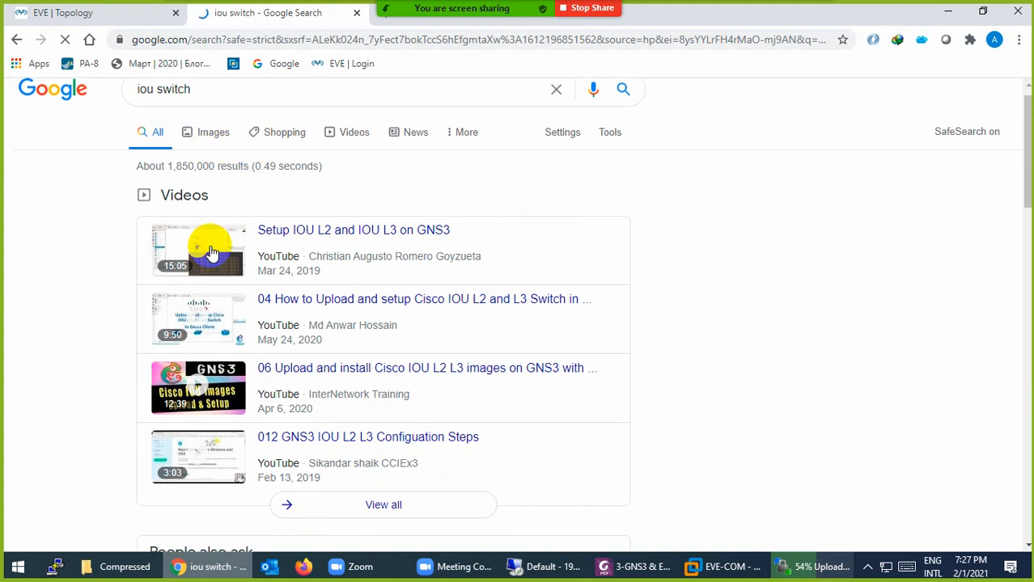
{"action": "scroll", "coordinate": [230, 351], "scroll_direction": "down", "scroll_amount": 6}
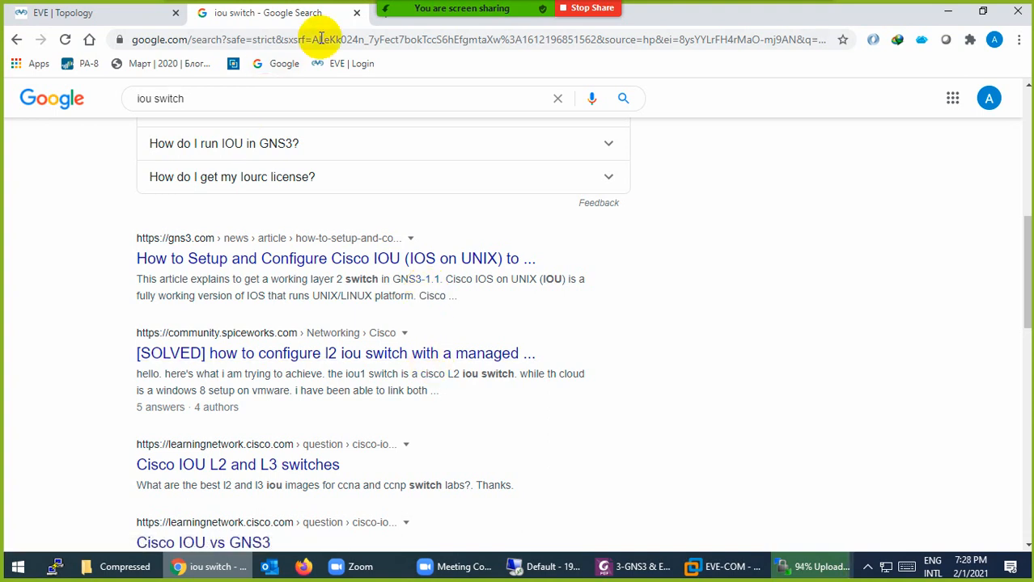
{"action": "left_click", "coordinate": [357, 15]}
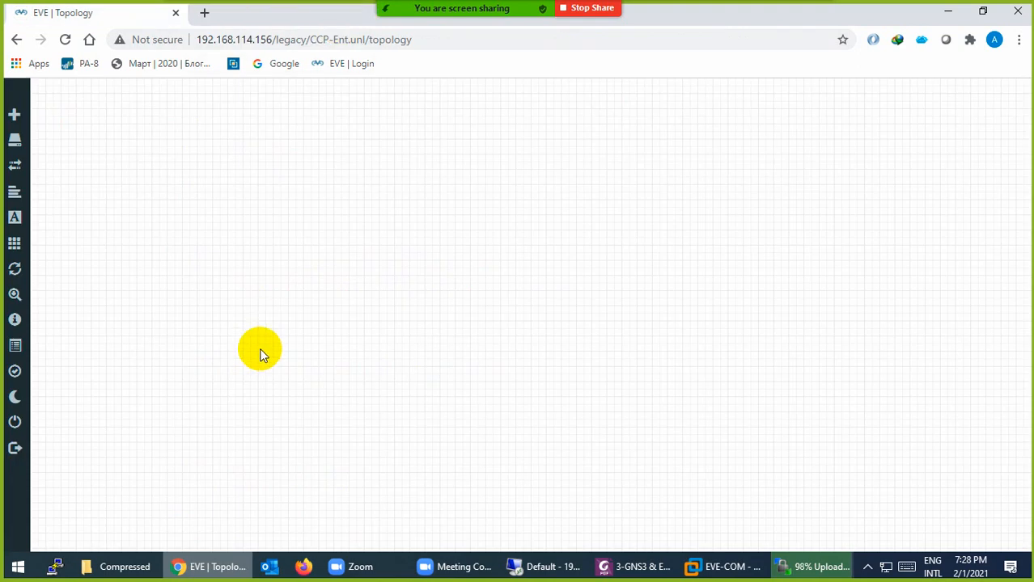
{"action": "left_click", "coordinate": [207, 560]}
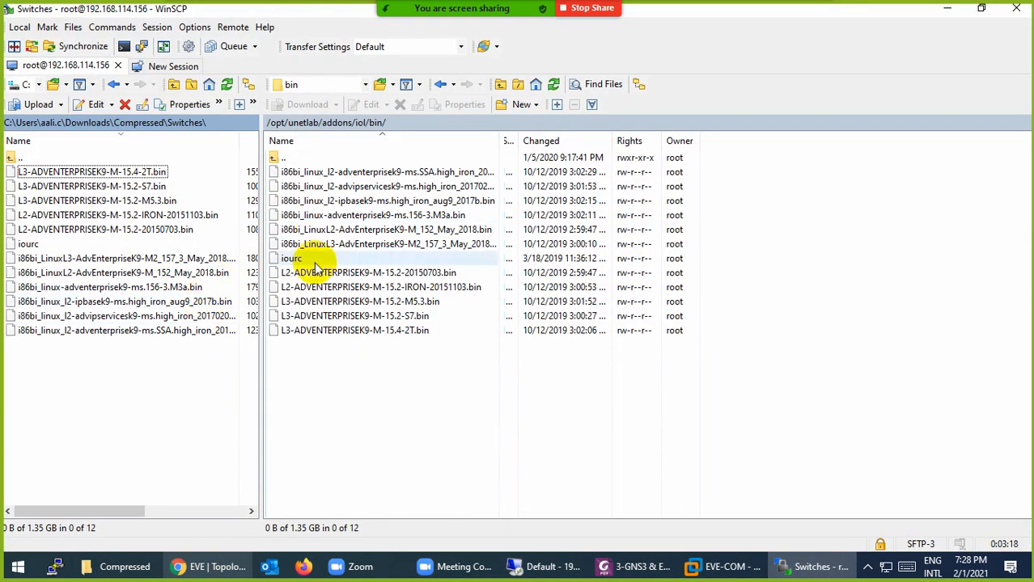
Browse the server panel to /opt/unetlab/addons/qemu
{"action": "double_click", "coordinate": [276, 159]}
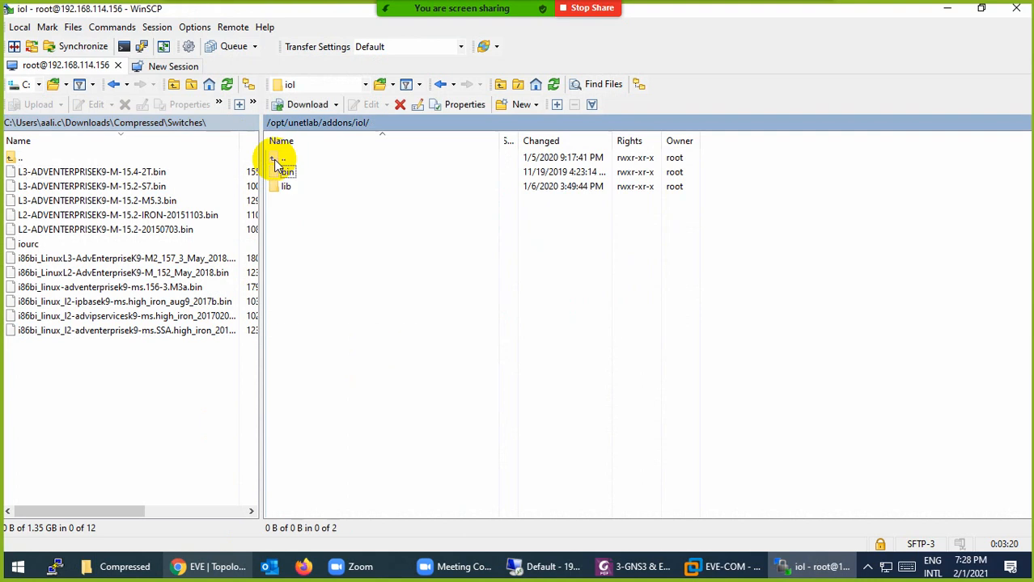
{"action": "double_click", "coordinate": [276, 160]}
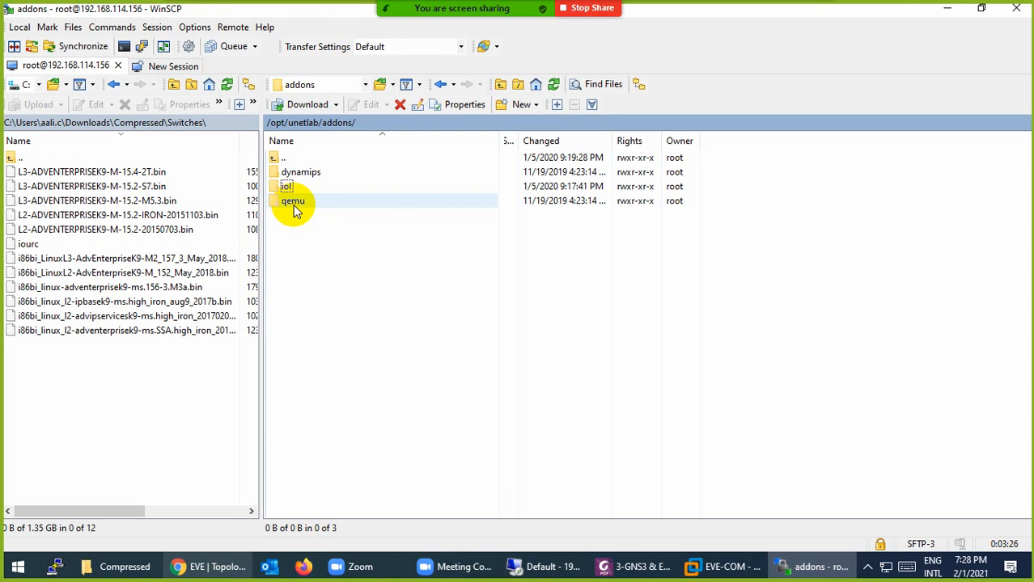
{"action": "left_click", "coordinate": [289, 173]}
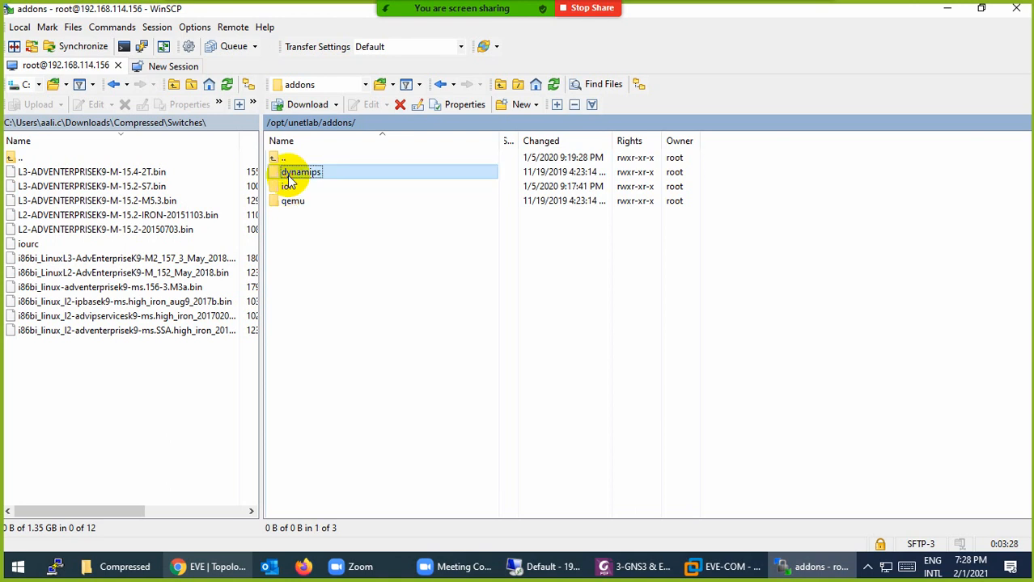
{"action": "left_click", "coordinate": [287, 202]}
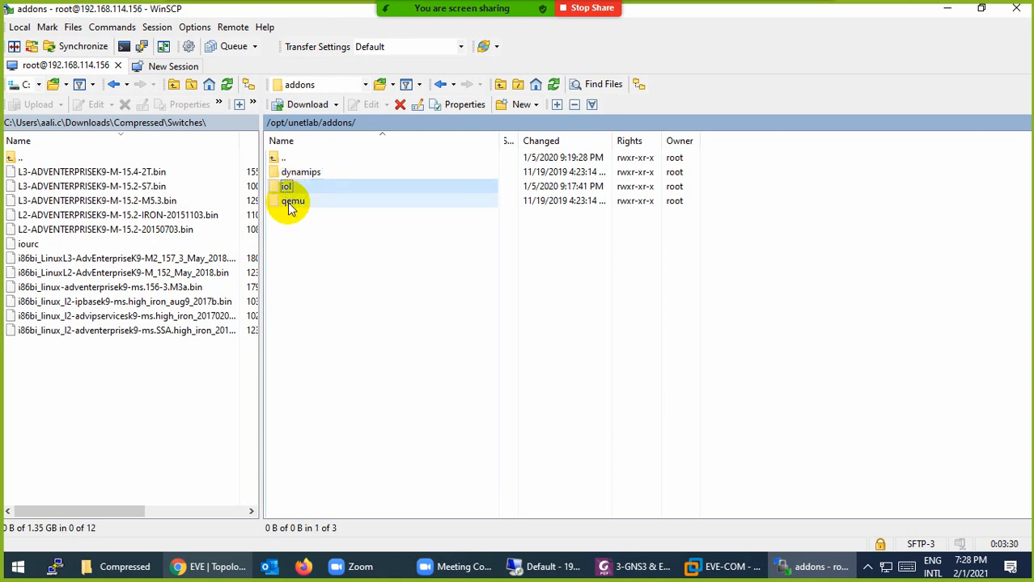
{"action": "double_click", "coordinate": [288, 202]}
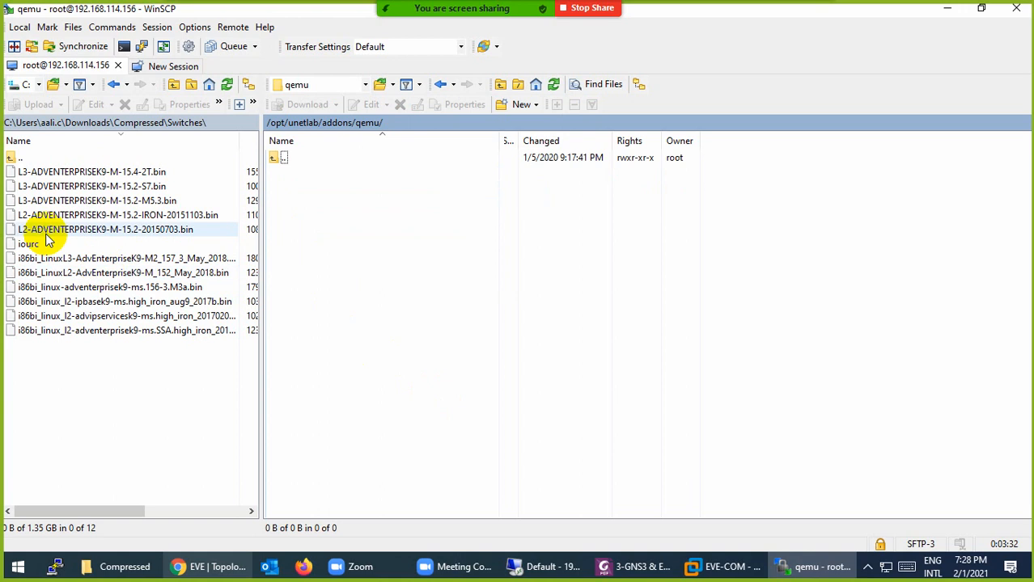
Open the local linux-tinycore-6.4 folder and delete its desktop.ini file
{"action": "double_click", "coordinate": [11, 158]}
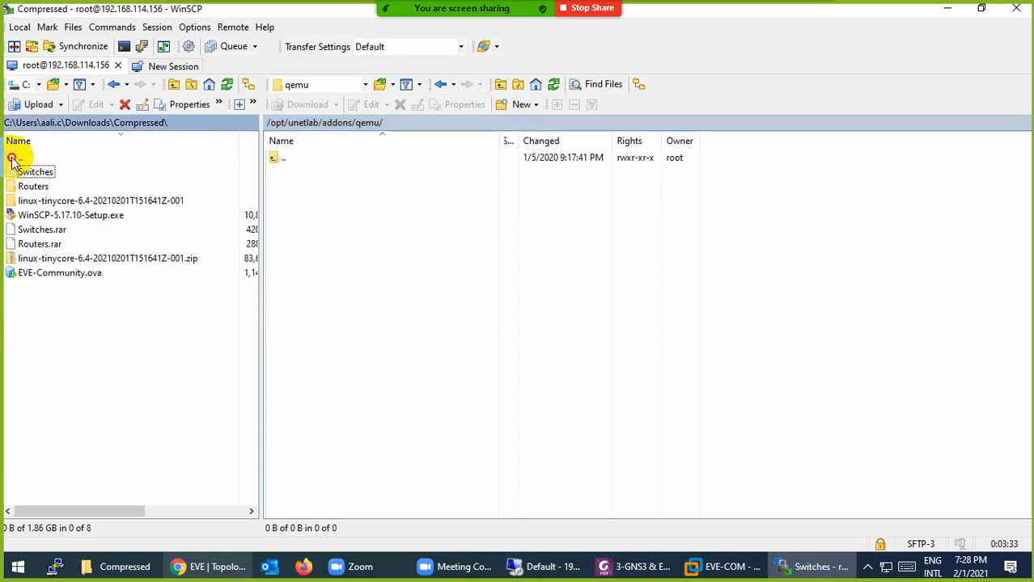
{"action": "double_click", "coordinate": [47, 202]}
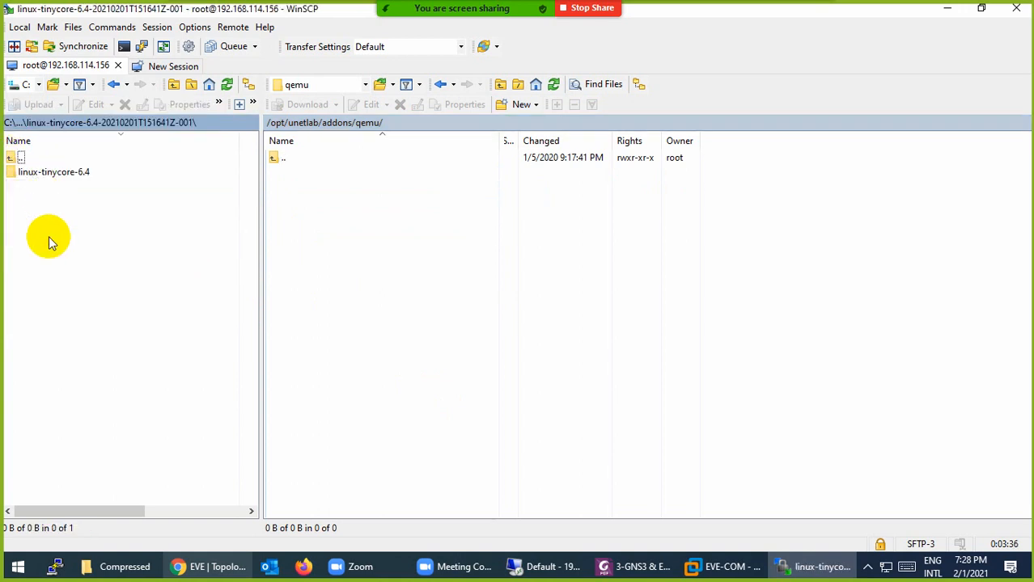
{"action": "left_click", "coordinate": [47, 175]}
{"action": "double_click", "coordinate": [50, 174]}
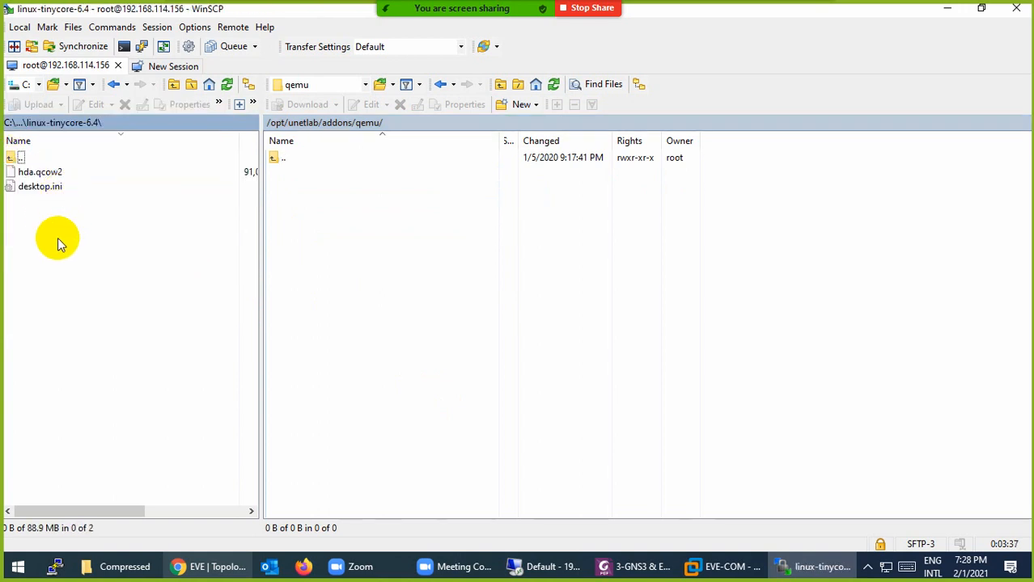
{"action": "left_click", "coordinate": [38, 191]}
{"action": "key", "text": "Delete"}
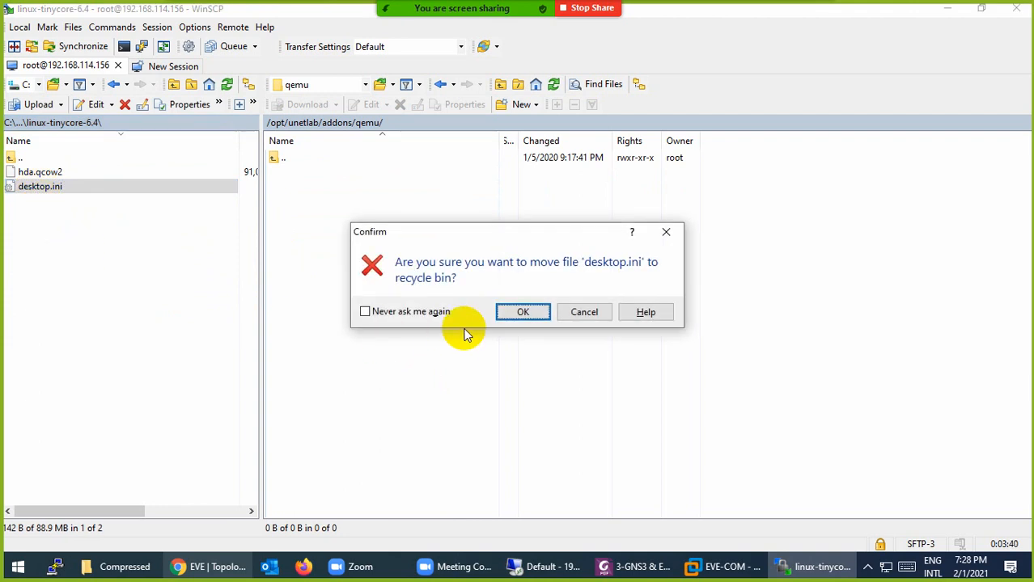
{"action": "left_click", "coordinate": [521, 312]}
Upload the linux-tinycore-6.4 folder into the server's qemu directory
{"action": "double_click", "coordinate": [14, 158]}
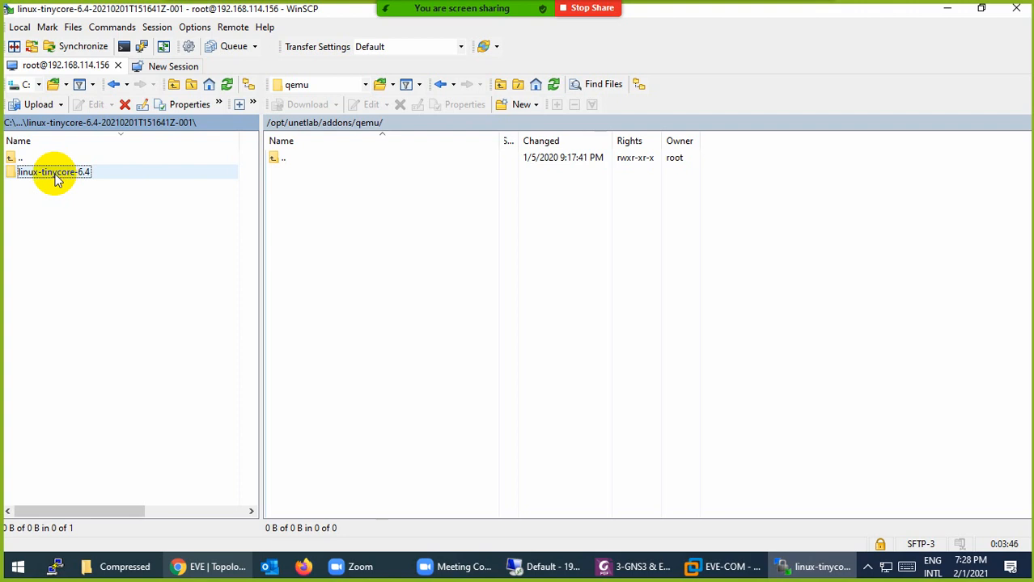
{"action": "left_click_drag", "start_coordinate": [41, 173], "coordinate": [349, 291]}
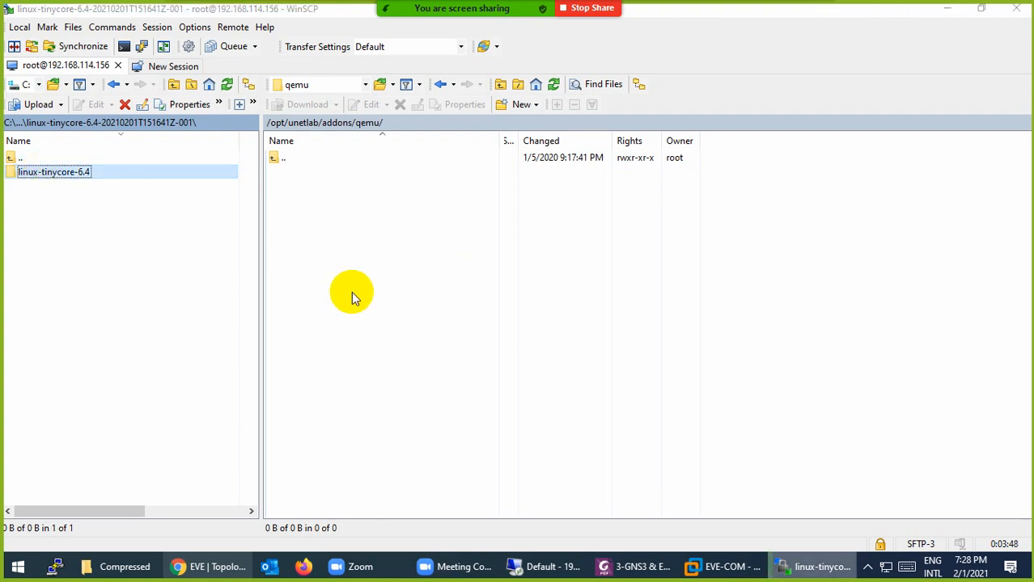
{"action": "left_click", "coordinate": [219, 567]}
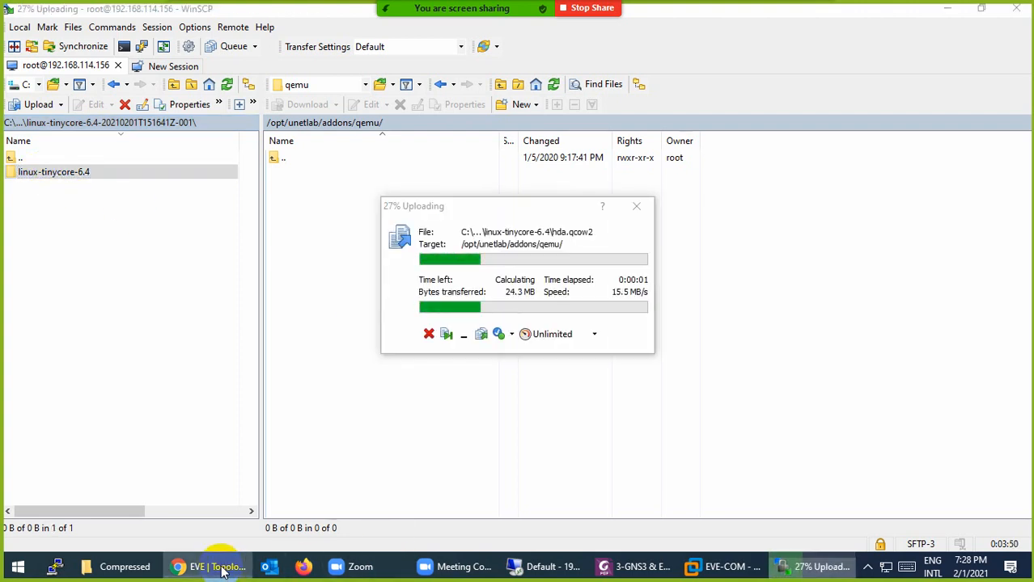
Google 'fix permission eve' and copy the unl_wrapper fixpermissions command from the results
{"action": "left_click", "coordinate": [204, 14]}
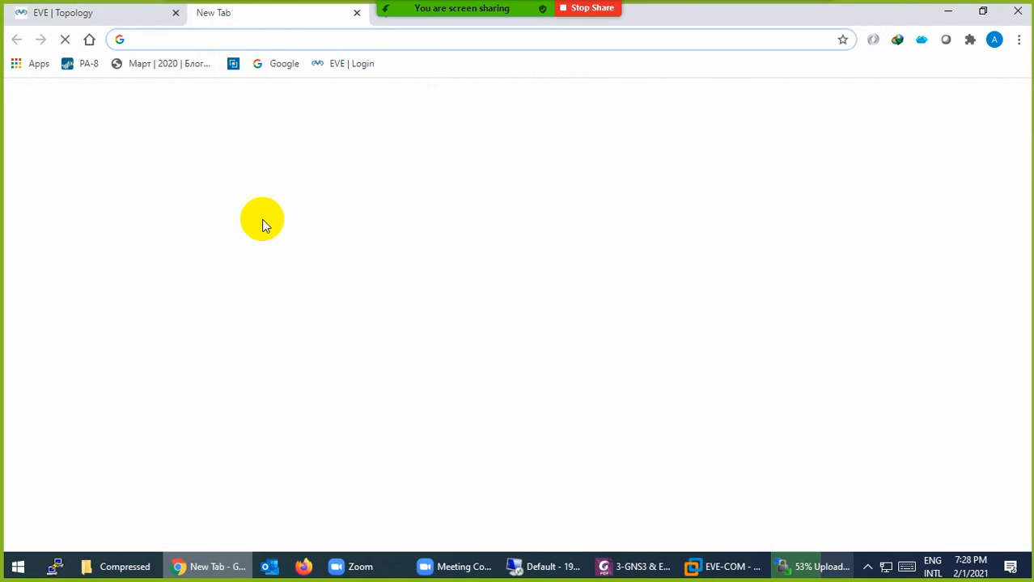
{"action": "type", "text": "fix"}
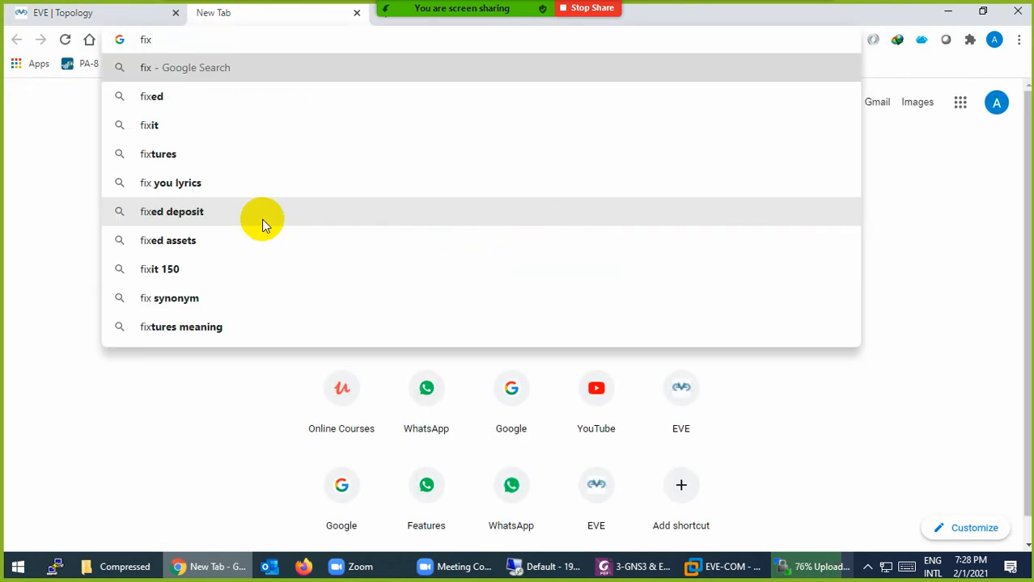
{"action": "type", "text": "permi"}
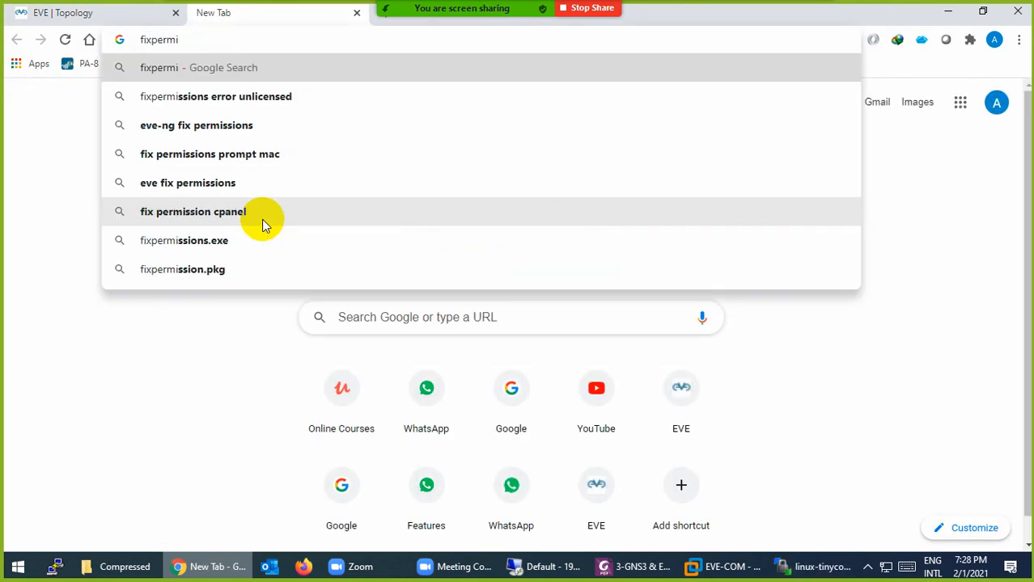
{"action": "type", "text": "ssion "}
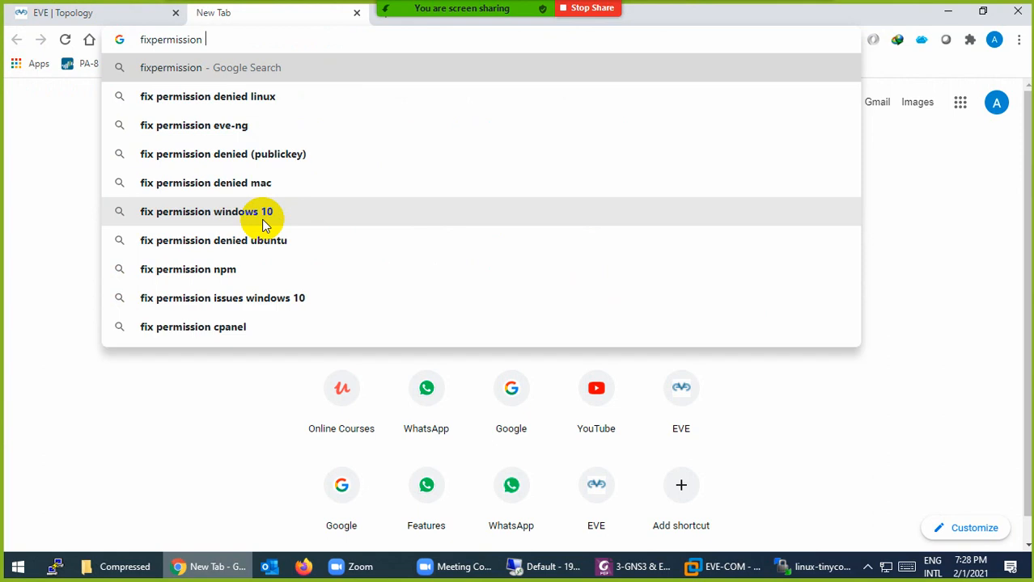
{"action": "type", "text": "eve"}
{"action": "key", "text": "Return"}
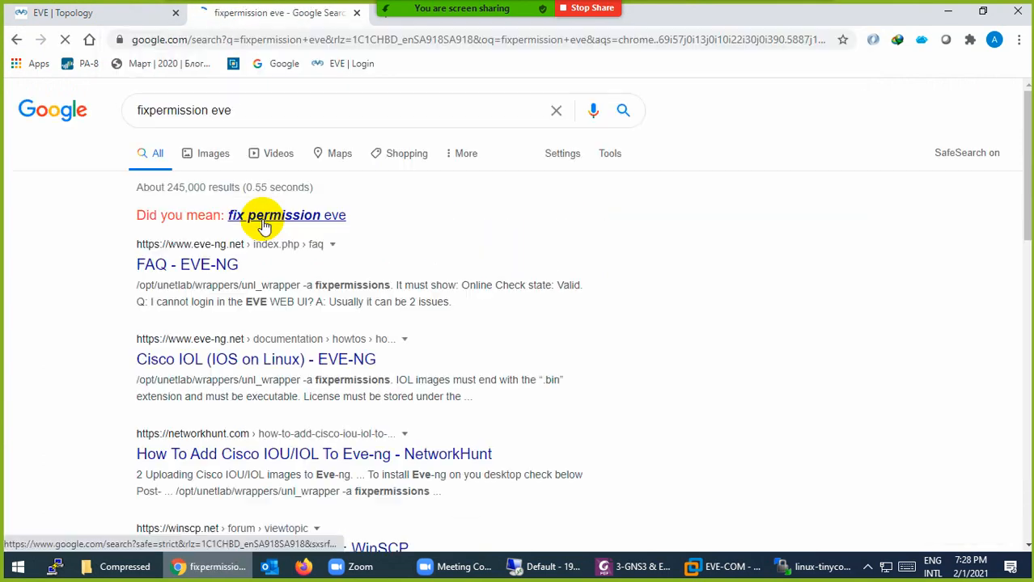
{"action": "left_click", "coordinate": [301, 222]}
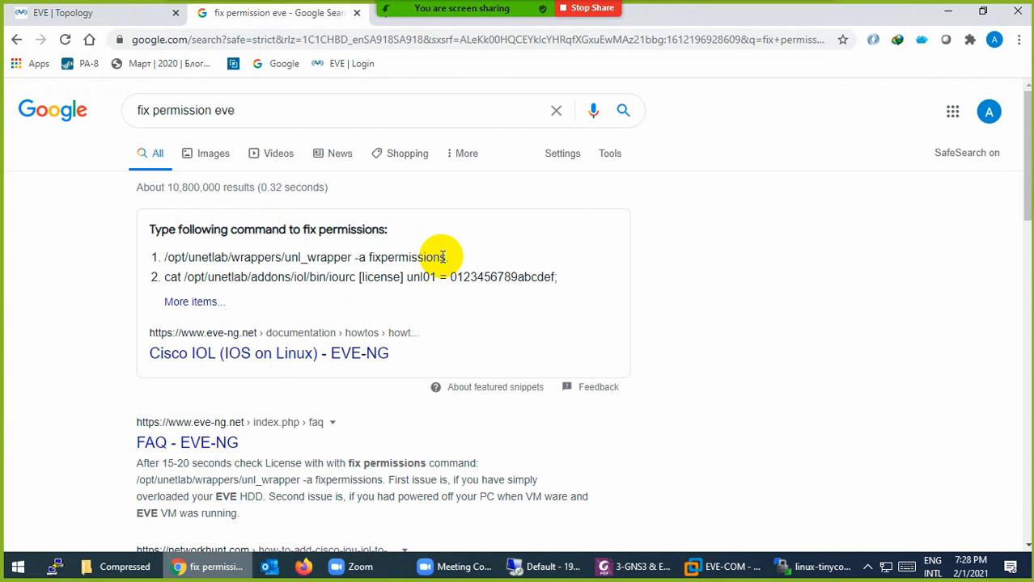
{"action": "left_click_drag", "start_coordinate": [444, 257], "coordinate": [164, 261]}
{"action": "key", "text": "super+c"}
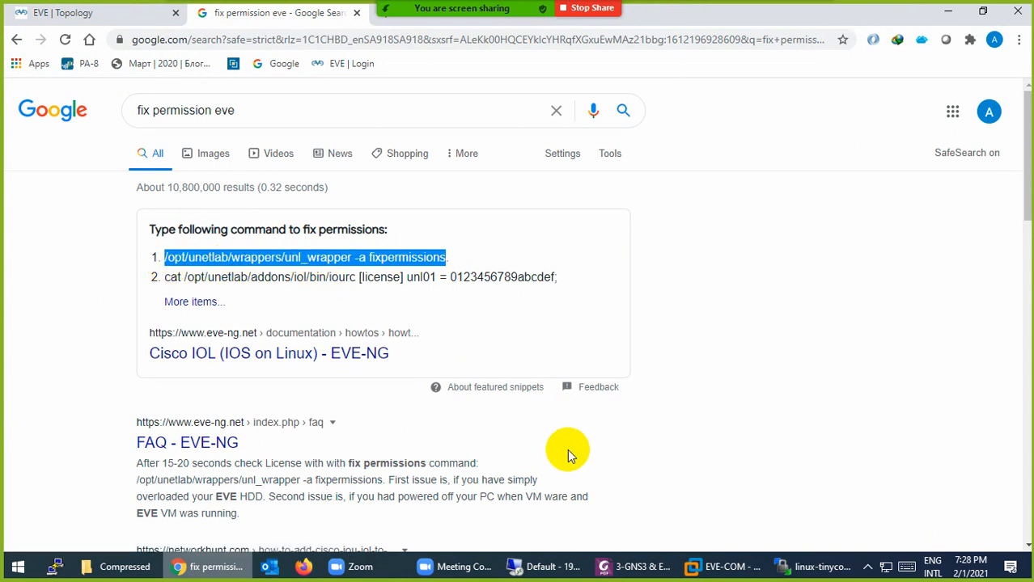
{"action": "left_click", "coordinate": [813, 566]}
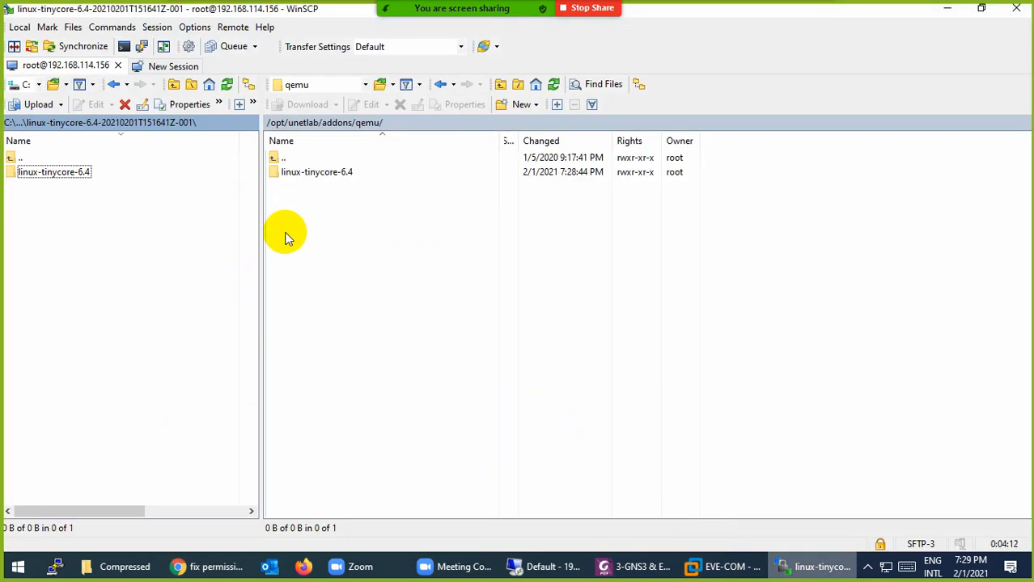
Log into the EVE-COM console as root and run /opt/unetlab/wrappers/unl_wrapper -a fixpermissions
{"action": "left_click", "coordinate": [720, 566]}
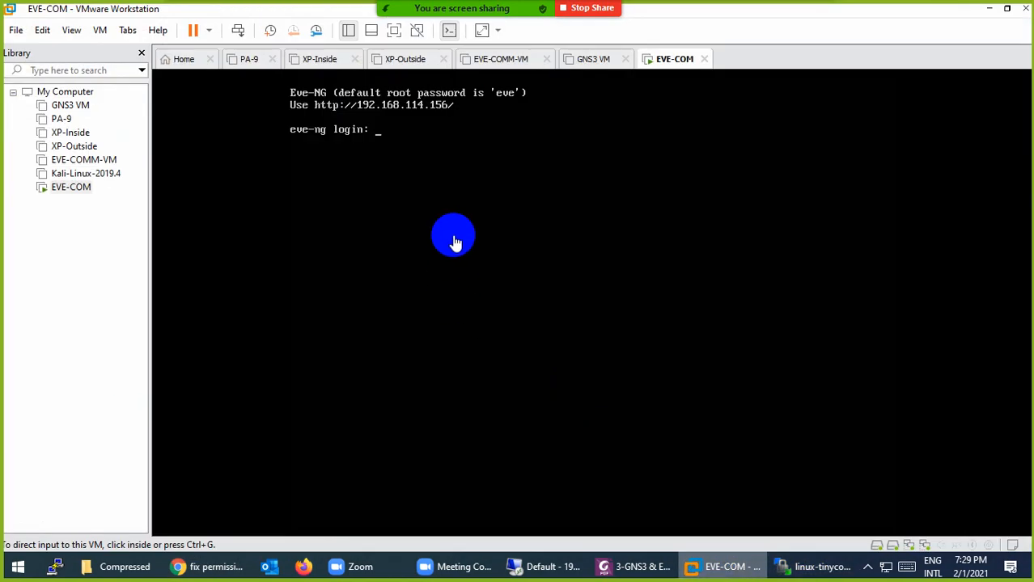
{"action": "left_click", "coordinate": [457, 216]}
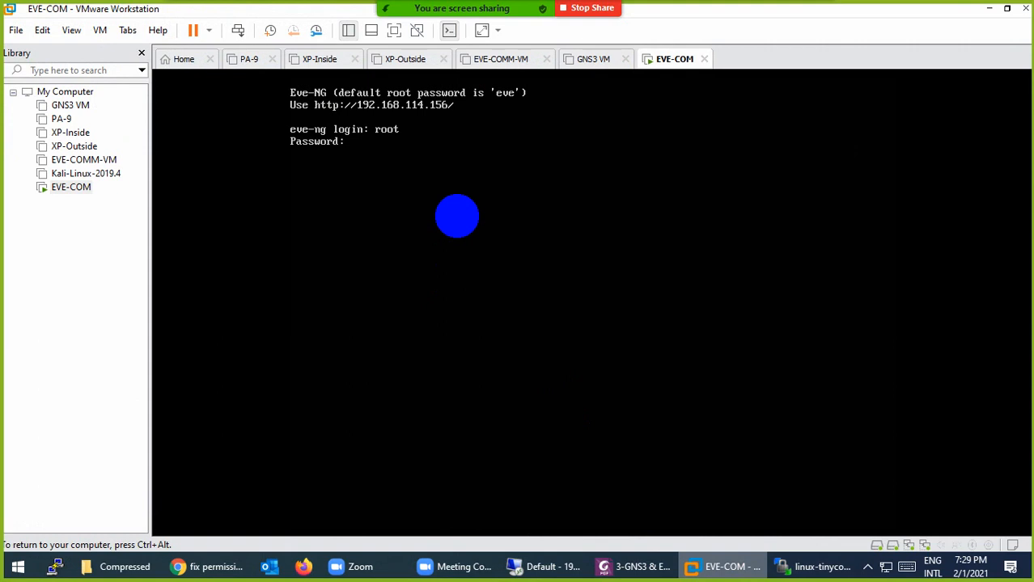
{"action": "key", "text": "Return"}
{"action": "key", "text": "ctrl+alt"}
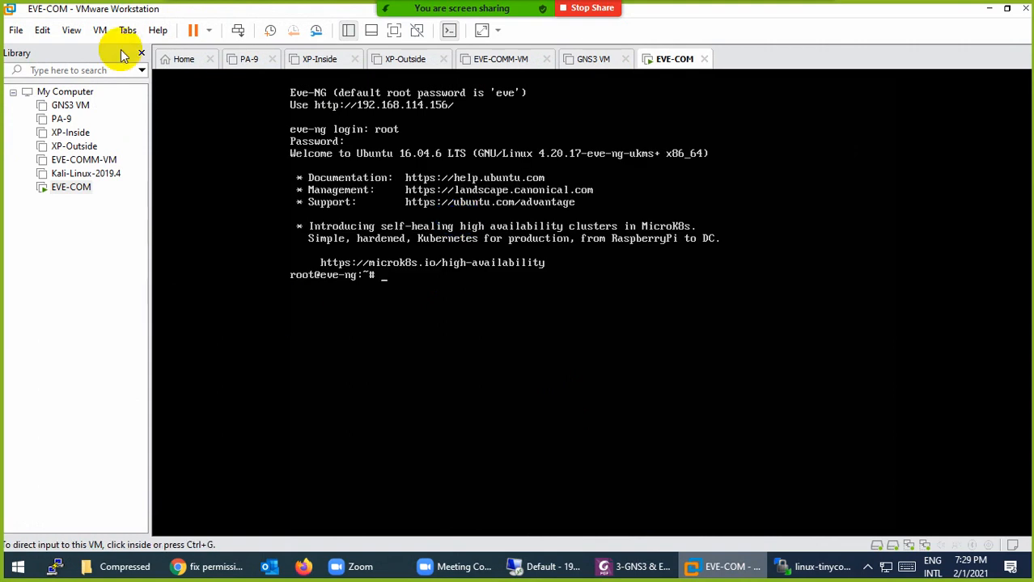
{"action": "left_click", "coordinate": [42, 30]}
{"action": "left_click", "coordinate": [45, 80]}
{"action": "left_click", "coordinate": [401, 338]}
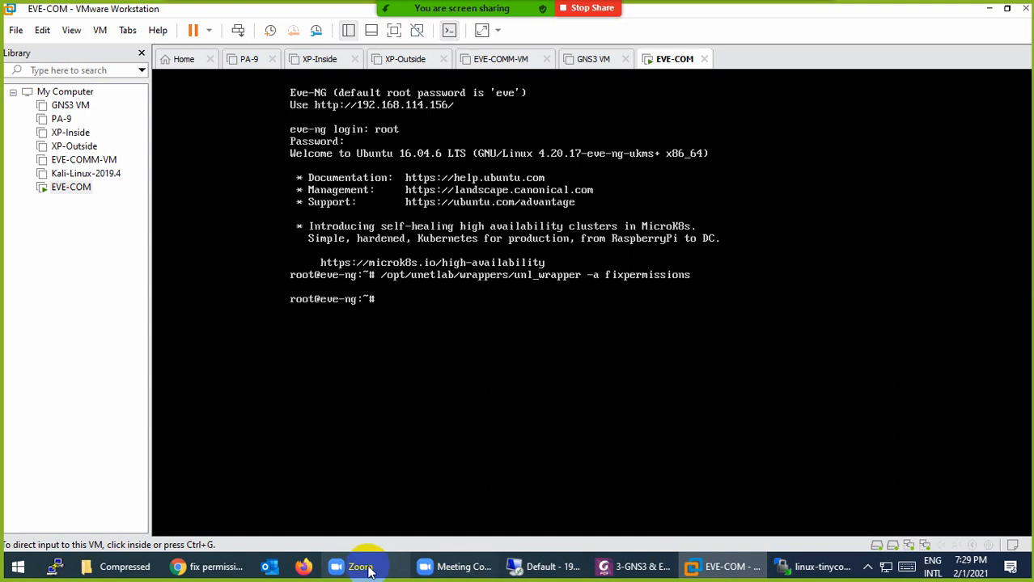
{"action": "left_click", "coordinate": [209, 566]}
Add a Cisco IOS 3725 Dynamips router node named R to the topology
{"action": "left_click", "coordinate": [71, 12]}
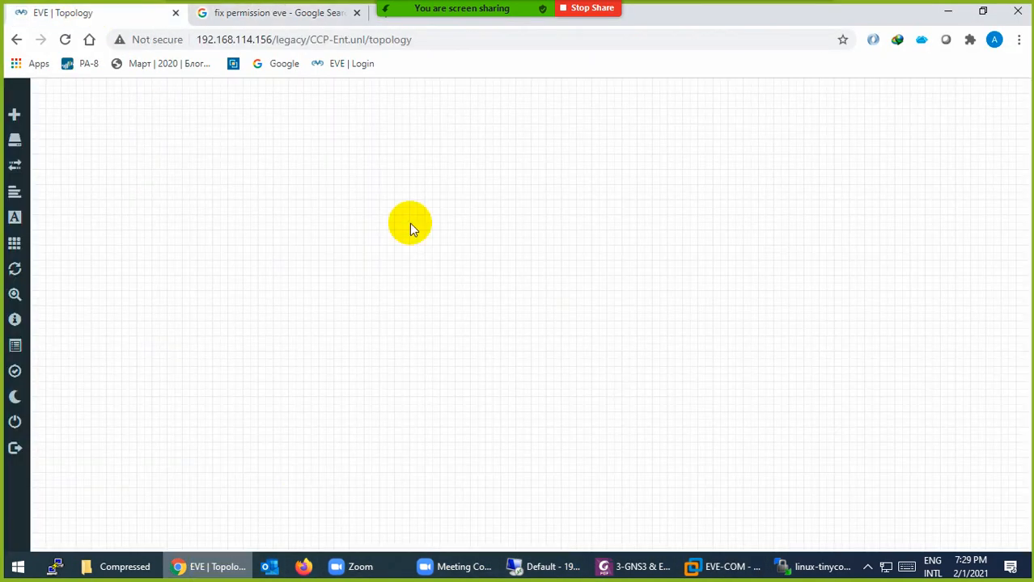
{"action": "right_click", "coordinate": [450, 198]}
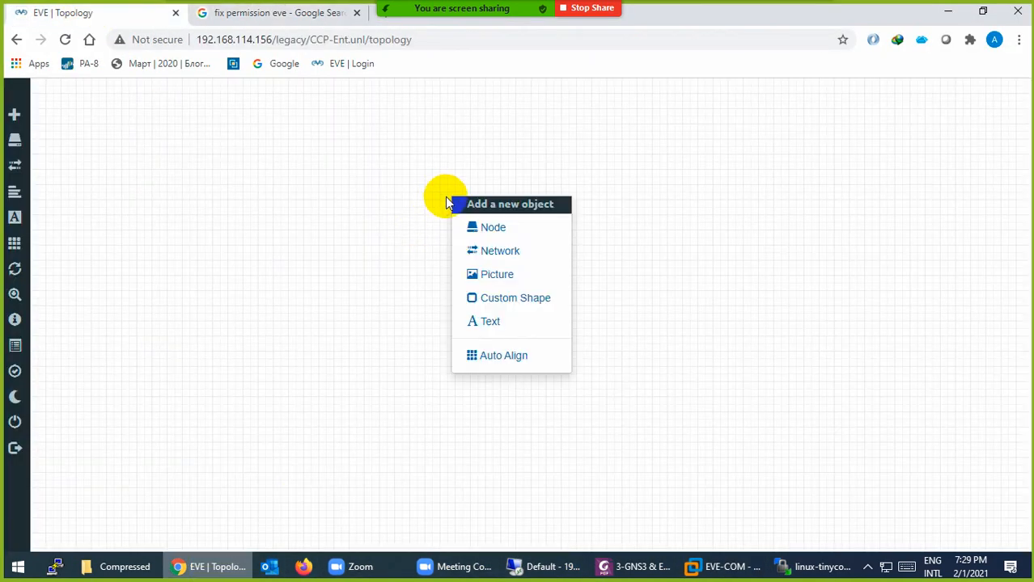
{"action": "left_click", "coordinate": [473, 229]}
{"action": "scroll", "coordinate": [490, 403], "scroll_direction": "down", "scroll_amount": 4}
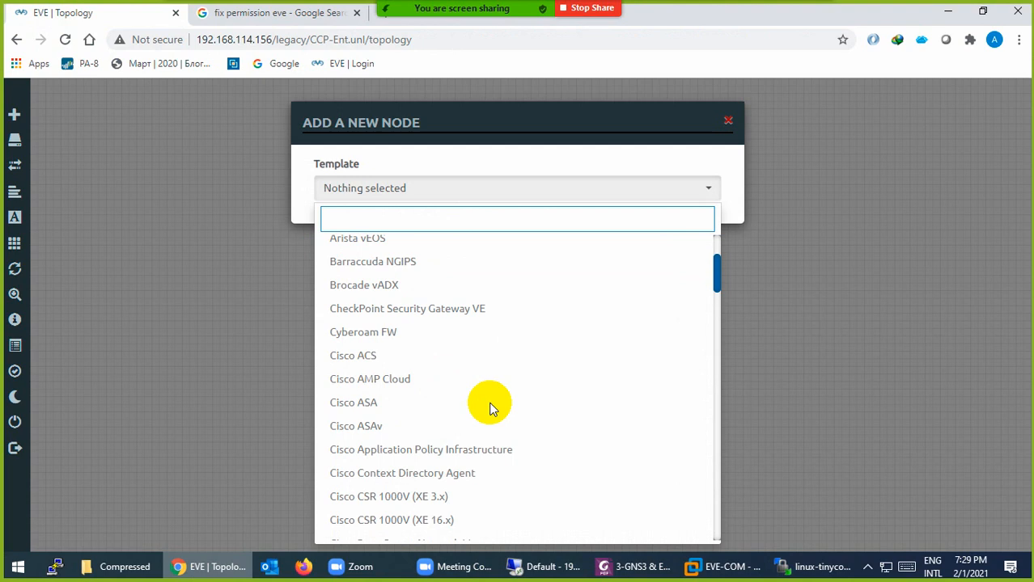
{"action": "scroll", "coordinate": [481, 403], "scroll_direction": "down", "scroll_amount": 4}
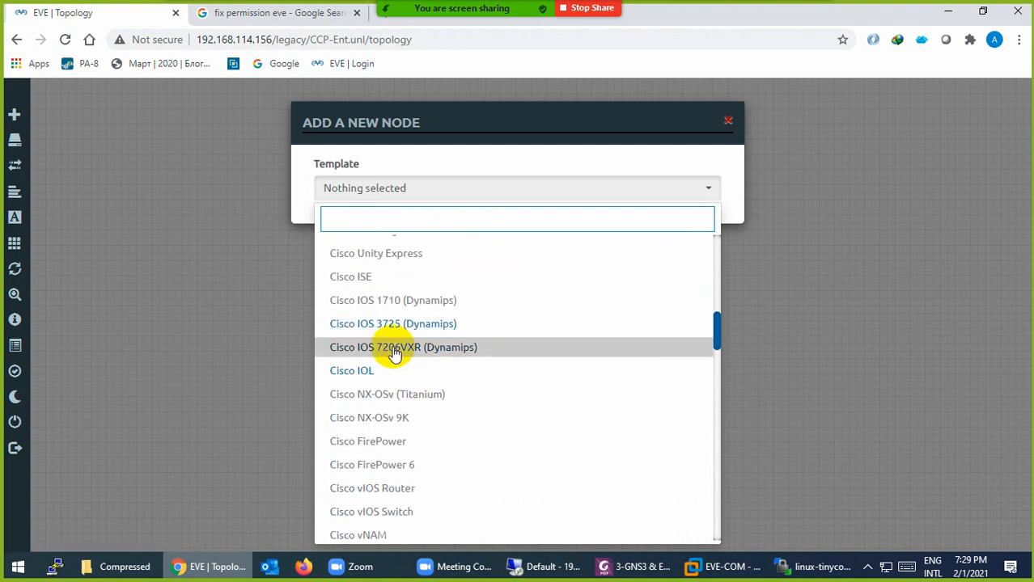
{"action": "left_click", "coordinate": [377, 325]}
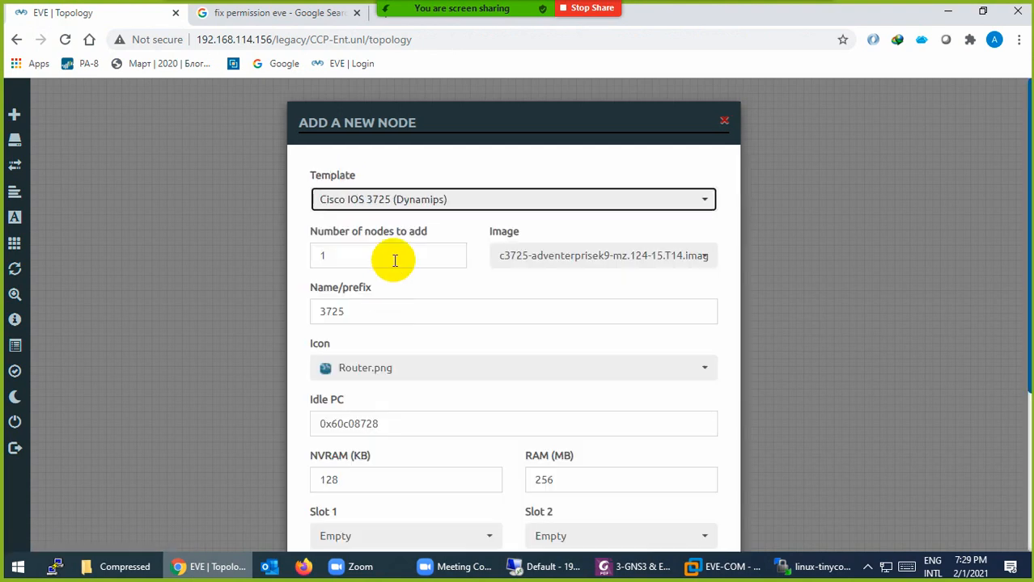
{"action": "left_click_drag", "start_coordinate": [397, 318], "coordinate": [295, 319]}
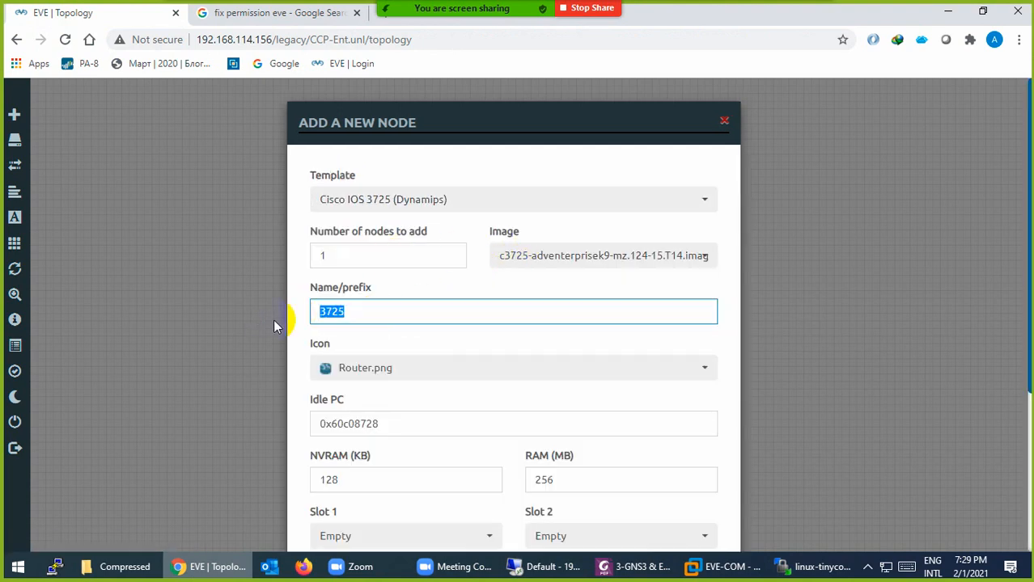
{"action": "type", "text": "R"}
{"action": "scroll", "coordinate": [571, 425], "scroll_direction": "down", "scroll_amount": 3}
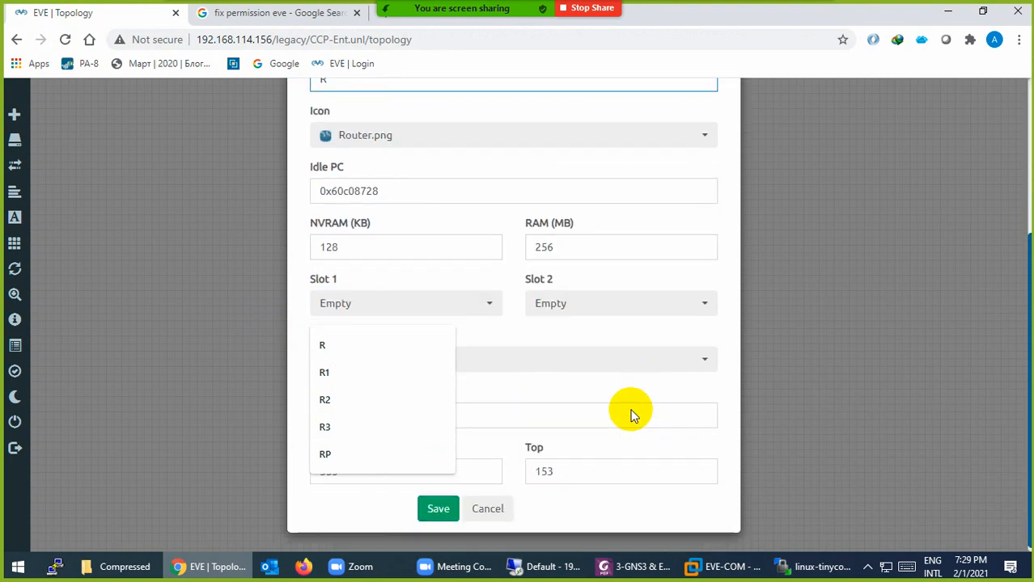
{"action": "left_click", "coordinate": [441, 502]}
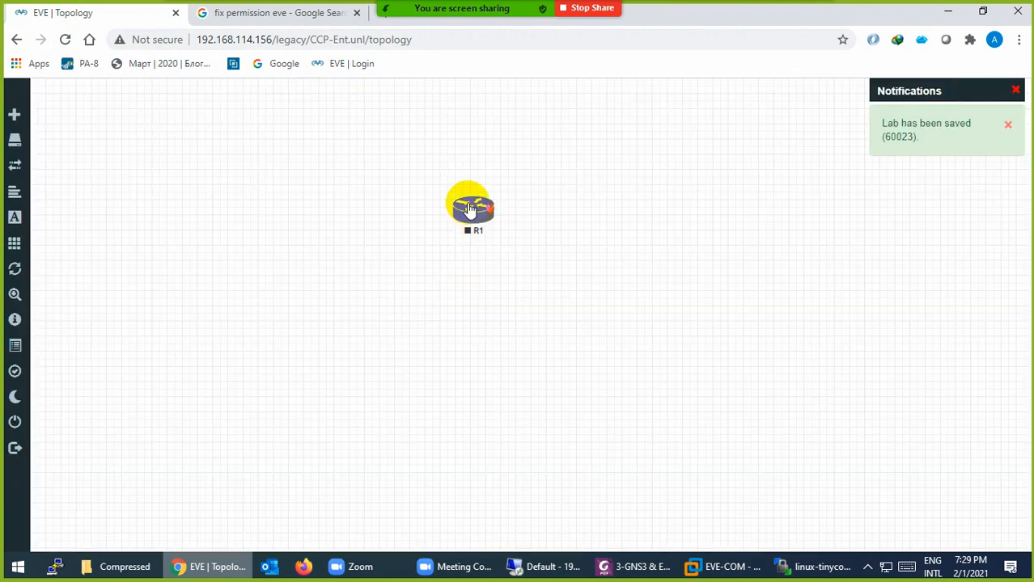
Move router R1 further left on the canvas and start it
{"action": "left_click_drag", "start_coordinate": [468, 205], "coordinate": [331, 216]}
{"action": "right_click", "coordinate": [338, 236]}
{"action": "left_click", "coordinate": [356, 251]}
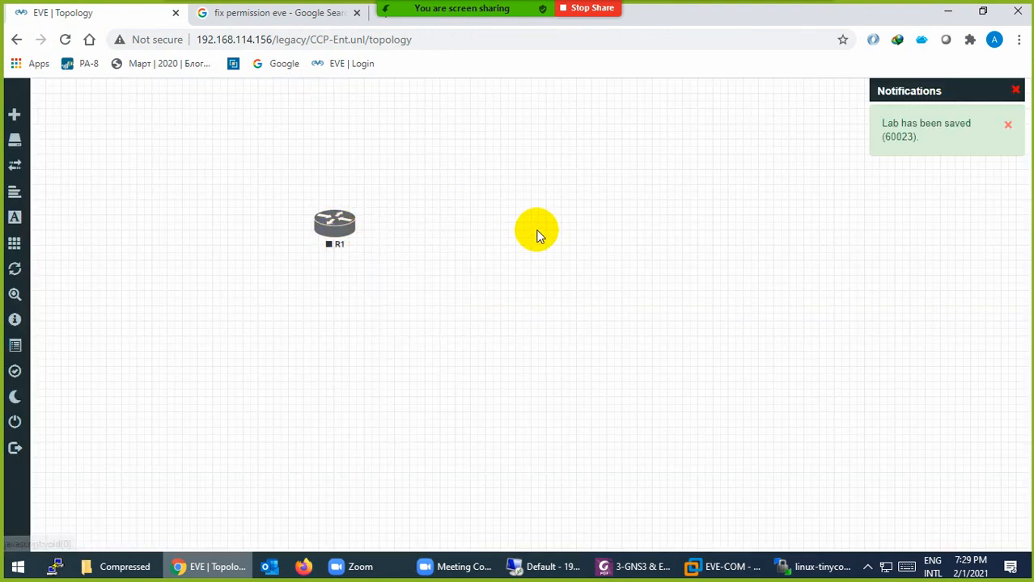
{"action": "right_click", "coordinate": [544, 233]}
{"action": "left_click", "coordinate": [561, 264]}
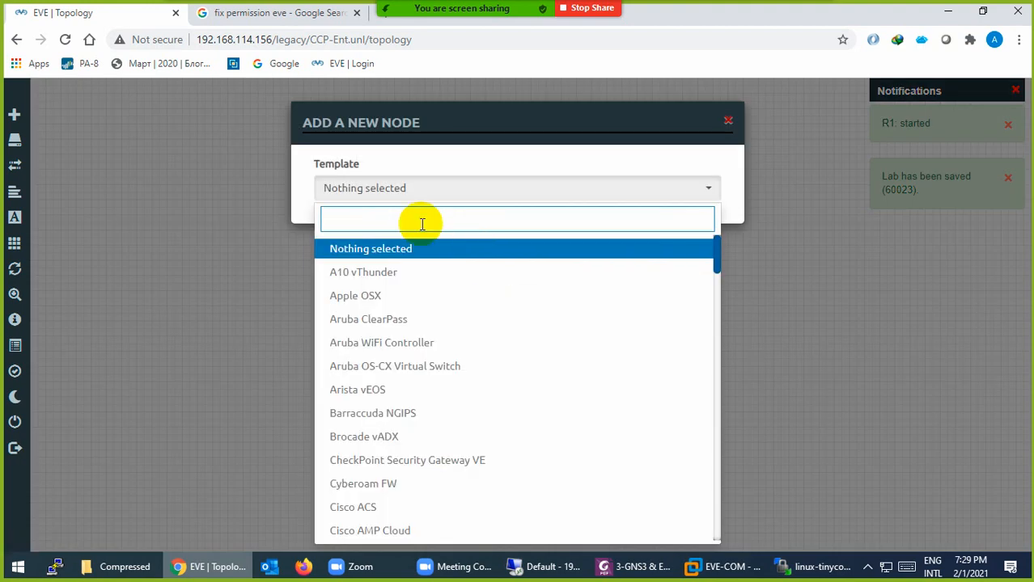
Add a Cisco IOL node named SW with the Switch L3 icon
{"action": "type", "text": "iol"}
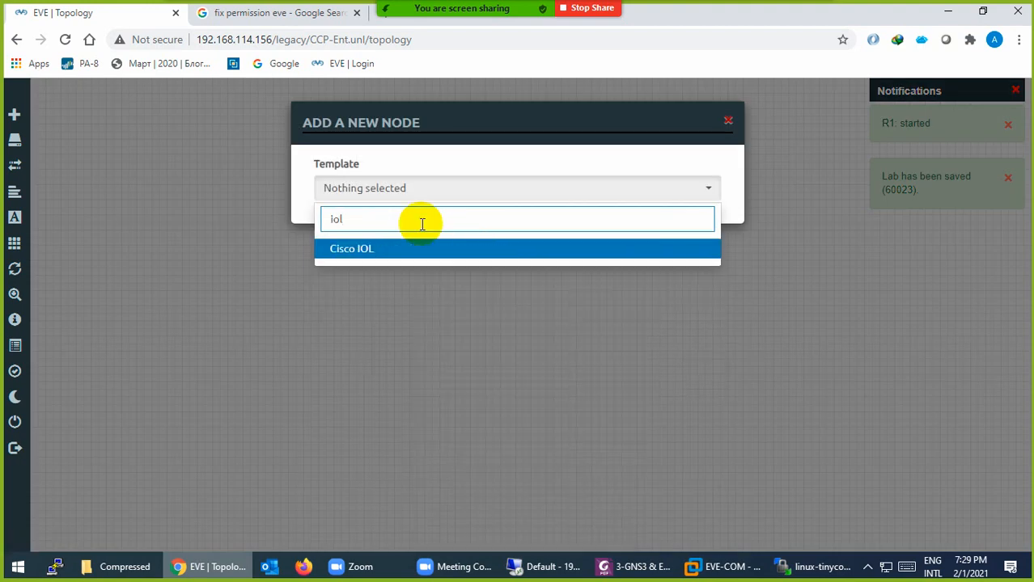
{"action": "left_click", "coordinate": [339, 251]}
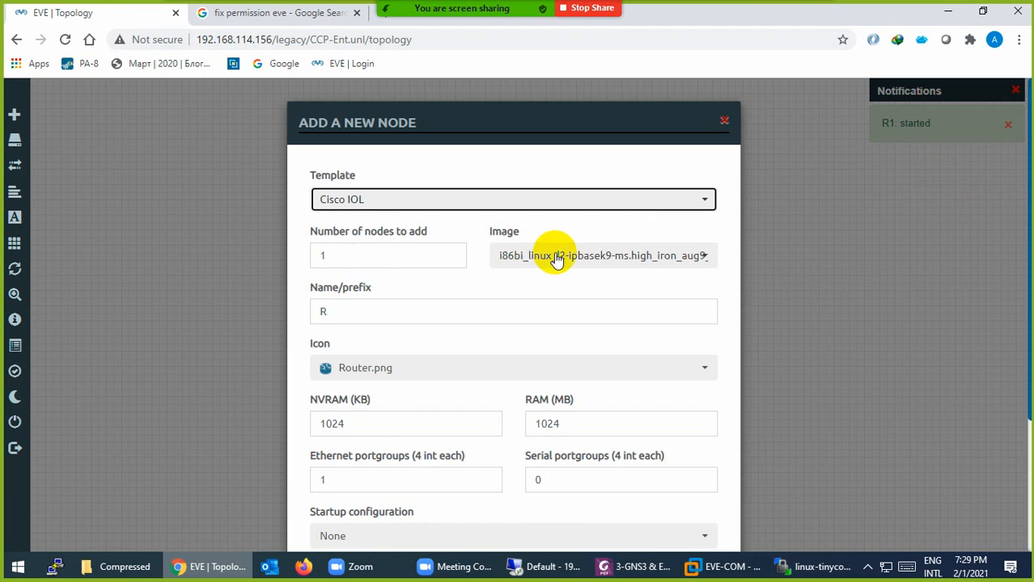
{"action": "double_click", "coordinate": [362, 311]}
{"action": "type", "text": "SW"}
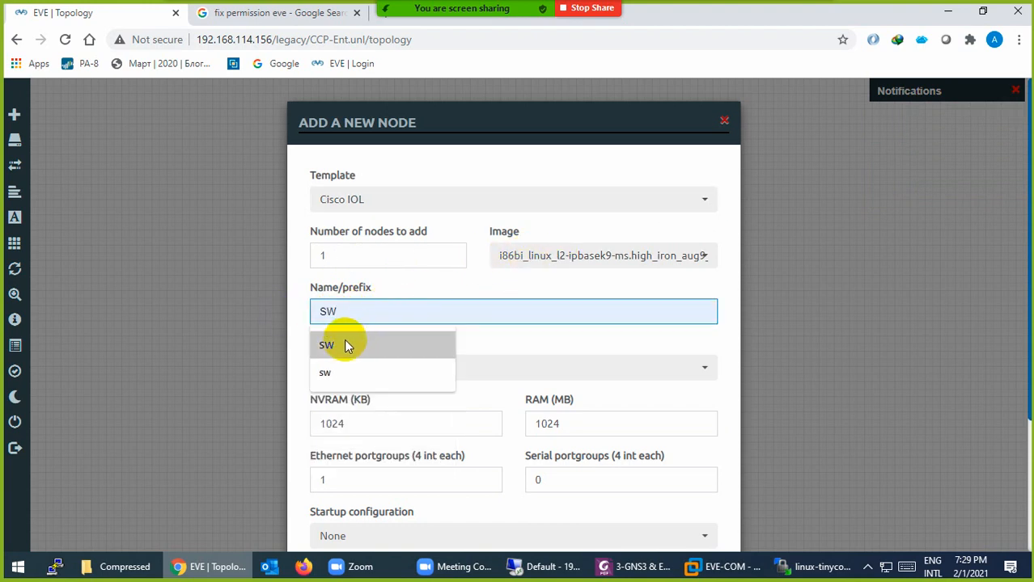
{"action": "left_click", "coordinate": [414, 344]}
{"action": "left_click", "coordinate": [371, 369]}
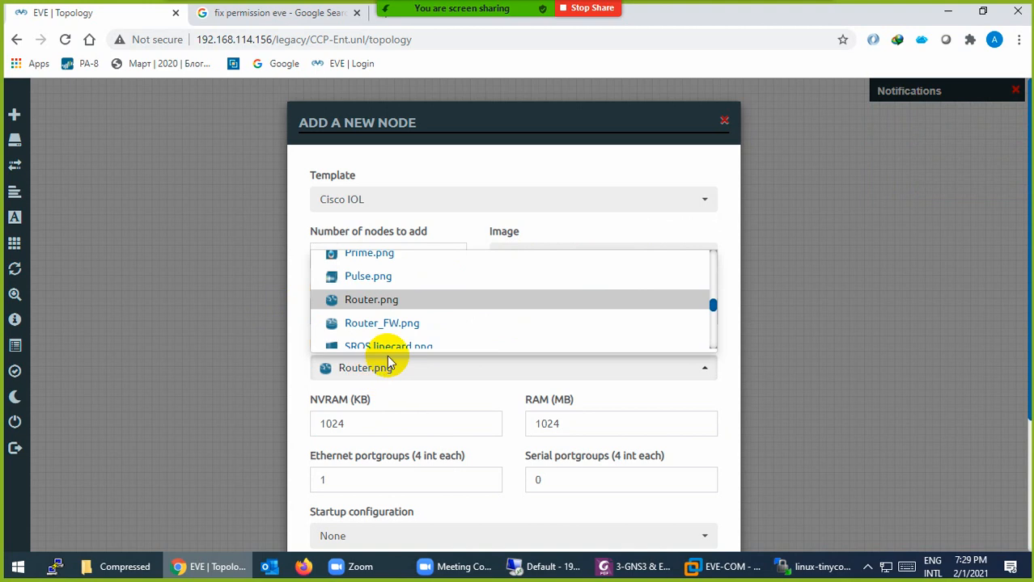
{"action": "scroll", "coordinate": [392, 339], "scroll_direction": "down", "scroll_amount": 4}
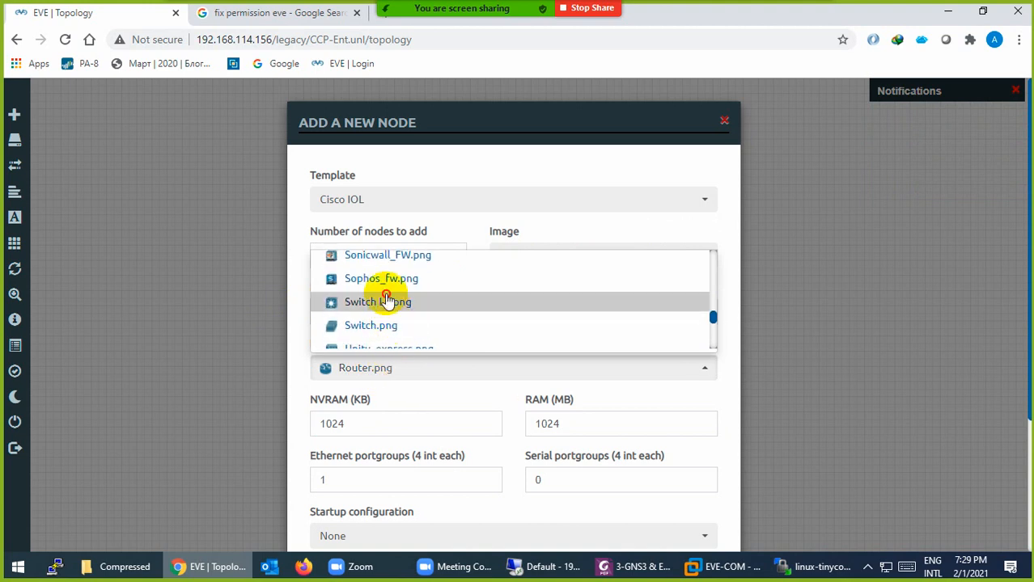
{"action": "left_click", "coordinate": [386, 302]}
{"action": "scroll", "coordinate": [415, 388], "scroll_direction": "down", "scroll_amount": 3}
{"action": "left_click", "coordinate": [437, 505]}
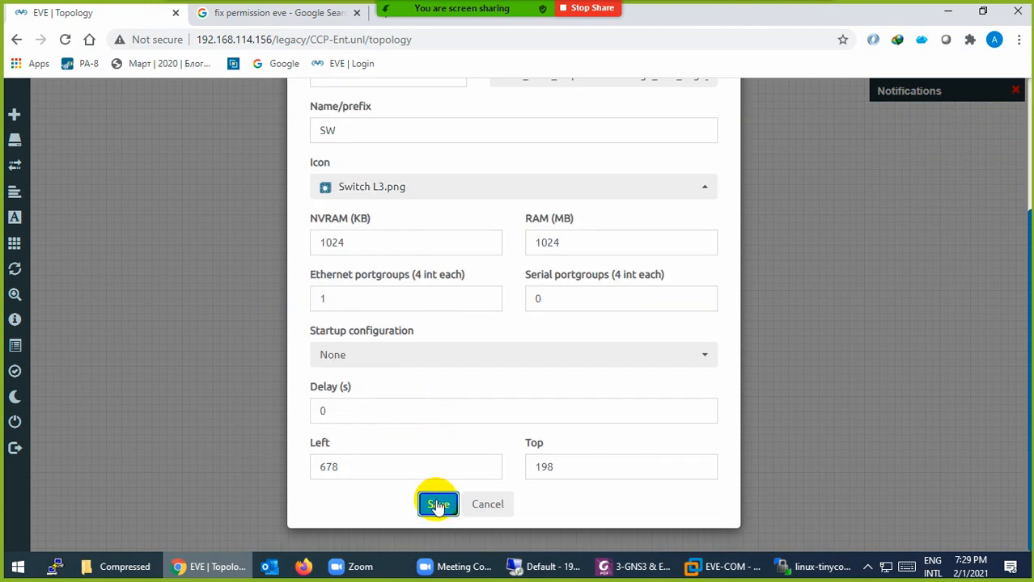
Position the SW node beside R1 and start it
{"action": "left_click_drag", "start_coordinate": [560, 252], "coordinate": [544, 227]}
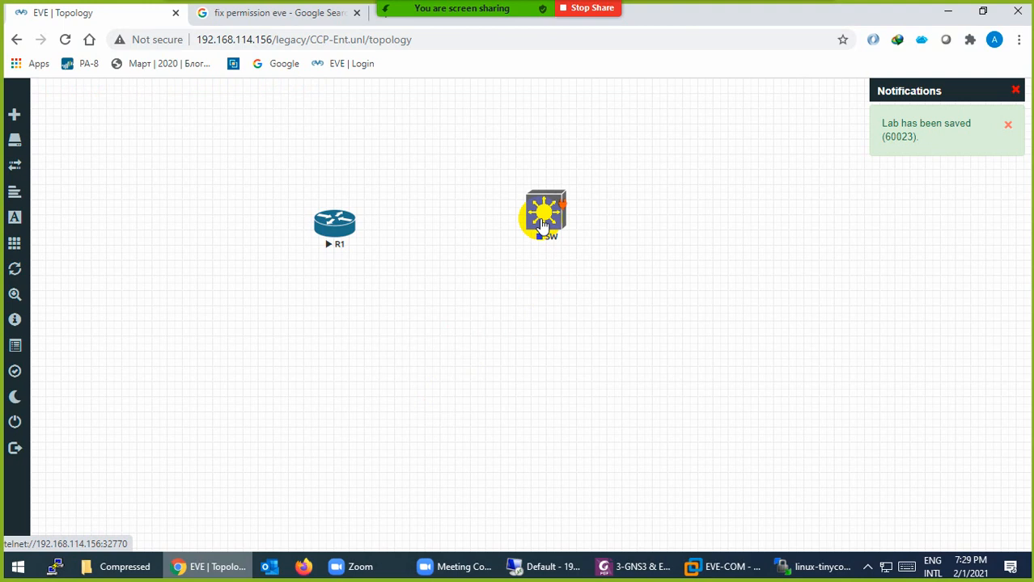
{"action": "right_click", "coordinate": [544, 228]}
{"action": "left_click", "coordinate": [578, 250]}
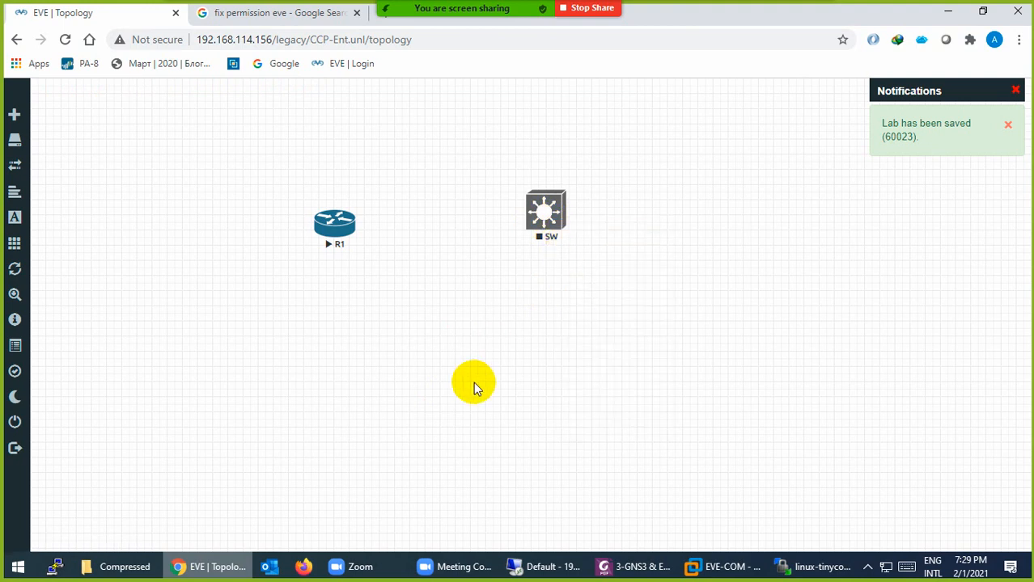
{"action": "right_click", "coordinate": [465, 381]}
Add a Linux node using the linux-tinycore-6.4 image with a desktop computer icon
{"action": "left_click", "coordinate": [467, 378]}
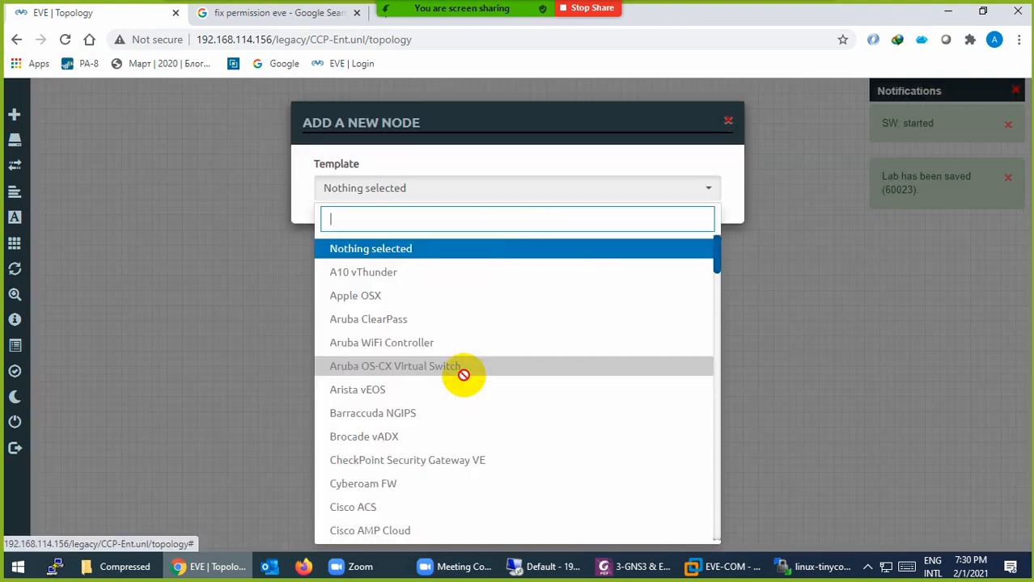
{"action": "type", "text": "lin"}
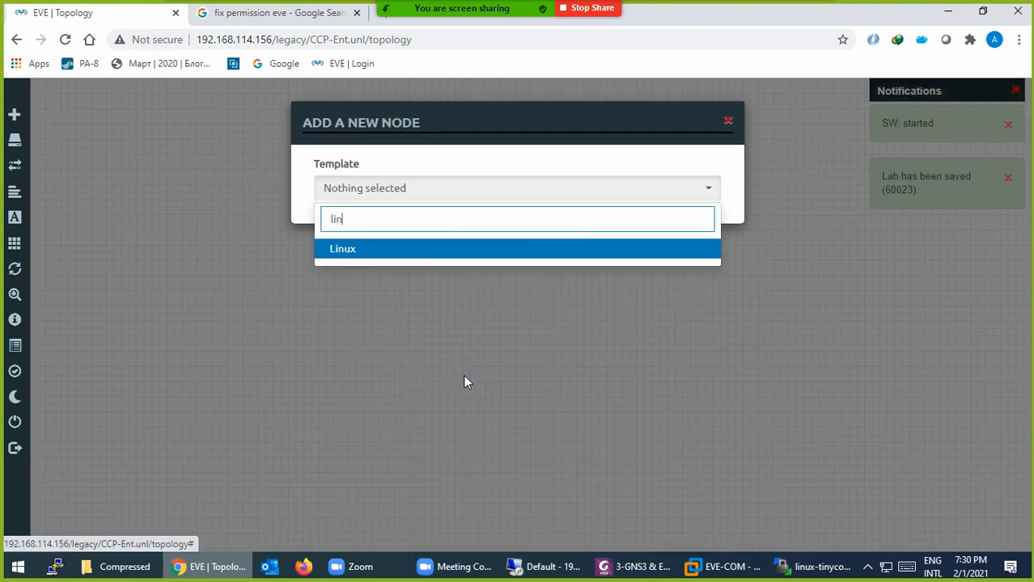
{"action": "left_click", "coordinate": [365, 263]}
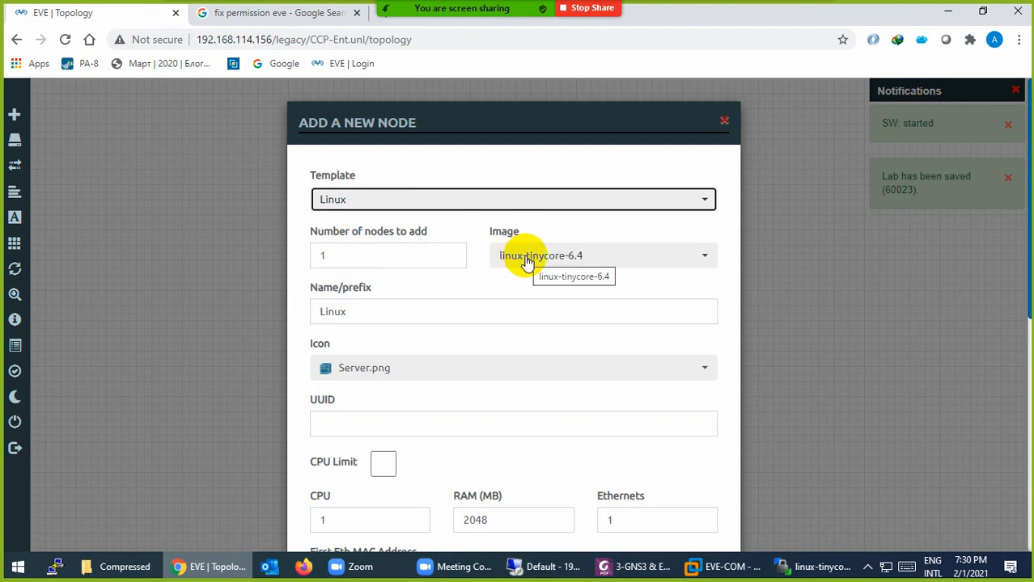
{"action": "scroll", "coordinate": [427, 422], "scroll_direction": "down", "scroll_amount": 6}
{"action": "scroll", "coordinate": [396, 380], "scroll_direction": "up", "scroll_amount": 4}
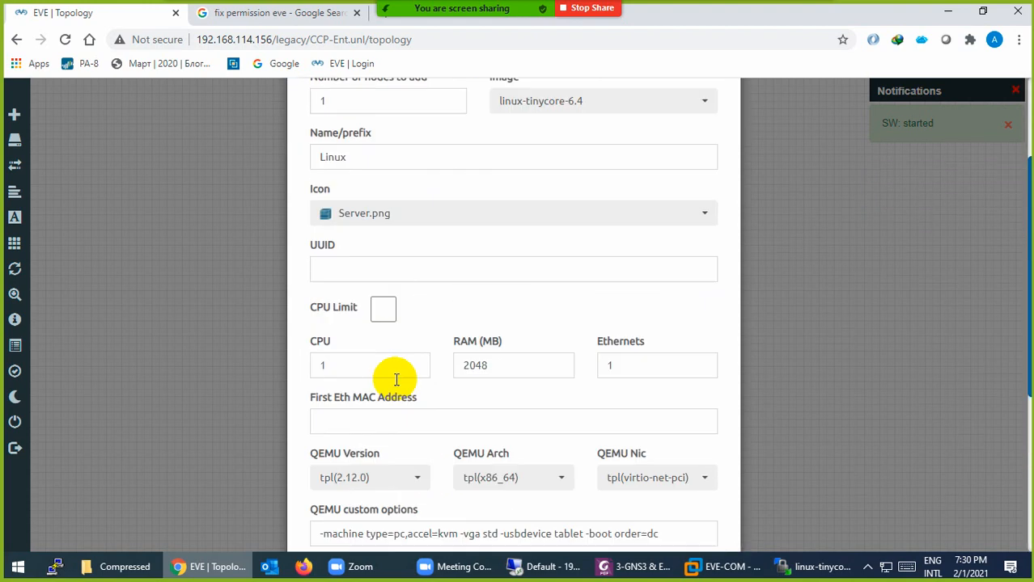
{"action": "left_click", "coordinate": [375, 219]}
{"action": "scroll", "coordinate": [391, 279], "scroll_direction": "up", "scroll_amount": 2}
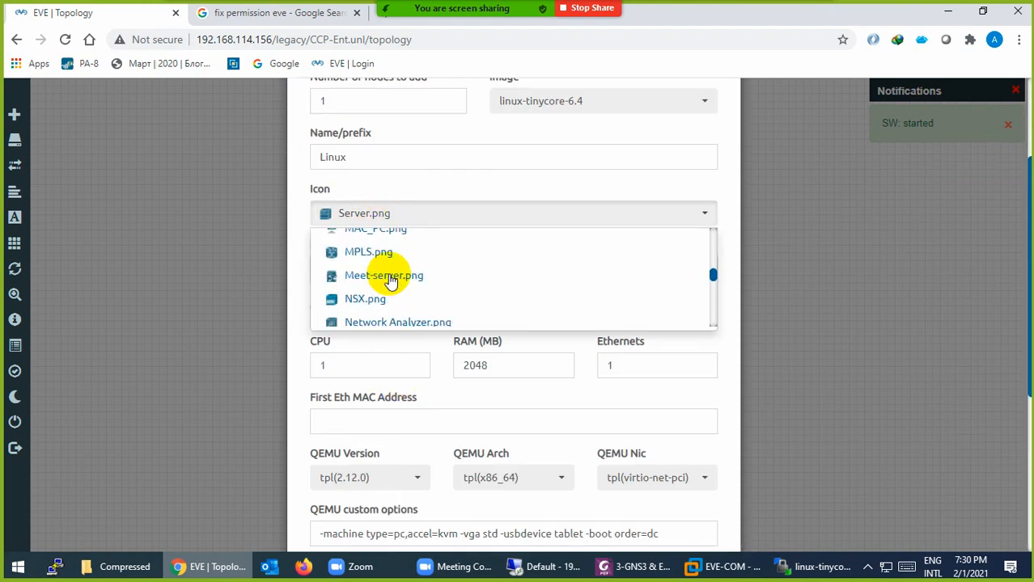
{"action": "scroll", "coordinate": [390, 279], "scroll_direction": "up", "scroll_amount": 8}
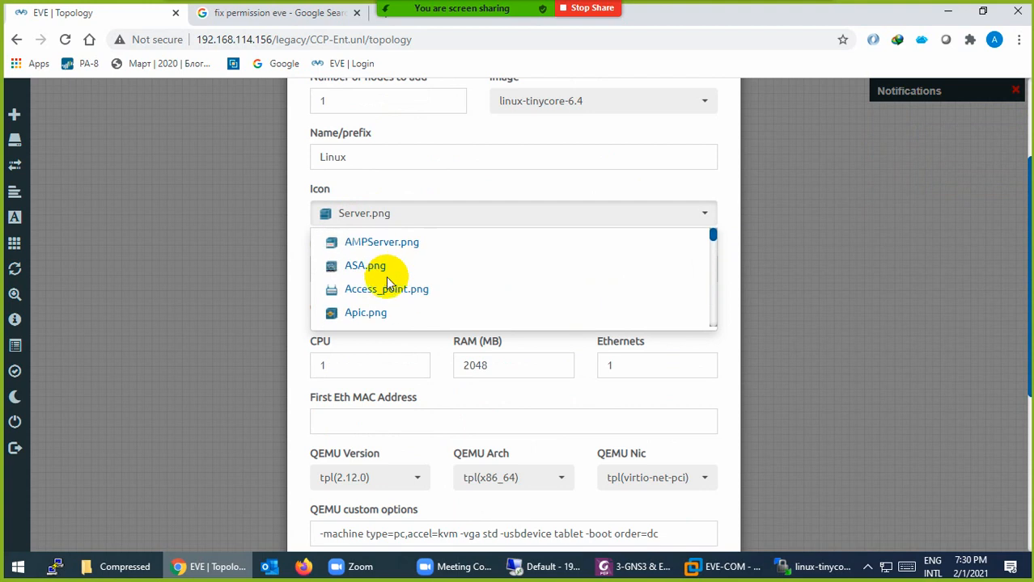
{"action": "scroll", "coordinate": [386, 279], "scroll_direction": "down", "scroll_amount": 5}
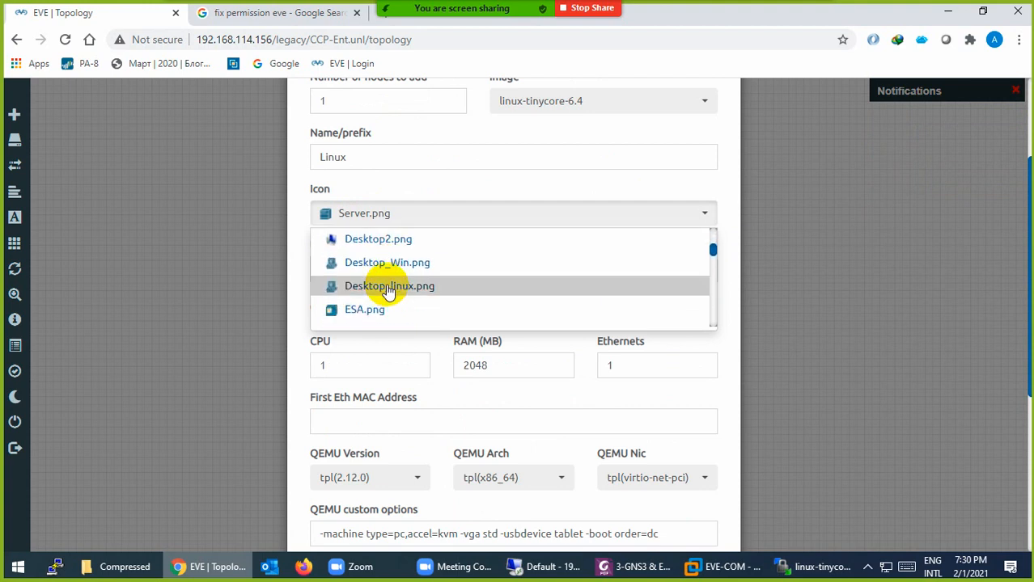
{"action": "left_click", "coordinate": [377, 242]}
{"action": "scroll", "coordinate": [414, 457], "scroll_direction": "down", "scroll_amount": 4}
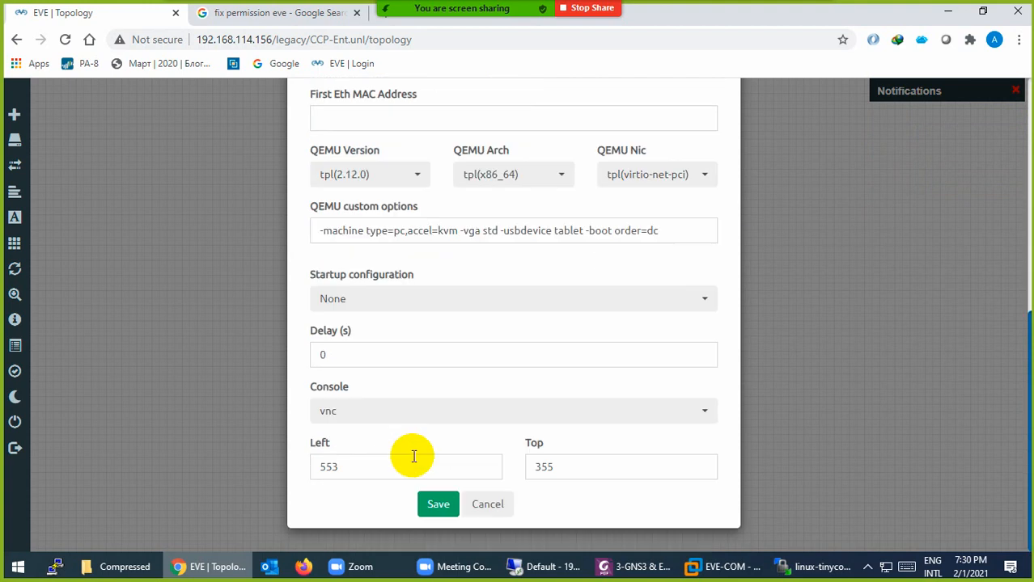
{"action": "left_click", "coordinate": [433, 504]}
Move the Linux node below R1 and start it
{"action": "left_click_drag", "start_coordinate": [475, 371], "coordinate": [322, 367]}
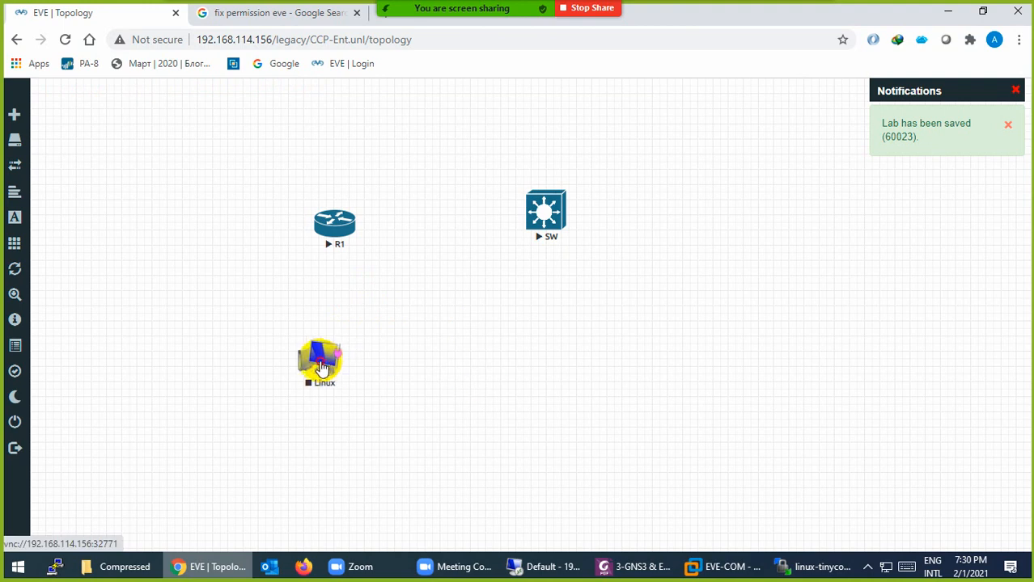
{"action": "right_click", "coordinate": [322, 367]}
{"action": "left_click", "coordinate": [362, 369]}
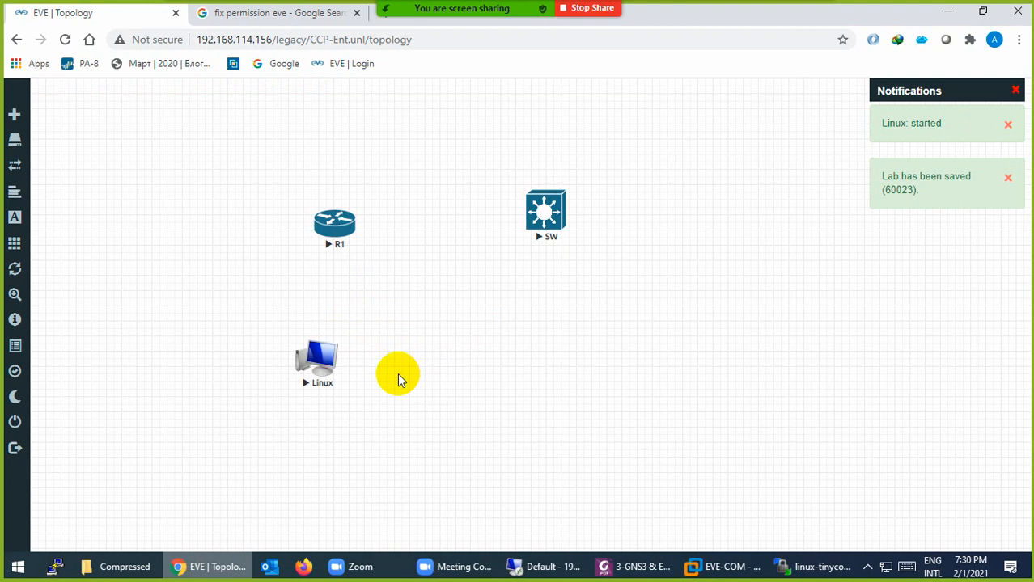
Run EVE-NG-Win-Client-Pack-2.0.exe from the Downloads\Programs folder in File Explorer
{"action": "left_click", "coordinate": [122, 566]}
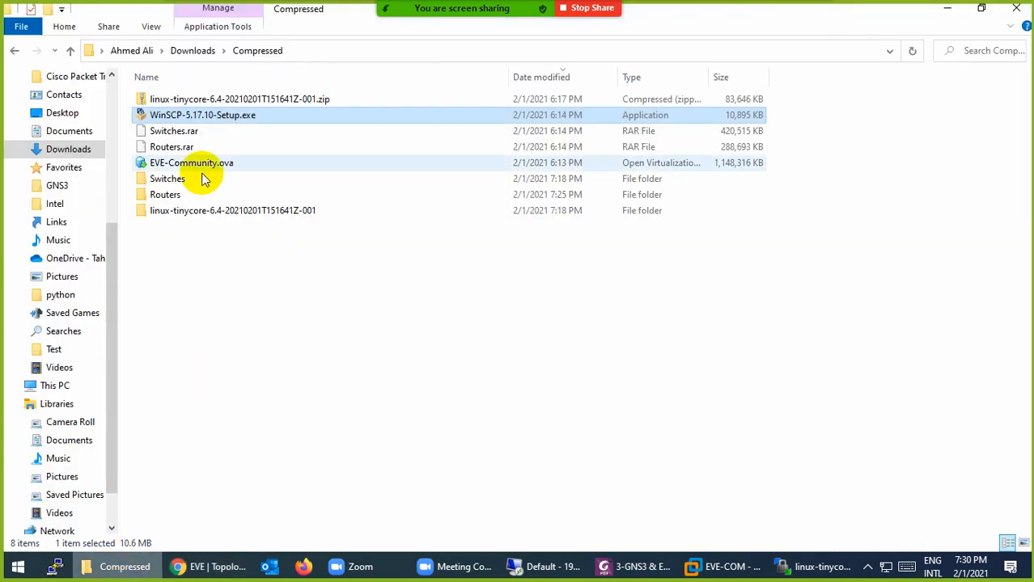
{"action": "left_click", "coordinate": [191, 51]}
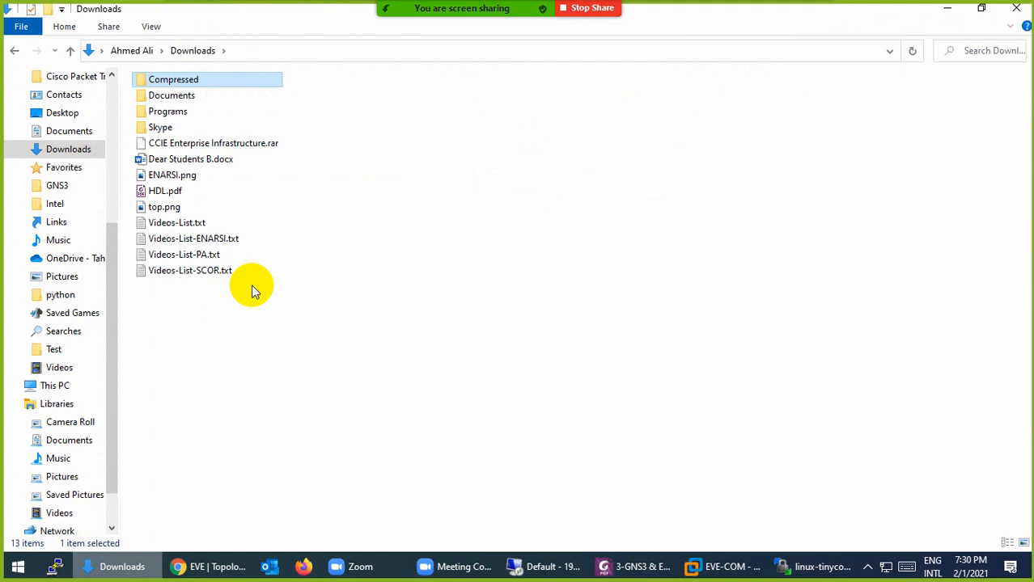
{"action": "double_click", "coordinate": [170, 111]}
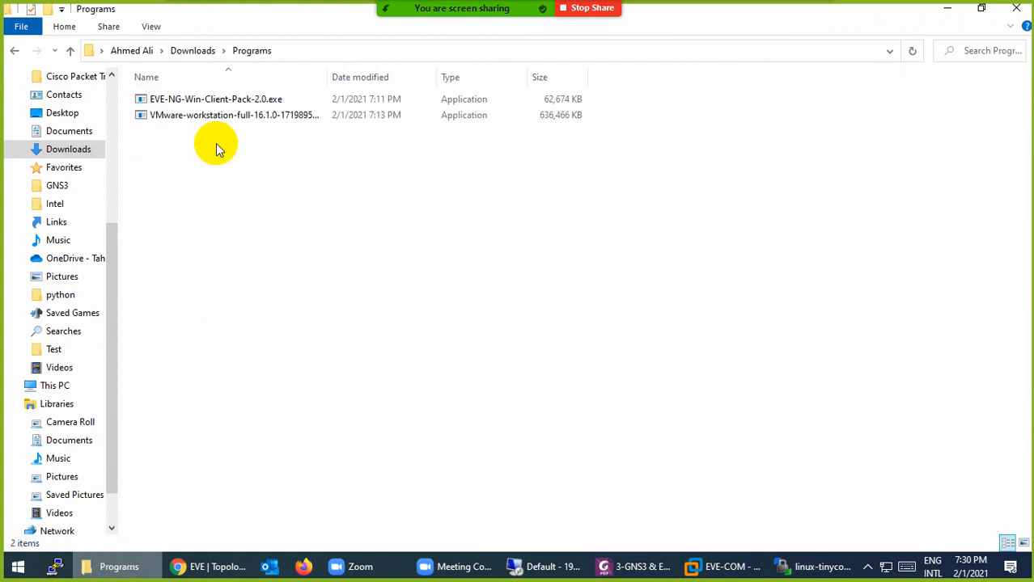
{"action": "double_click", "coordinate": [204, 102]}
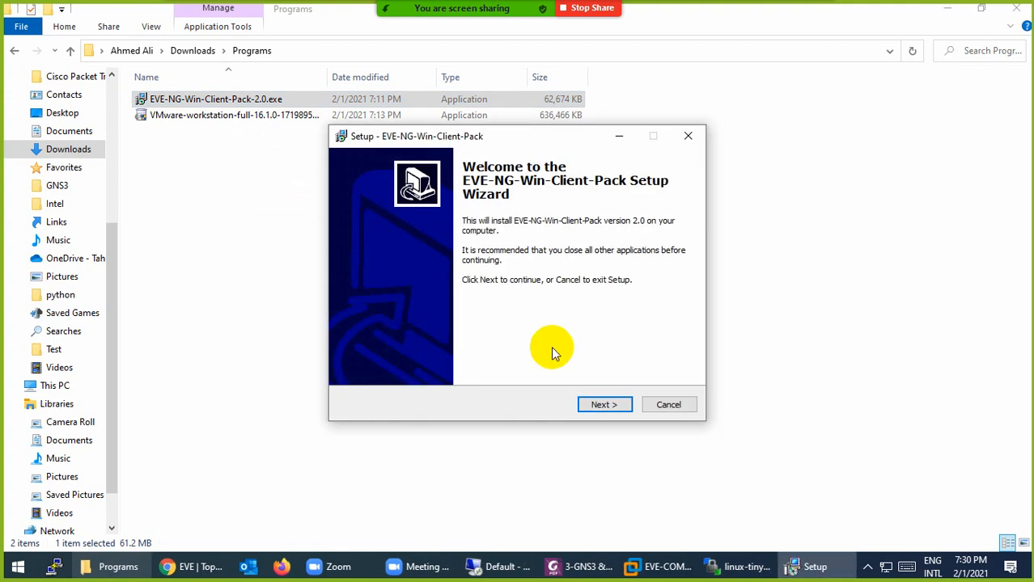
Advance the EVE-NG Win Client Pack wizard to install and choose English for UltraVNC setup
{"action": "left_click", "coordinate": [605, 404]}
{"action": "left_click", "coordinate": [604, 405]}
{"action": "left_click", "coordinate": [604, 405]}
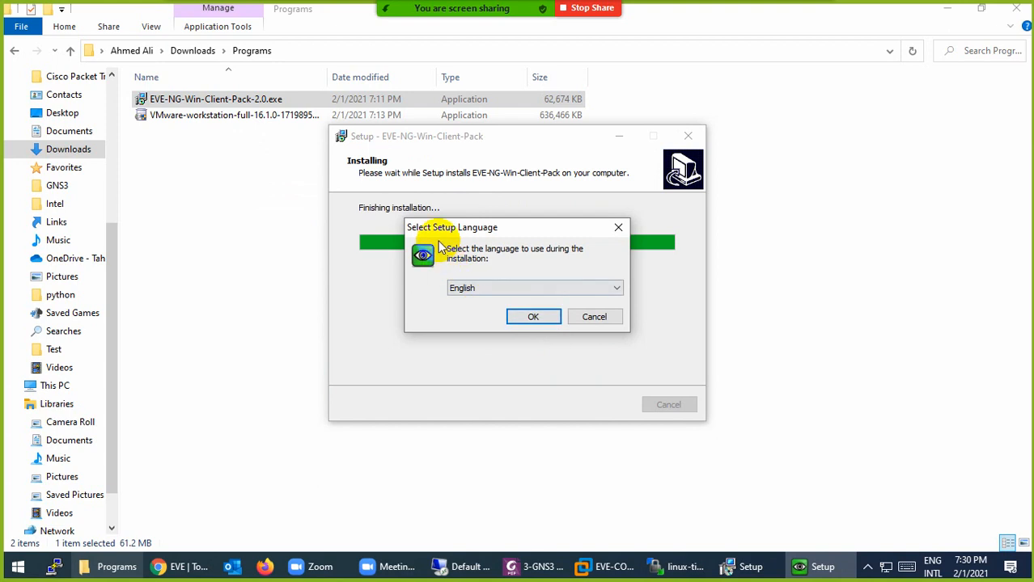
{"action": "left_click", "coordinate": [530, 320]}
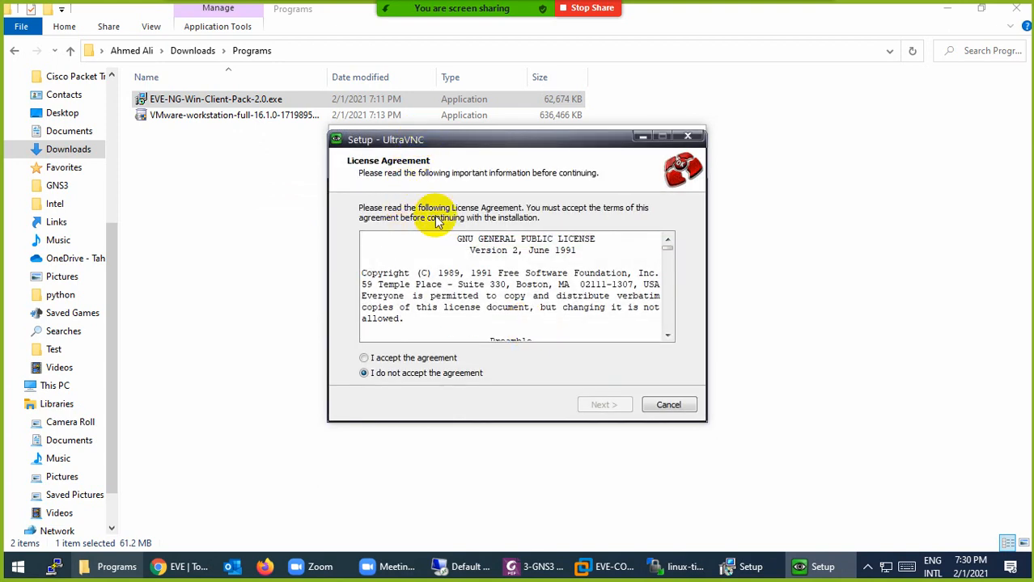
Accept the UltraVNC license and install it with default components and no extra tasks
{"action": "left_click", "coordinate": [437, 361]}
{"action": "left_click", "coordinate": [611, 406]}
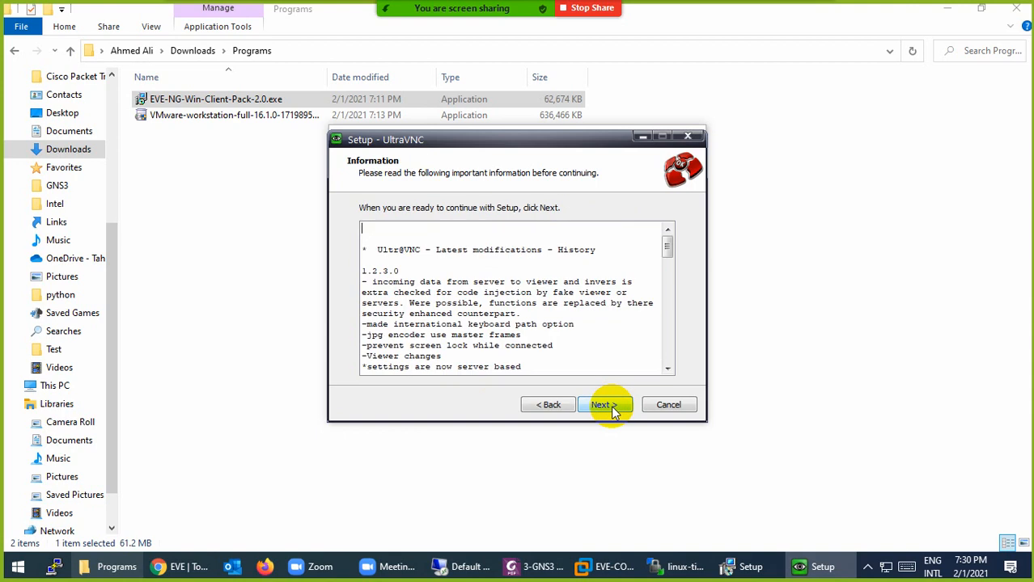
{"action": "left_click", "coordinate": [613, 409]}
{"action": "left_click", "coordinate": [613, 408]}
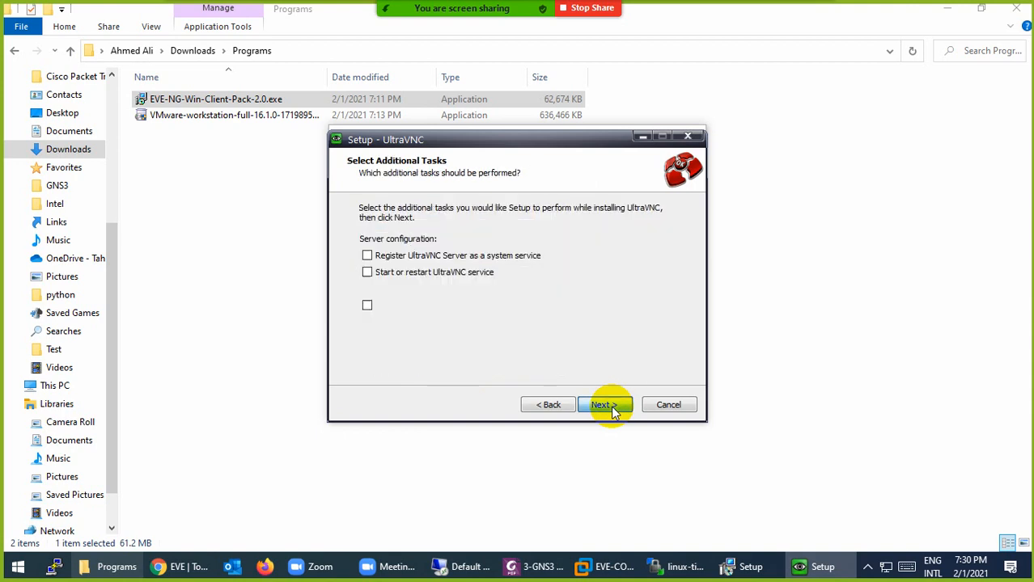
{"action": "left_click", "coordinate": [613, 409]}
{"action": "left_click", "coordinate": [605, 406]}
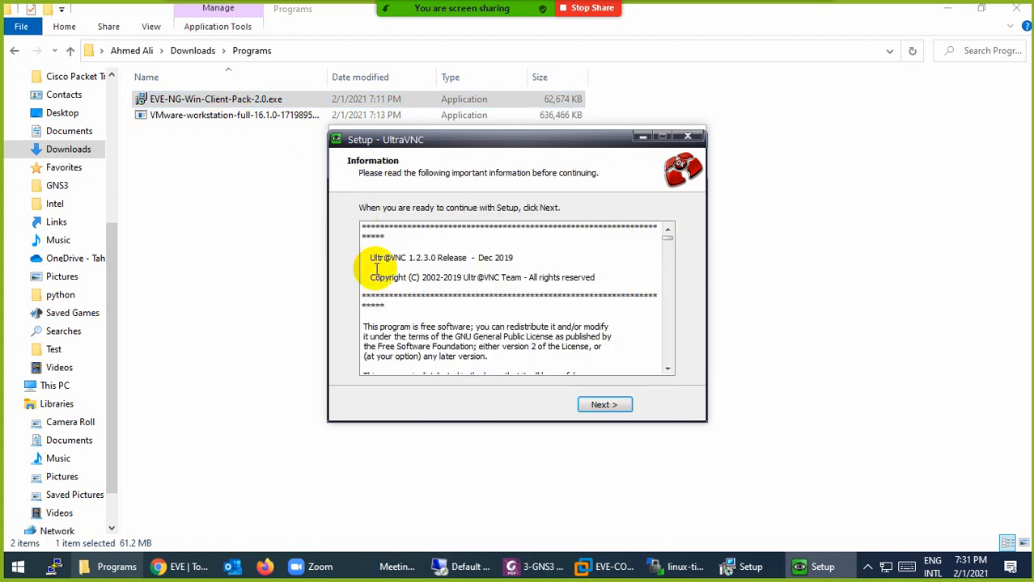
Finish UltraVNC setup with 'Show latest versions' unchecked, then close the client pack wizard
{"action": "left_click", "coordinate": [605, 405]}
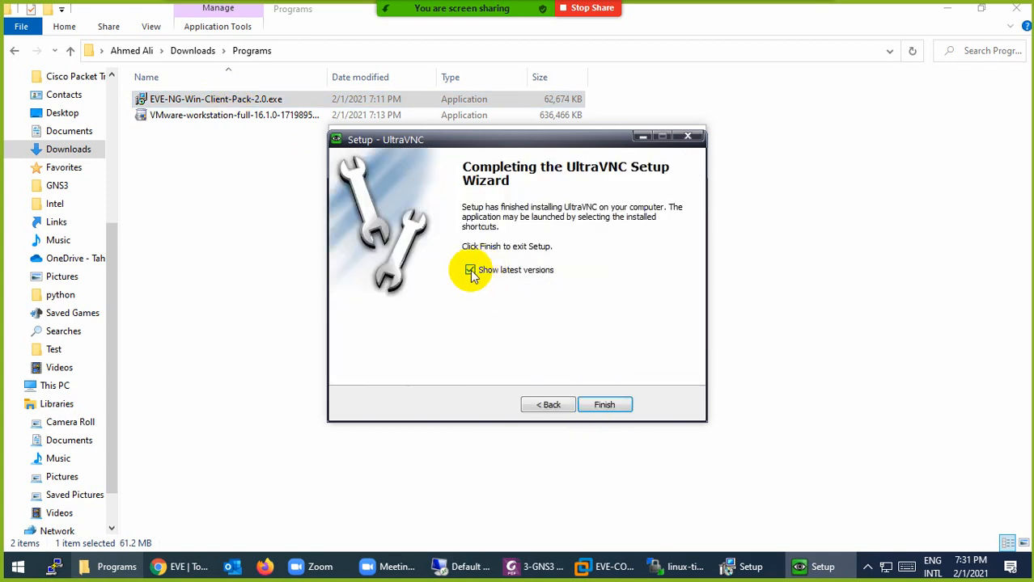
{"action": "left_click", "coordinate": [471, 271]}
{"action": "left_click", "coordinate": [604, 407]}
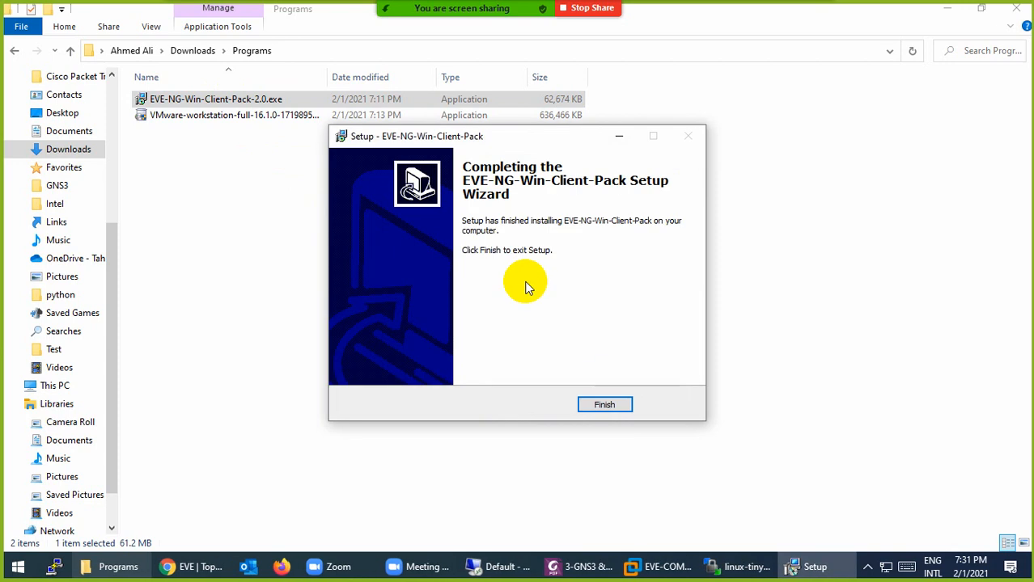
{"action": "left_click", "coordinate": [604, 404]}
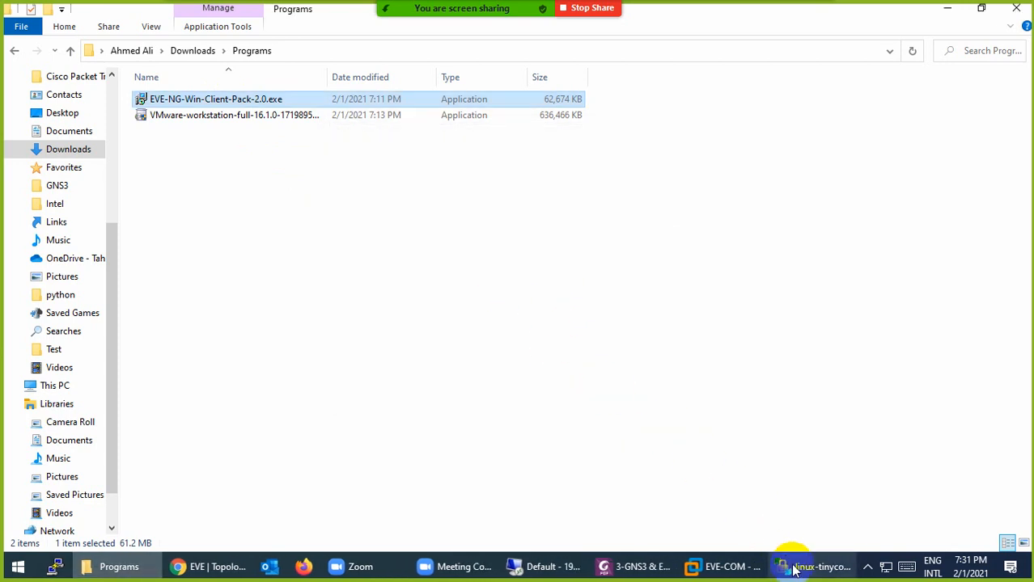
Open the Linux node's VNC console, view its network settings, then close the console window
{"action": "left_click", "coordinate": [209, 566]}
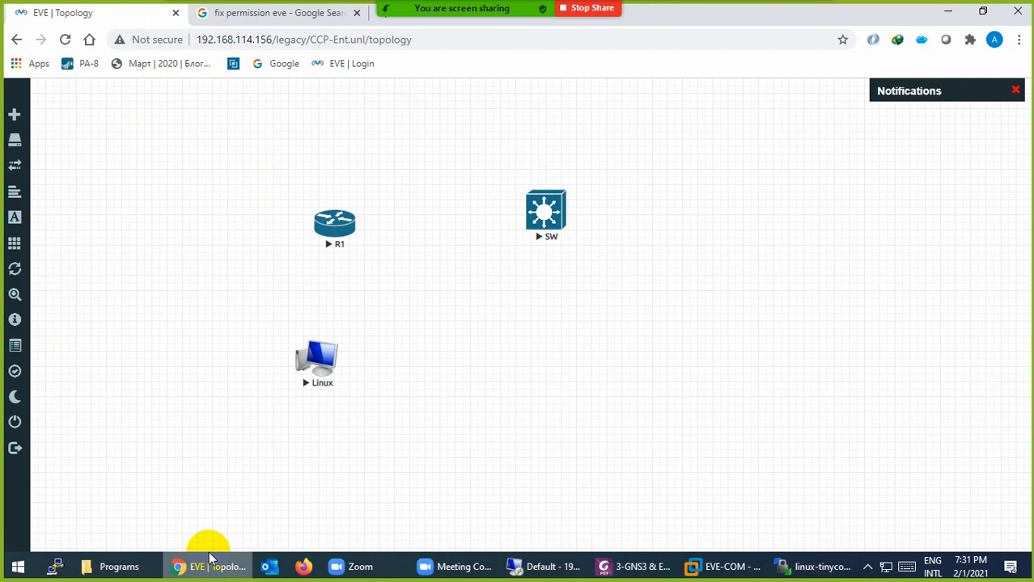
{"action": "left_click", "coordinate": [319, 365]}
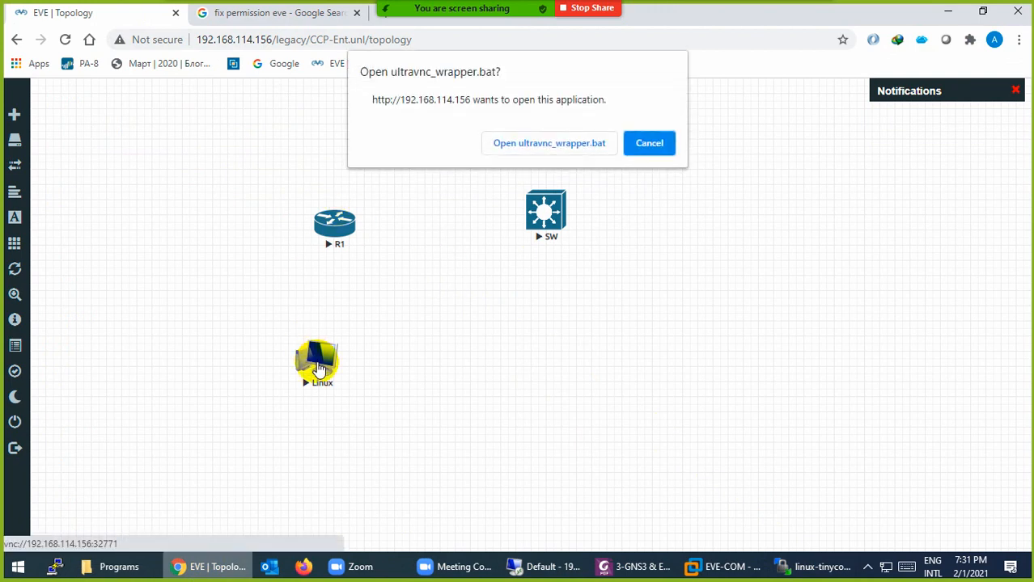
{"action": "left_click", "coordinate": [519, 147]}
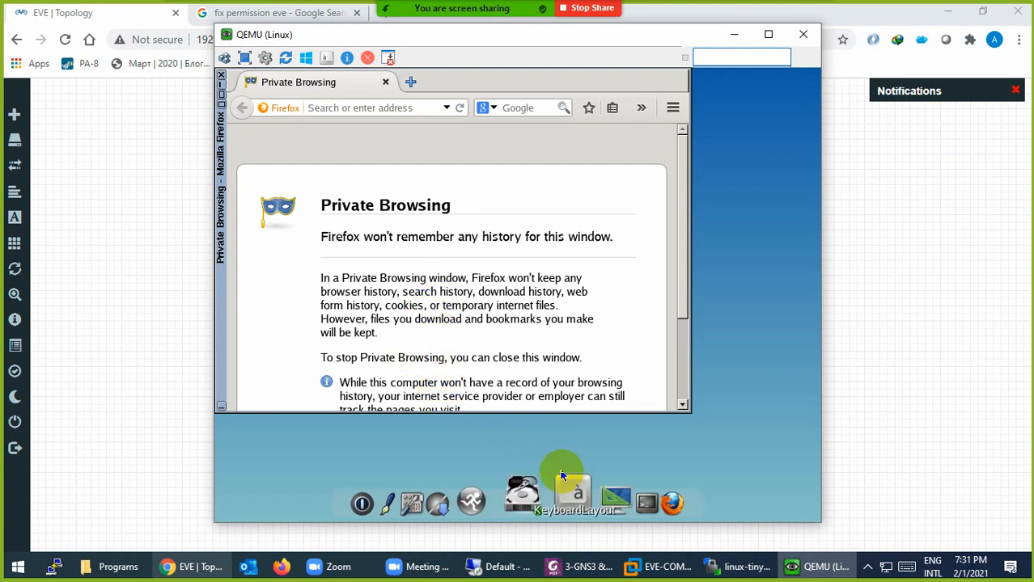
{"action": "left_click", "coordinate": [466, 499]}
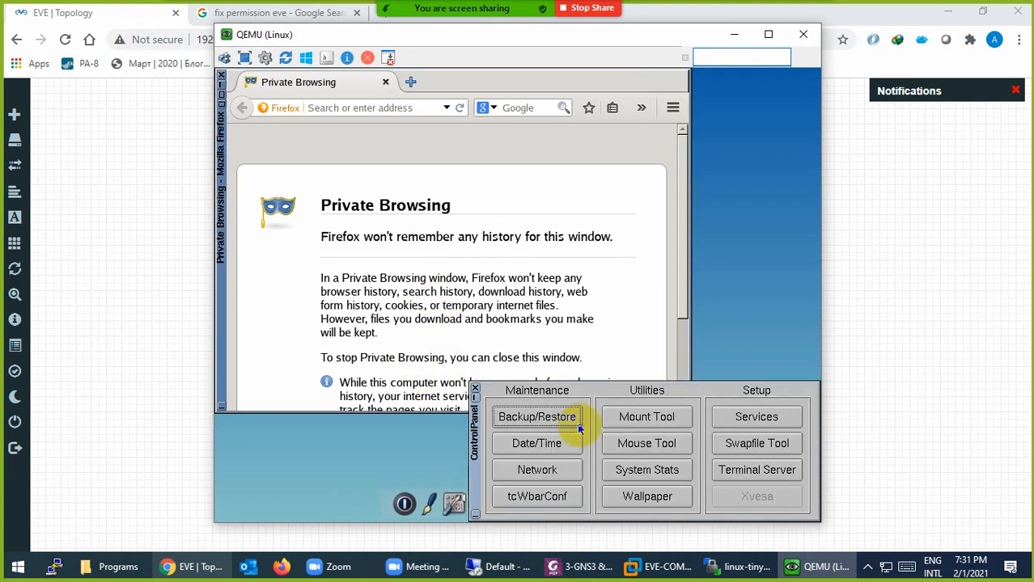
{"action": "left_click", "coordinate": [536, 470]}
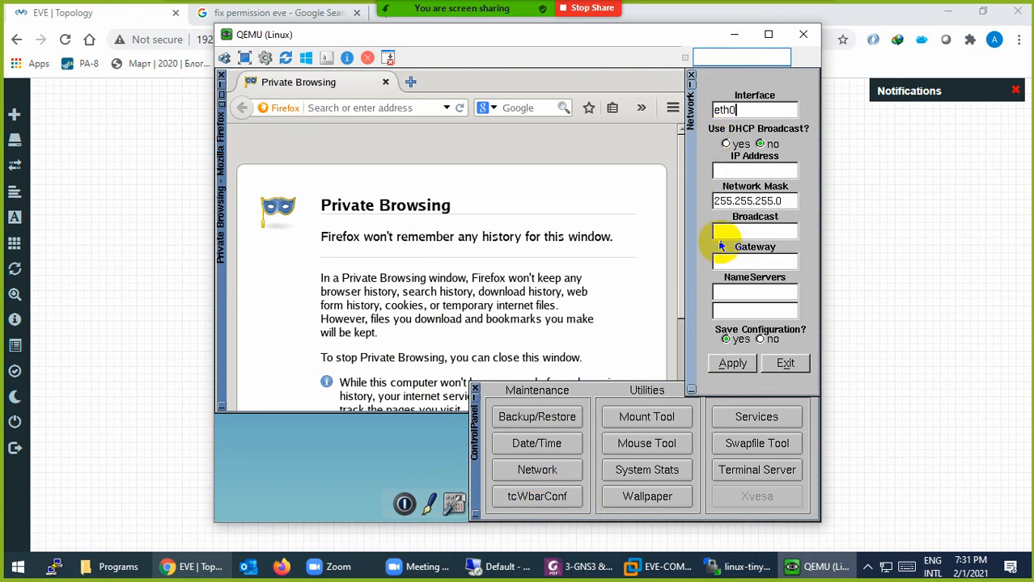
{"action": "left_click", "coordinate": [809, 39]}
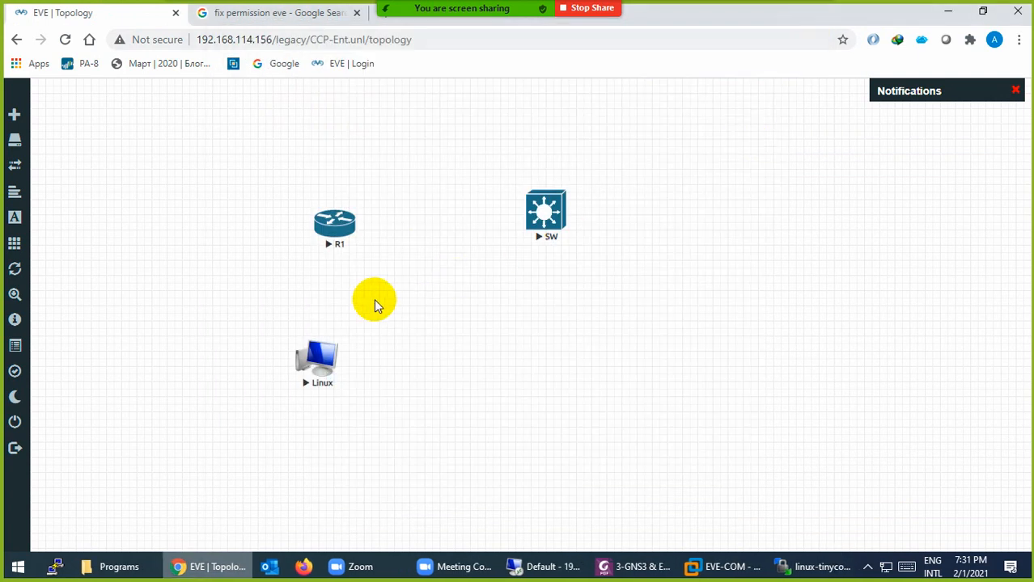
Open SecureCRT consoles to R1 and SW and run 'show vlan brief' on SW
{"action": "left_click", "coordinate": [337, 223]}
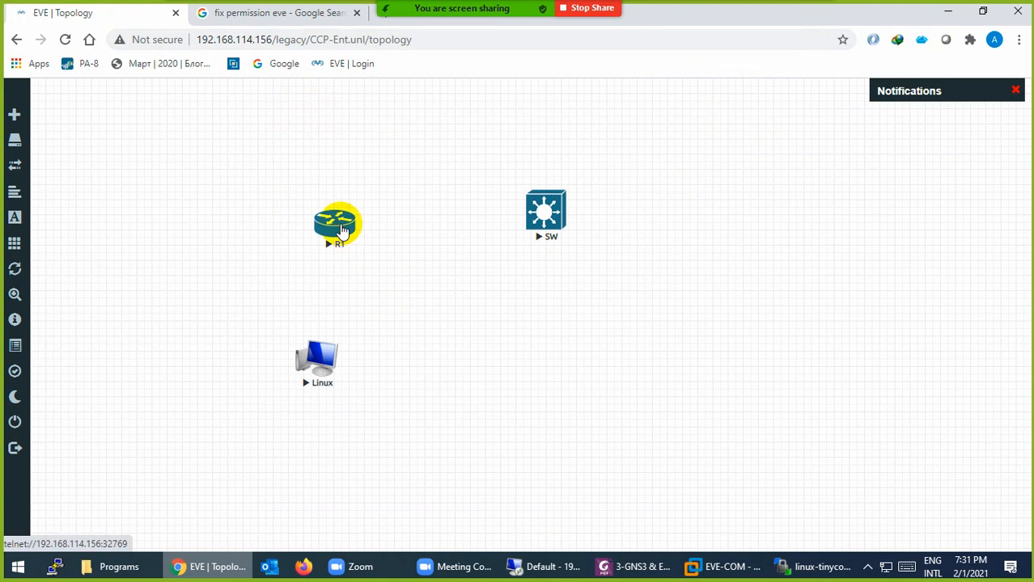
{"action": "left_click", "coordinate": [528, 144]}
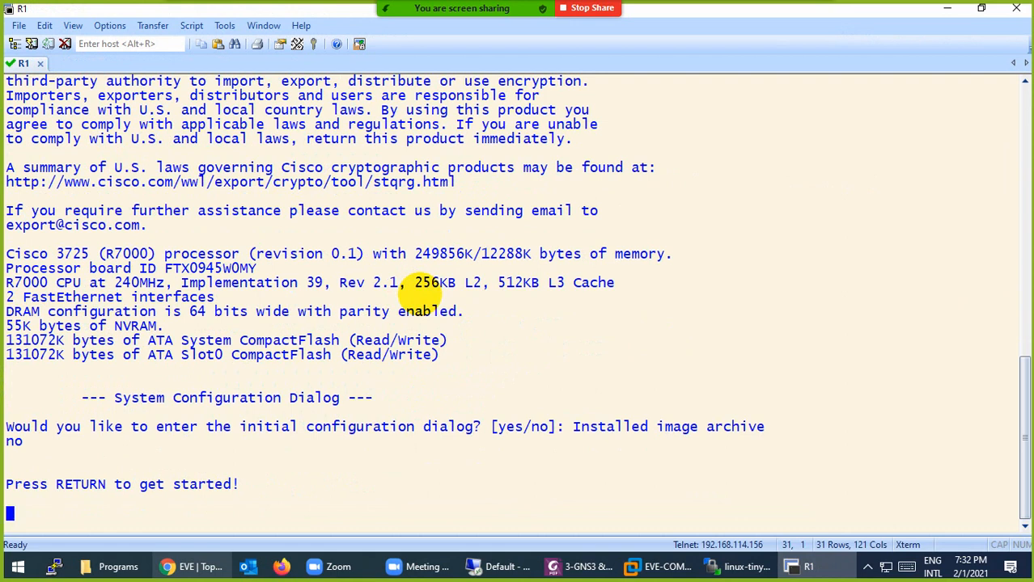
{"action": "key", "text": "alt+Tab"}
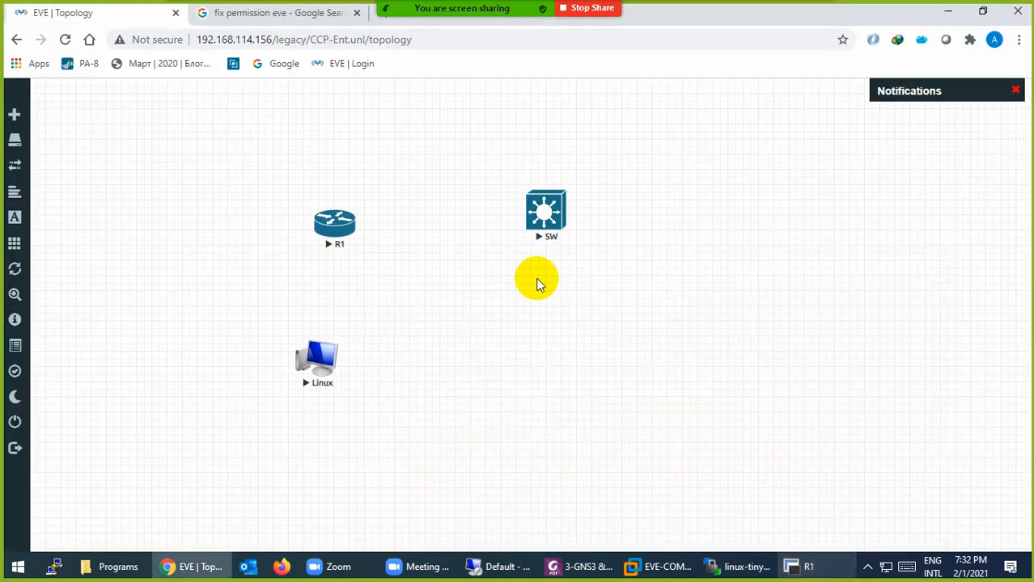
{"action": "left_click", "coordinate": [546, 215]}
{"action": "left_click", "coordinate": [557, 151]}
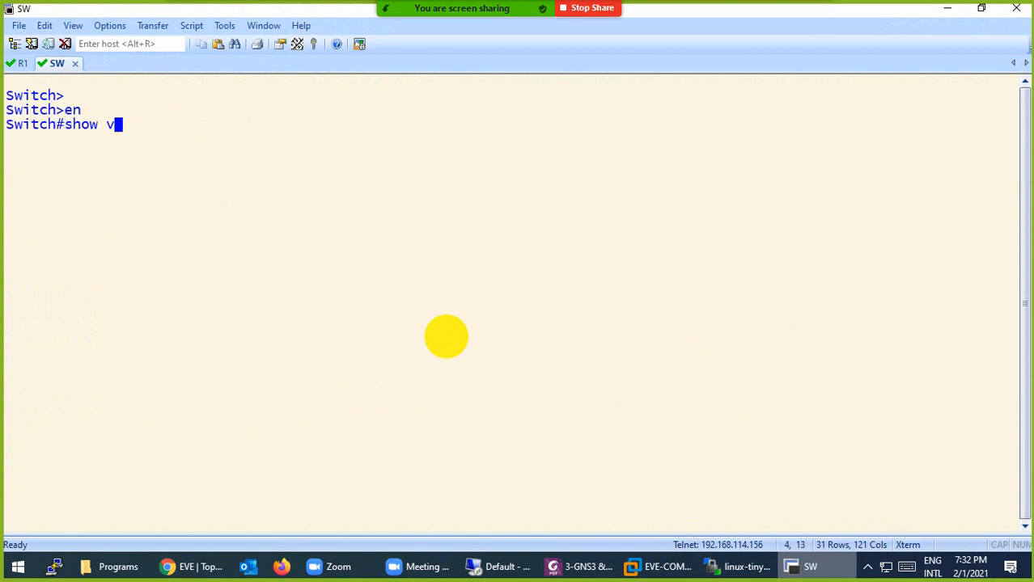
{"action": "type", "text": "br"}
{"action": "key", "text": "Return"}
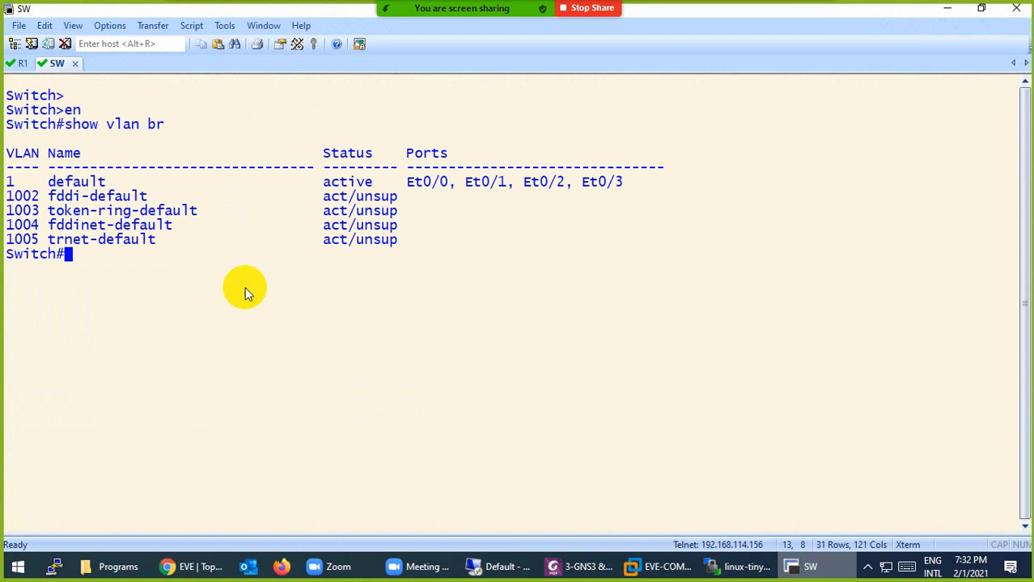
Clear the R1 console screen, then close SecureCRT and confirm disconnecting all sessions
{"action": "left_click", "coordinate": [23, 63]}
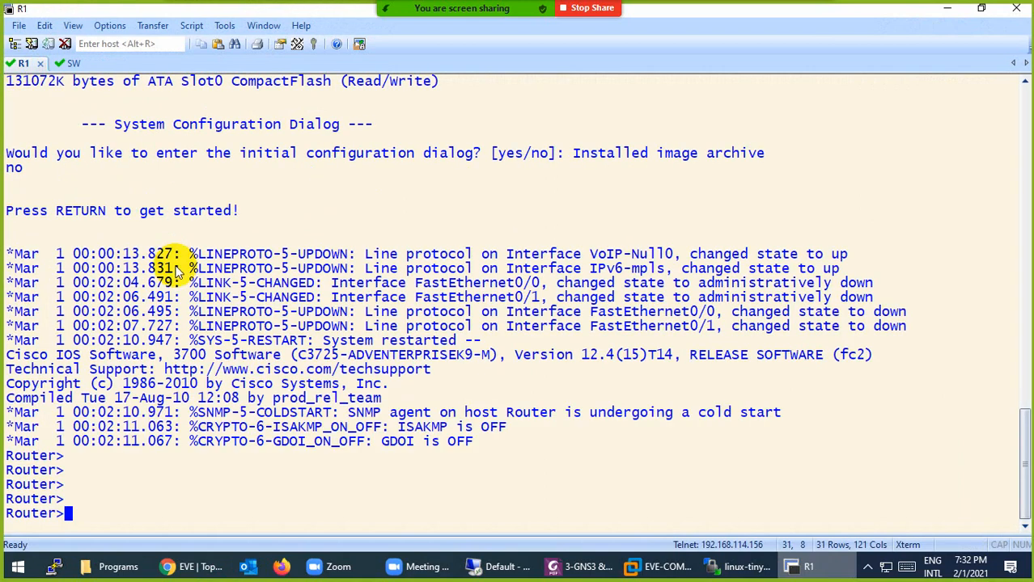
{"action": "key", "text": "ctrl+l"}
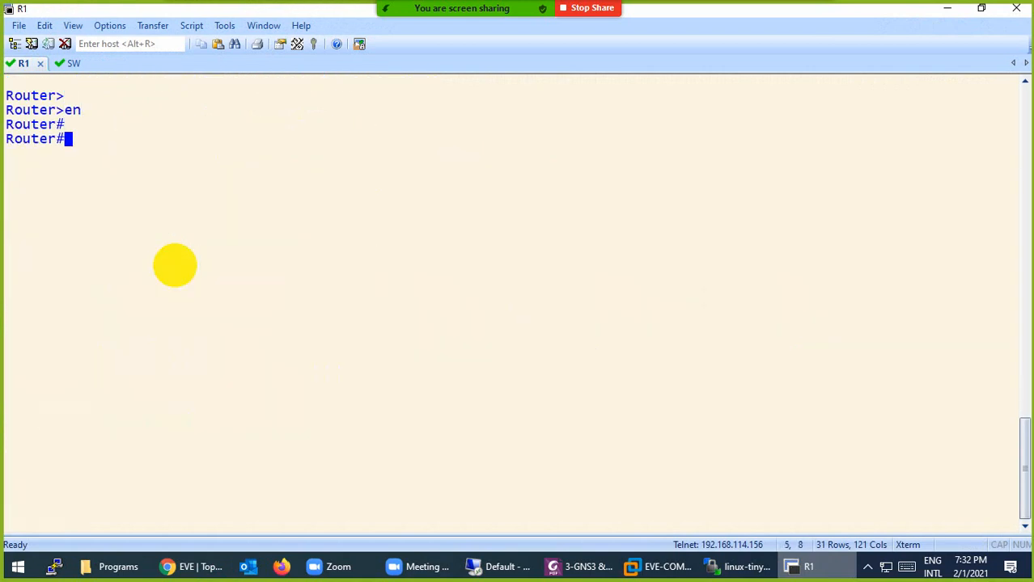
{"action": "left_click", "coordinate": [1014, 12]}
{"action": "left_click", "coordinate": [540, 315]}
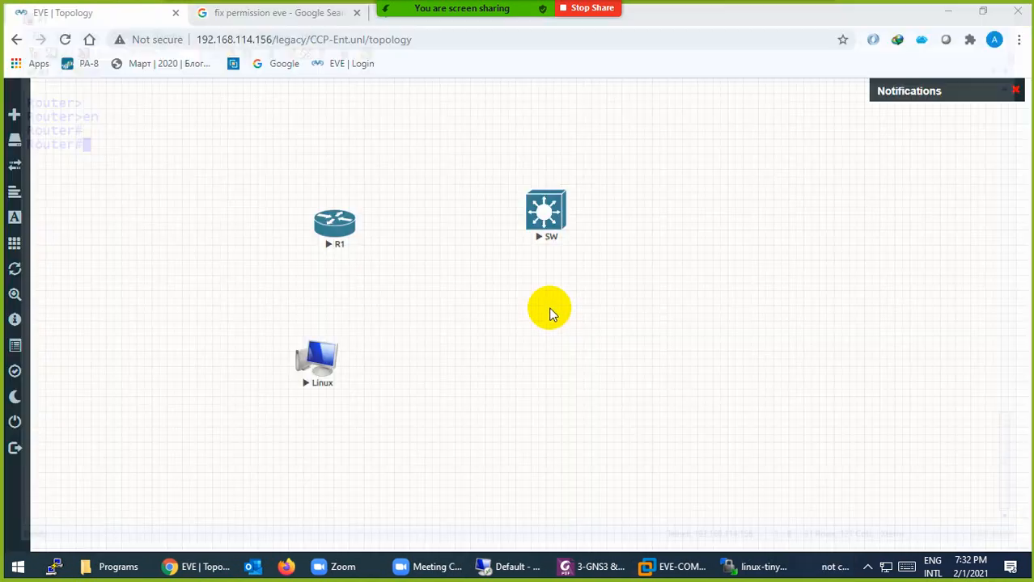
Stop the SW, R1 and Linux nodes
{"action": "right_click", "coordinate": [541, 224]}
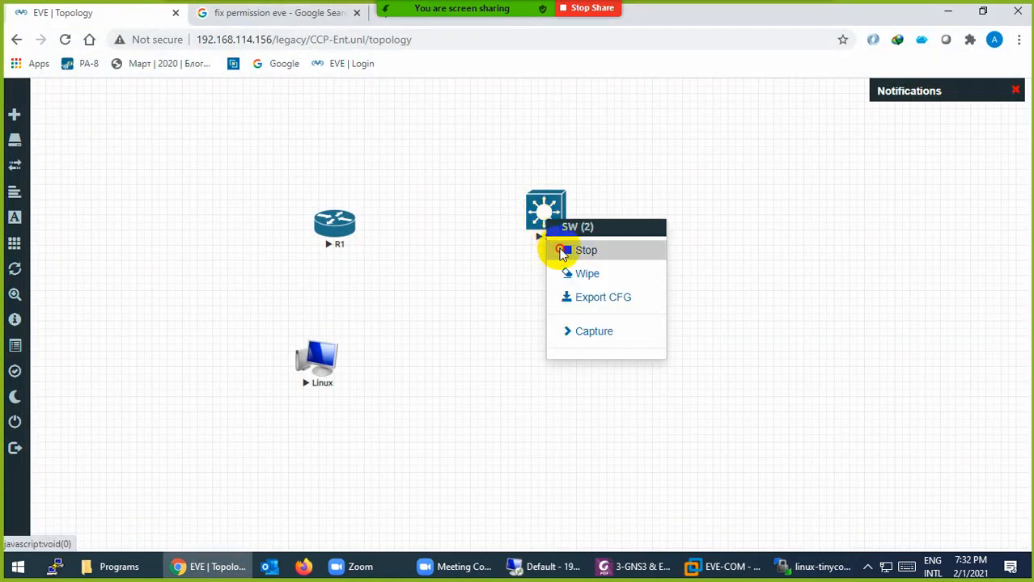
{"action": "left_click", "coordinate": [562, 249]}
{"action": "right_click", "coordinate": [335, 229]}
{"action": "left_click", "coordinate": [348, 256]}
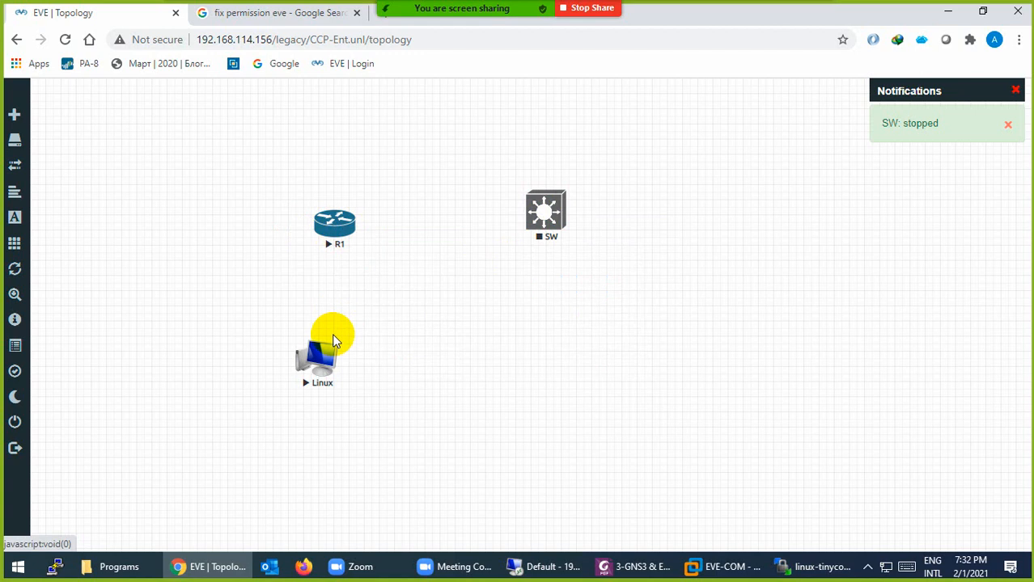
{"action": "right_click", "coordinate": [323, 355]}
{"action": "left_click", "coordinate": [364, 384]}
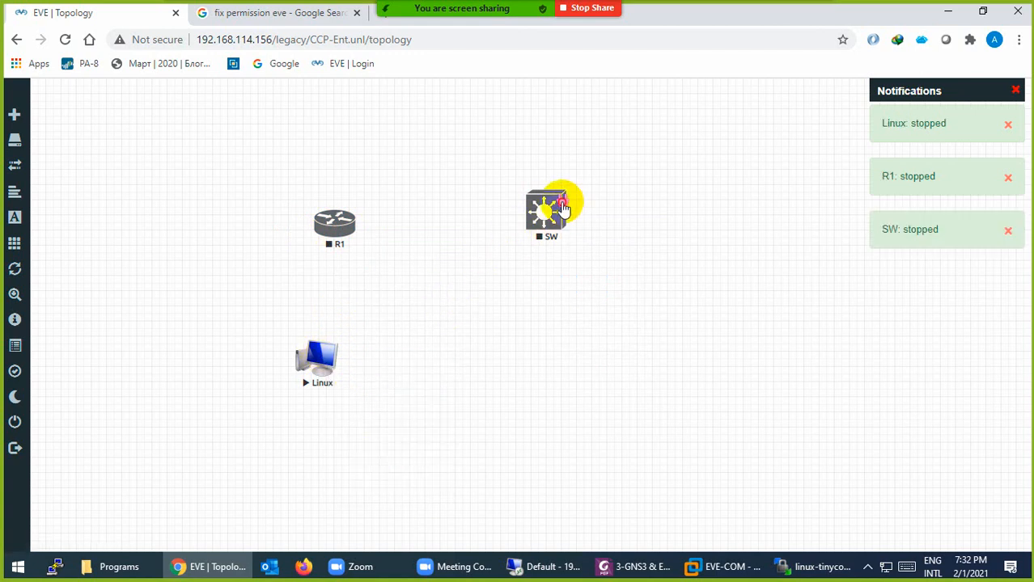
Cable SW e0/1 to R1 fa0/1 and save the link
{"action": "left_click_drag", "start_coordinate": [562, 204], "coordinate": [336, 224]}
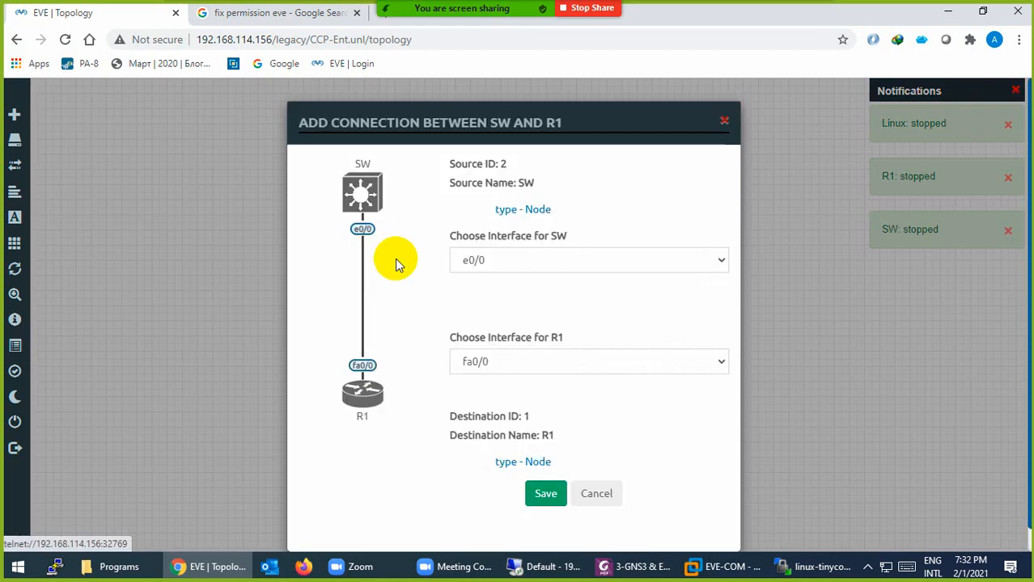
{"action": "left_click", "coordinate": [475, 261]}
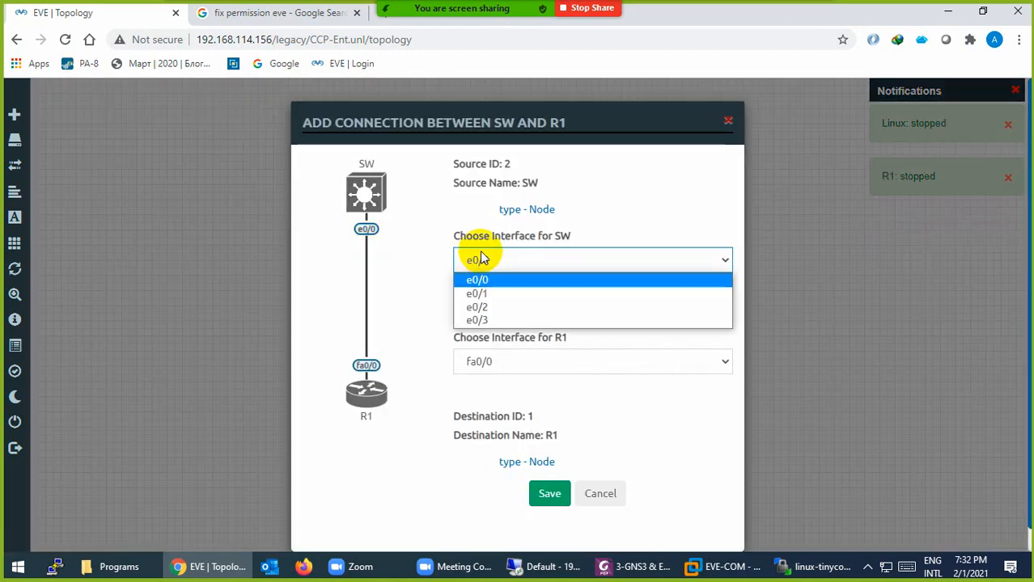
{"action": "left_click", "coordinate": [479, 280]}
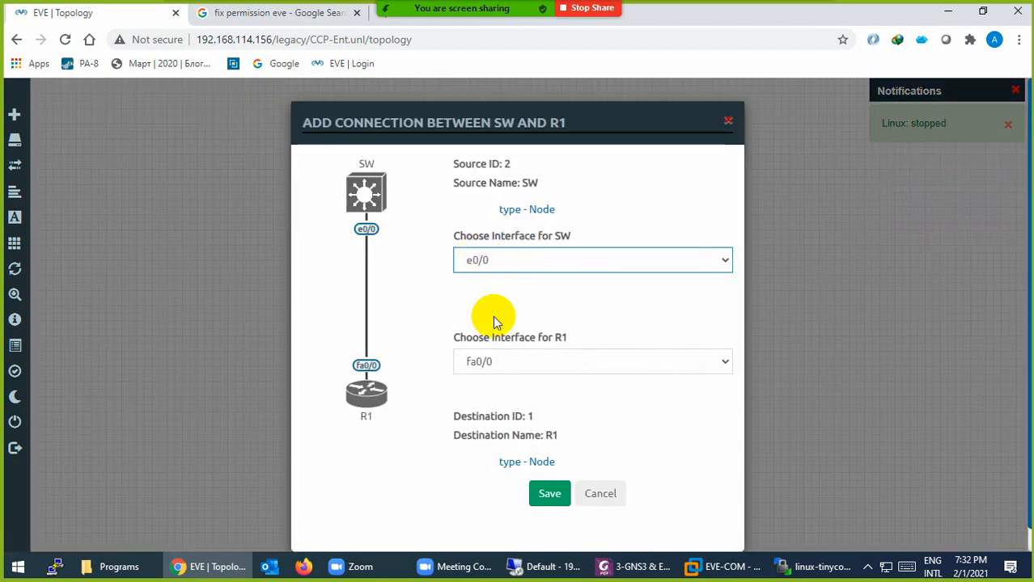
{"action": "left_click", "coordinate": [489, 363]}
{"action": "left_click", "coordinate": [488, 363]}
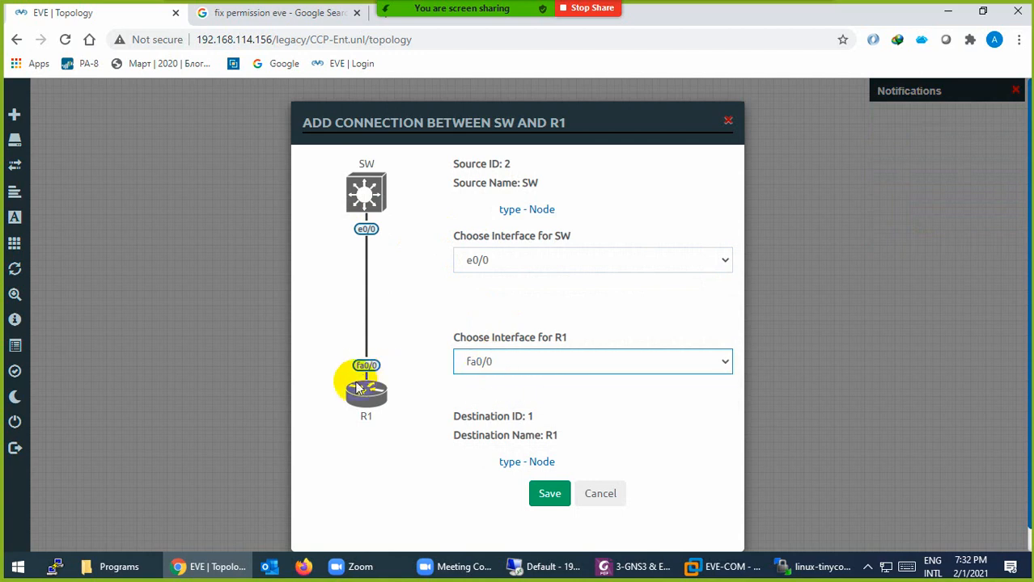
{"action": "left_click", "coordinate": [478, 361]}
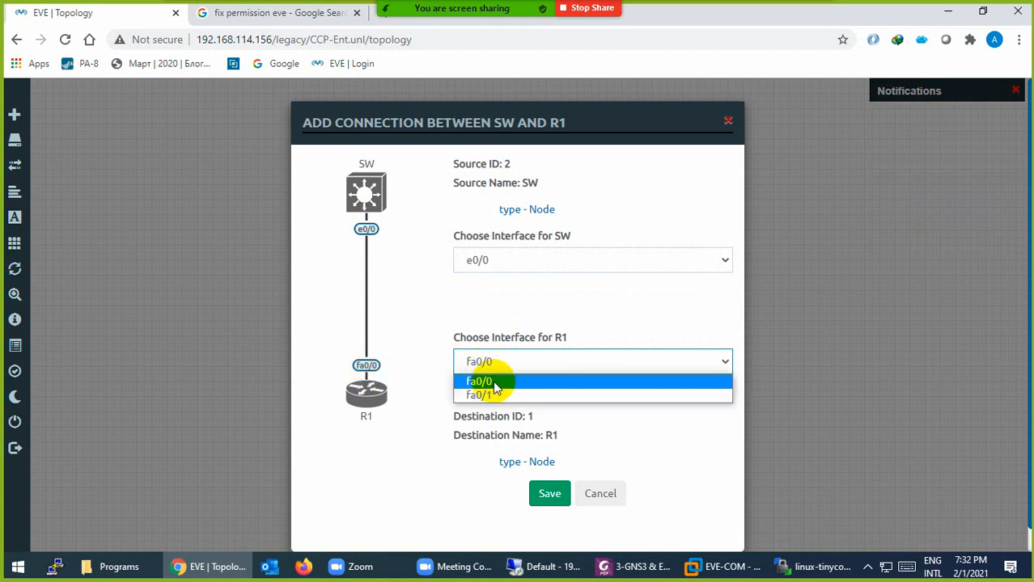
{"action": "left_click", "coordinate": [491, 395]}
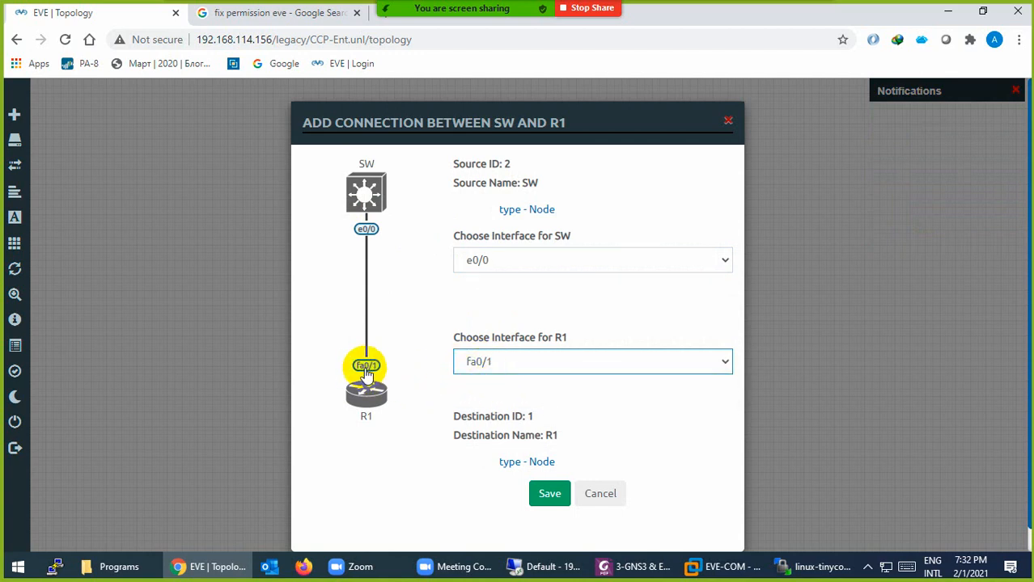
{"action": "left_click", "coordinate": [487, 260]}
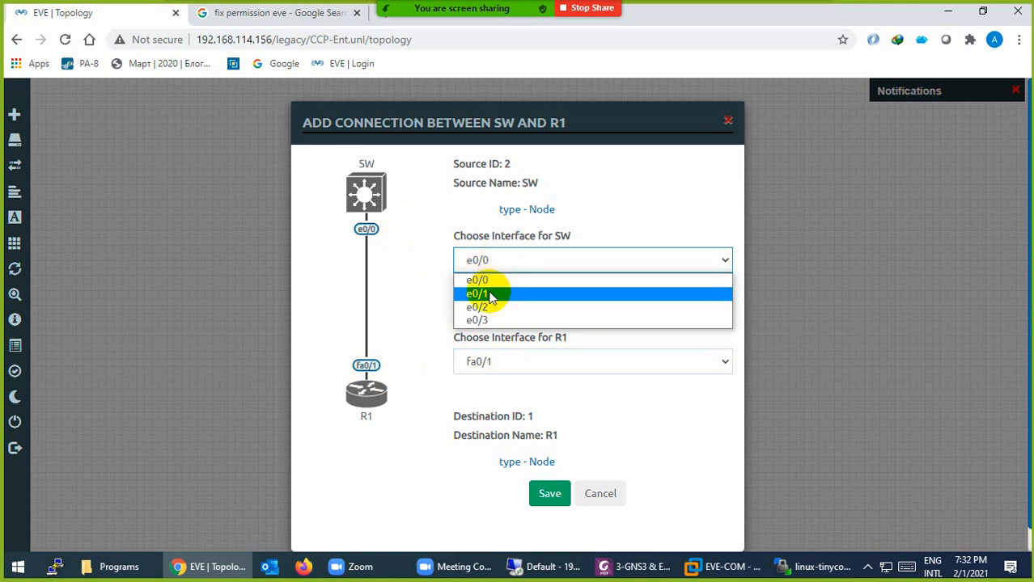
{"action": "left_click", "coordinate": [489, 296]}
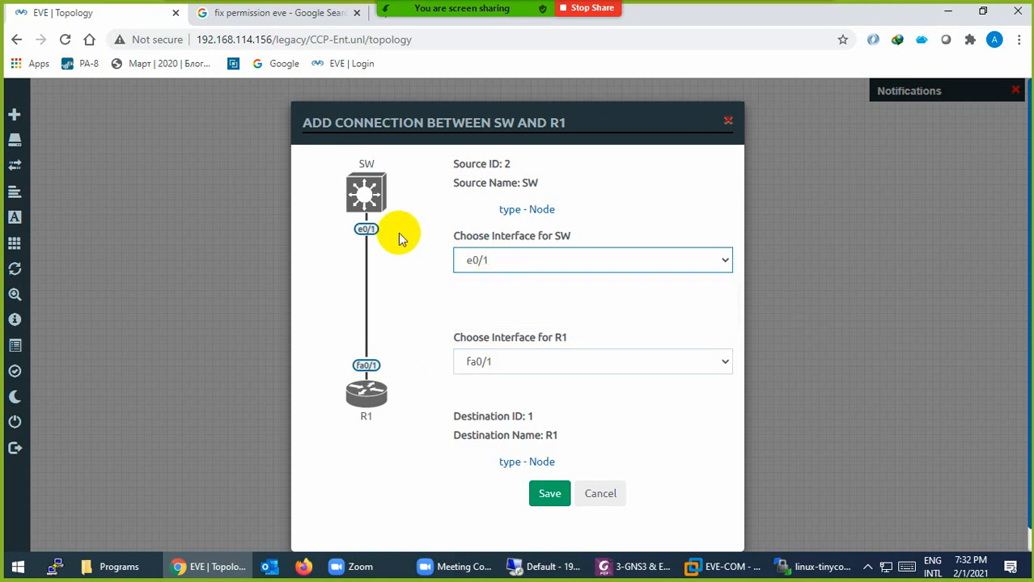
{"action": "left_click", "coordinate": [551, 496]}
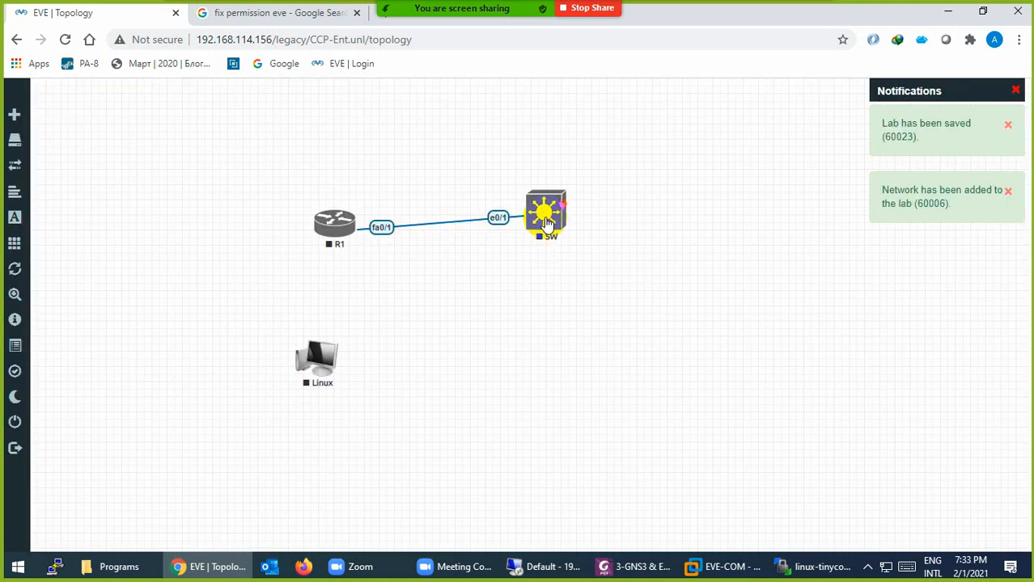
Level SW with R1, then cable Linux e0 to SW e0/2 and save
{"action": "left_click_drag", "start_coordinate": [547, 224], "coordinate": [548, 237]}
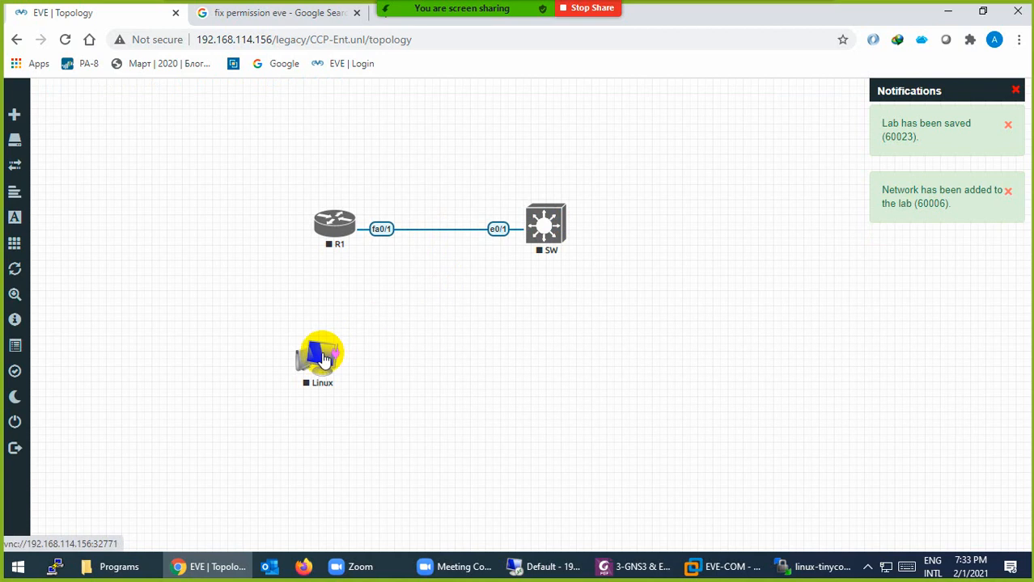
{"action": "left_click_drag", "start_coordinate": [324, 359], "coordinate": [544, 237]}
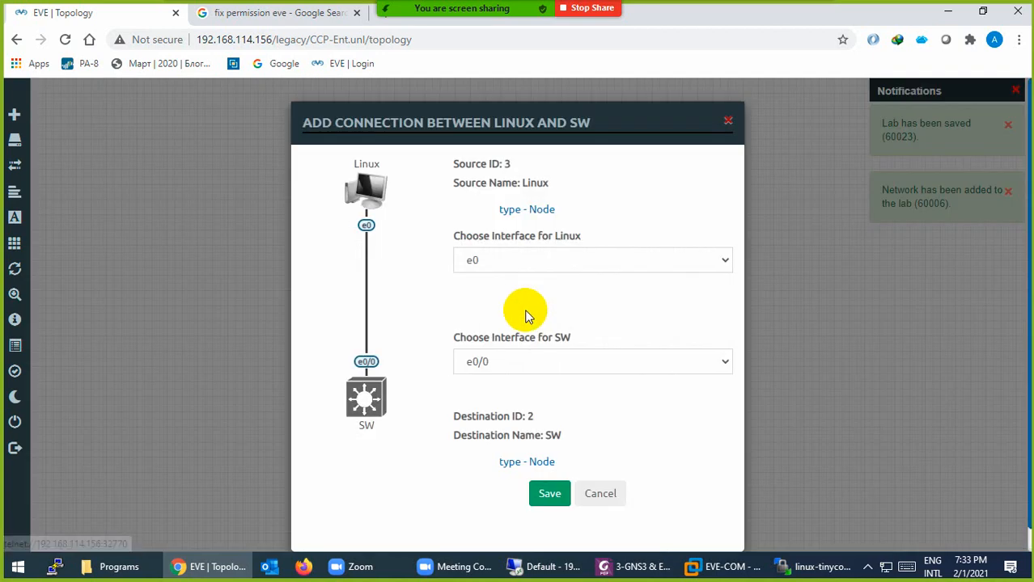
{"action": "left_click", "coordinate": [499, 261]}
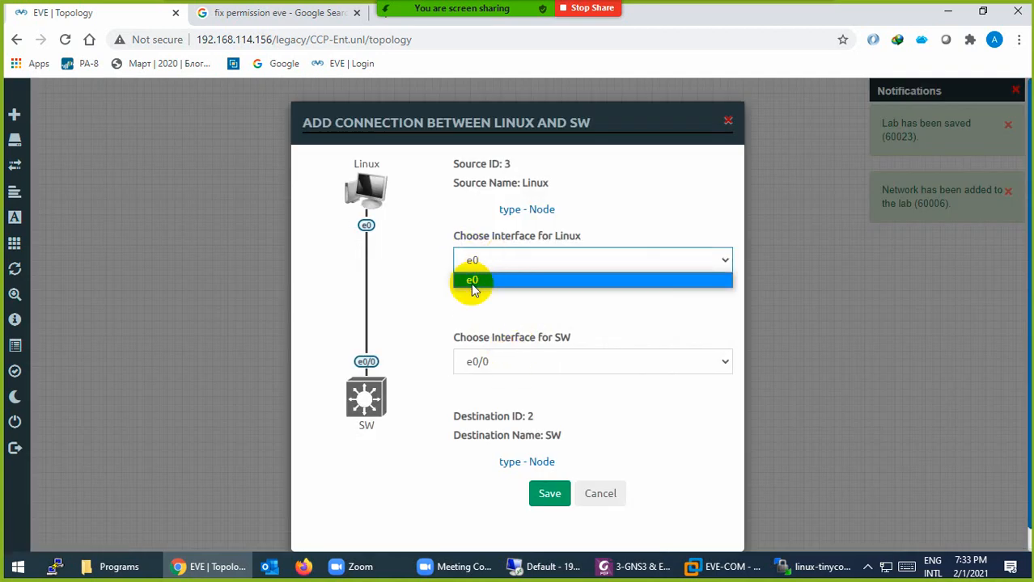
{"action": "left_click", "coordinate": [478, 366]}
{"action": "left_click", "coordinate": [483, 409]}
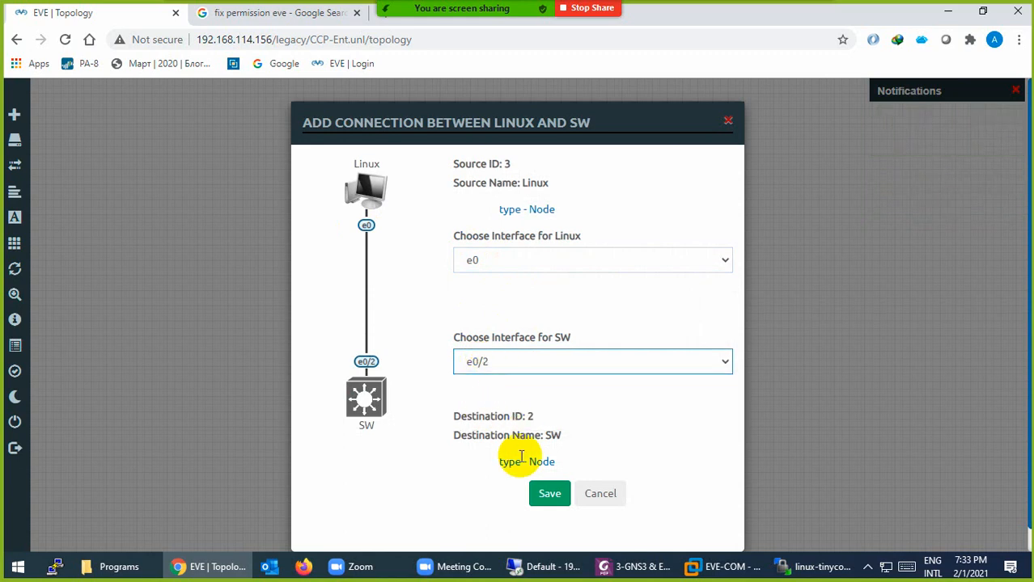
{"action": "left_click", "coordinate": [547, 493]}
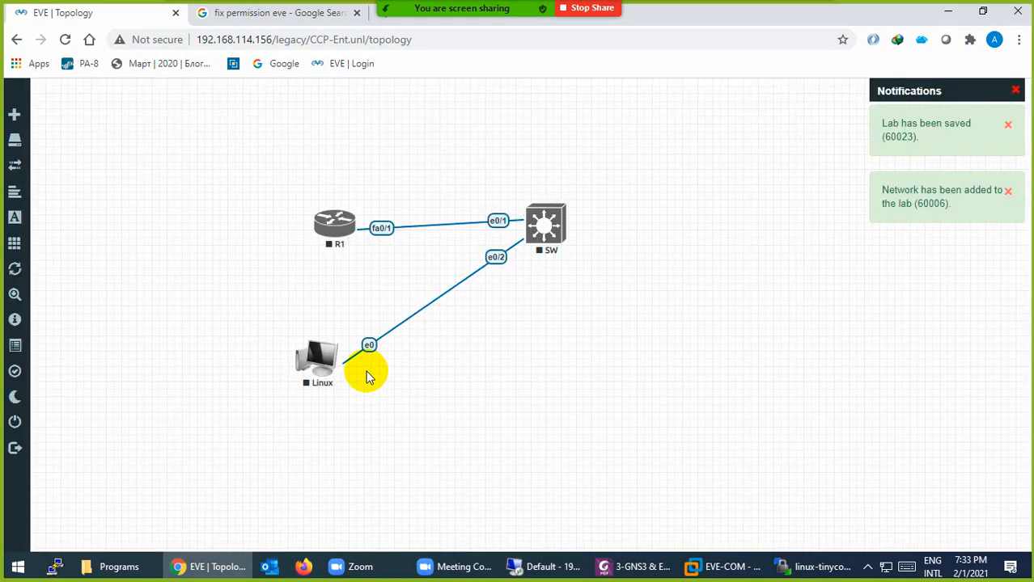
{"action": "left_click_drag", "start_coordinate": [312, 360], "coordinate": [314, 350]}
{"action": "left_click_drag", "start_coordinate": [327, 231], "coordinate": [311, 196]}
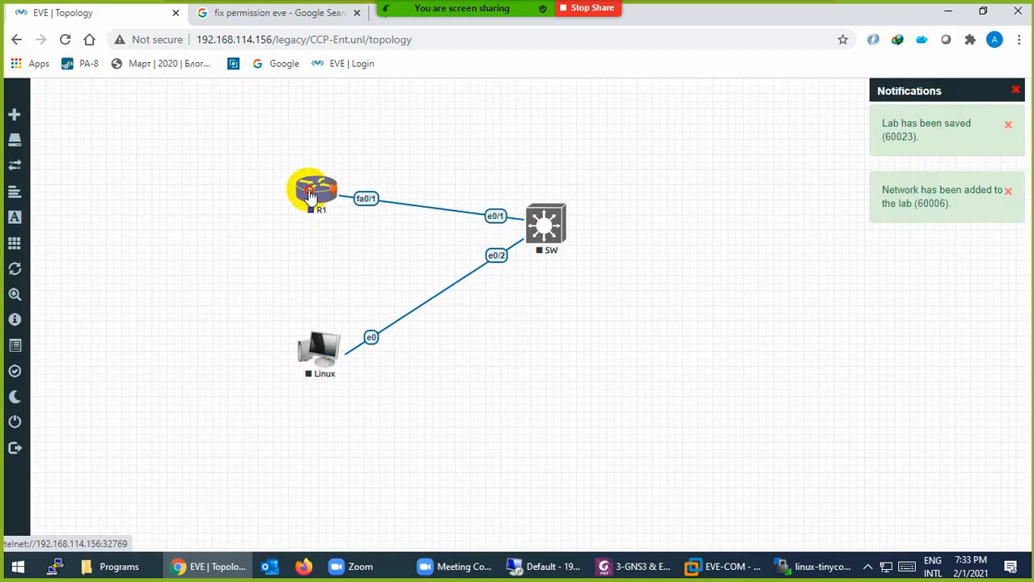
{"action": "left_click_drag", "start_coordinate": [312, 346], "coordinate": [312, 317]}
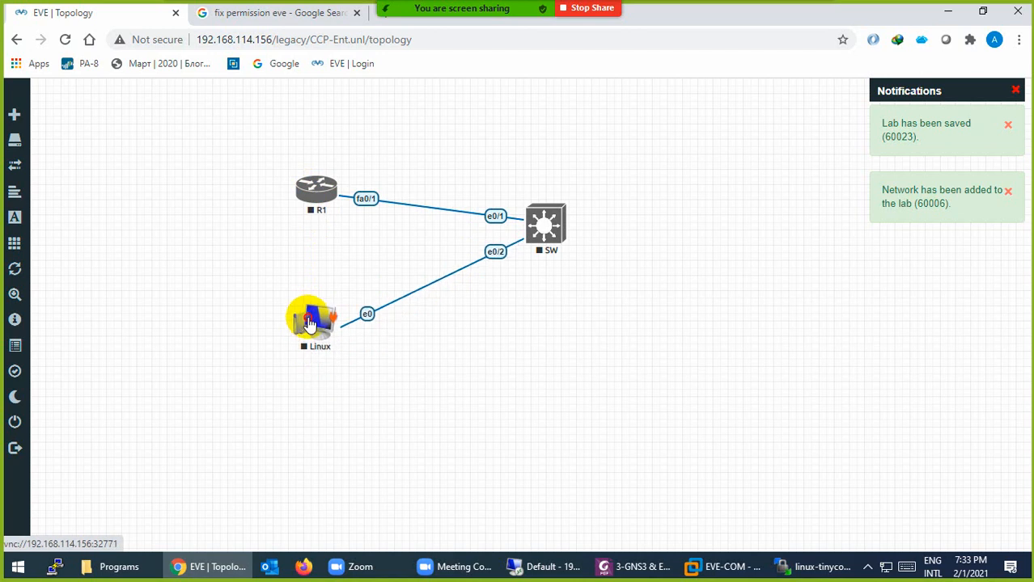
{"action": "right_click", "coordinate": [526, 338]}
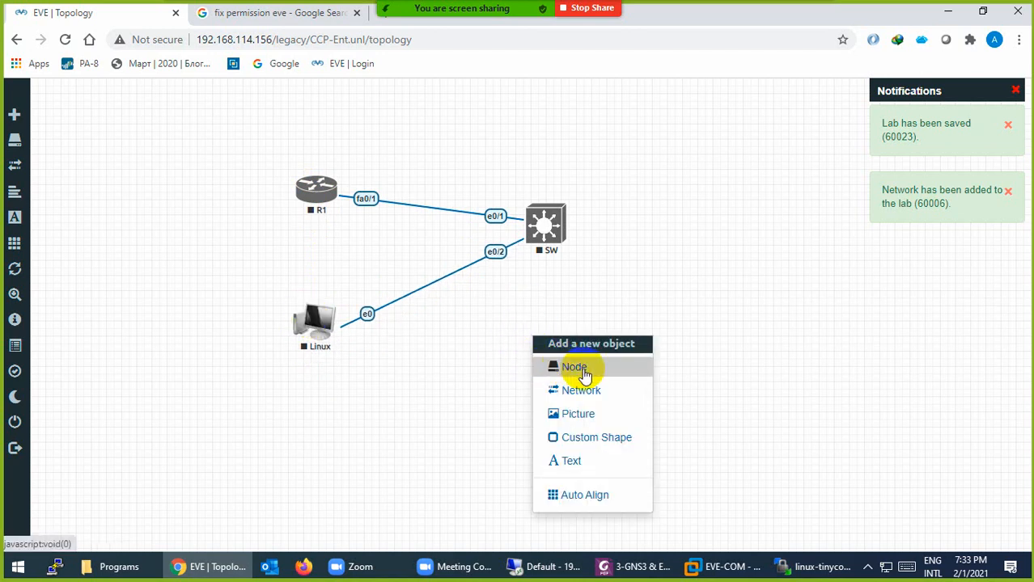
{"action": "left_click", "coordinate": [576, 369]}
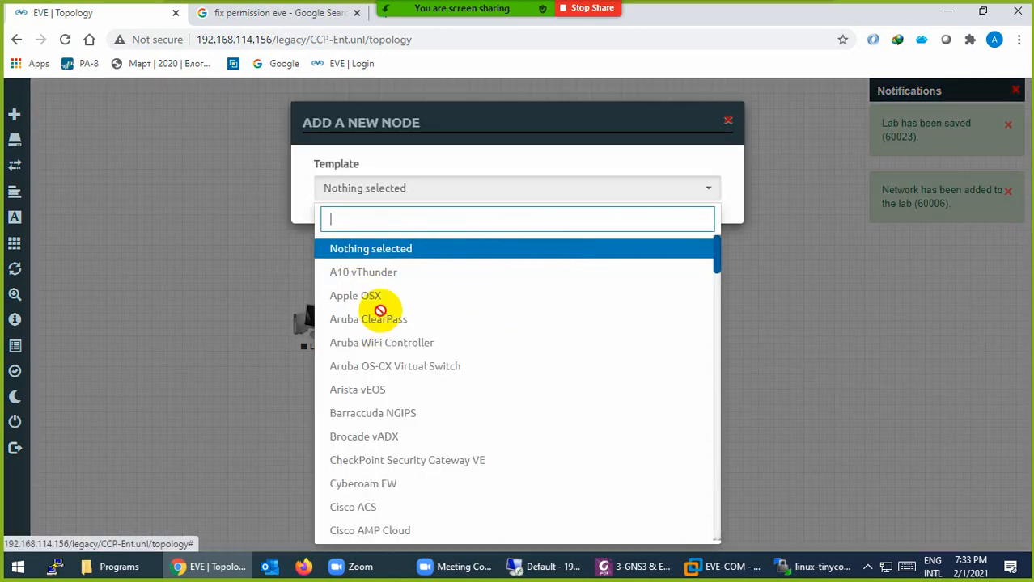
{"action": "scroll", "coordinate": [386, 340], "scroll_direction": "down", "scroll_amount": 5}
{"action": "scroll", "coordinate": [388, 376], "scroll_direction": "down", "scroll_amount": 15}
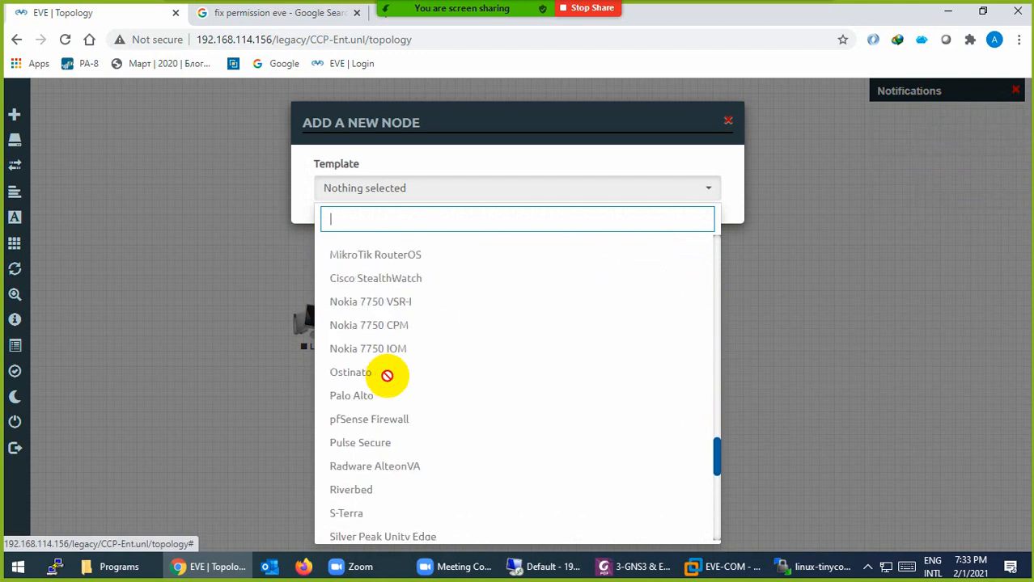
{"action": "scroll", "coordinate": [397, 416], "scroll_direction": "down", "scroll_amount": 10}
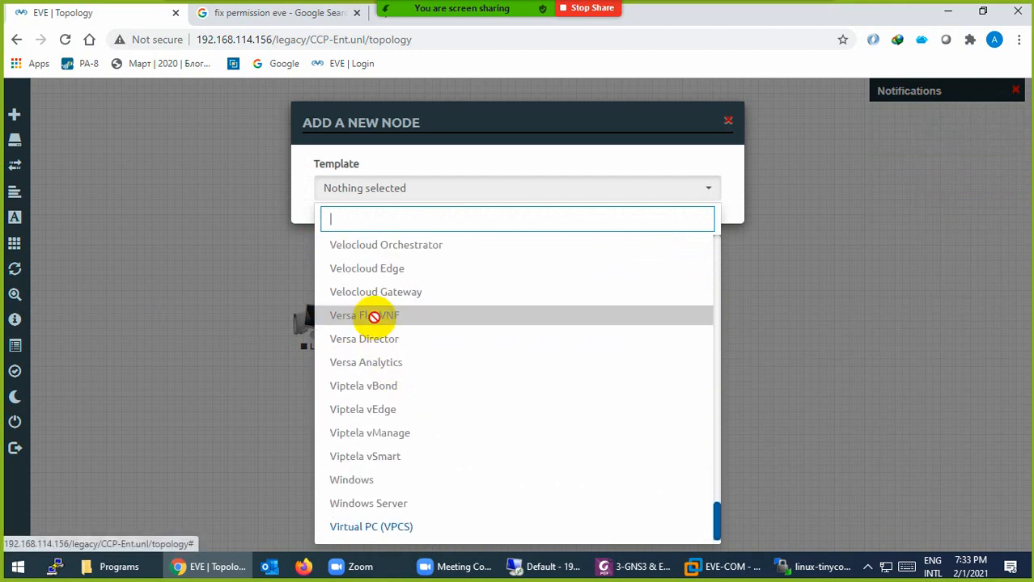
{"action": "left_click", "coordinate": [191, 252]}
{"action": "right_click", "coordinate": [546, 273]}
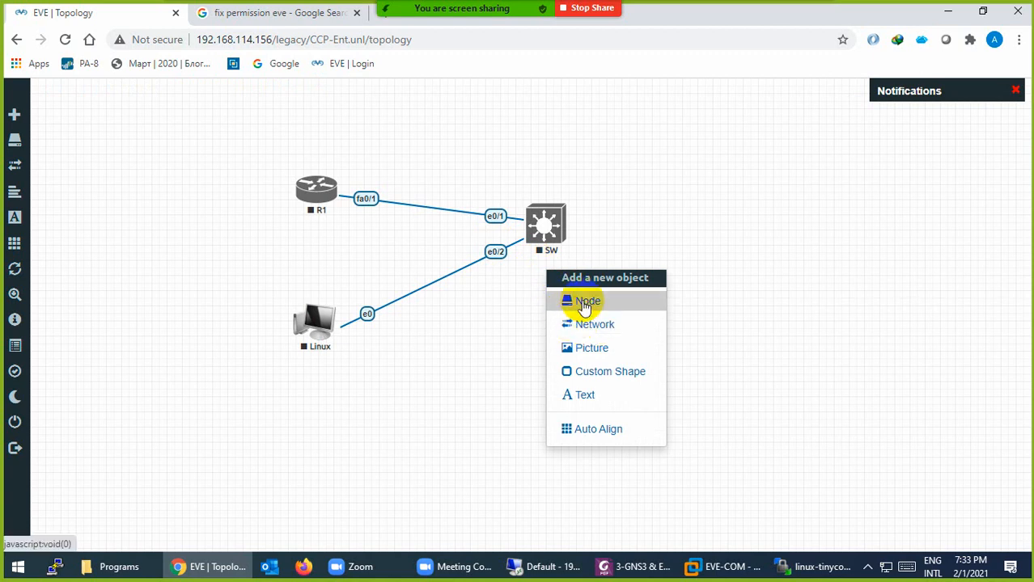
List the new network's types (bridge, Management(Cloud0), Cloud1–8), then bring the EVE-COM VM forward
{"action": "left_click", "coordinate": [600, 330]}
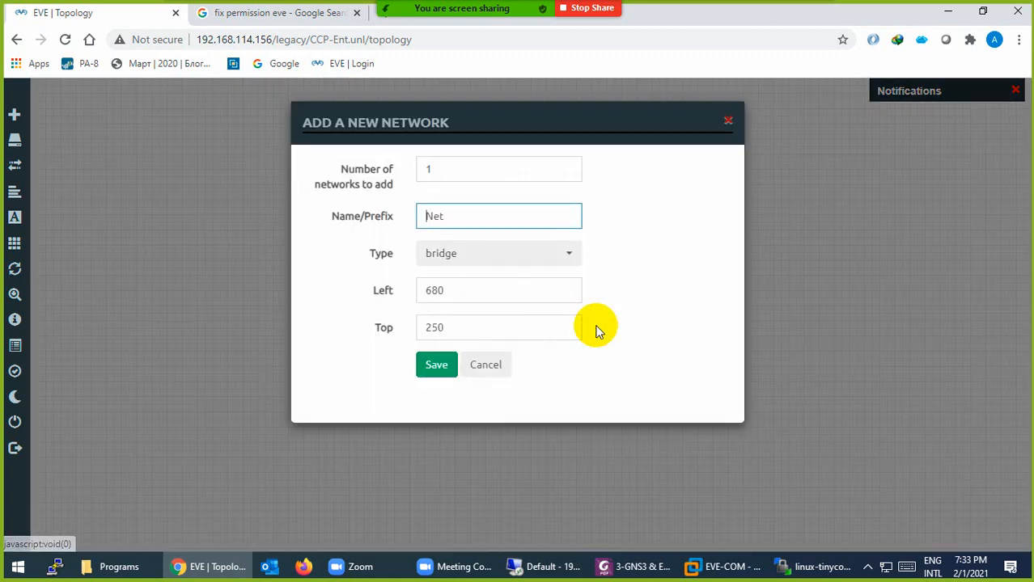
{"action": "left_click", "coordinate": [465, 258]}
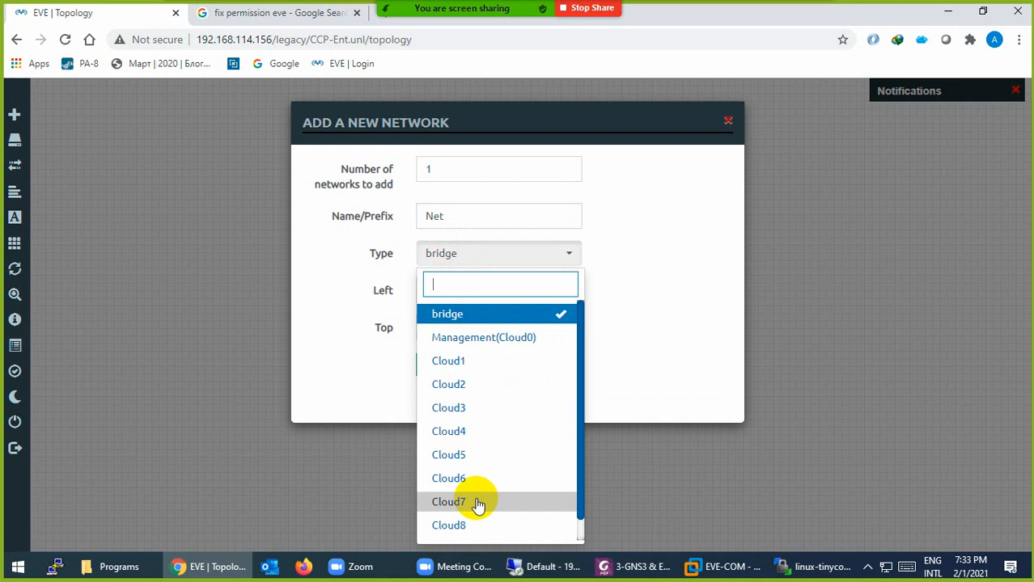
{"action": "left_click", "coordinate": [717, 574]}
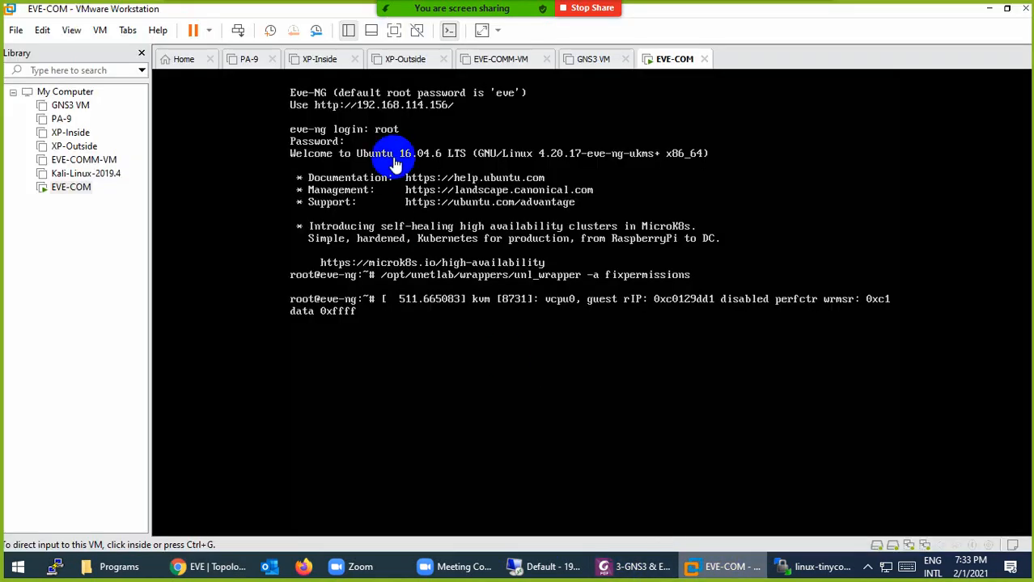
Confirm in EVE-COM's VM settings that Network Adapter 1 uses NAT, then return to EVE-NG
{"action": "right_click", "coordinate": [670, 65]}
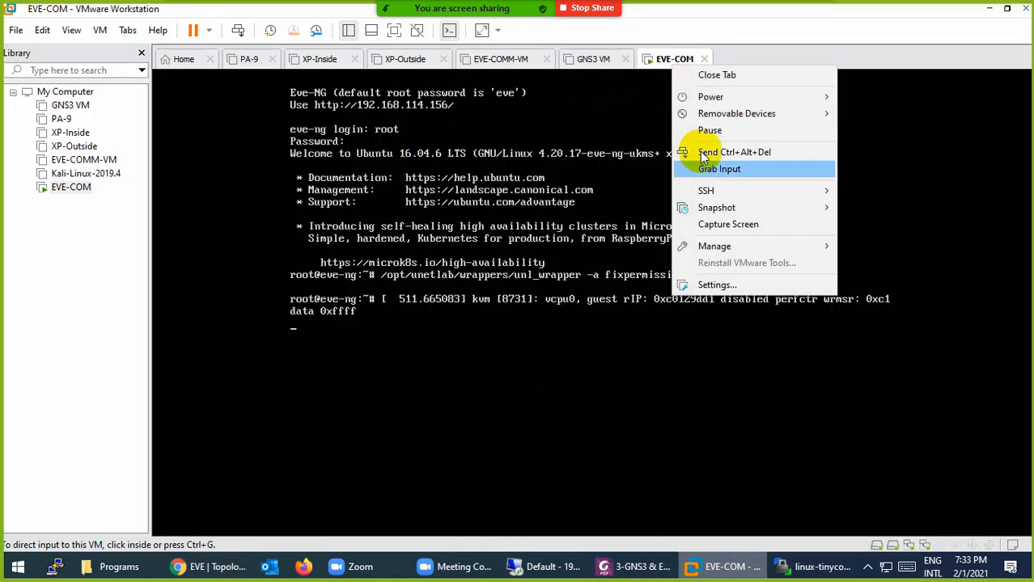
{"action": "left_click", "coordinate": [727, 284]}
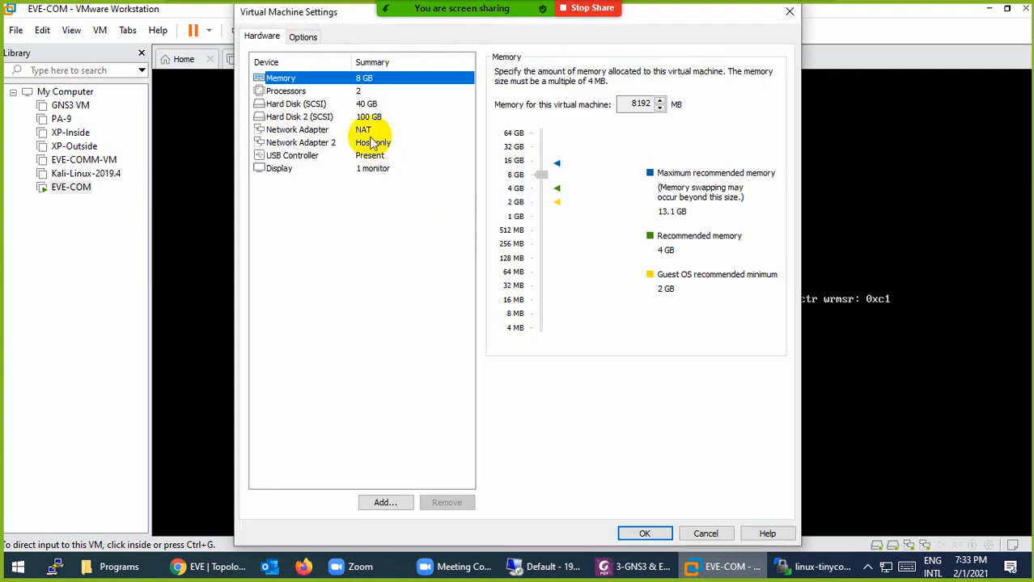
{"action": "left_click", "coordinate": [322, 135]}
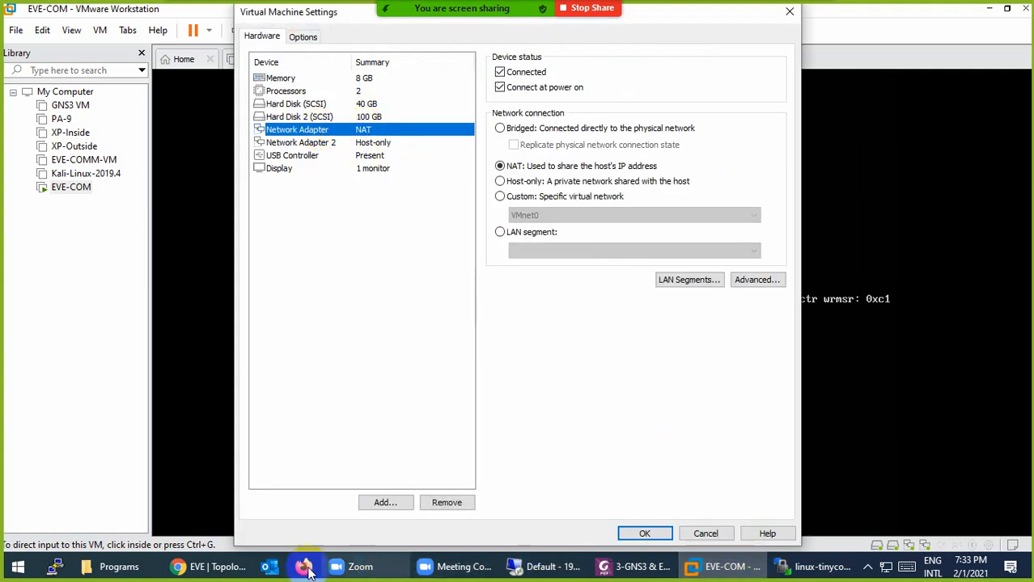
{"action": "left_click", "coordinate": [217, 567]}
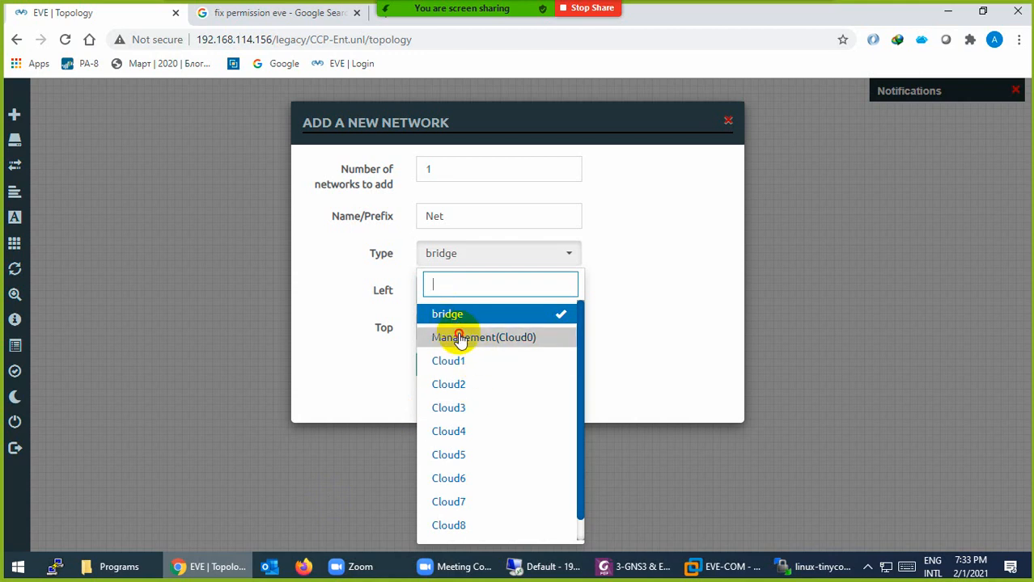
Add a Management(Cloud0) network named NAT and place it beside SW
{"action": "left_click", "coordinate": [460, 338]}
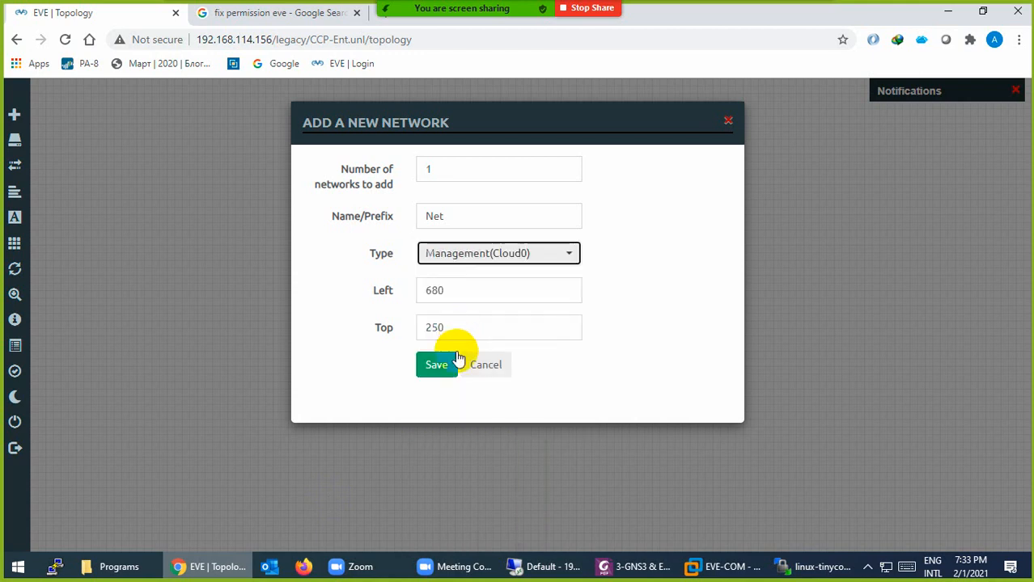
{"action": "double_click", "coordinate": [457, 216]}
{"action": "type", "text": "NAT"}
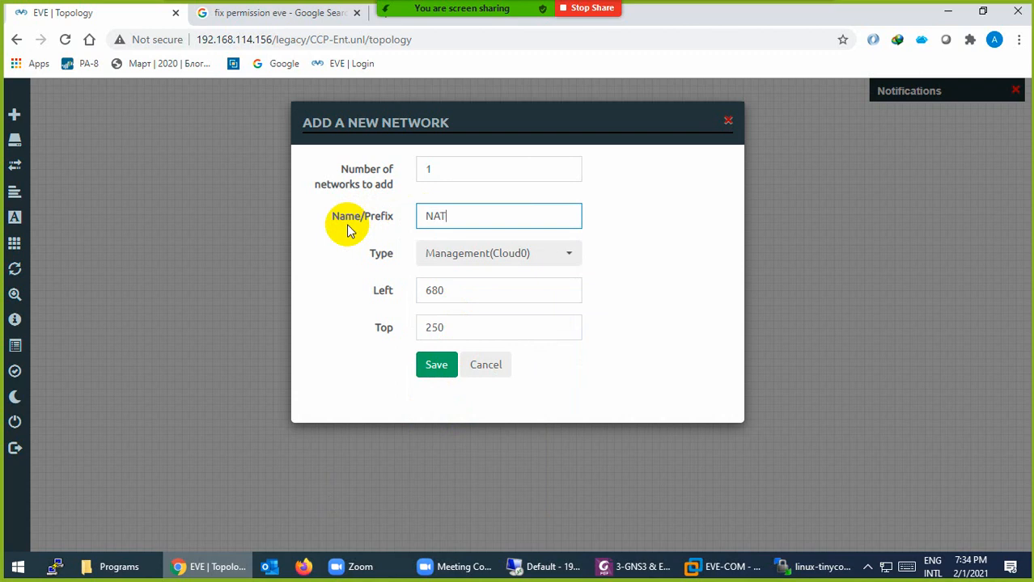
{"action": "left_click", "coordinate": [429, 366]}
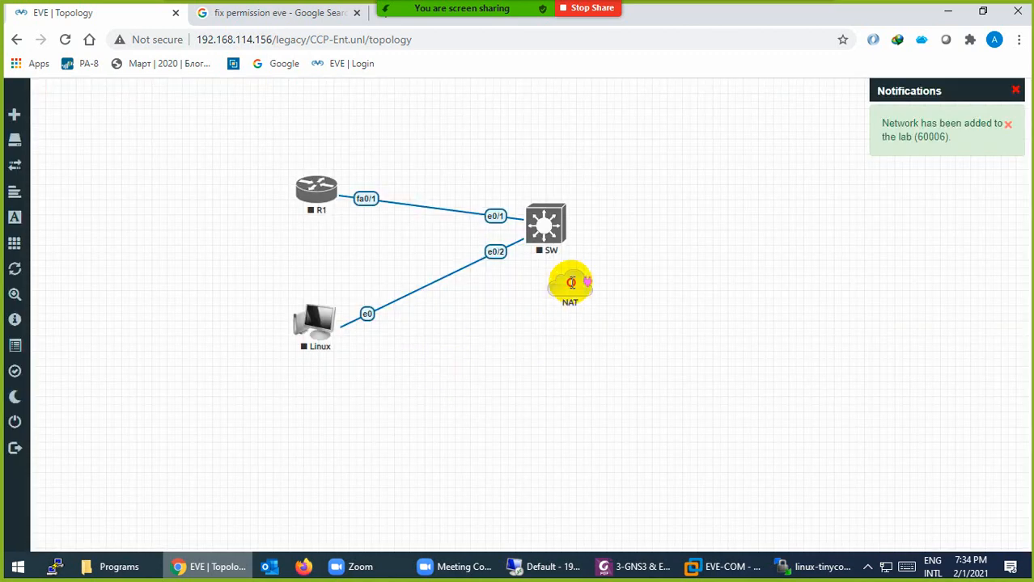
{"action": "left_click_drag", "start_coordinate": [571, 283], "coordinate": [593, 334]}
Check in VMware that Network Adapter 2 is Host-only, then return to EVE-NG
{"action": "left_click", "coordinate": [208, 562]}
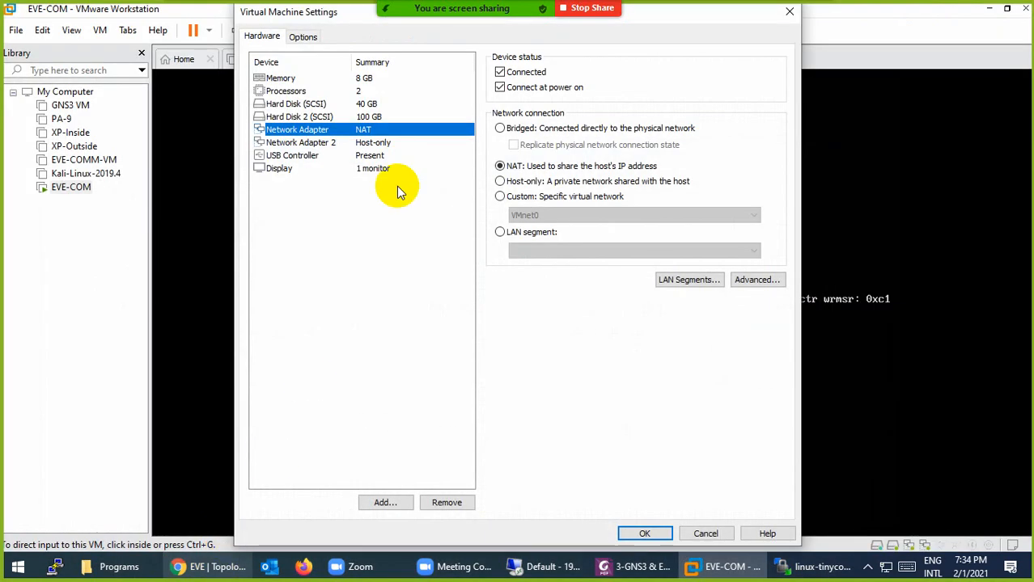
{"action": "left_click", "coordinate": [306, 143]}
{"action": "left_click", "coordinate": [209, 567]}
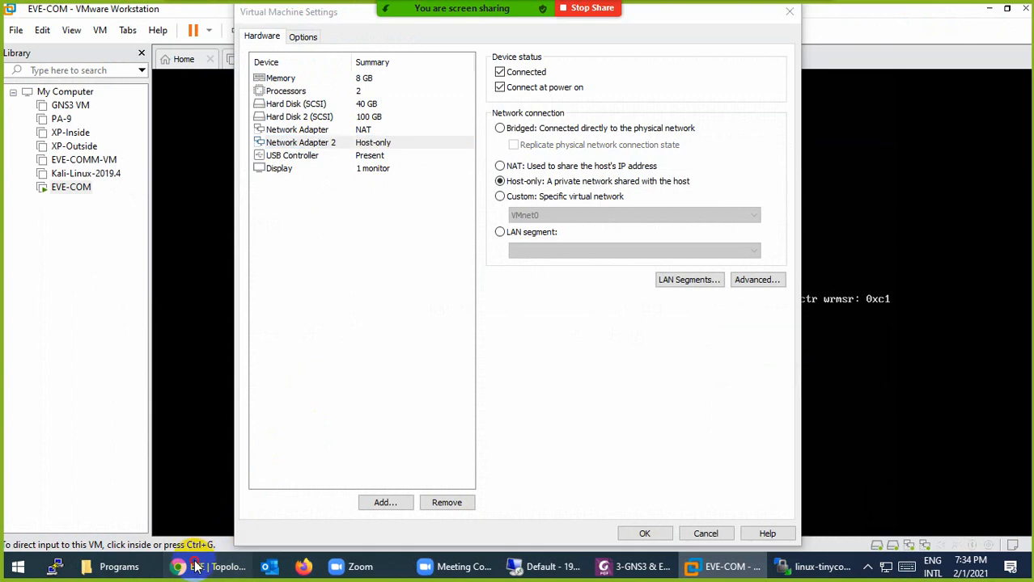
Add a Cloud1 network named Hostolny and arrange NAT and Hostolny to the right of SW
{"action": "right_click", "coordinate": [497, 387]}
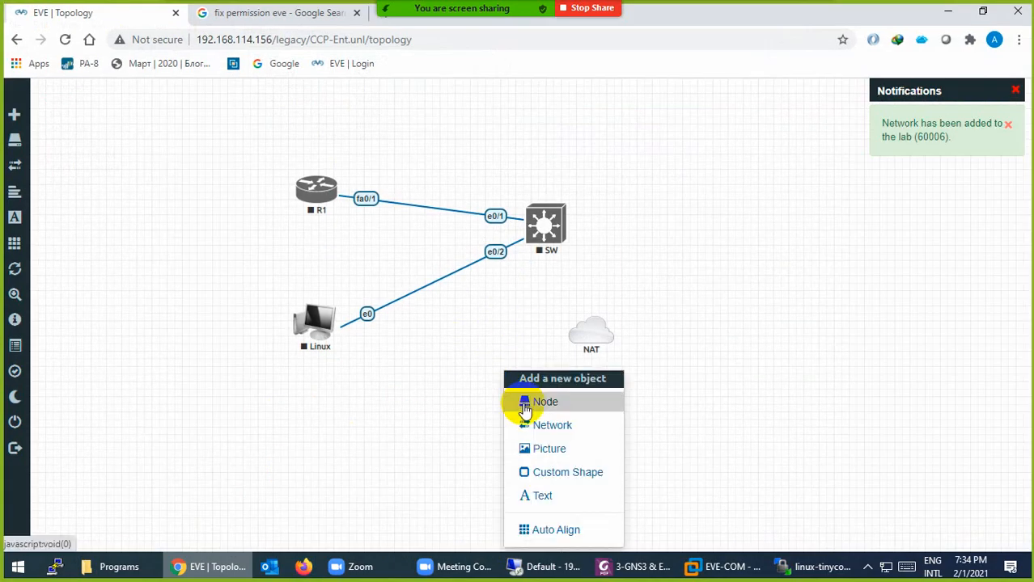
{"action": "left_click", "coordinate": [526, 425]}
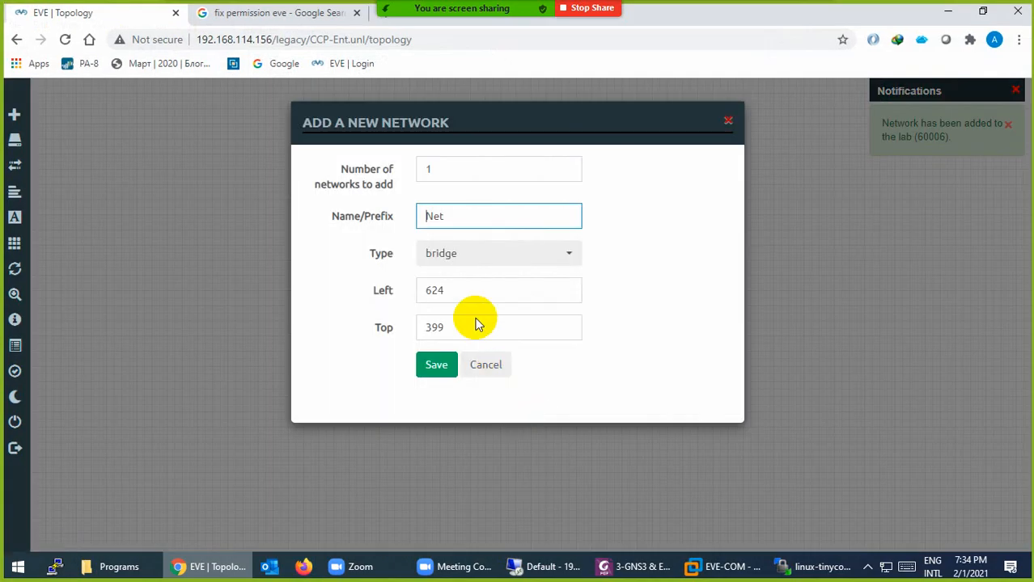
{"action": "left_click", "coordinate": [455, 256]}
{"action": "left_click", "coordinate": [456, 371]}
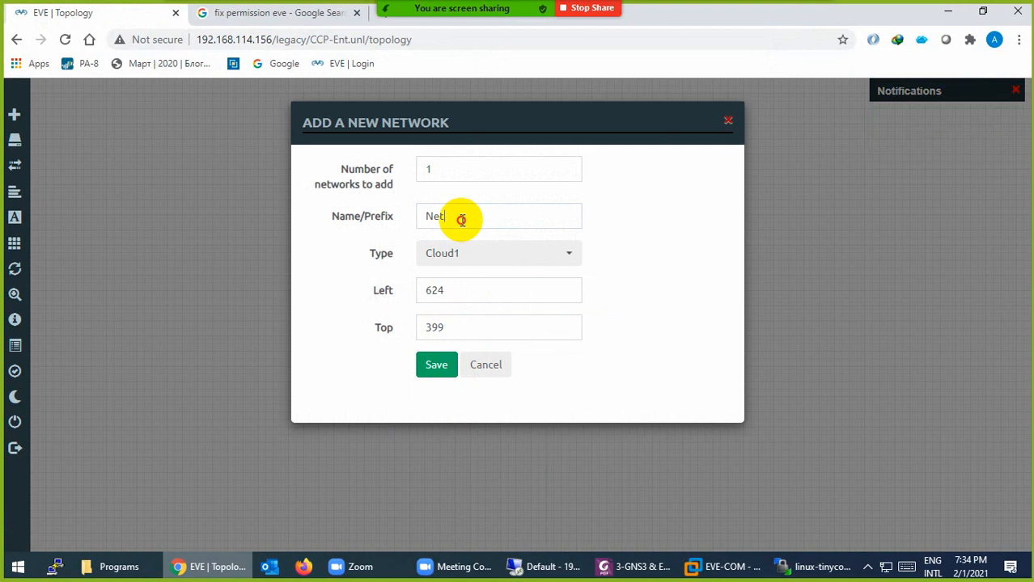
{"action": "left_click_drag", "start_coordinate": [460, 215], "coordinate": [380, 225]}
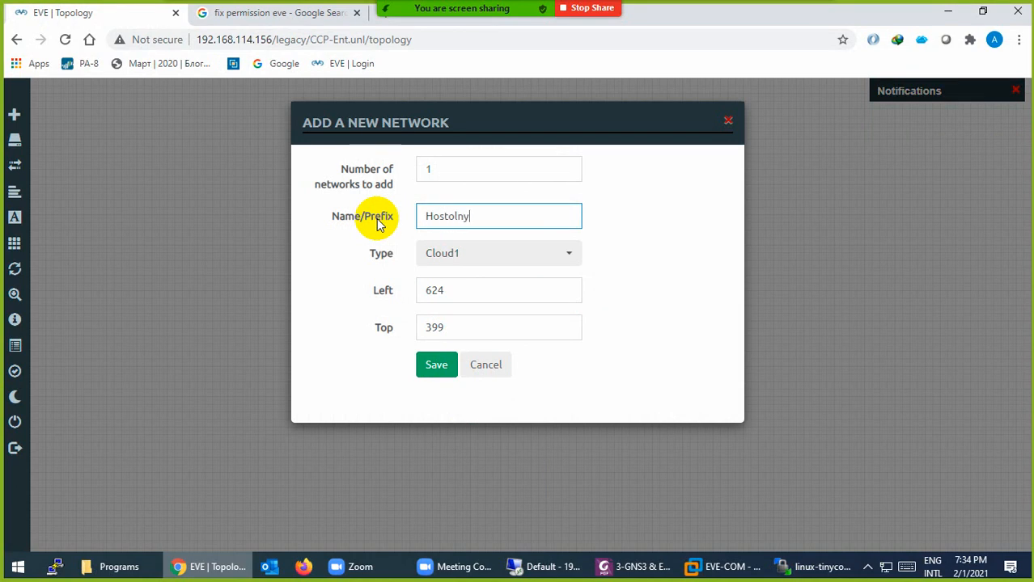
{"action": "left_click", "coordinate": [439, 364]}
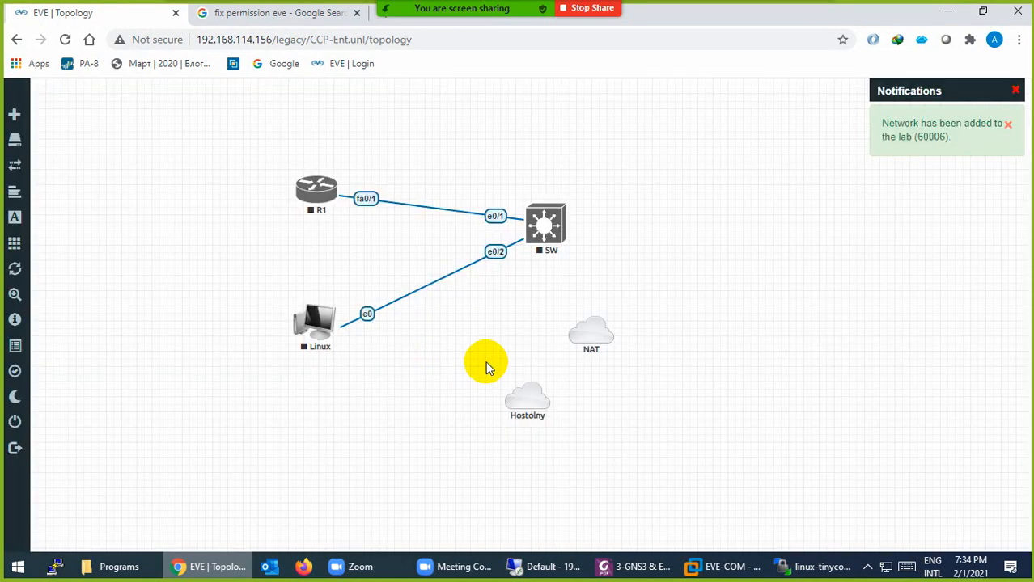
{"action": "left_click_drag", "start_coordinate": [589, 335], "coordinate": [728, 226]}
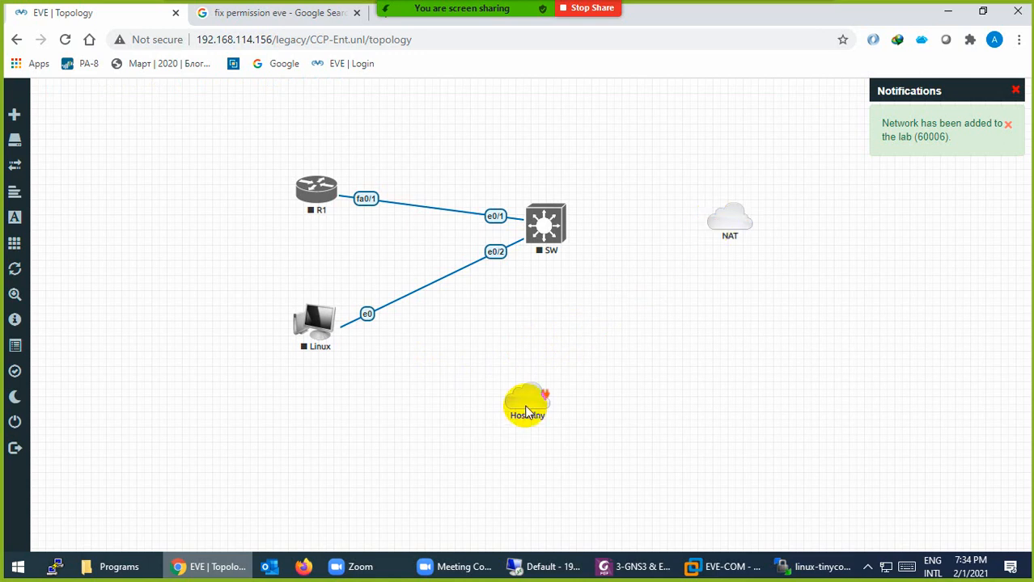
{"action": "left_click_drag", "start_coordinate": [525, 412], "coordinate": [726, 373]}
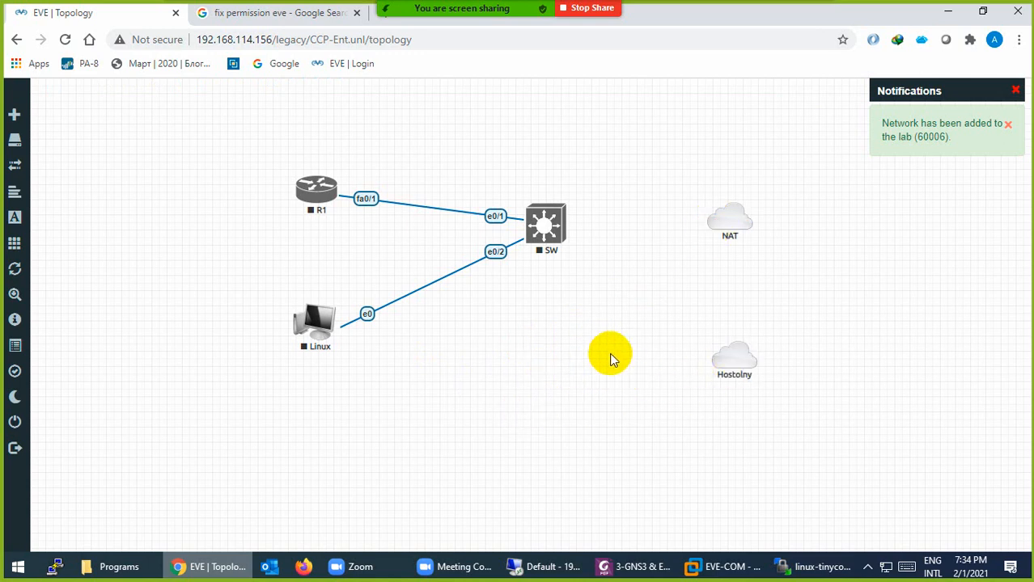
Check the Virtual Network Editor subnets: VMnet8 NAT 192.168.114.0, VMnet1 host-only 192.168.145.0
{"action": "mouse_move", "coordinate": [725, 374]}
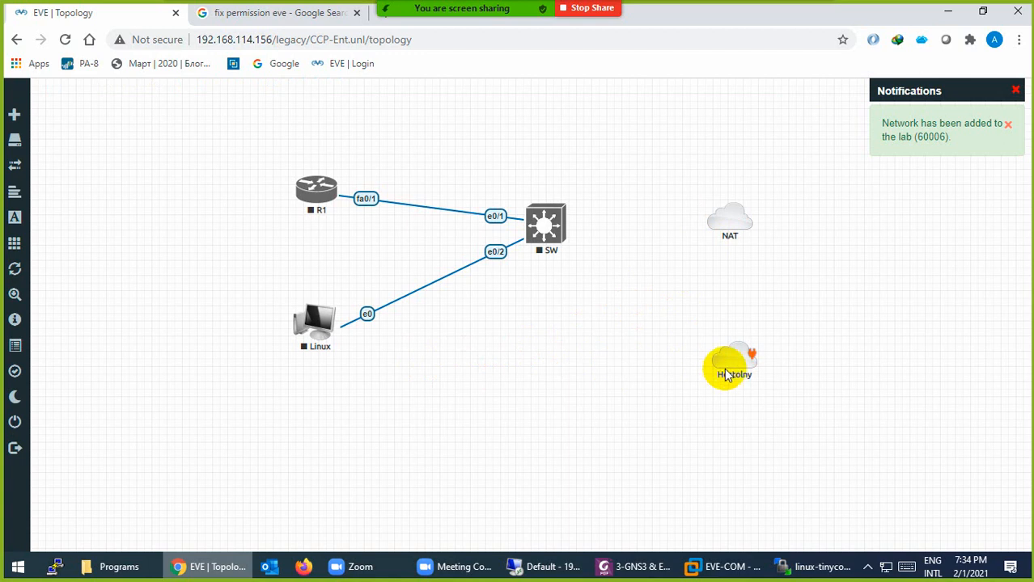
{"action": "left_click", "coordinate": [719, 567]}
{"action": "left_click", "coordinate": [707, 533]}
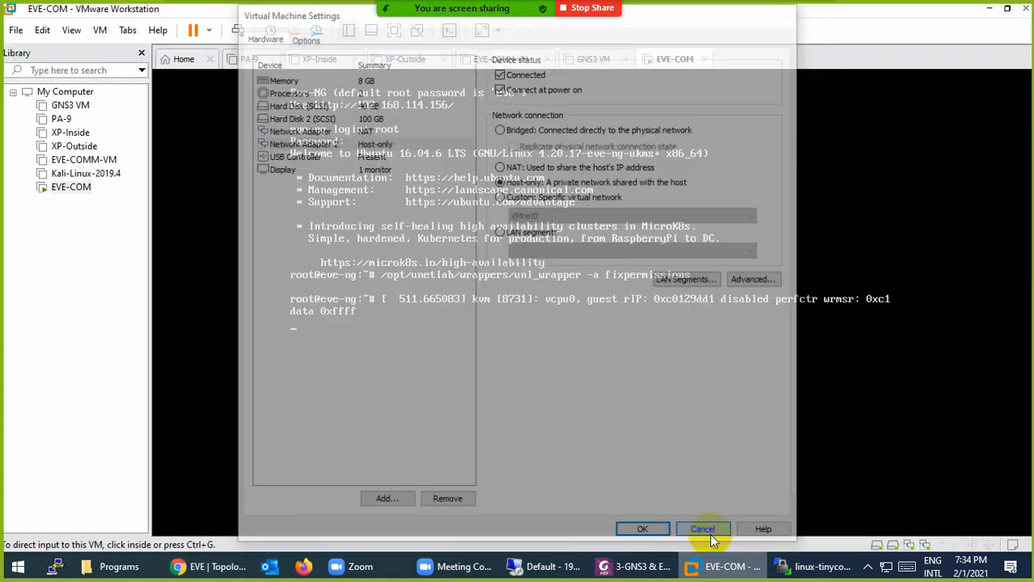
{"action": "left_click", "coordinate": [42, 29]}
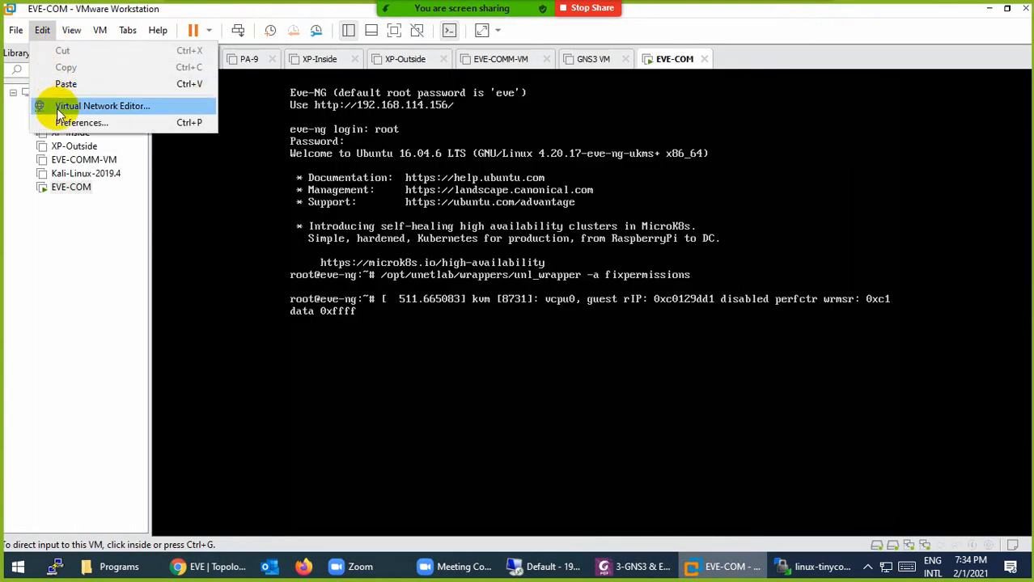
{"action": "left_click", "coordinate": [57, 106]}
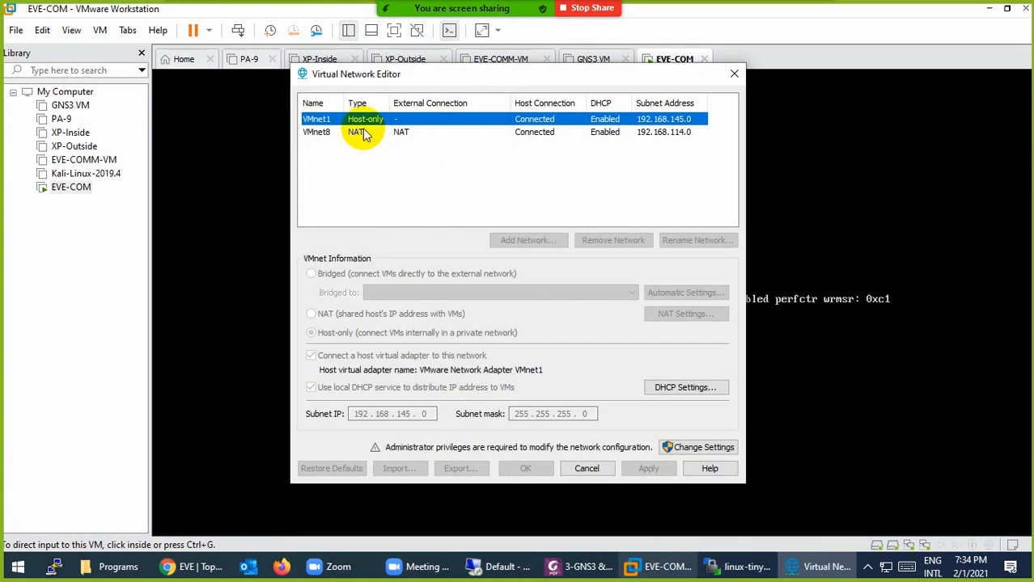
{"action": "left_click", "coordinate": [555, 133]}
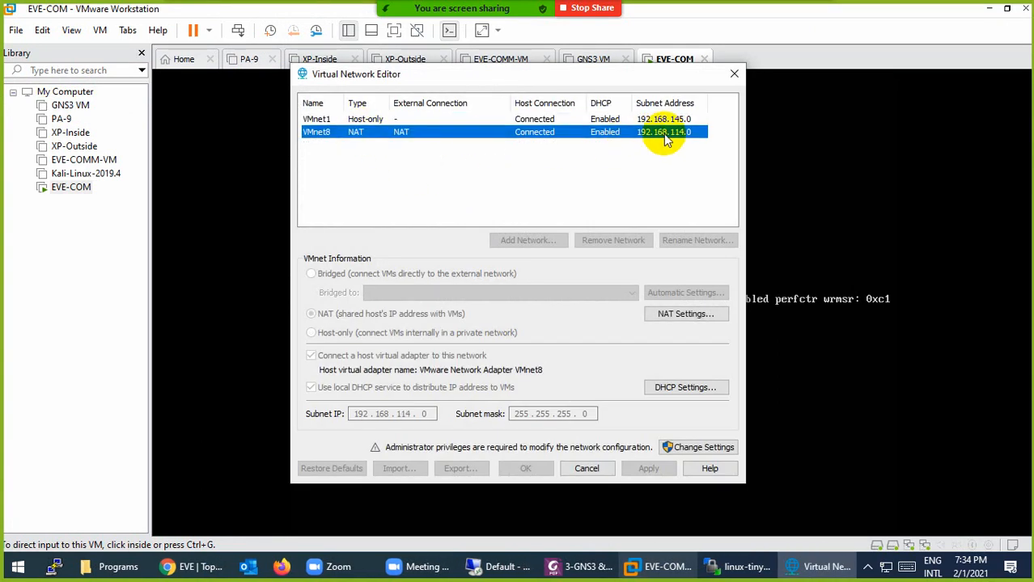
{"action": "left_click", "coordinate": [191, 566]}
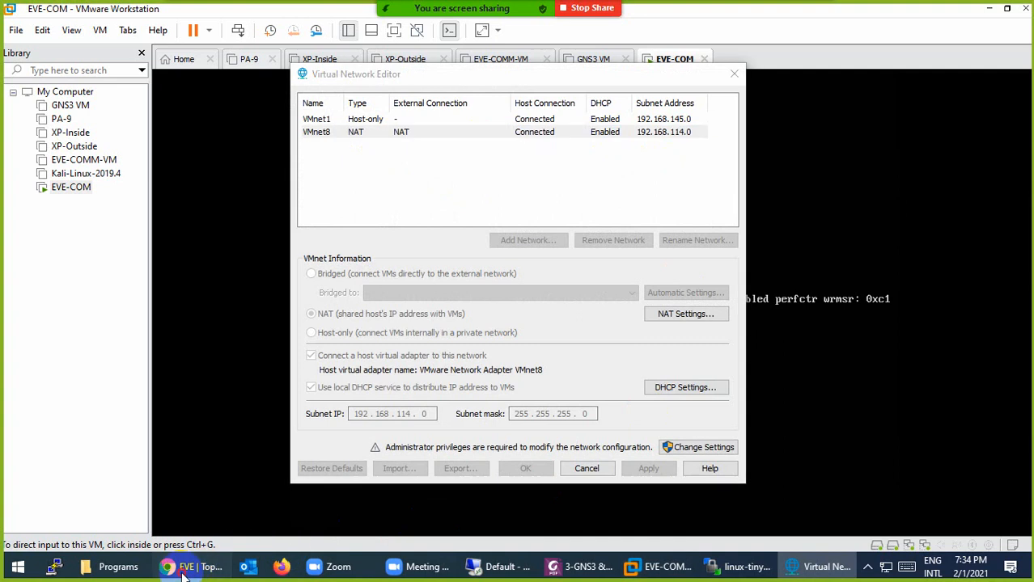
Add a '192.168.114.0/24' text label above the NAT cloud
{"action": "right_click", "coordinate": [692, 156]}
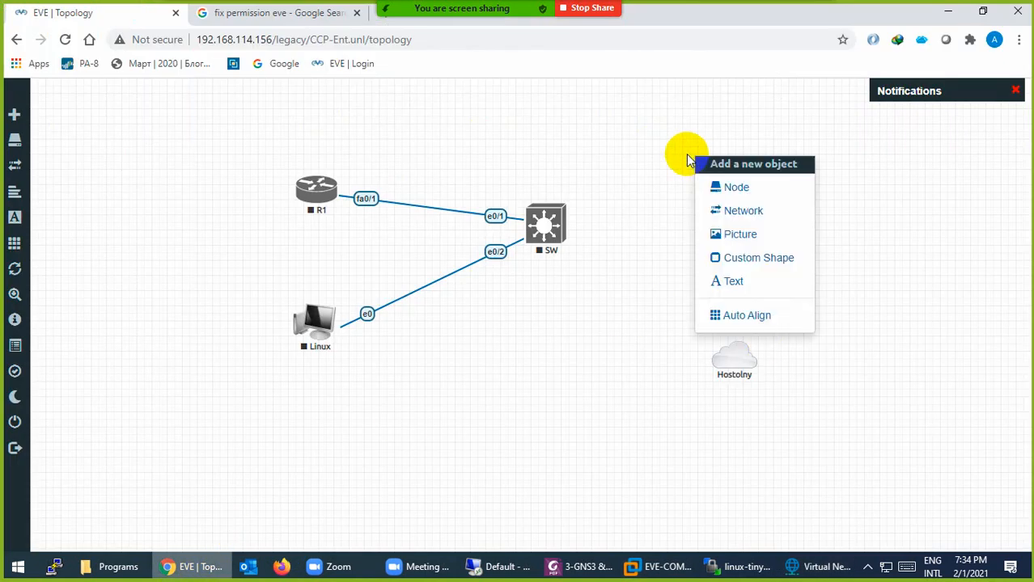
{"action": "left_click", "coordinate": [731, 284]}
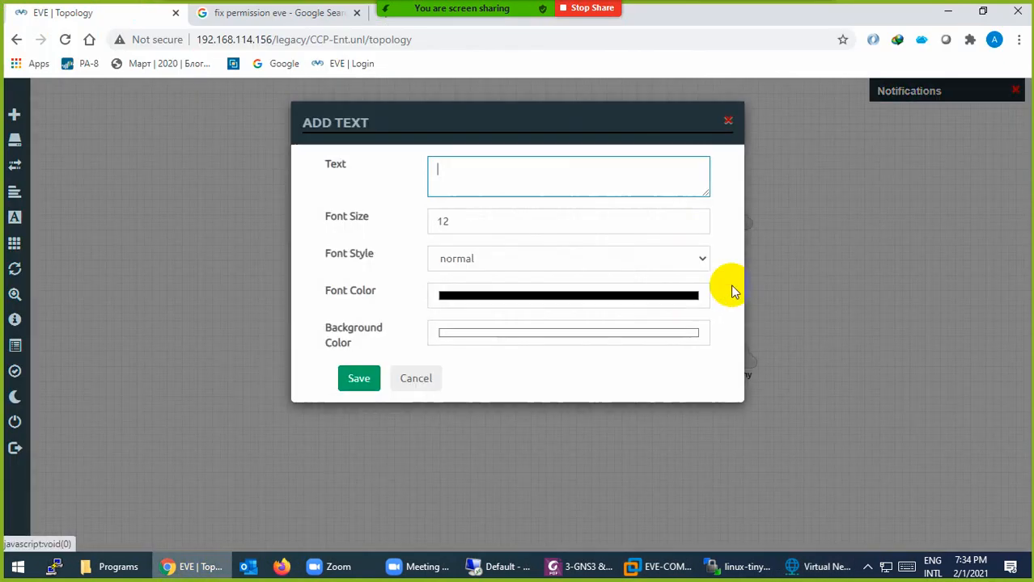
{"action": "type", "text": "192.168.114.0/24"}
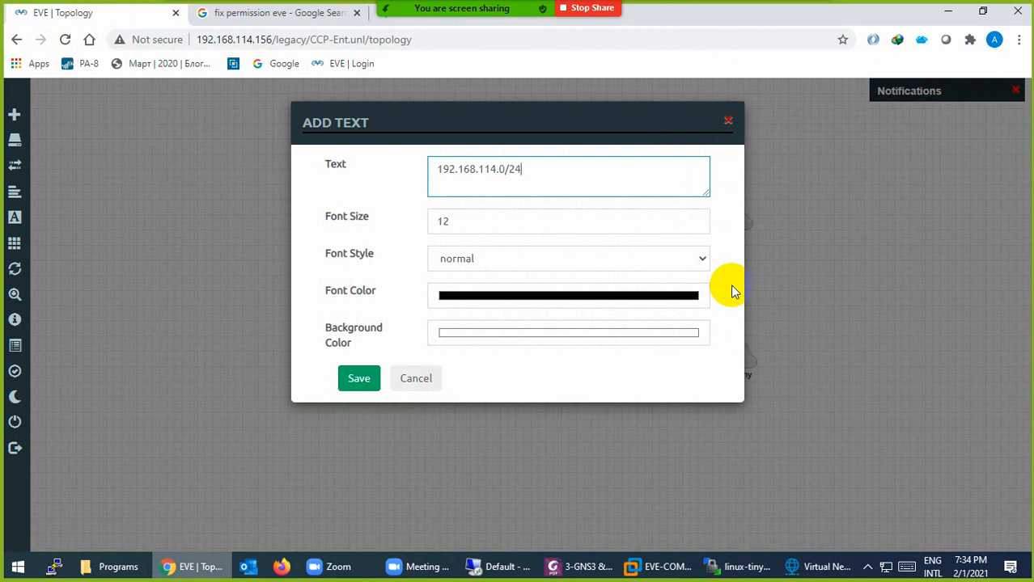
{"action": "left_click", "coordinate": [358, 378]}
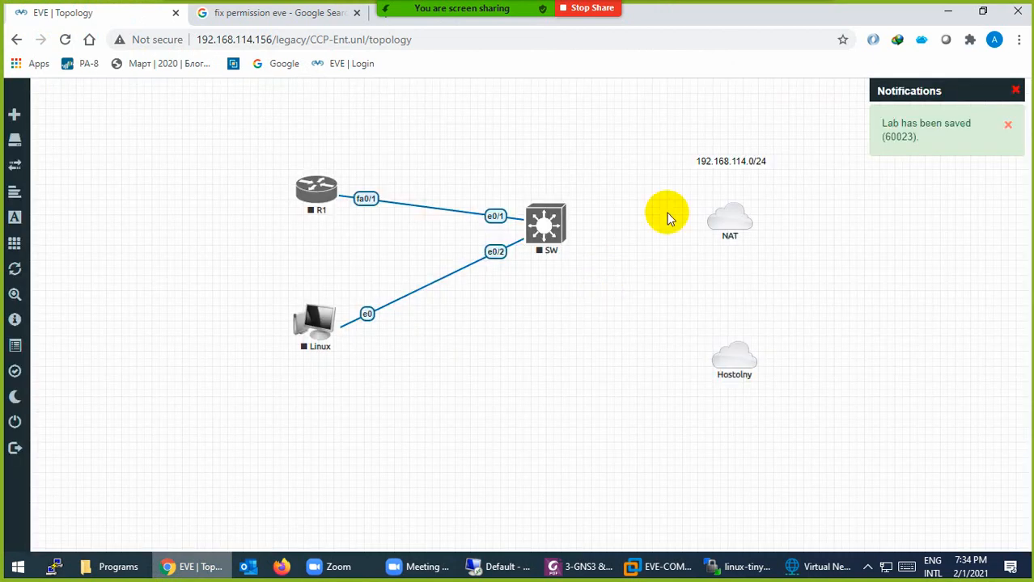
{"action": "left_click_drag", "start_coordinate": [722, 159], "coordinate": [722, 183]}
Recheck the host-only network's subnet in the Virtual Network Editor
{"action": "left_click", "coordinate": [796, 566]}
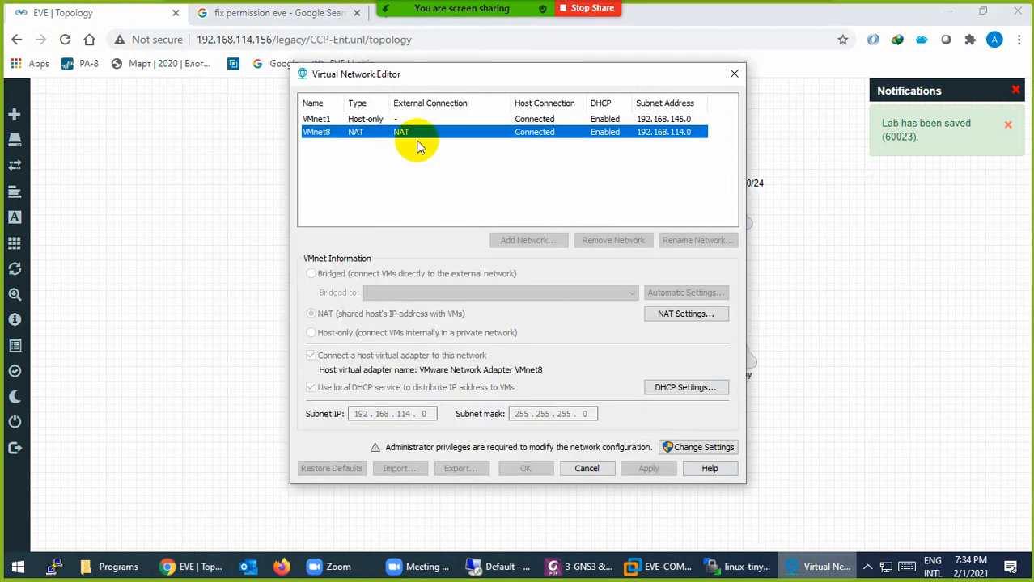
{"action": "left_click", "coordinate": [368, 120]}
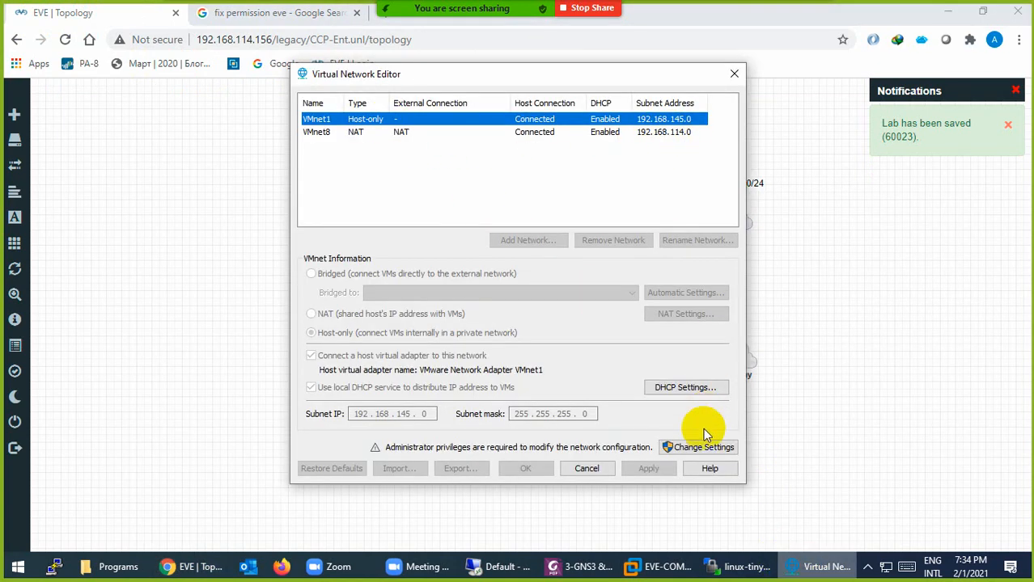
{"action": "left_click", "coordinate": [591, 468]}
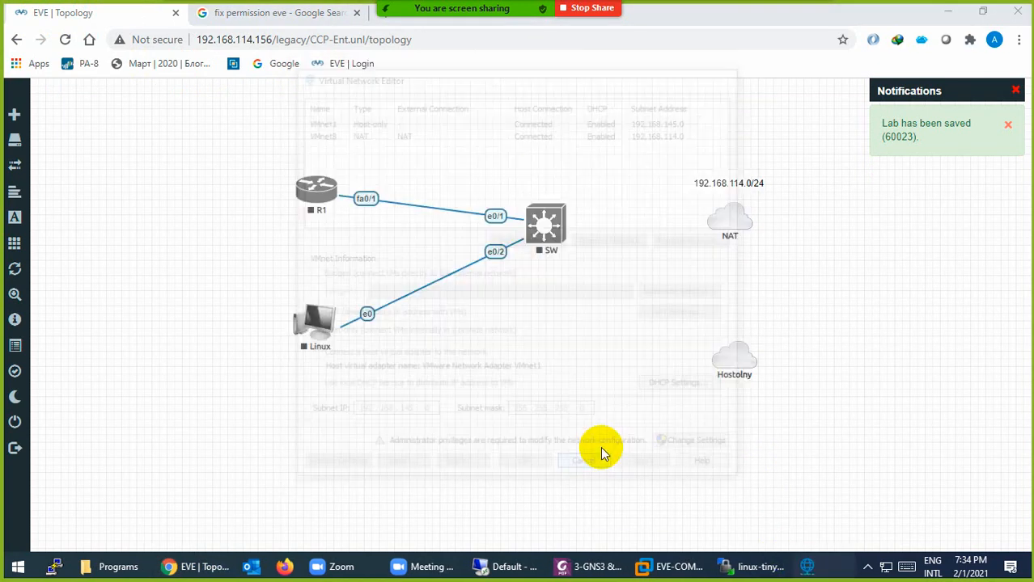
Duplicate the label under the Hostolny cloud and change it to 192.168.145.0/24
{"action": "right_click", "coordinate": [710, 184]}
{"action": "left_click", "coordinate": [733, 217]}
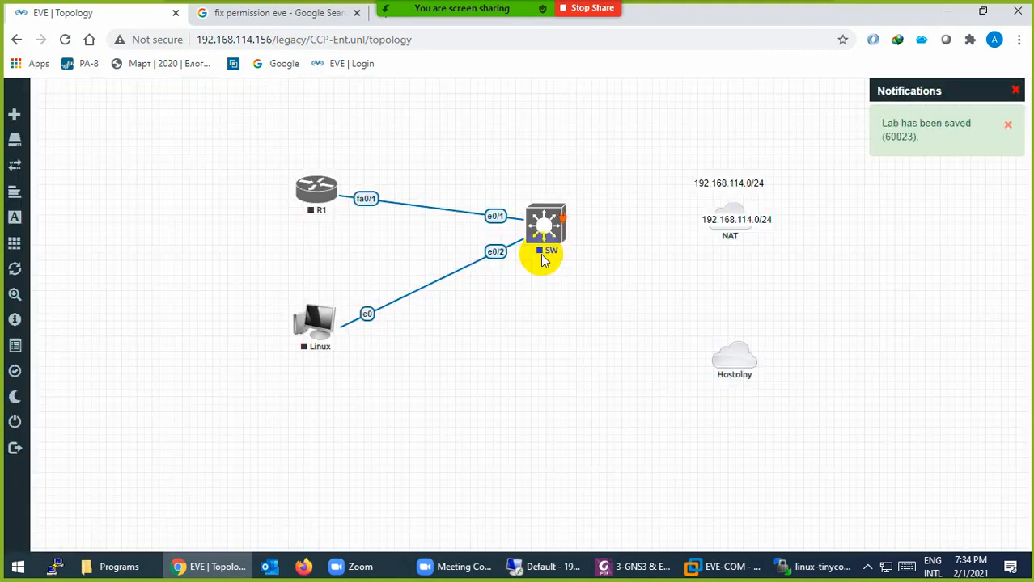
{"action": "left_click_drag", "start_coordinate": [725, 219], "coordinate": [730, 394]}
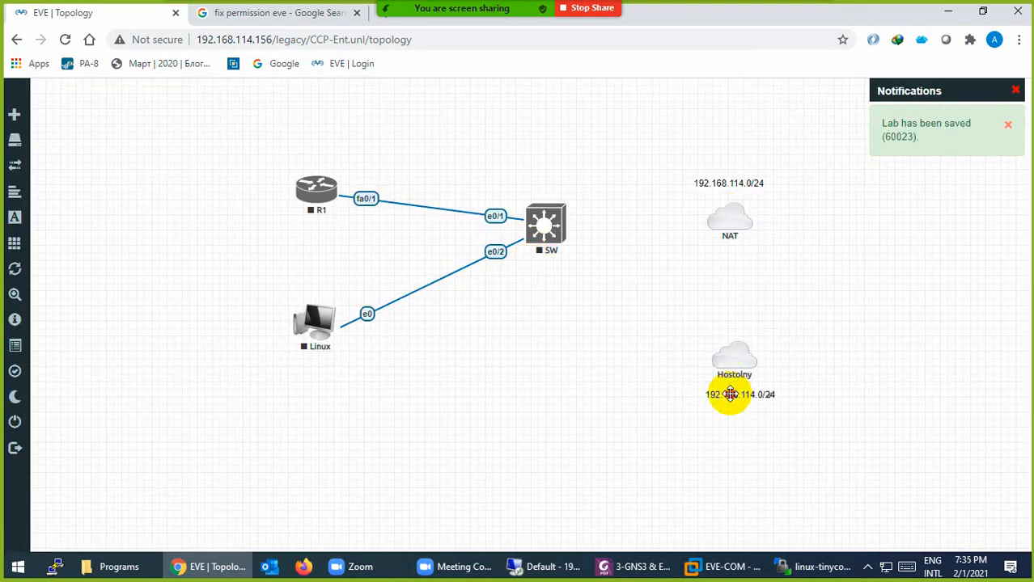
{"action": "double_click", "coordinate": [730, 394]}
{"action": "key", "text": "Right"}
{"action": "key", "text": "Right"}
{"action": "key", "text": "Right"}
{"action": "key", "text": "Right"}
{"action": "key", "text": "Right"}
{"action": "key", "text": "Right"}
{"action": "key", "text": "Right"}
{"action": "key", "text": "Right"}
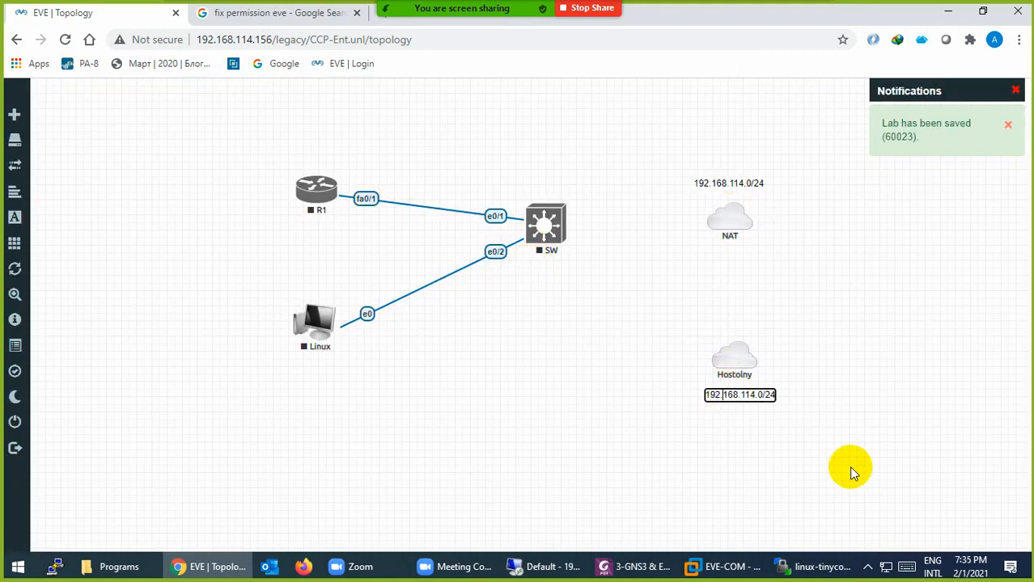
{"action": "key", "text": "Right"}
{"action": "key", "text": "Right"}
{"action": "key", "text": "Right"}
{"action": "key", "text": "BackSpace"}
{"action": "key", "text": "BackSpace"}
{"action": "type", "text": "45"}
{"action": "left_click", "coordinate": [759, 476]}
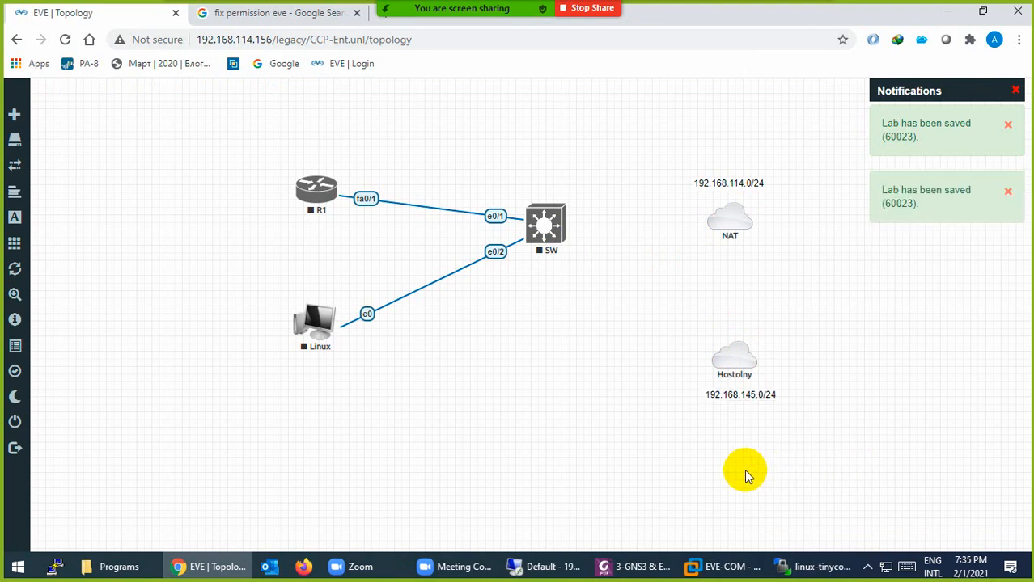
Recheck EVE-COM's network adapters (adapter 1 NAT, adapter 2 Host-only) and cancel without changes
{"action": "left_click", "coordinate": [722, 568]}
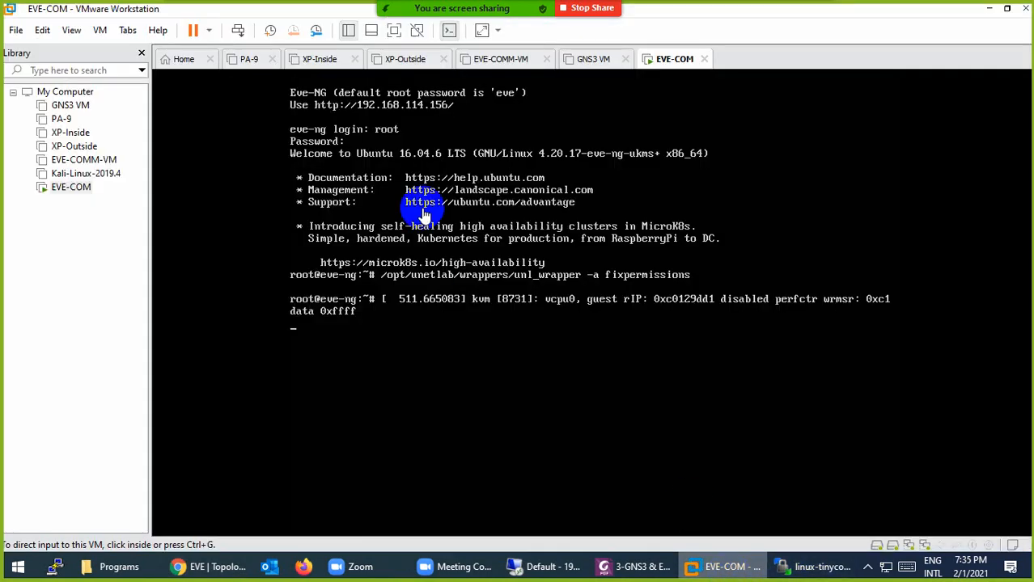
{"action": "right_click", "coordinate": [670, 64]}
{"action": "left_click", "coordinate": [712, 283]}
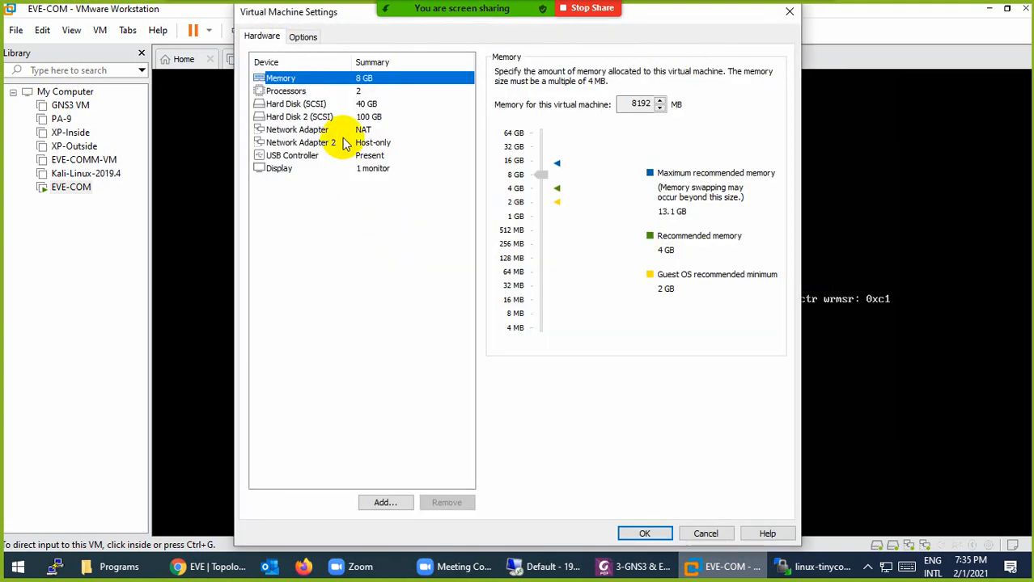
{"action": "left_click", "coordinate": [340, 129]}
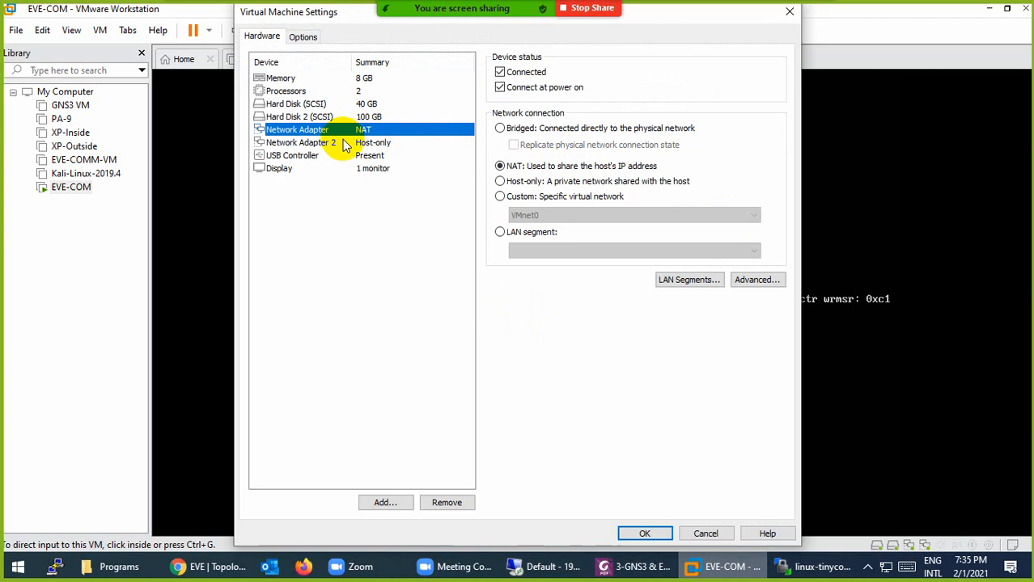
{"action": "left_click", "coordinate": [344, 143]}
{"action": "left_click", "coordinate": [334, 129]}
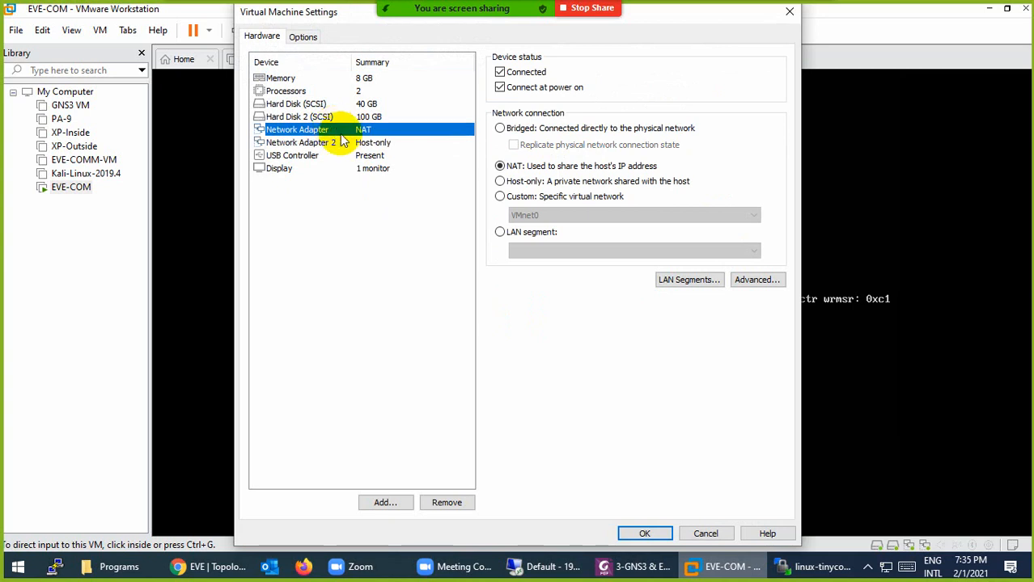
{"action": "left_click", "coordinate": [329, 143]}
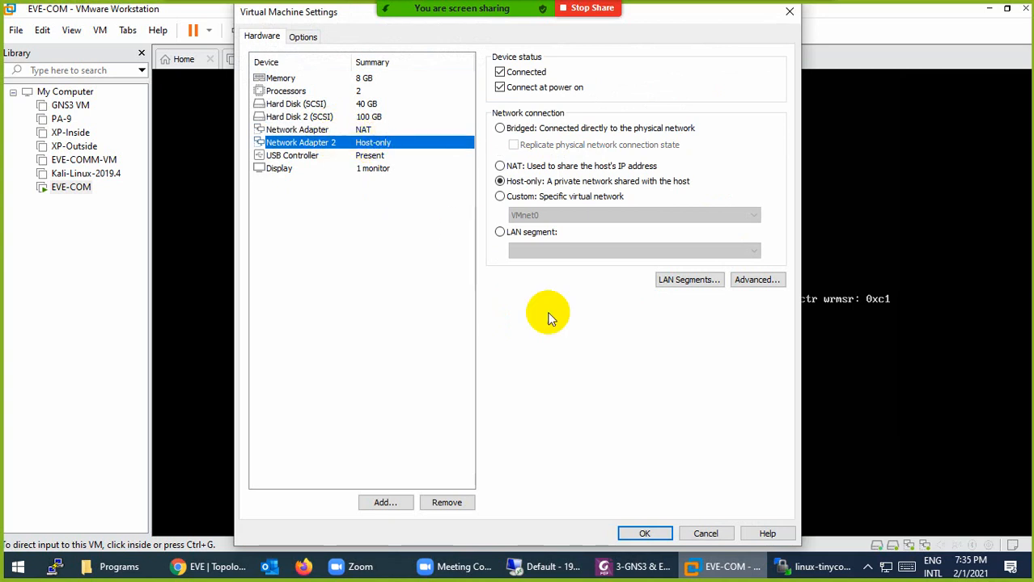
{"action": "left_click", "coordinate": [712, 532]}
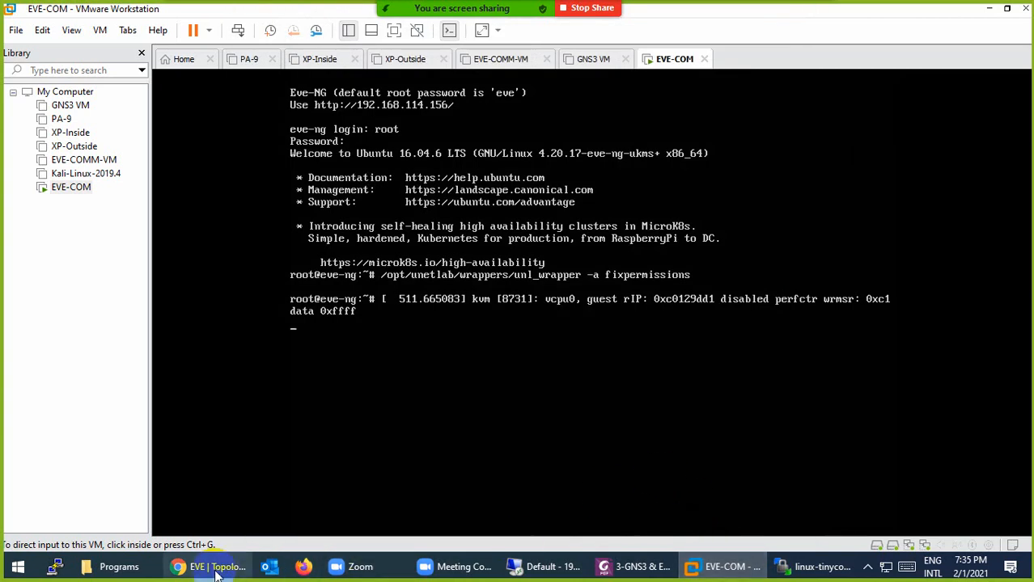
Close WinSCP, confirming the session end, and close the fix-permission Google search tab
{"action": "left_click", "coordinate": [188, 569]}
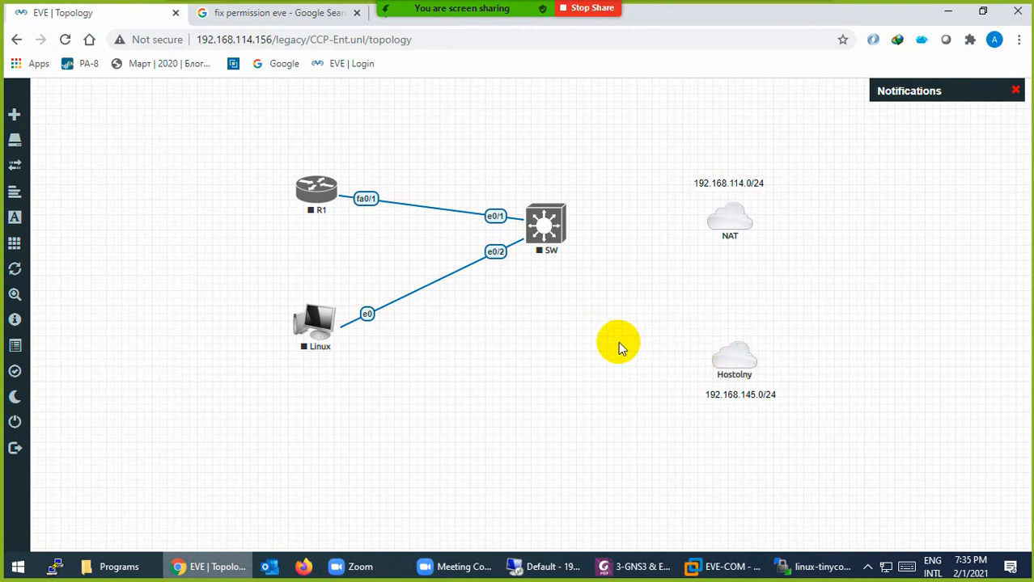
{"action": "left_click", "coordinate": [813, 567]}
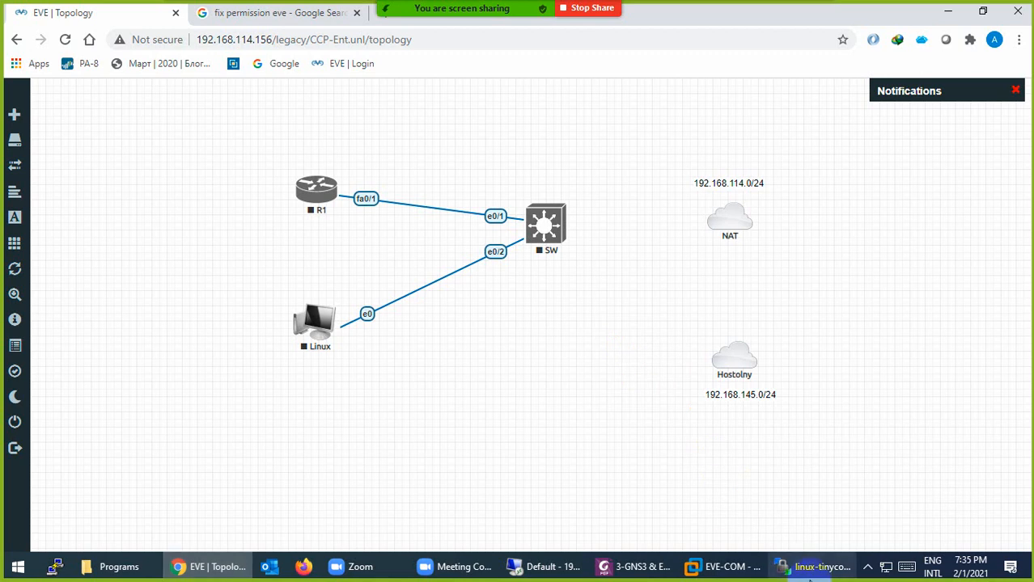
{"action": "left_click", "coordinate": [1016, 8]}
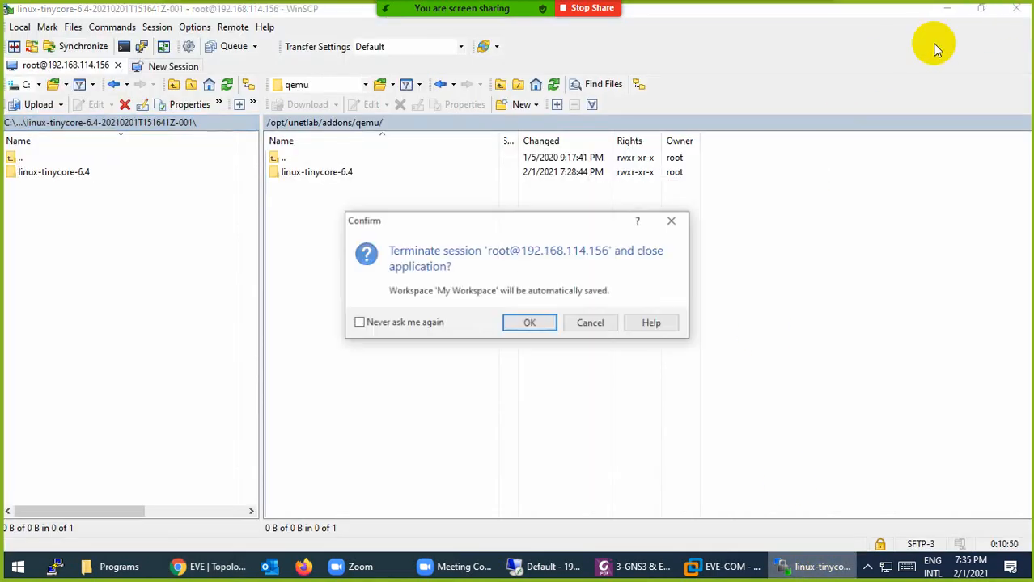
{"action": "left_click", "coordinate": [520, 322]}
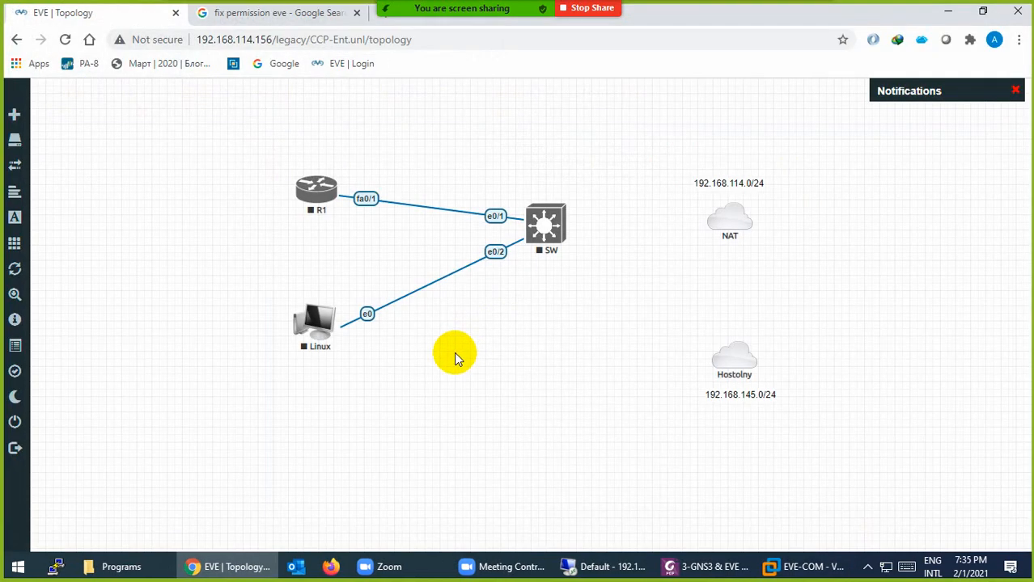
{"action": "left_click", "coordinate": [350, 12]}
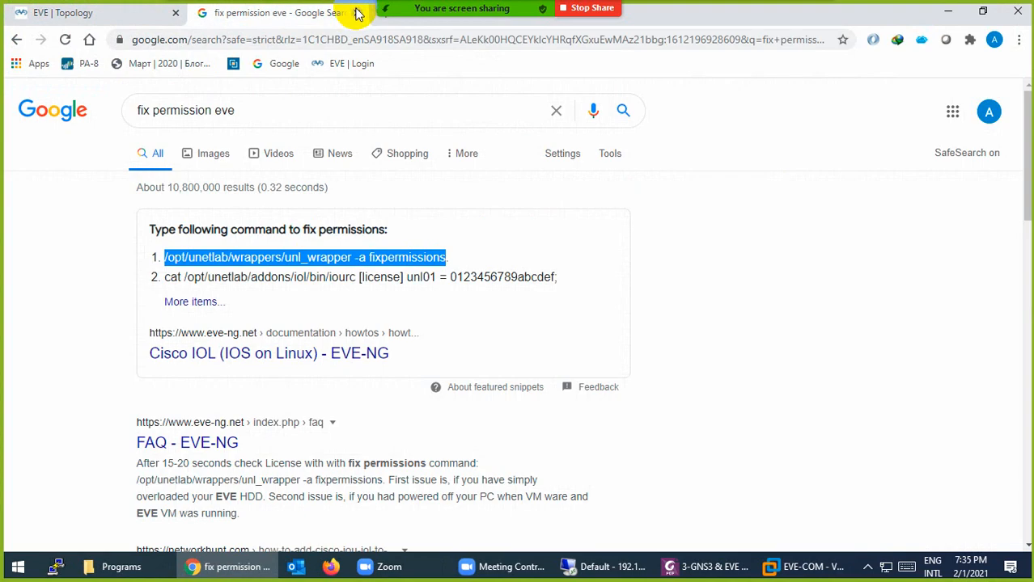
{"action": "left_click", "coordinate": [356, 12]}
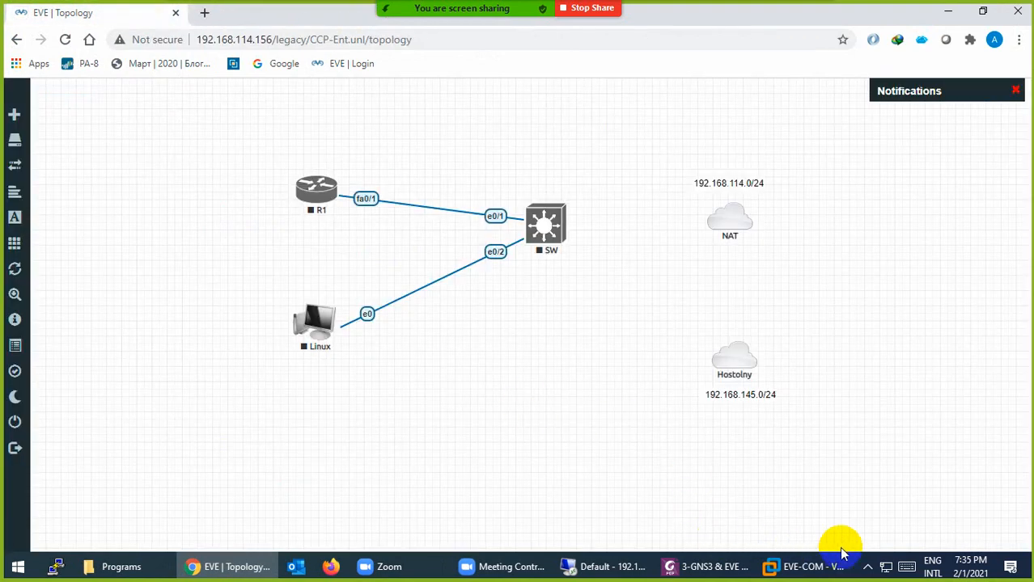